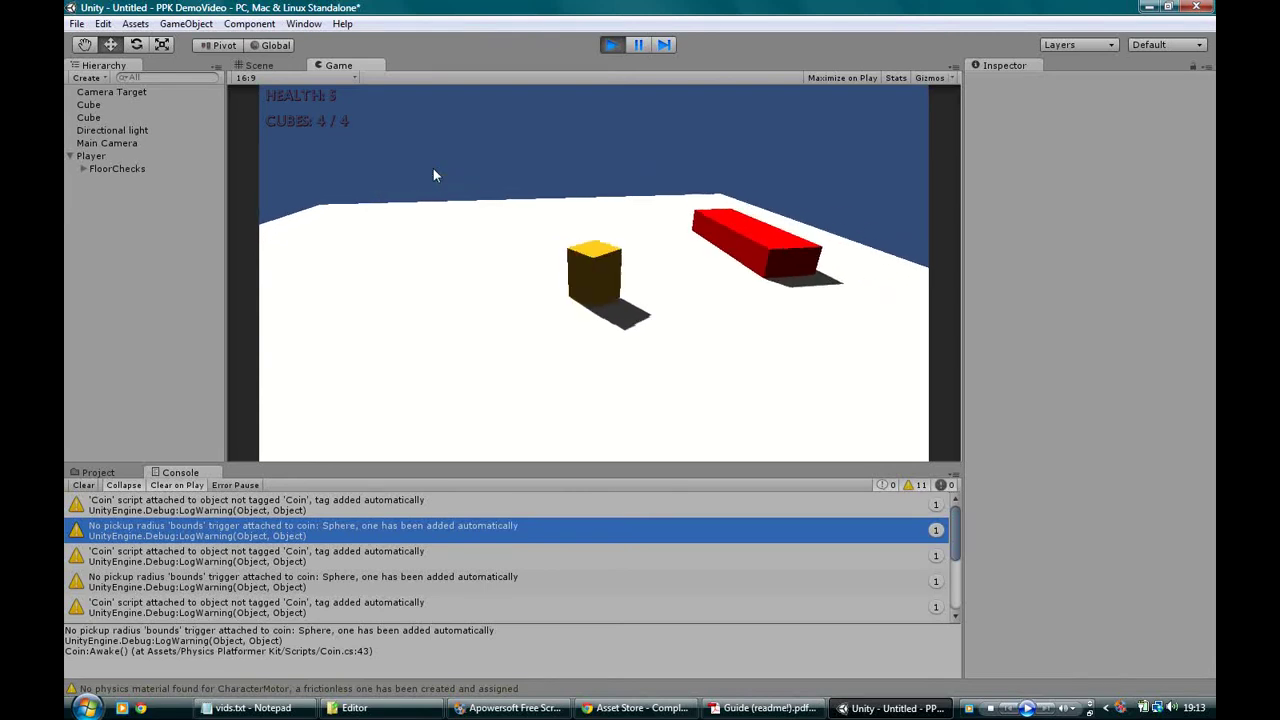
- Play-test the player's jumping and movement against the long red hazard block, and end the test run
key(space)
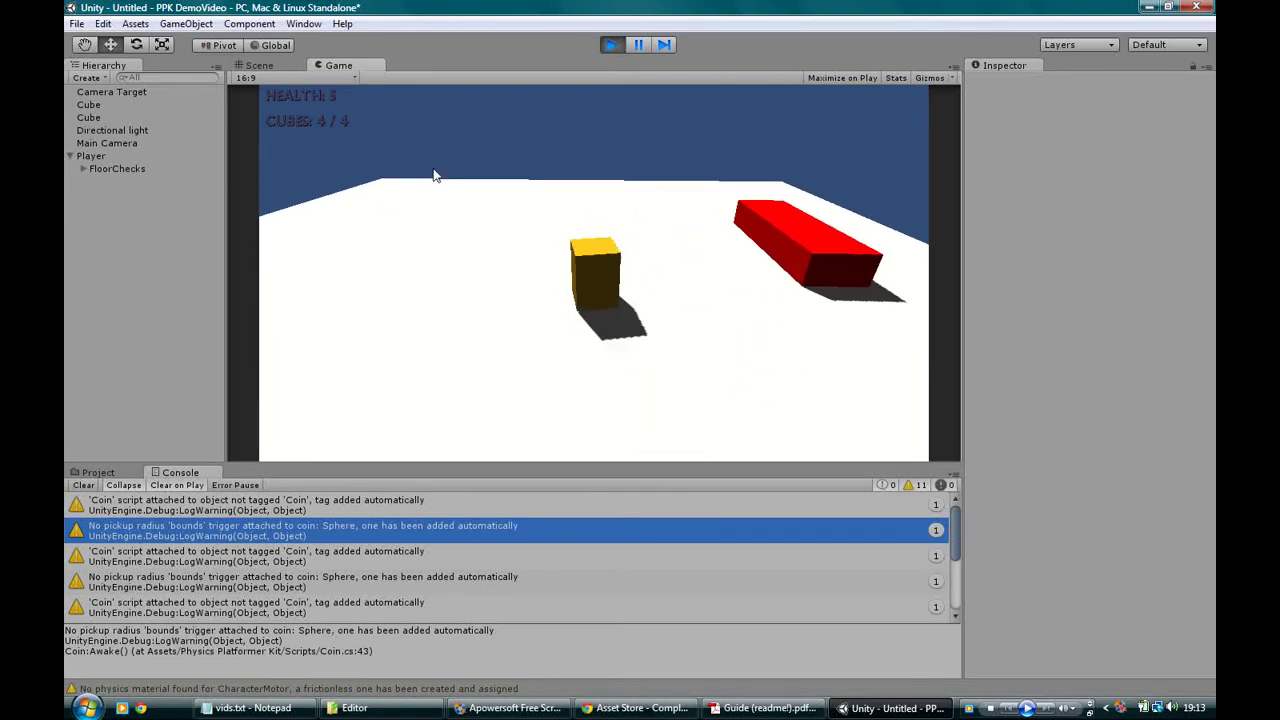
key(space)
key(d)
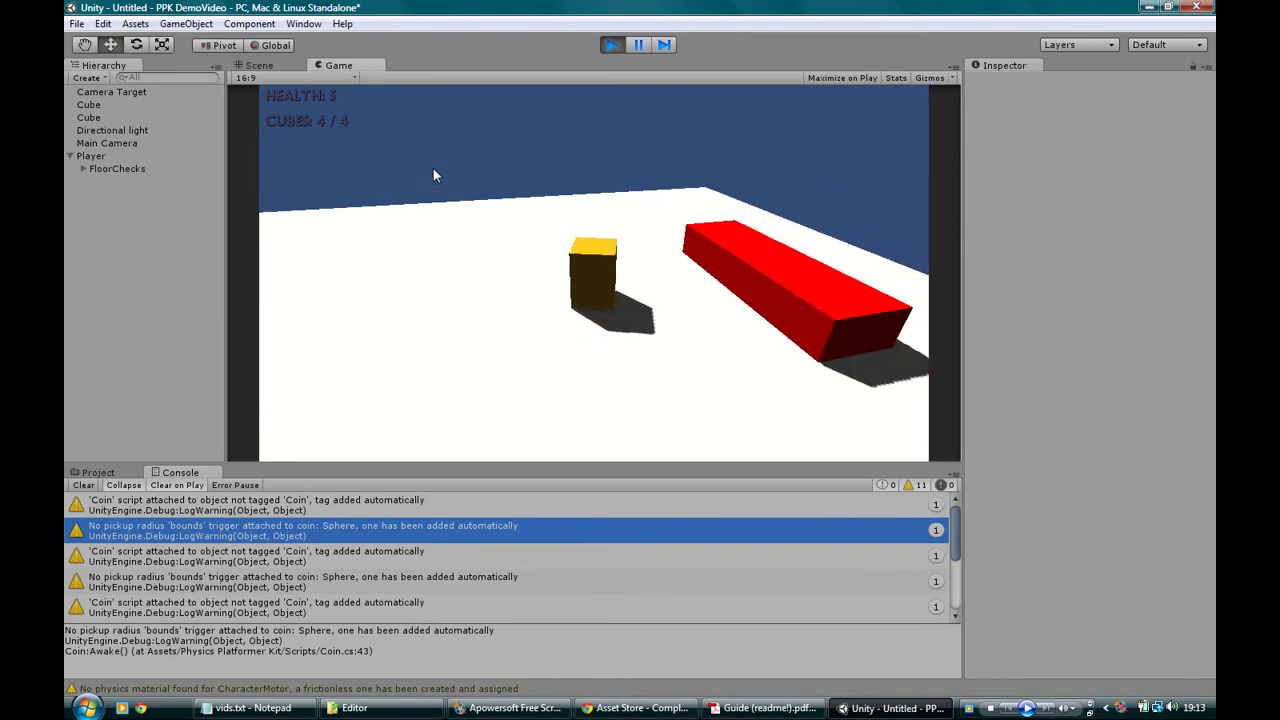
key(d)
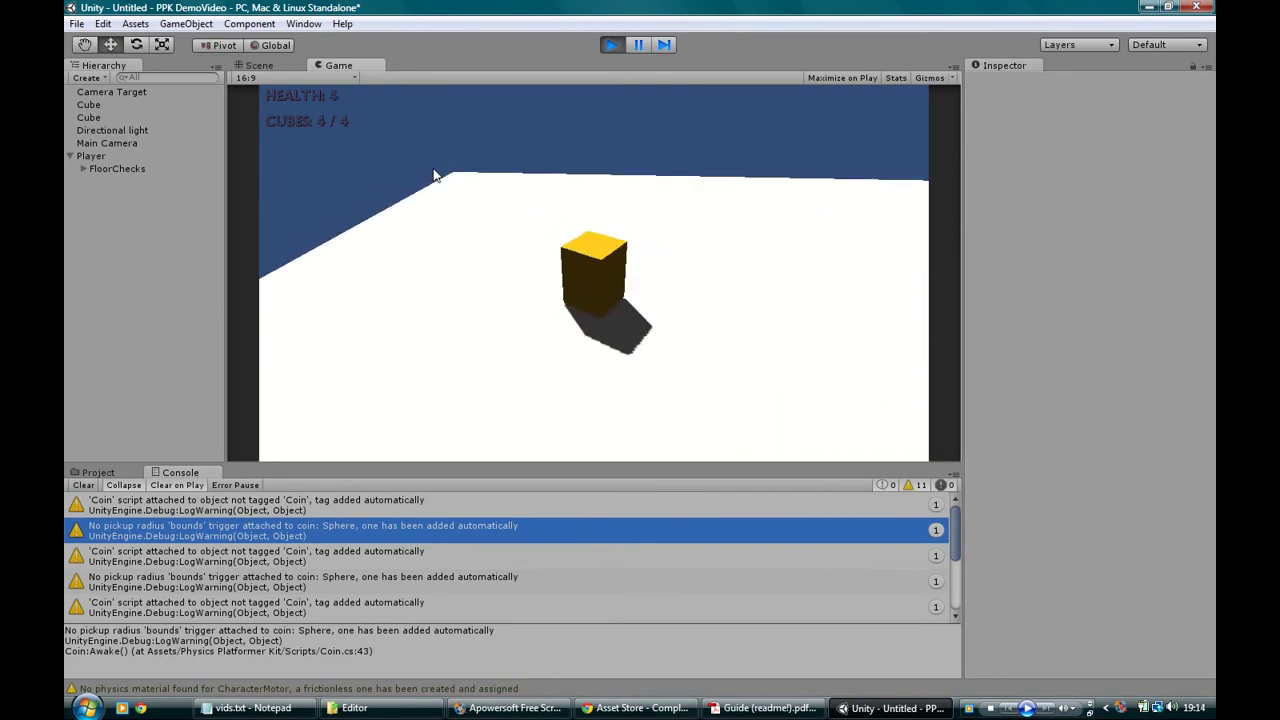
click(612, 44)
- Create a cube in the scene and place it on the floor beside the yellow player block
alt+drag(592, 234, 634, 291)
click(98, 472)
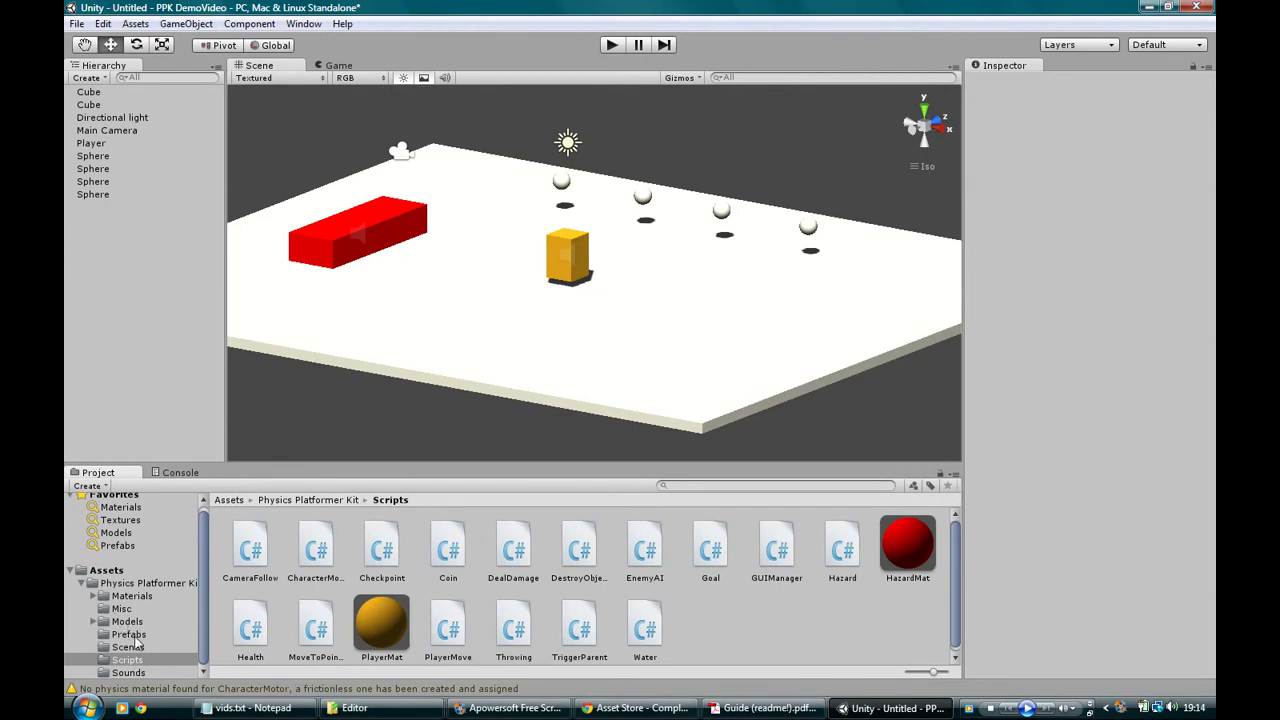
click(186, 23)
mouse_move(210, 60)
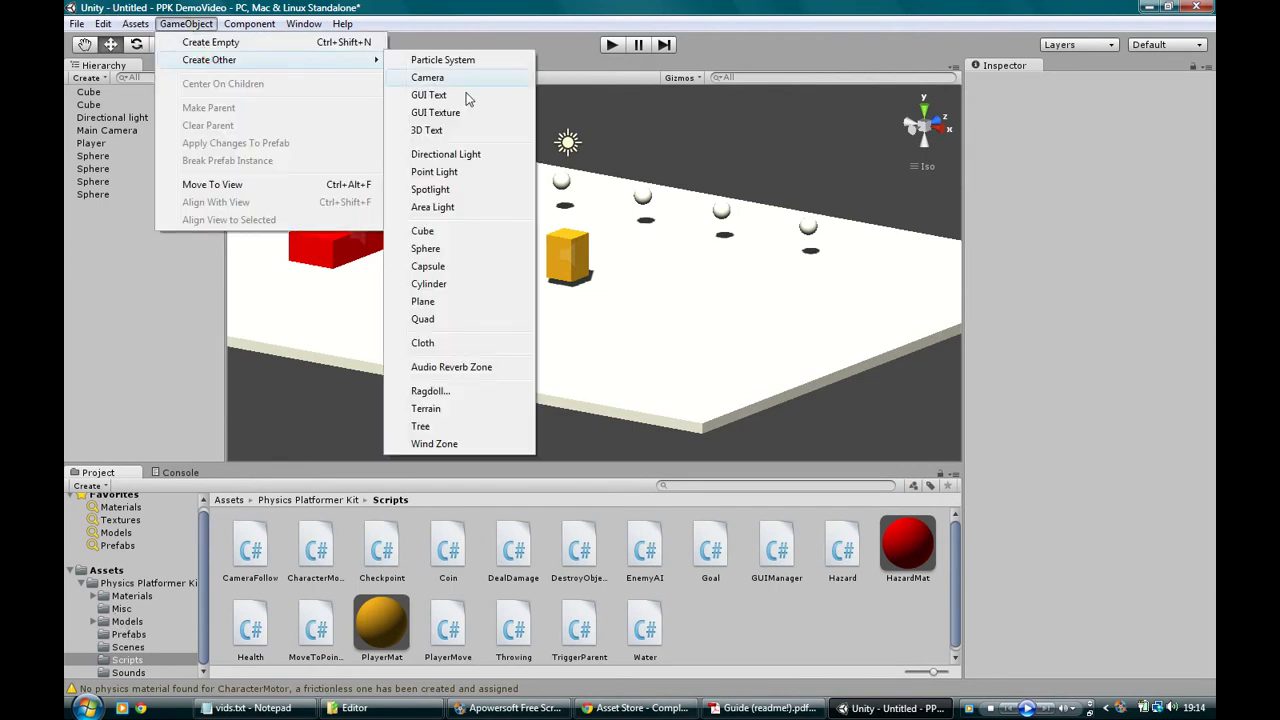
click(424, 232)
drag(585, 222, 670, 277)
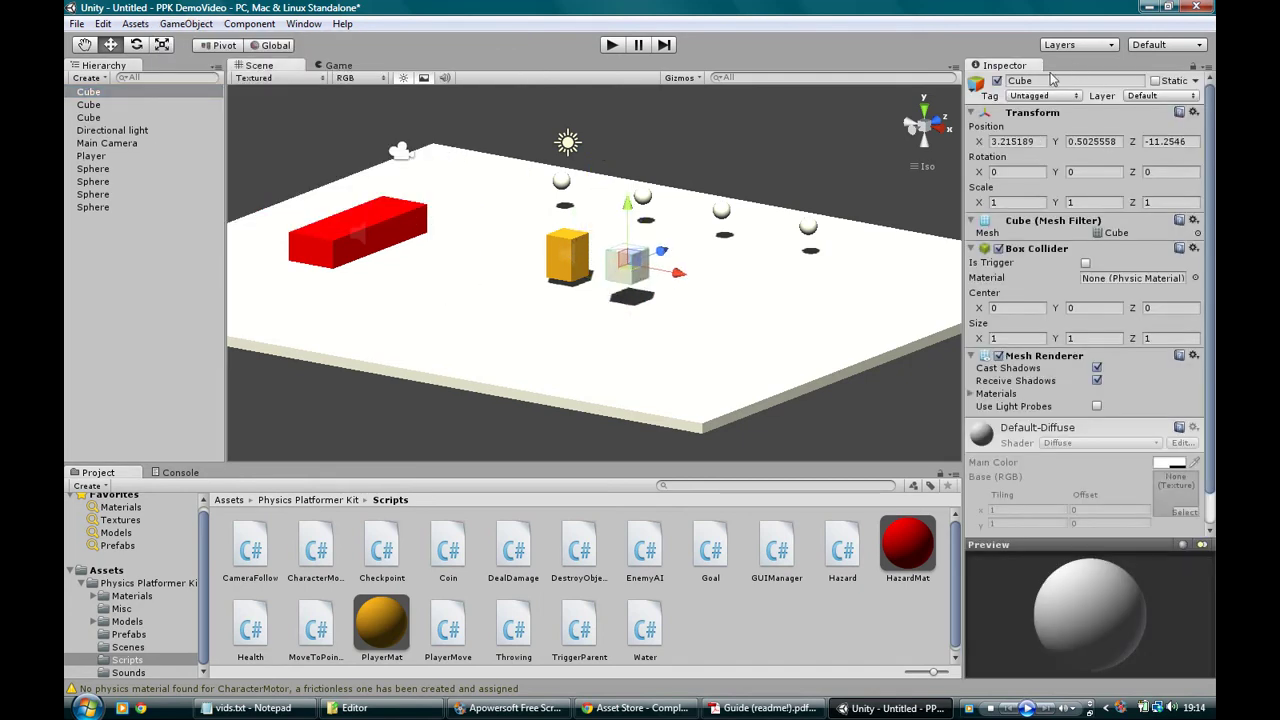
- Add a Rigidbody physics component to the new cube
scroll(1120, 520, down, 2)
click(1134, 522)
click(1054, 351)
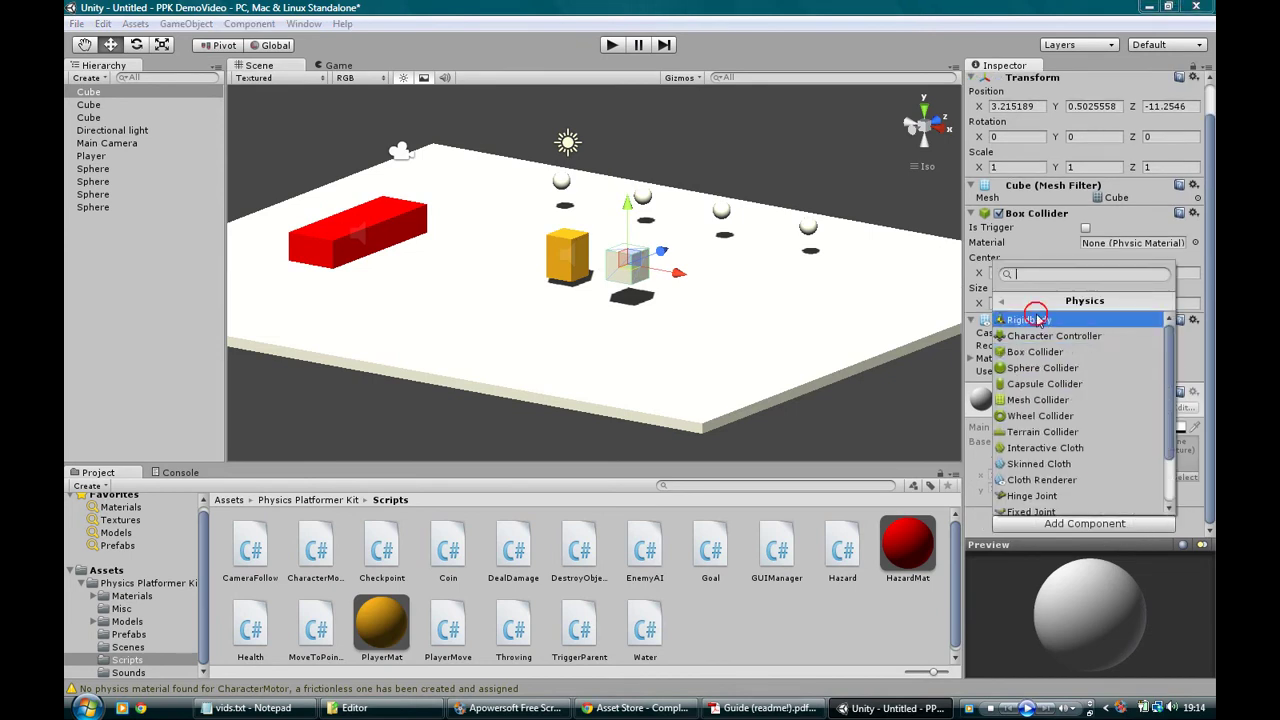
click(1037, 319)
- Duplicate the Rigidbody cube twice and spread the copies out so three loose cubes stand near the player
right_drag(595, 362, 700, 343)
middle_drag(700, 343, 691, 351)
key(ctrl+d)
drag(642, 280, 616, 307)
key(ctrl+d)
- Run the game to test how the player interacts with the loose cubes, and return to the scene view
click(617, 46)
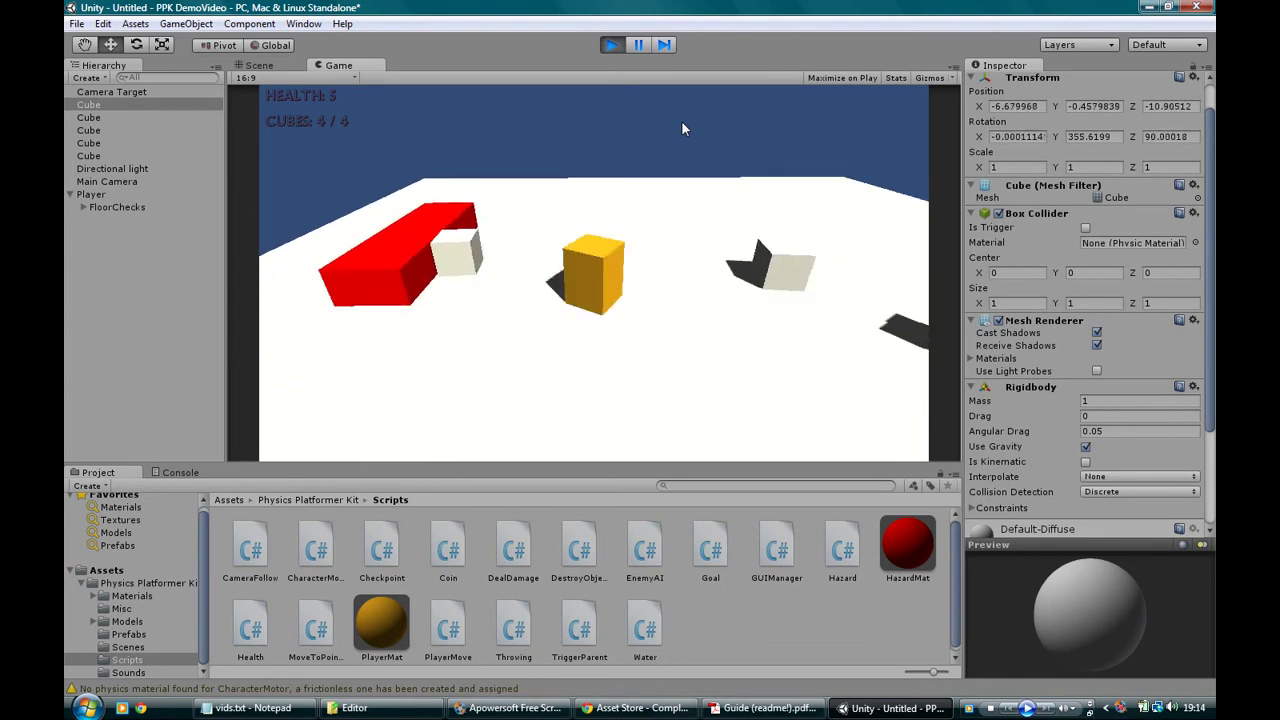
click(265, 66)
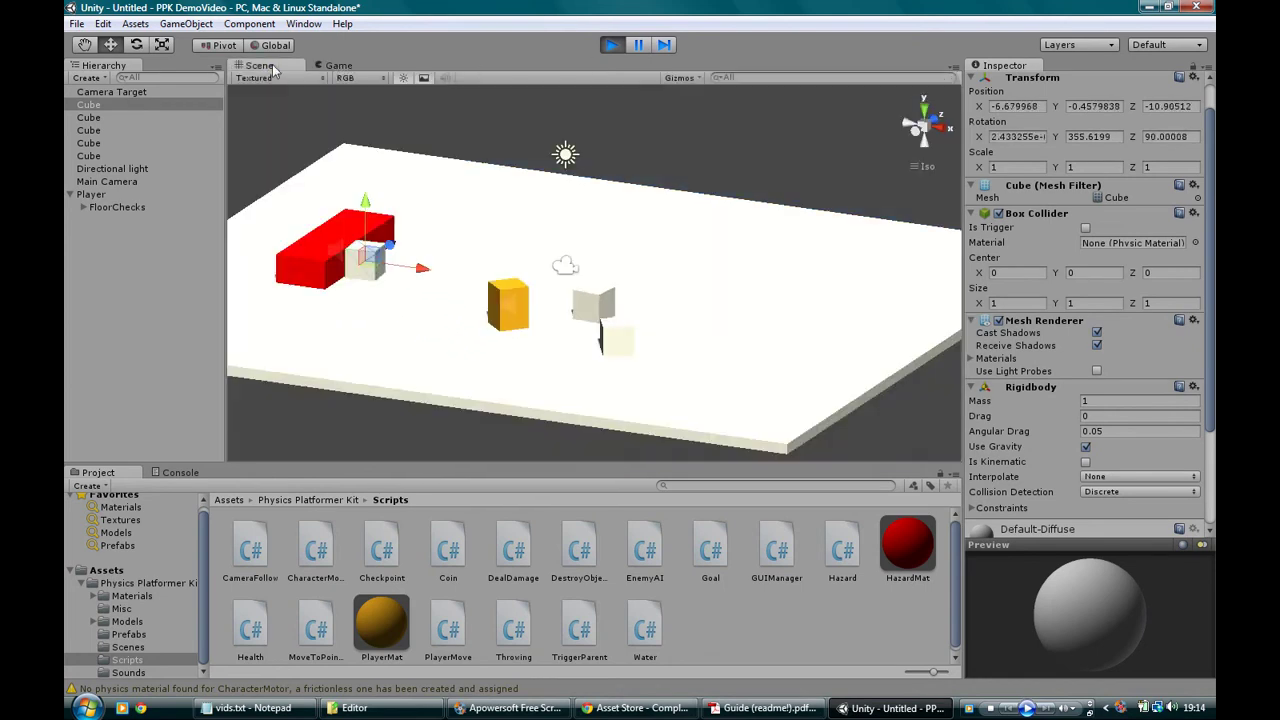
click(588, 303)
drag(922, 560, 590, 298)
key(ctrl+z)
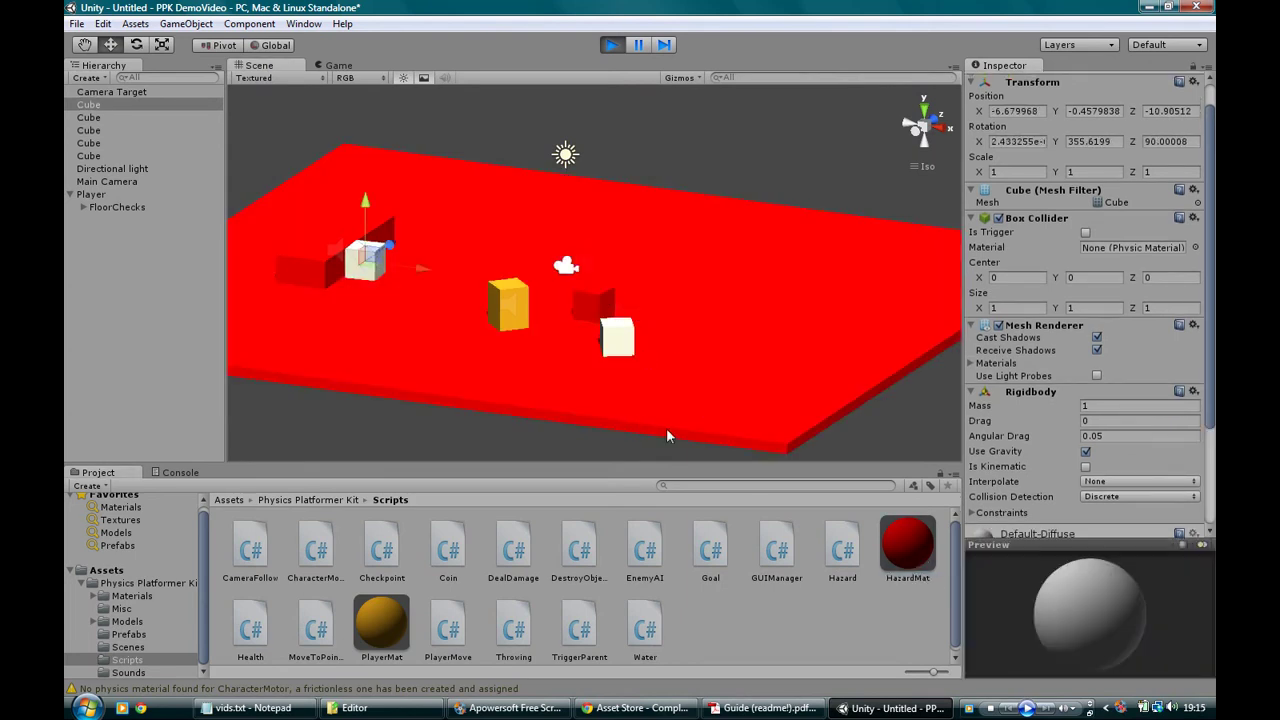
click(467, 430)
click(464, 368)
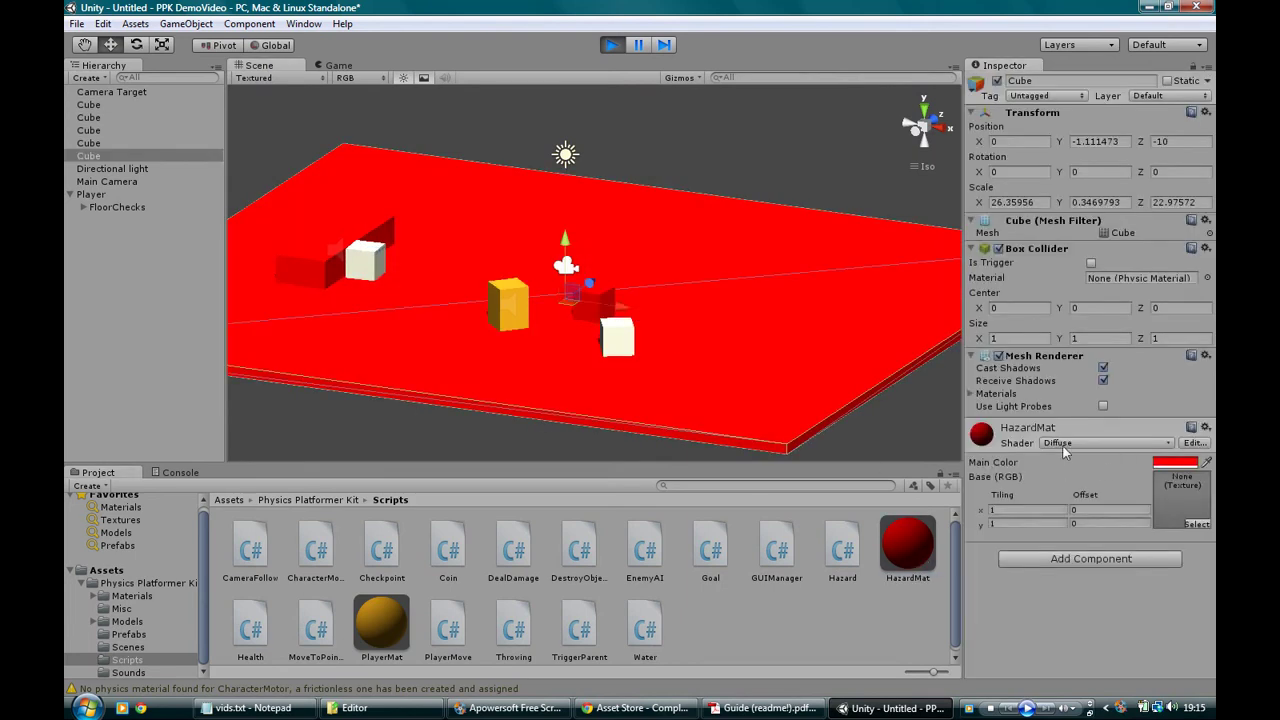
click(1168, 460)
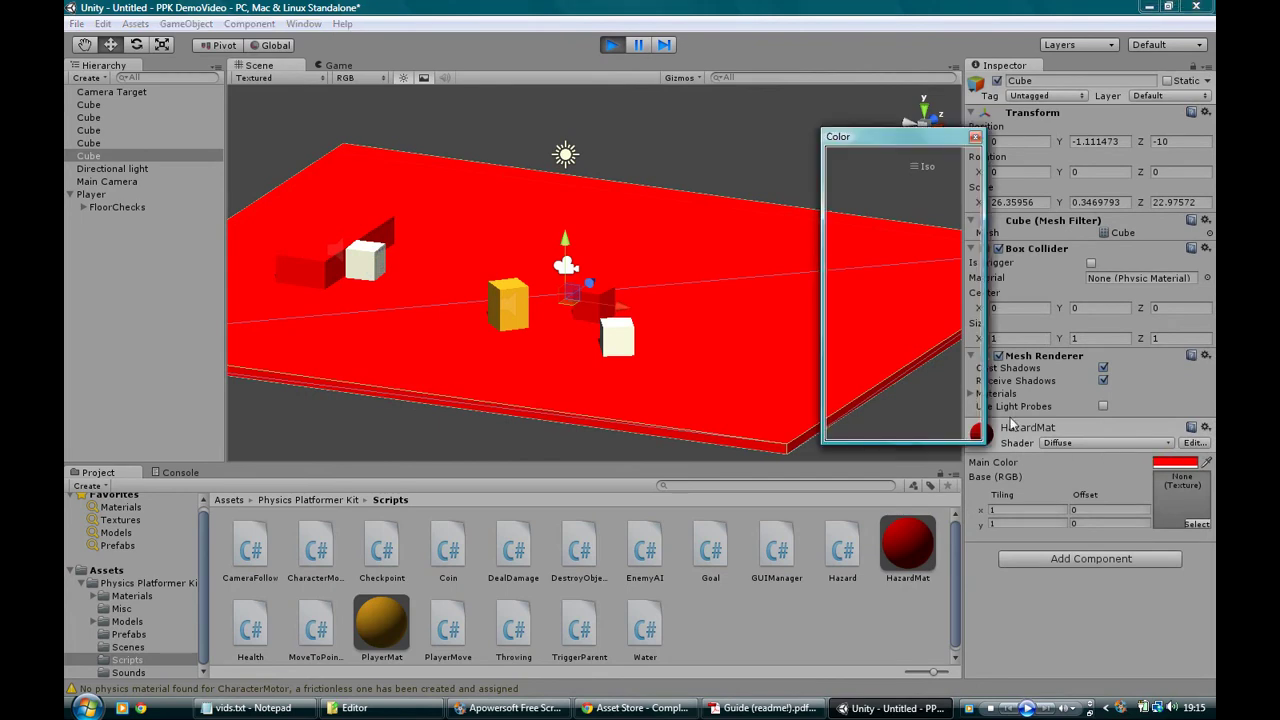
click(975, 137)
alt+drag(463, 149, 692, 367)
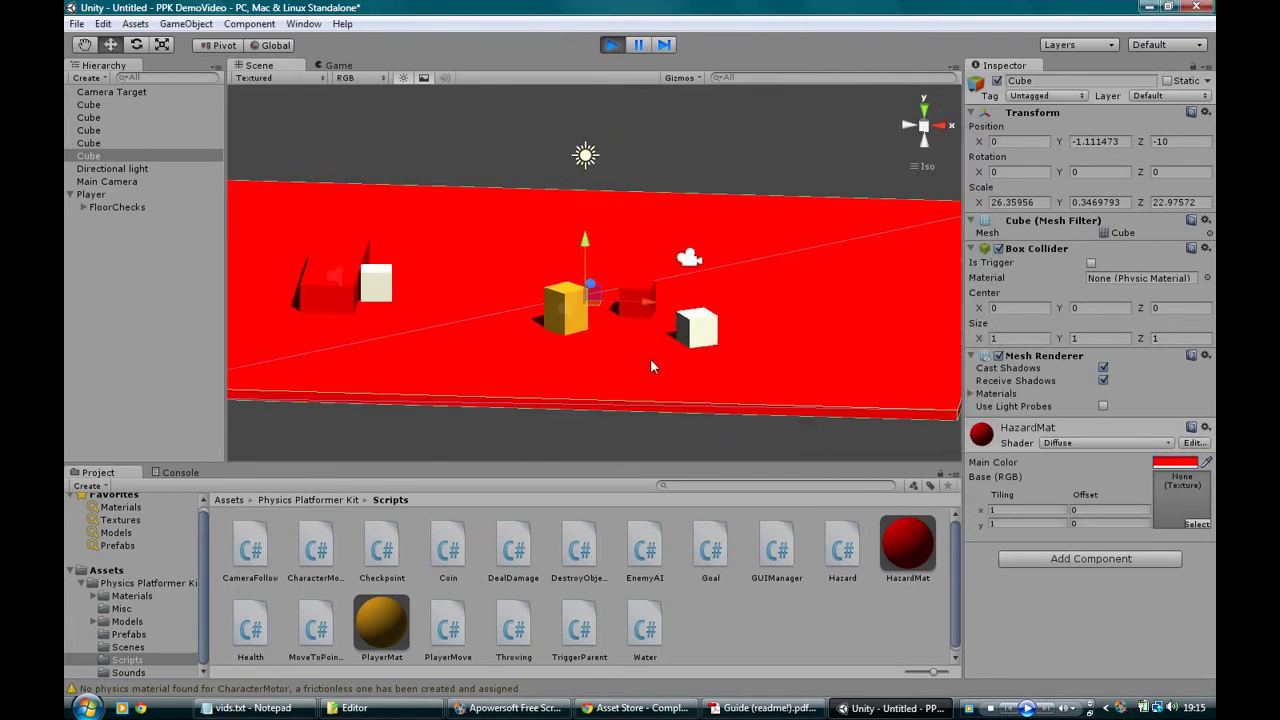
click(613, 46)
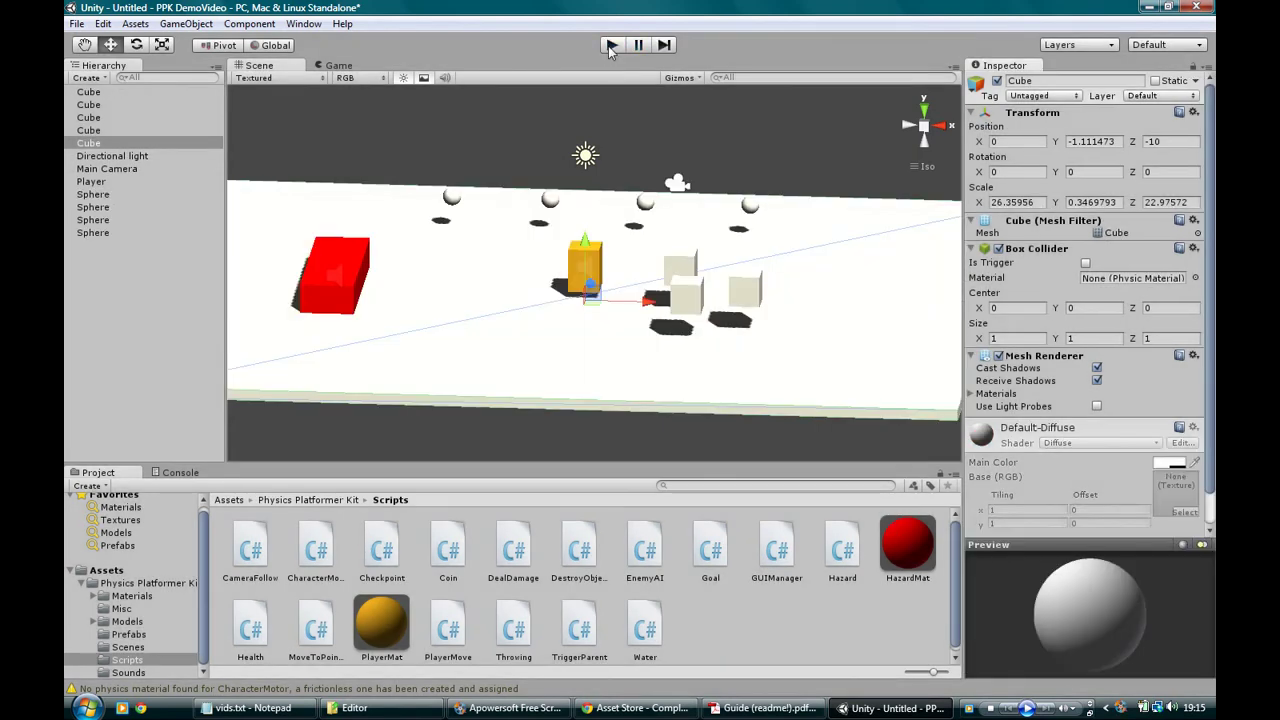
- Apply the HazardMat material to the rear loose cube and add the Hazard script to it
drag(882, 565, 680, 264)
click(680, 264)
scroll(1080, 487, down, 1)
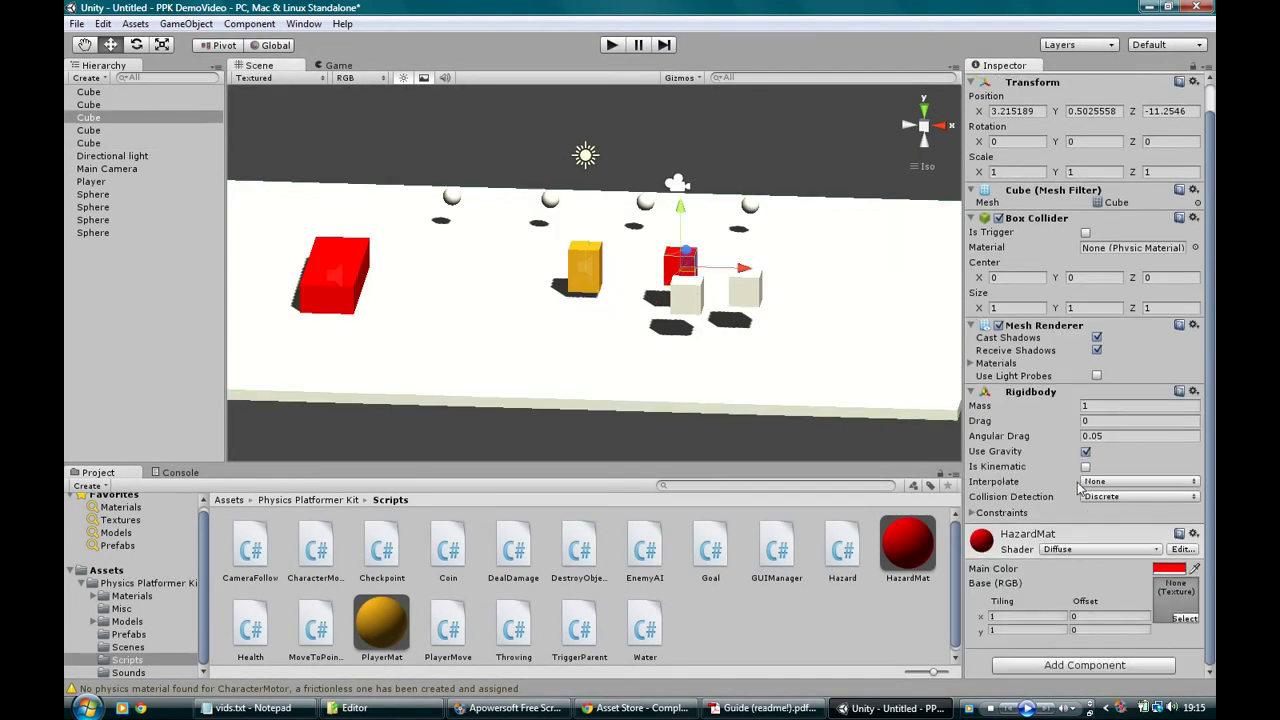
click(1124, 665)
click(1035, 578)
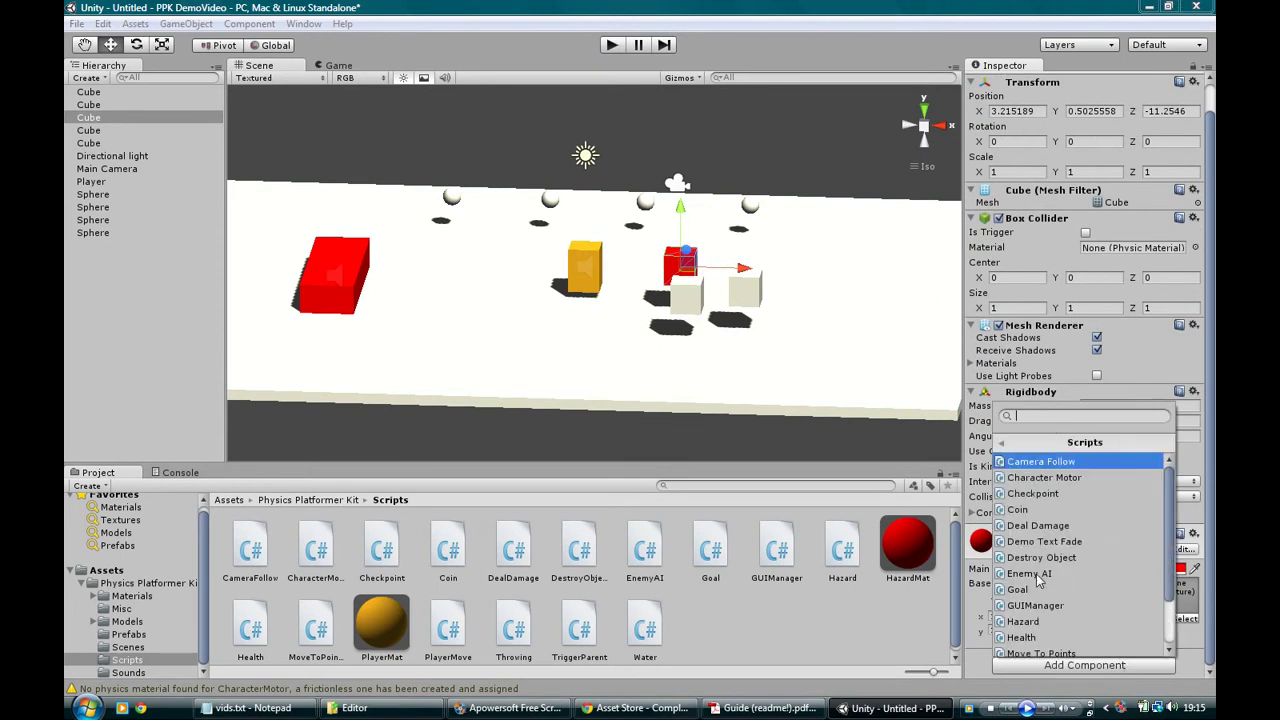
scroll(1037, 580, down, 2)
click(1029, 555)
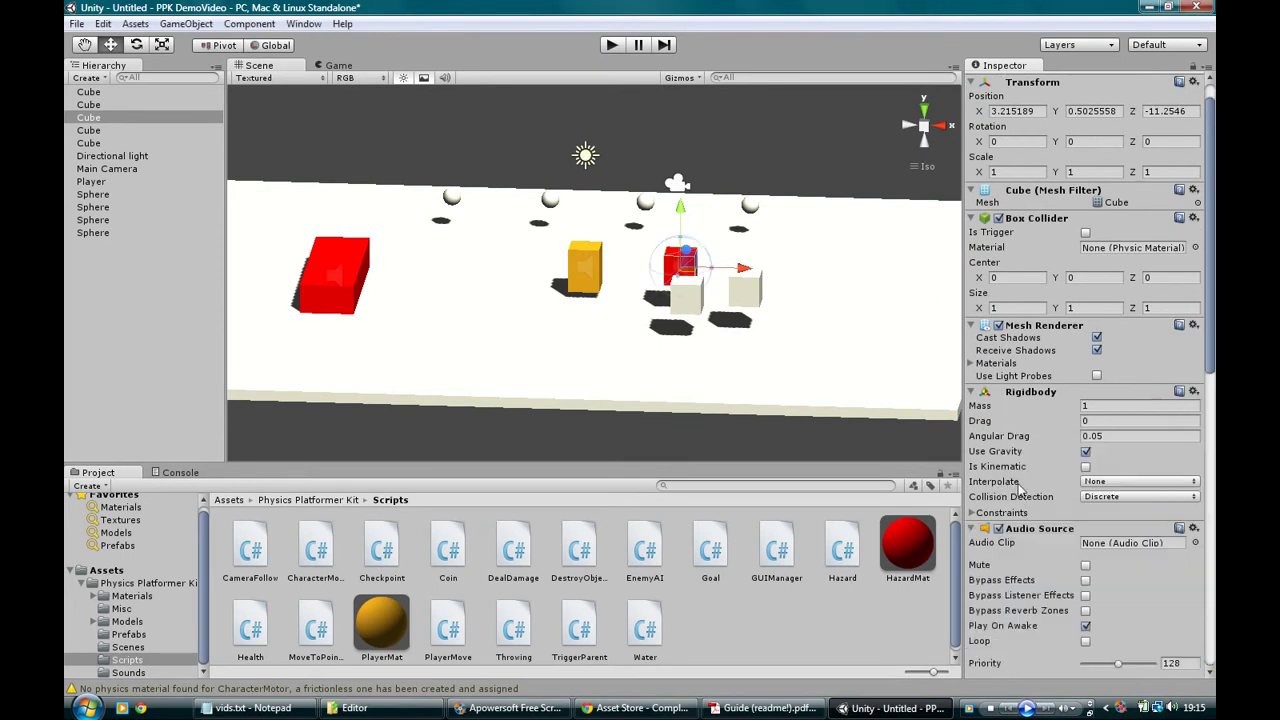
- Review the Hazard script's settings on the red cube and take a brief look at the Guide PDF
scroll(1018, 458, down, 3)
scroll(1008, 320, down, 8)
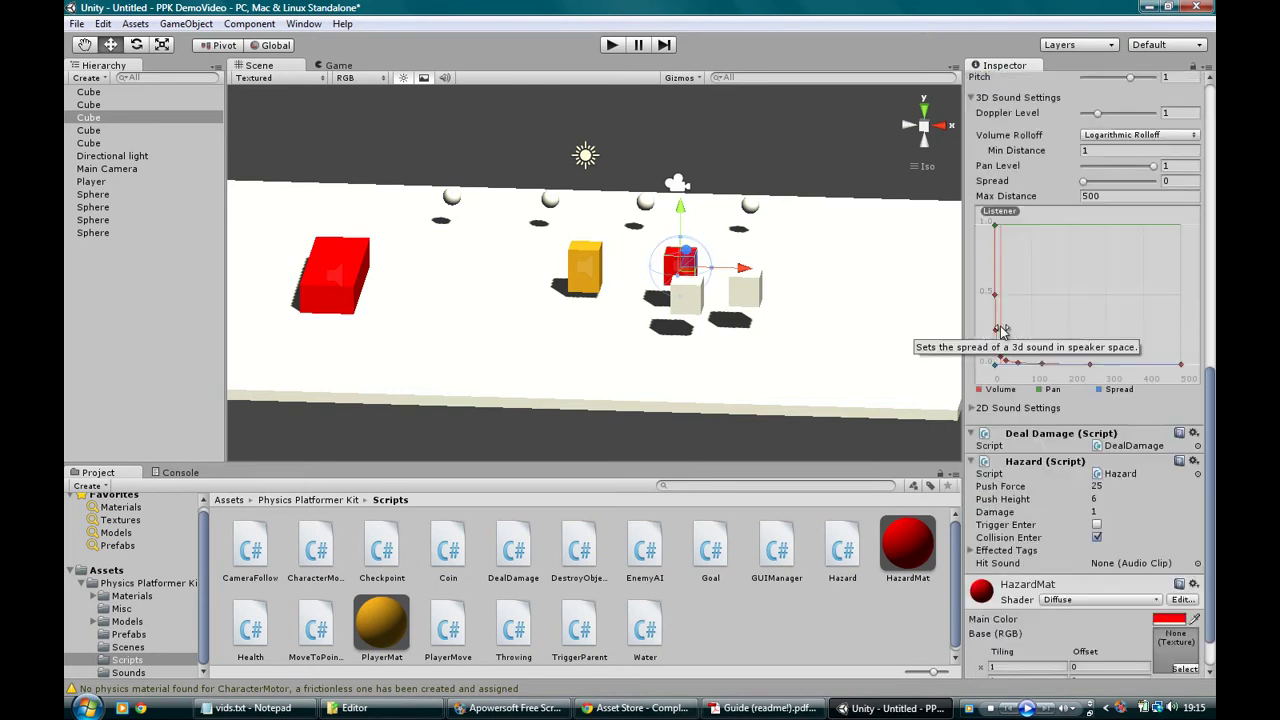
scroll(1001, 330, down, 2)
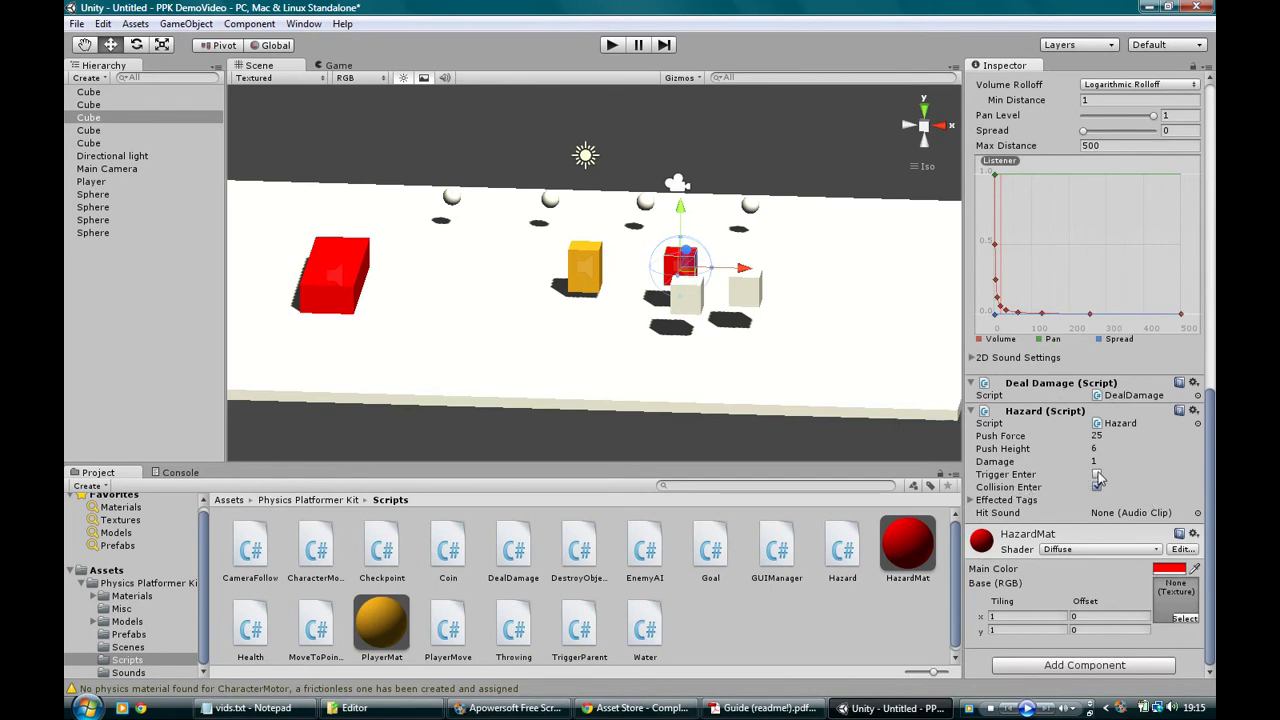
click(763, 708)
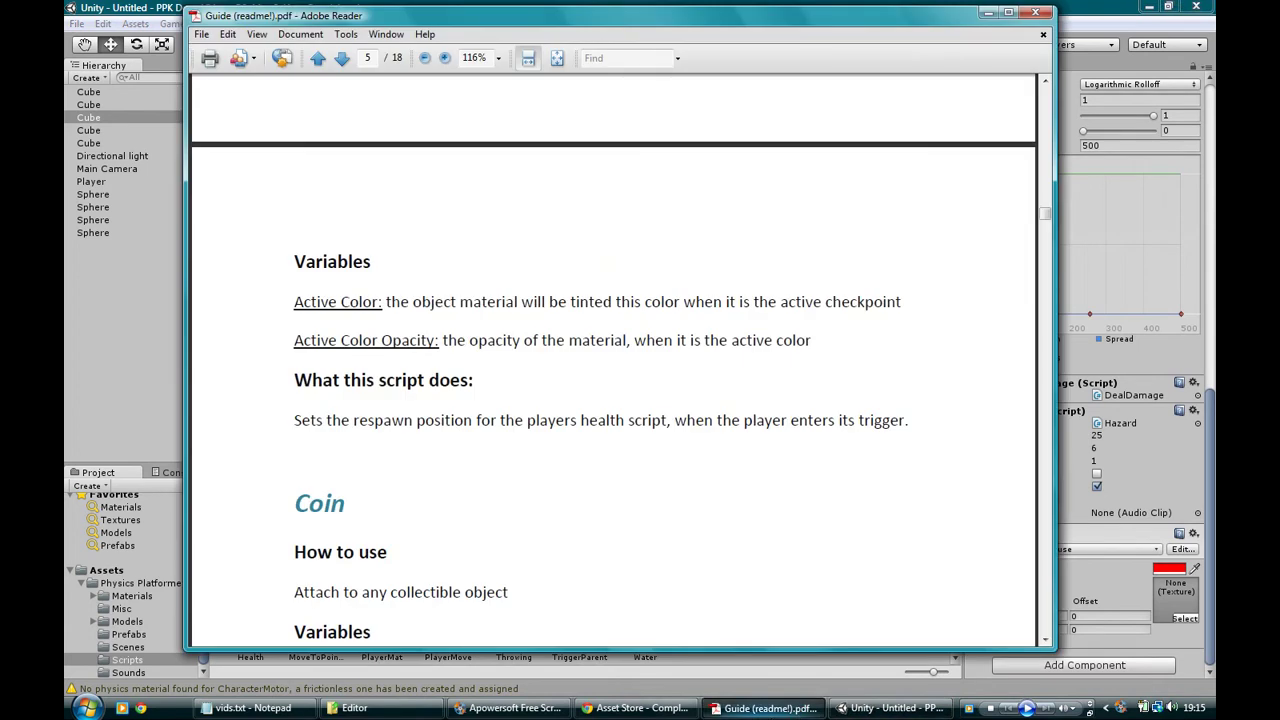
click(765, 708)
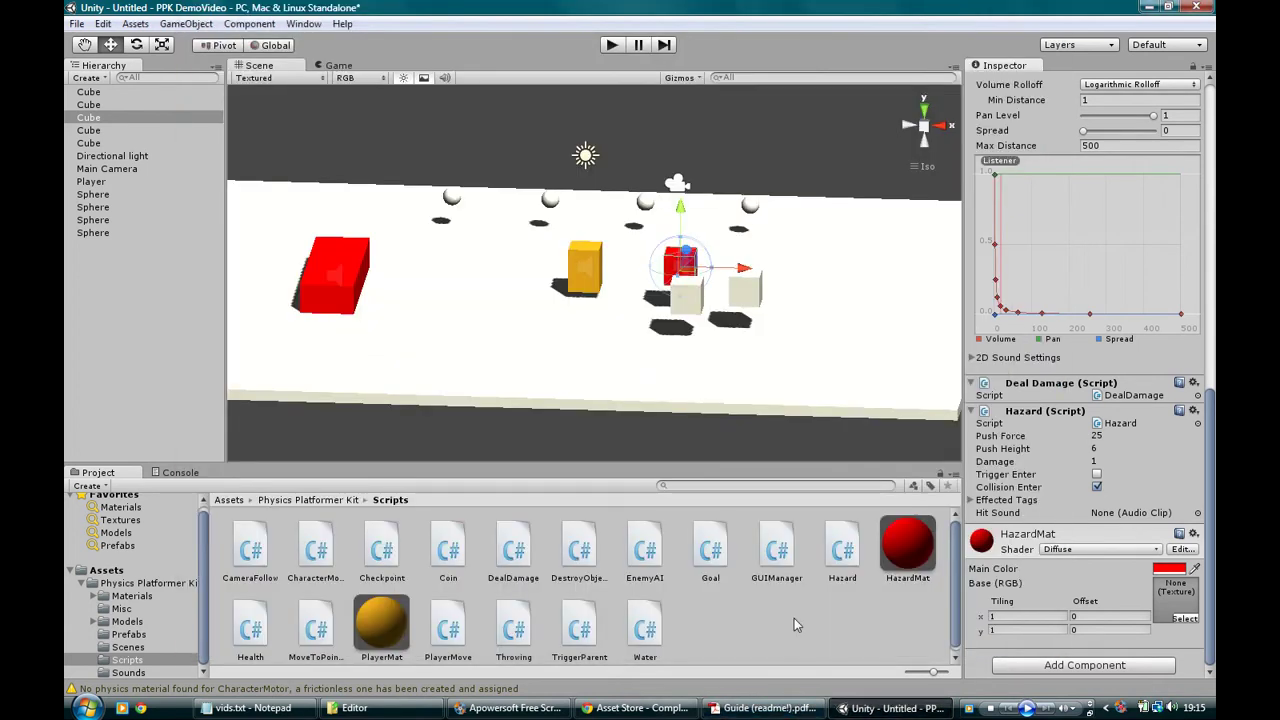
- Play-test the scene by steering the player into the red hazard cube, the white loose cubes and the long red block
click(611, 46)
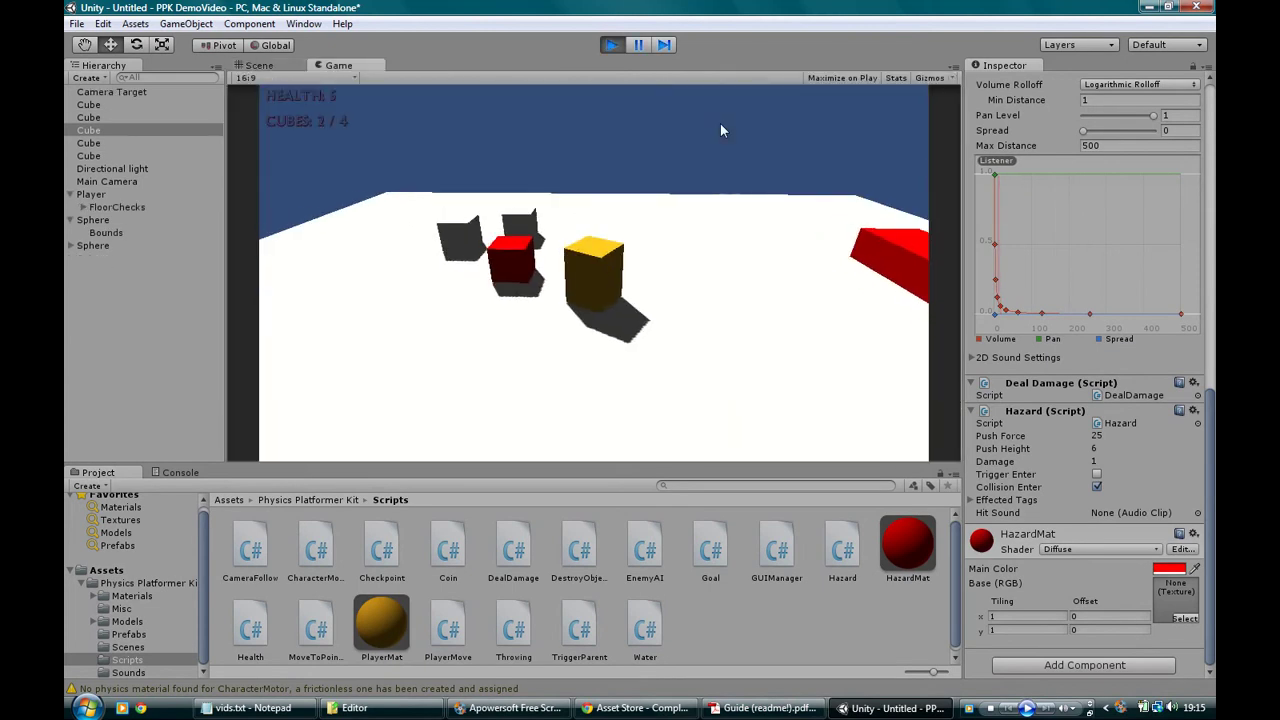
key(w)
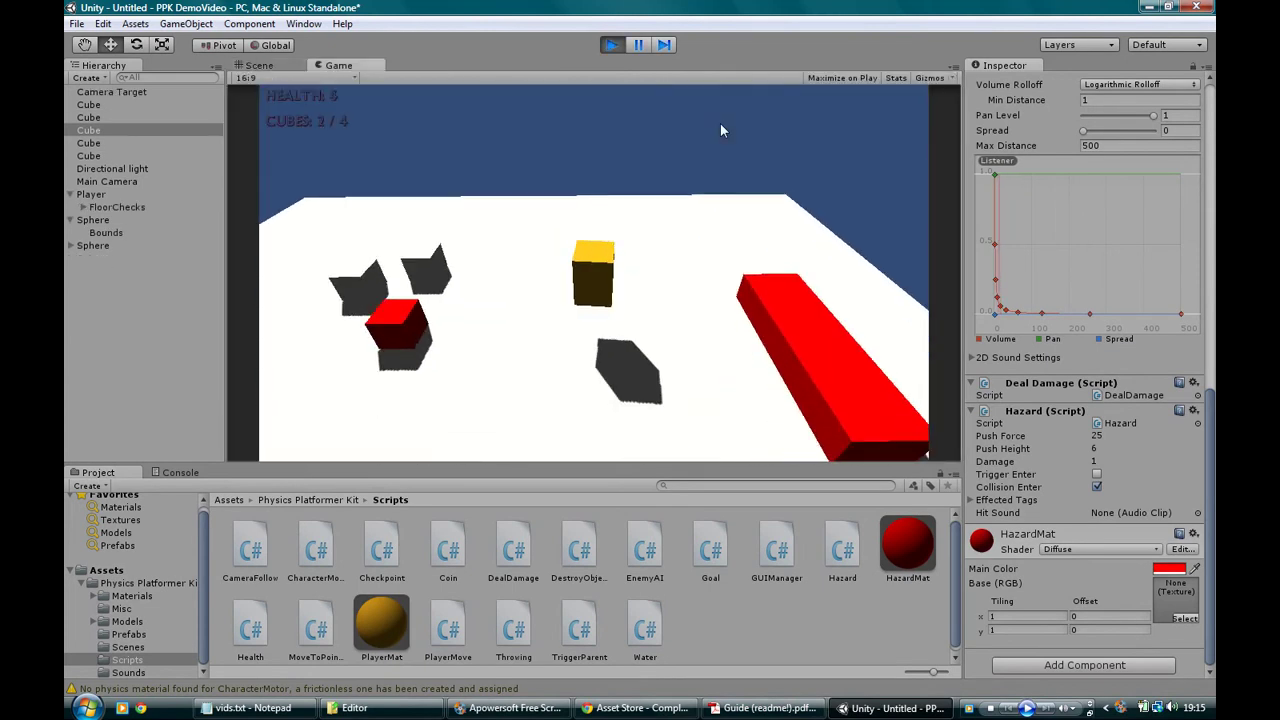
key(w)
key(a)
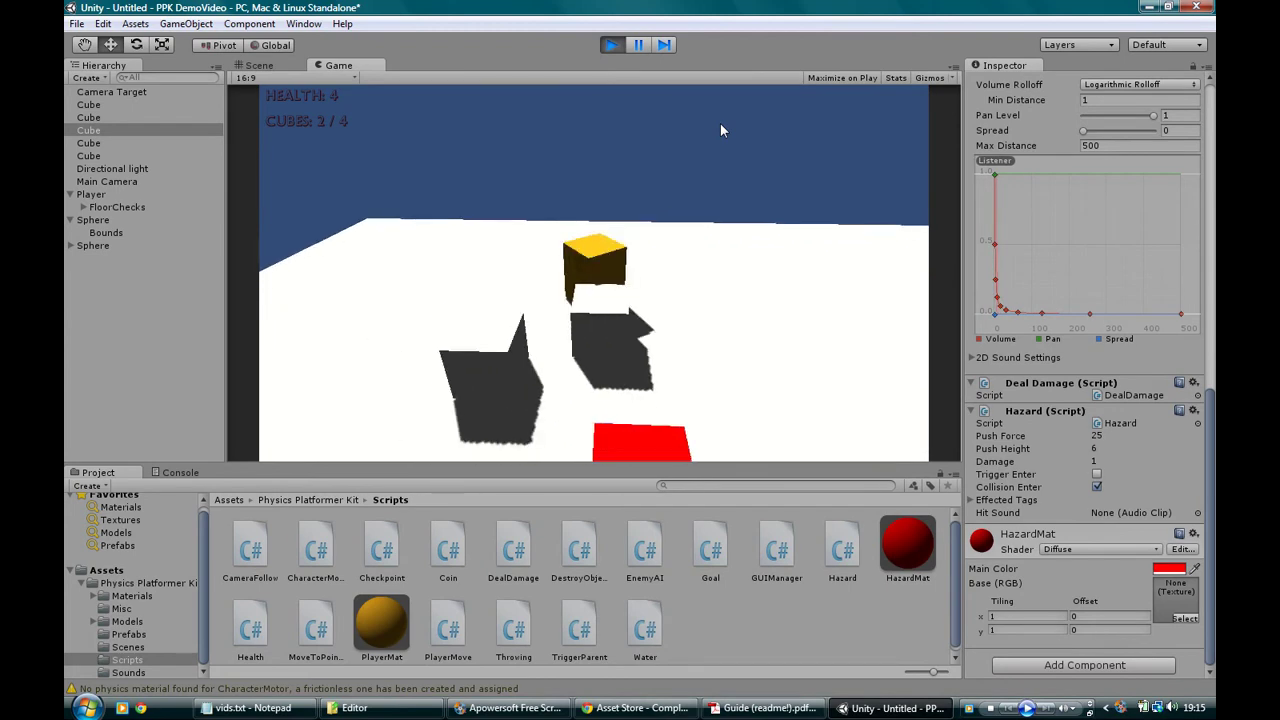
key(s)
key(a)
key(s)
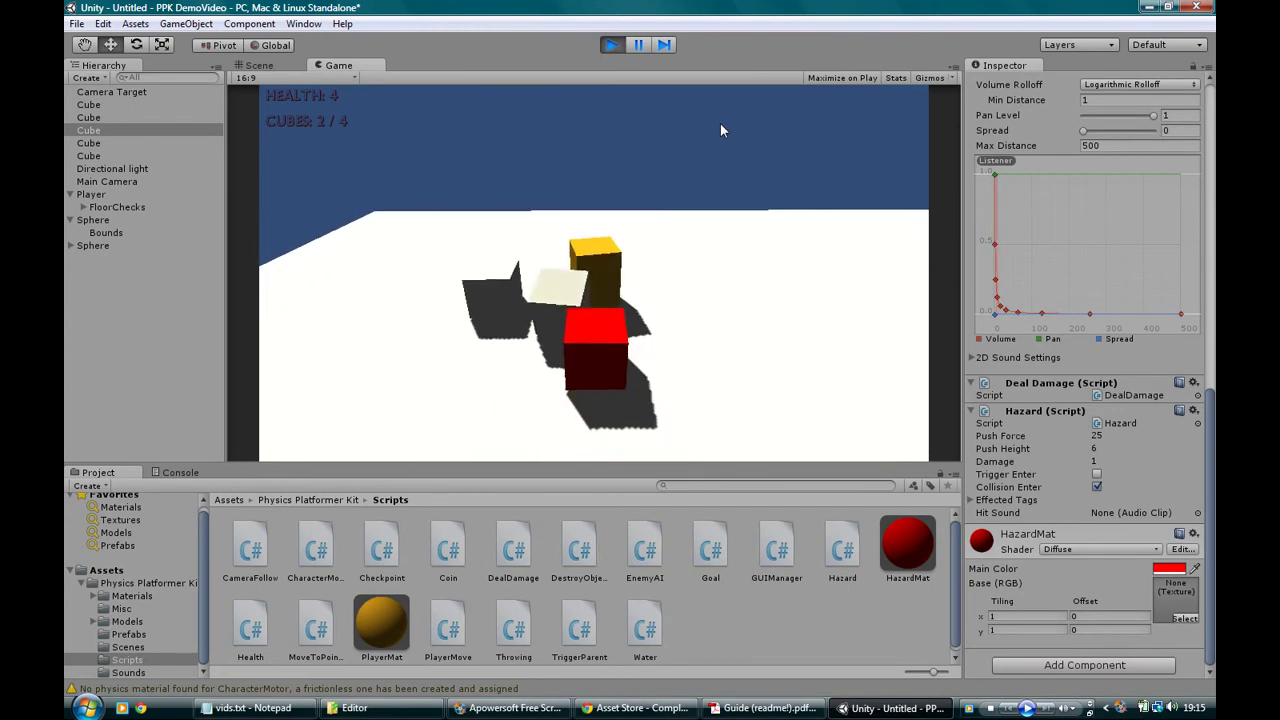
key(a)
key(s)
key(w)
key(d)
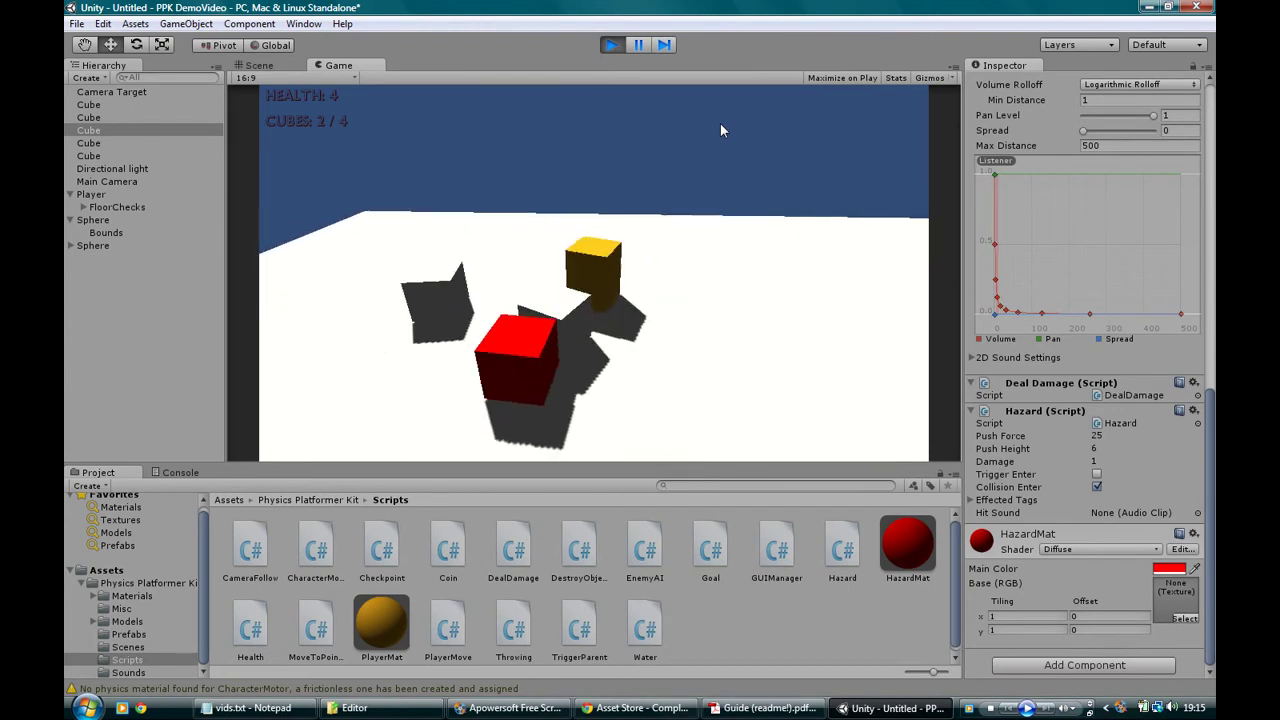
key(s)
key(w)
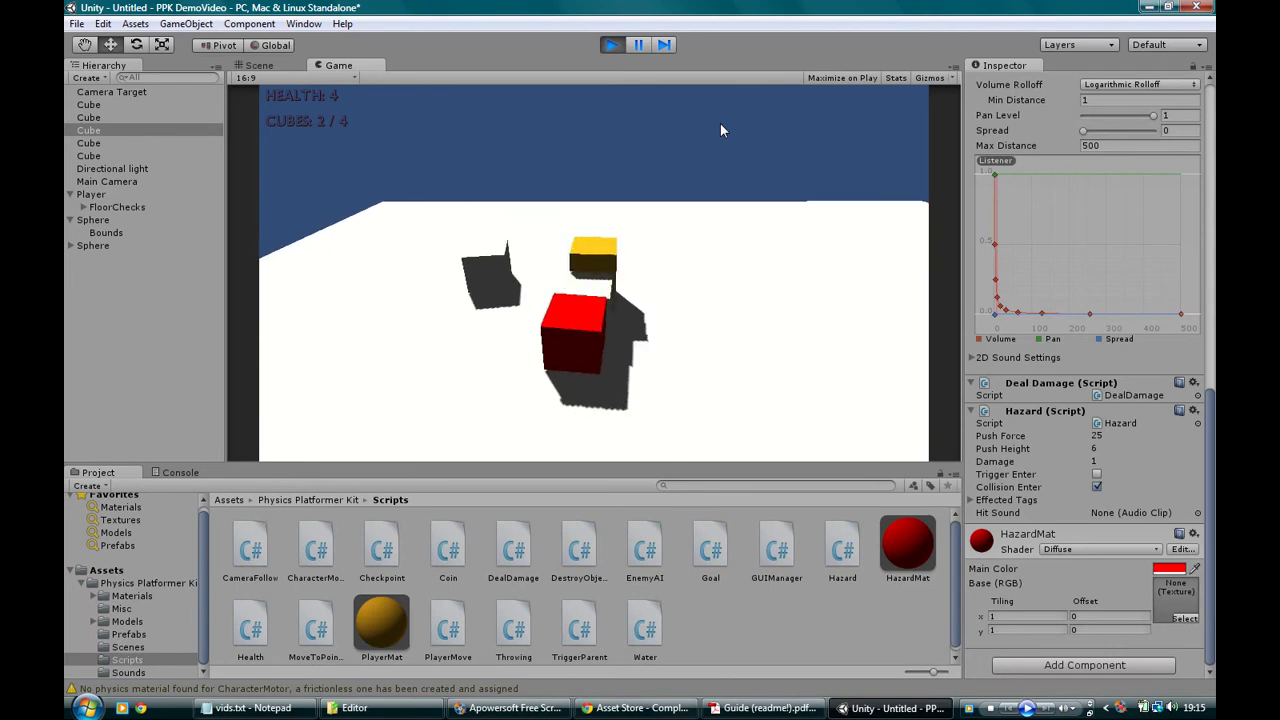
key(a)
key(s)
key(a)
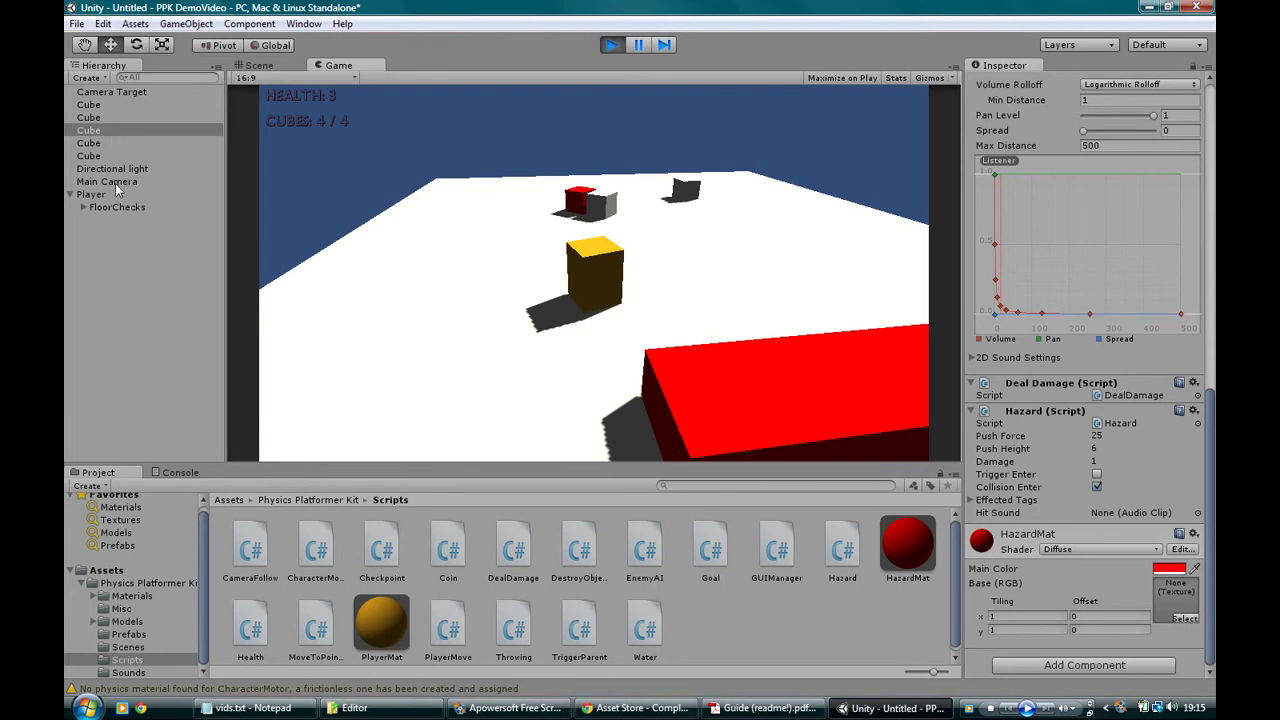
- Set Element 0 of the red cube's Hazard script Effected Tags to Enemy
click(260, 66)
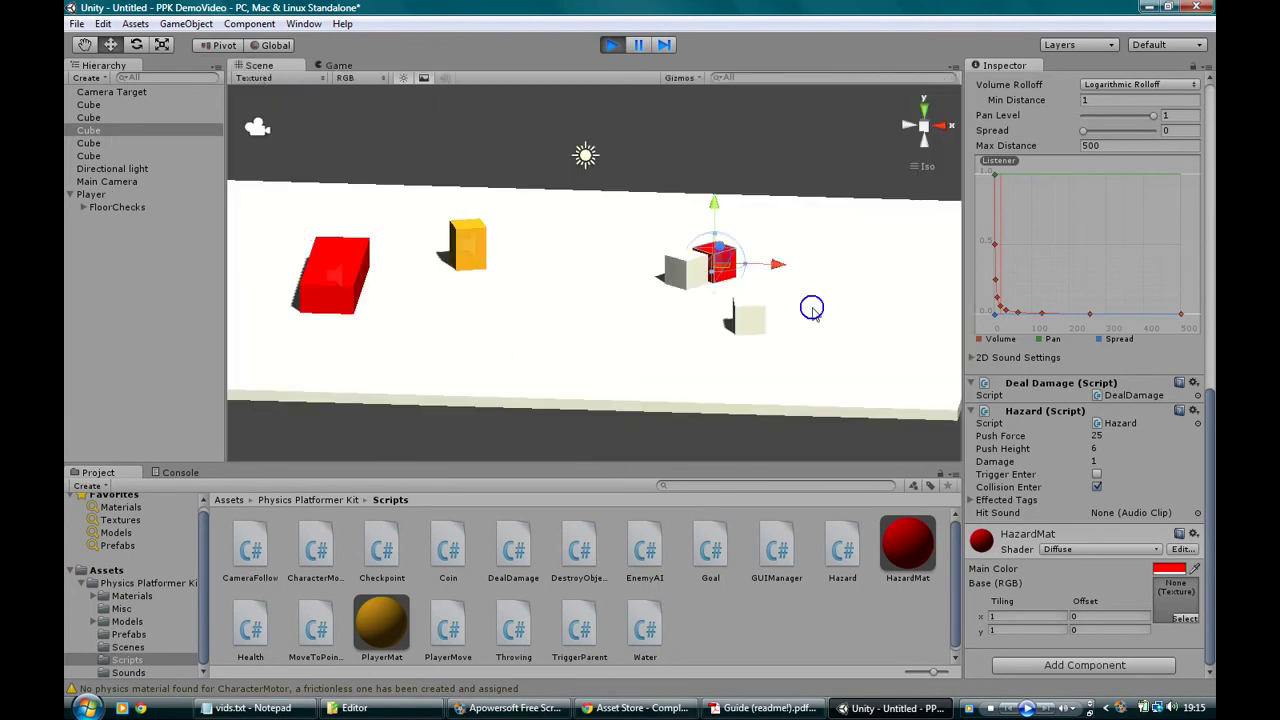
right_drag(780, 319, 774, 220)
click(773, 152)
click(717, 278)
scroll(1049, 438, down, 15)
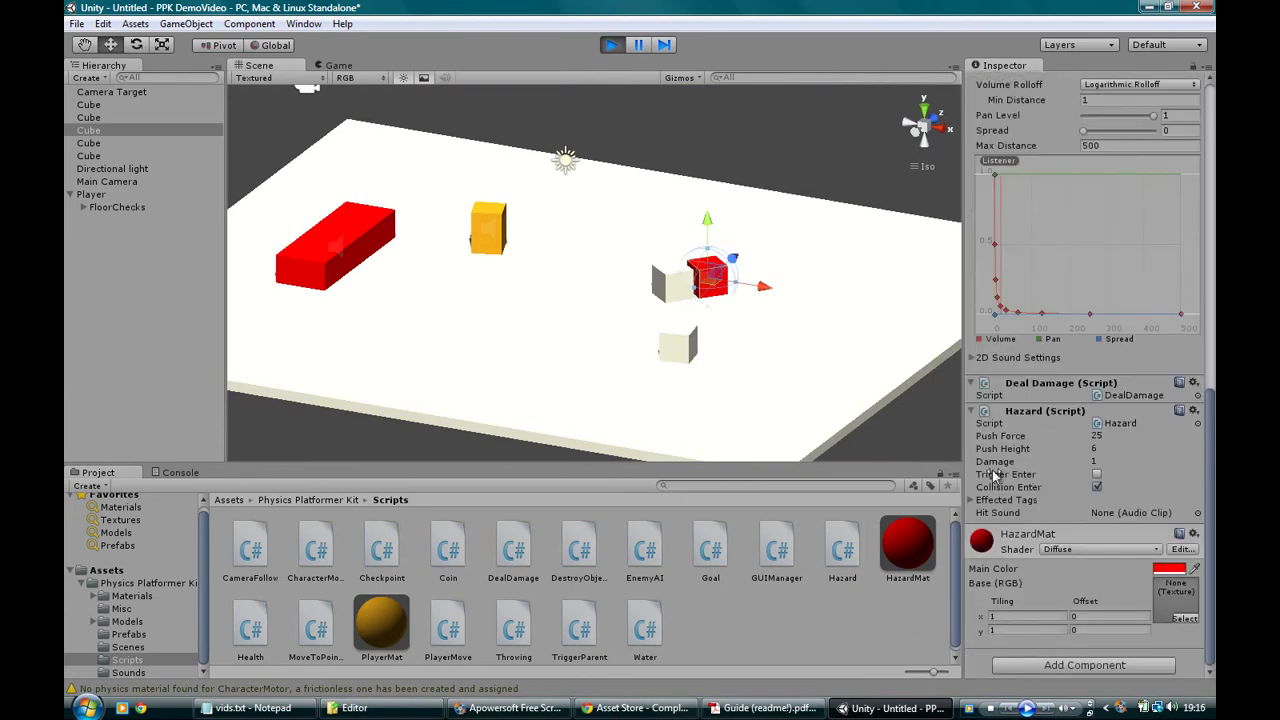
click(971, 500)
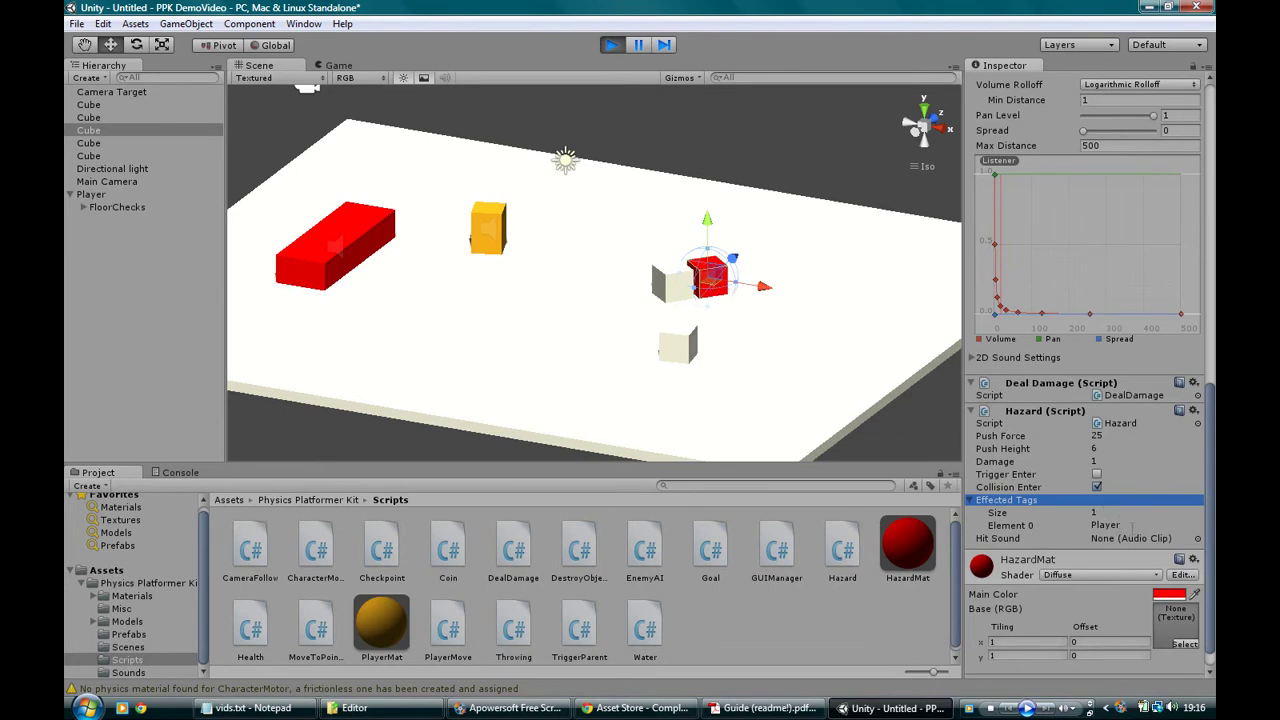
click(1133, 525)
text(Enemy)
key(Return)
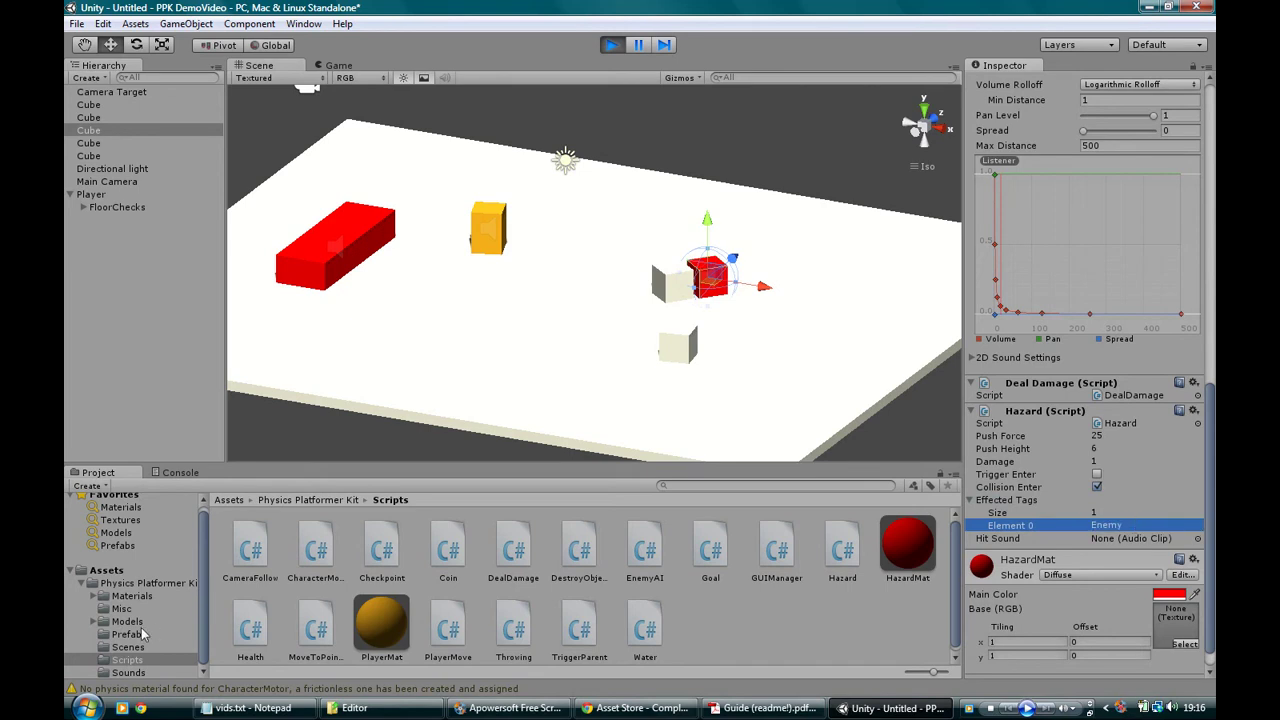
scroll(140, 640, up, 1)
scroll(140, 620, down, 1)
click(186, 23)
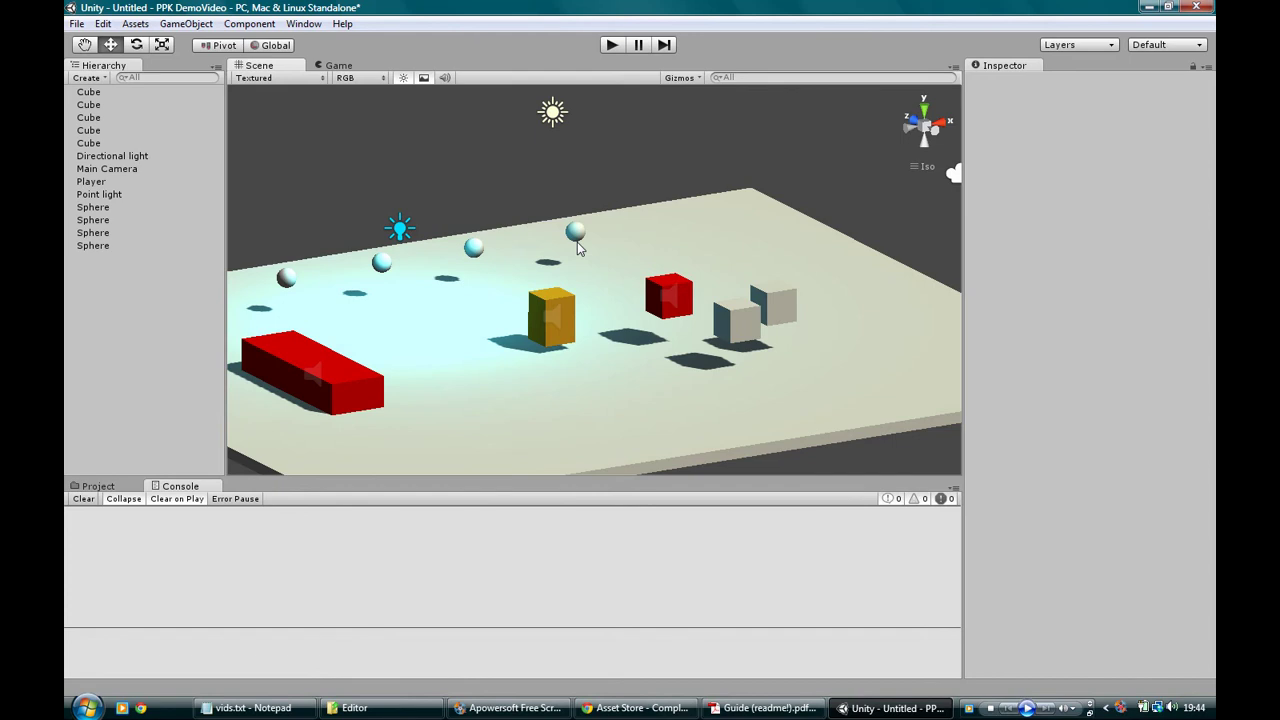
- Select the cyan point light above the floor and deactivate it
click(401, 229)
scroll(410, 310, up, 1)
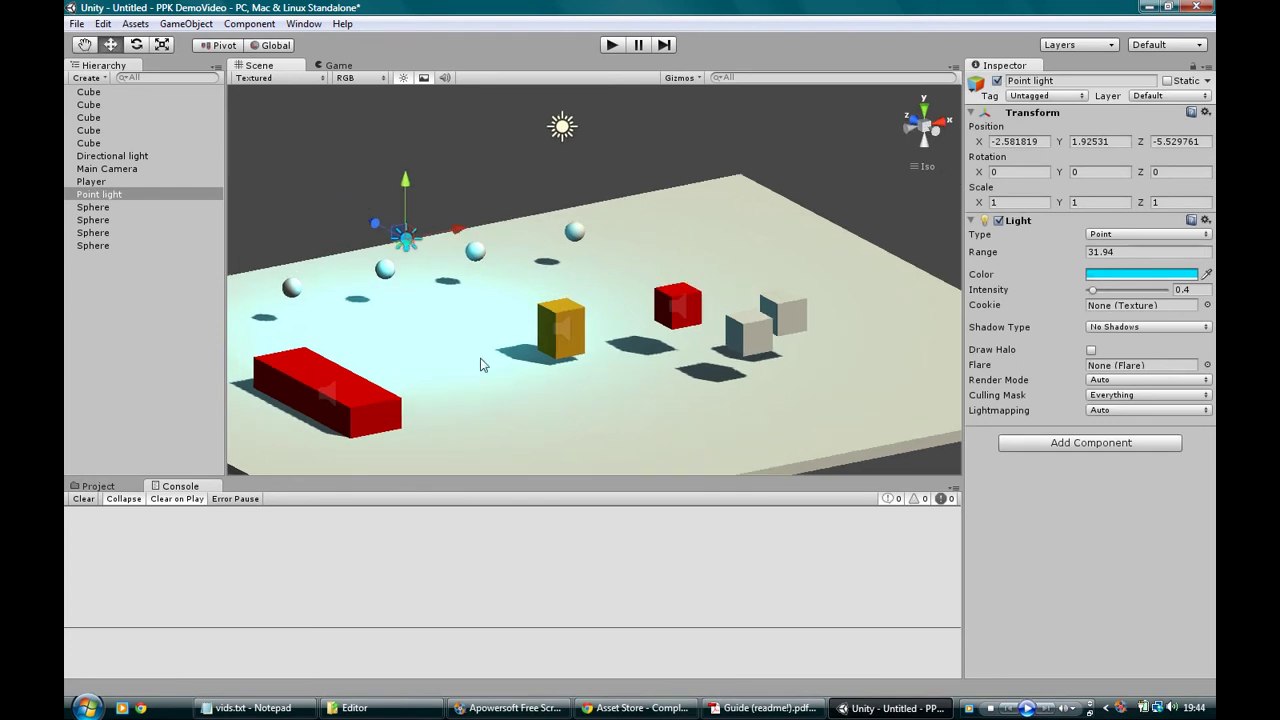
alt+drag(645, 358, 534, 346)
click(996, 81)
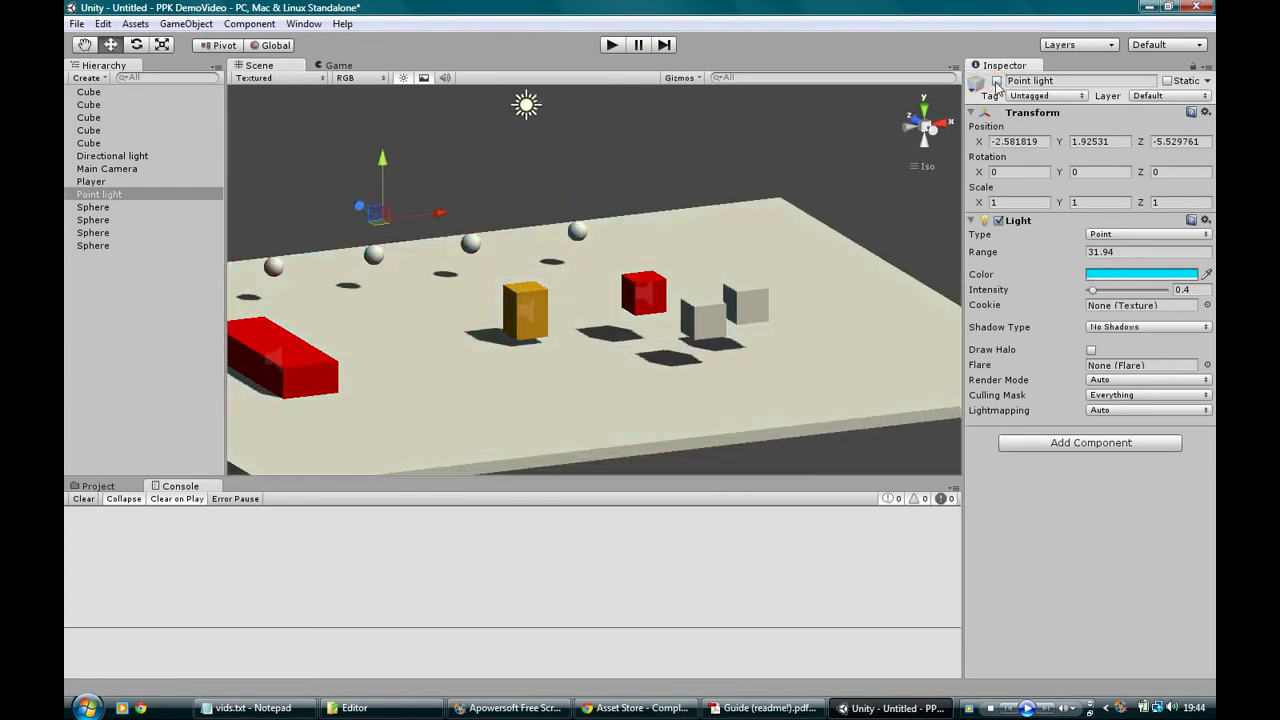
- Reactivate the cyan point light above the floor and clear the selection
click(996, 81)
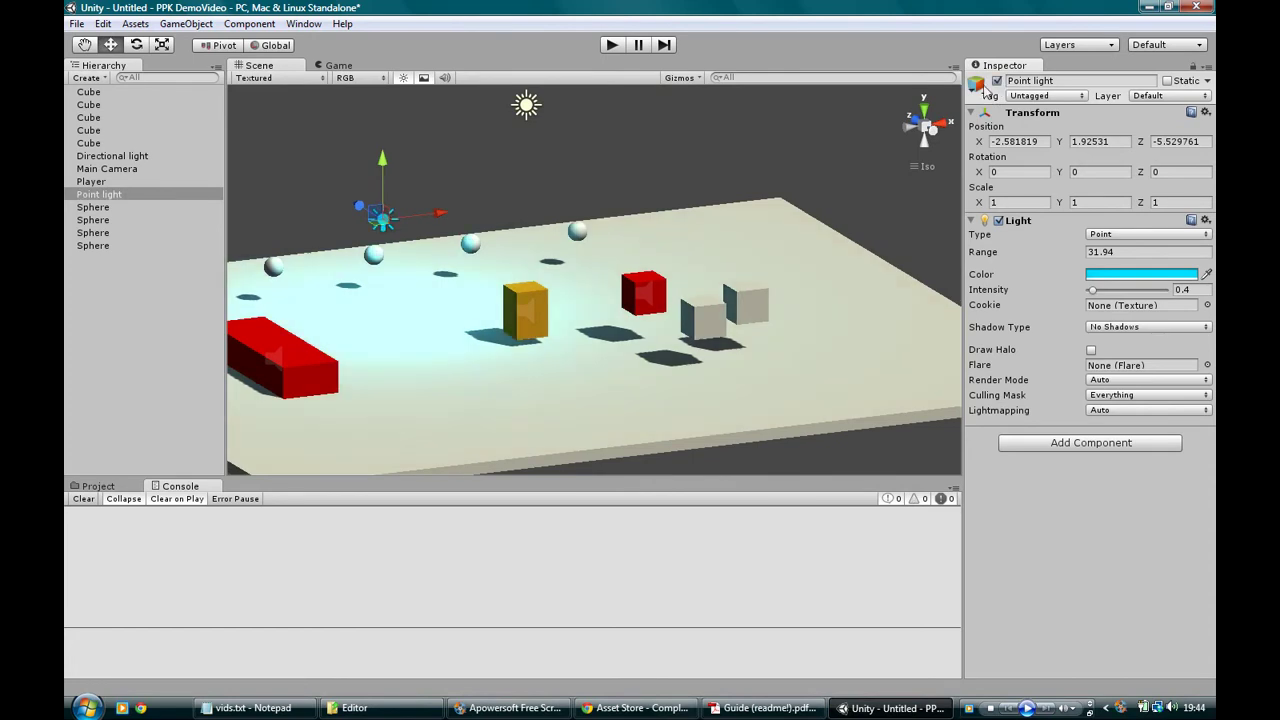
click(725, 143)
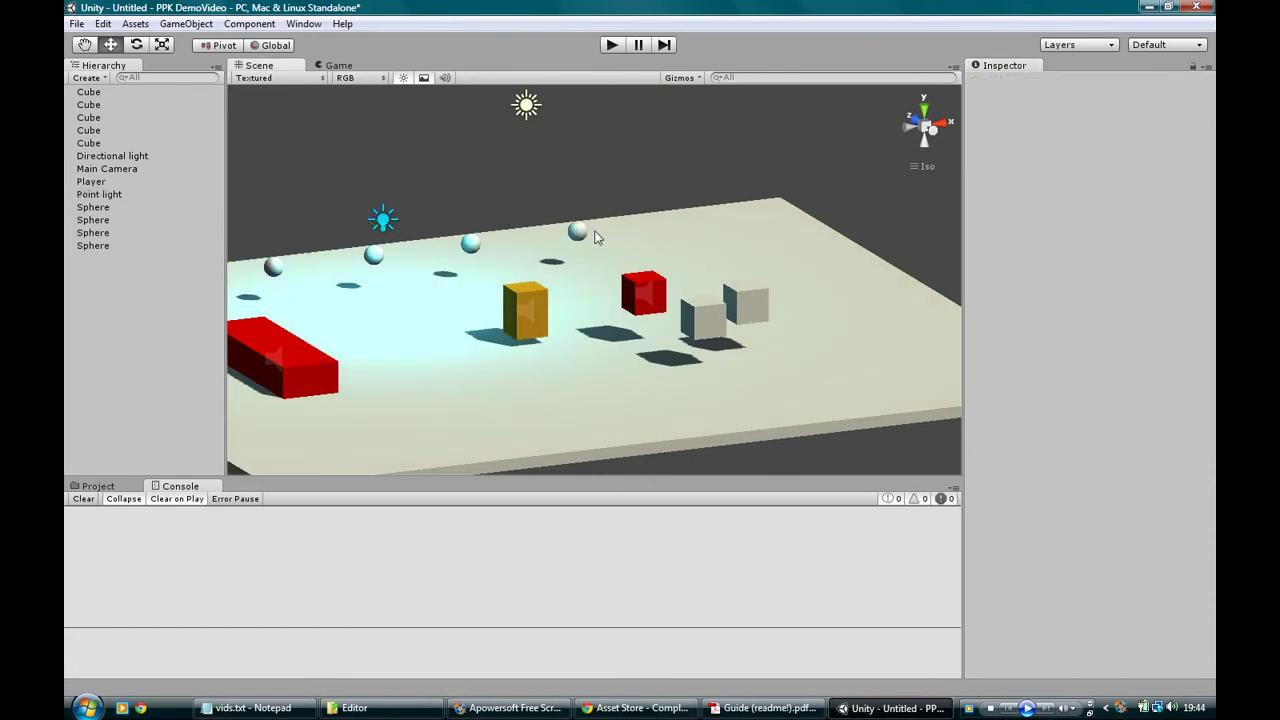
- Select the red hazard cube, review its components and set its tag to Pickup
click(654, 294)
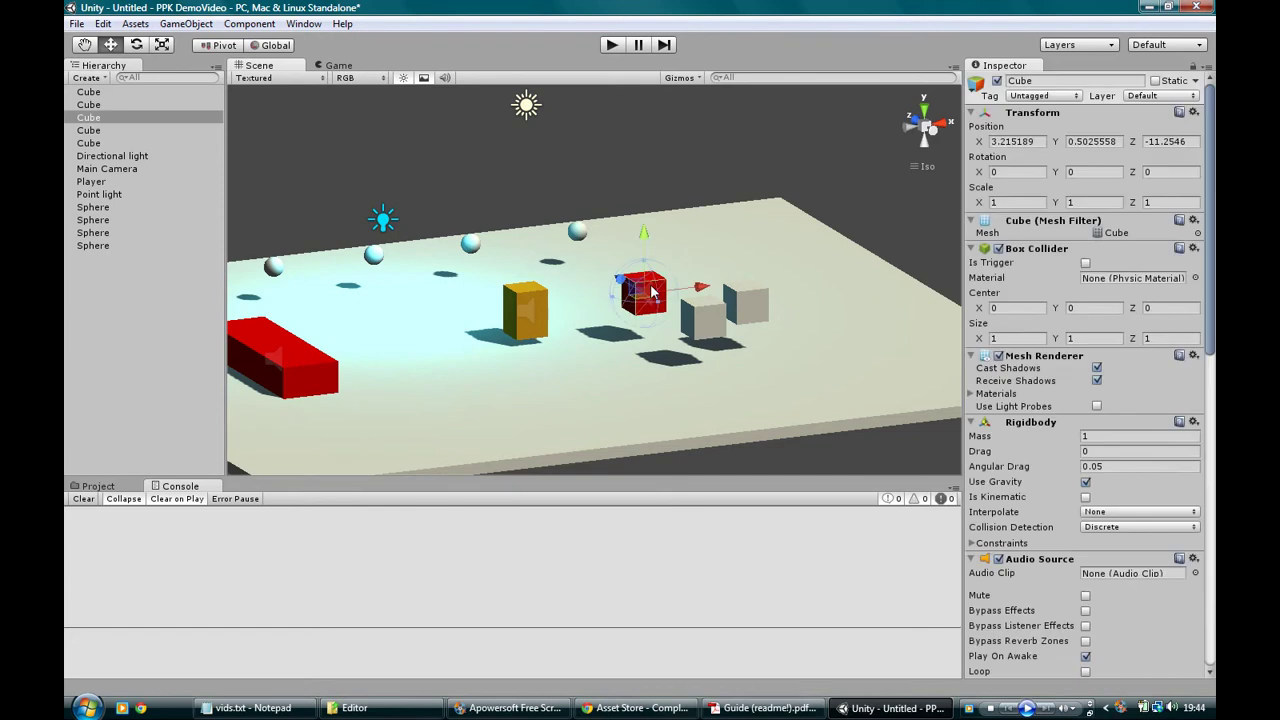
scroll(1030, 397, down, 10)
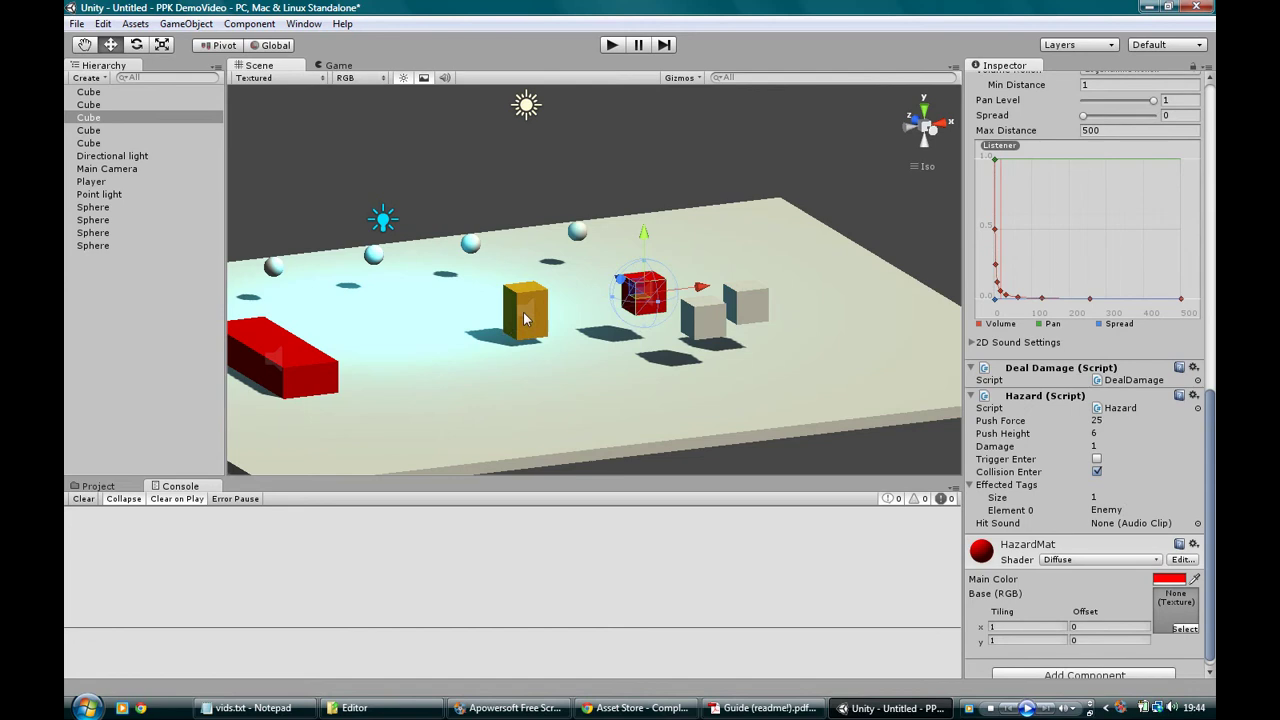
scroll(1010, 387, up, 15)
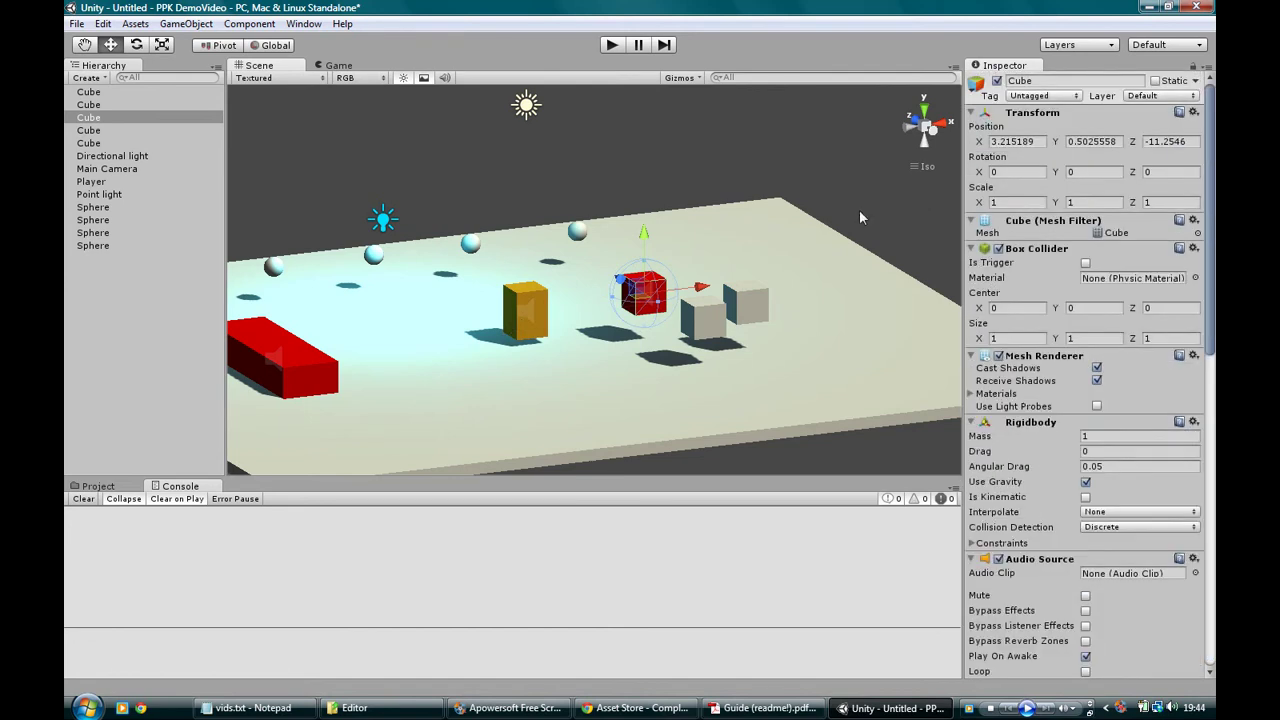
click(1039, 96)
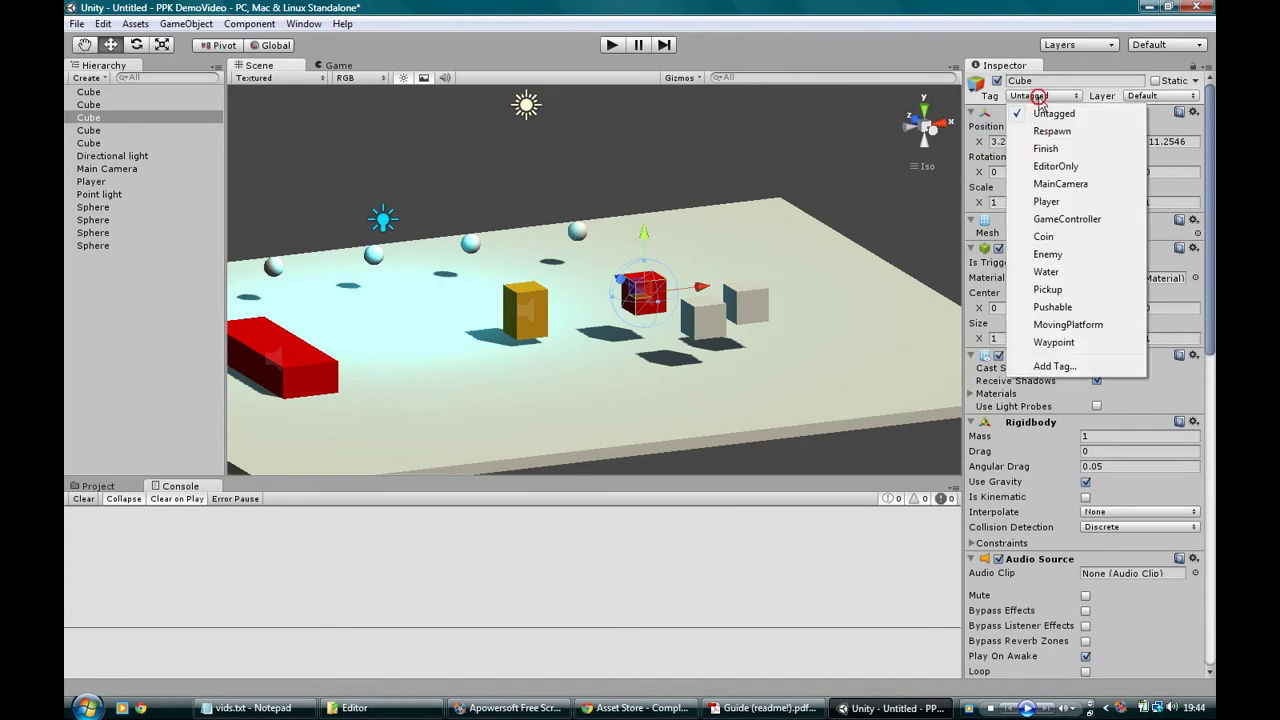
click(1052, 290)
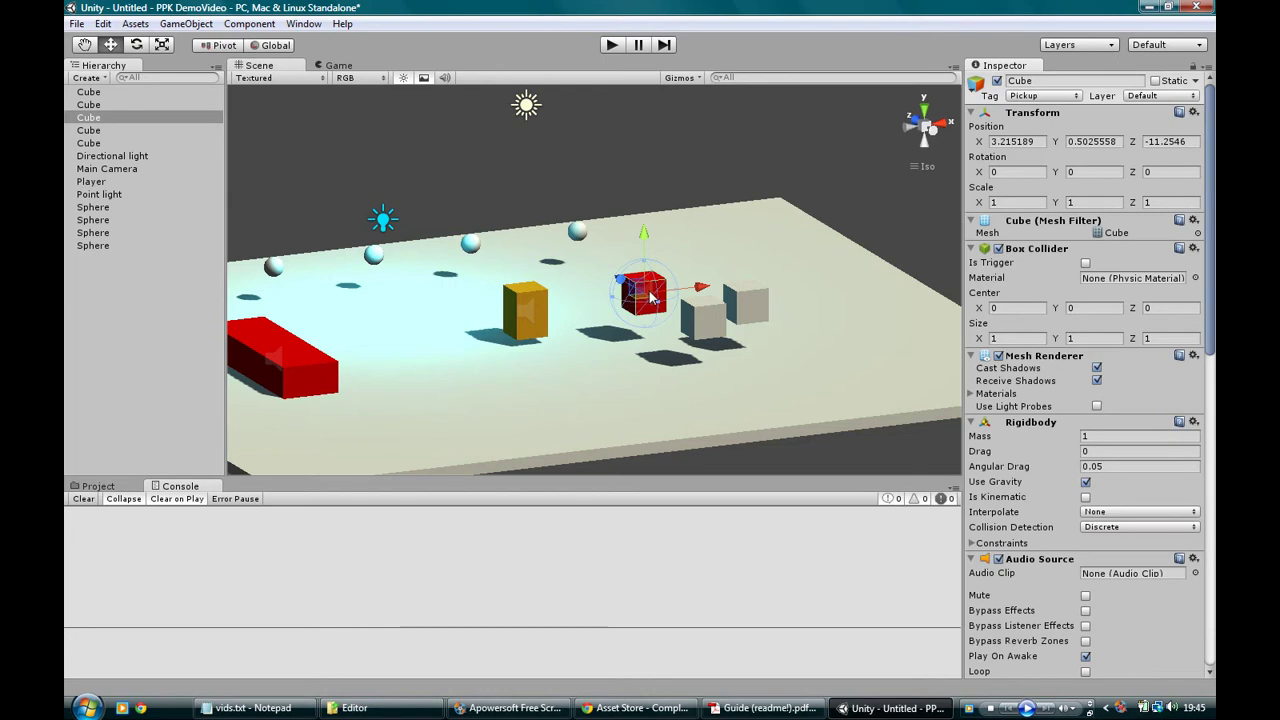
- Try raising, moving and vertically stretching the red cube, and undo the trial stretch
mouse_move(647, 234)
mouse_down()
mouse_move(645, 75)
mouse_move(640, 200)
mouse_move(603, 250)
mouse_move(645, 228)
mouse_move(642, 48)
mouse_move(630, 218)
mouse_up()
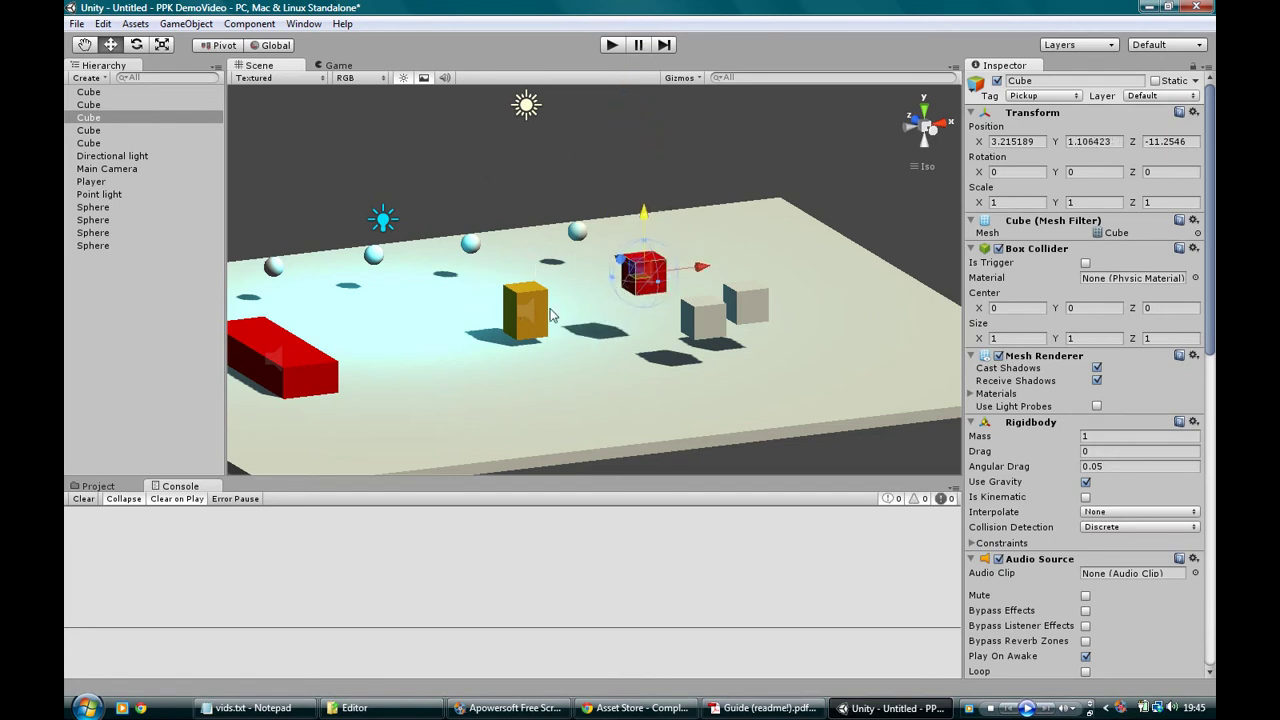
drag(620, 263, 472, 337)
key(ctrl+z)
key(r)
key(ctrl+z)
key(ctrl+z)
key(ctrl+z)
key(ctrl+z)
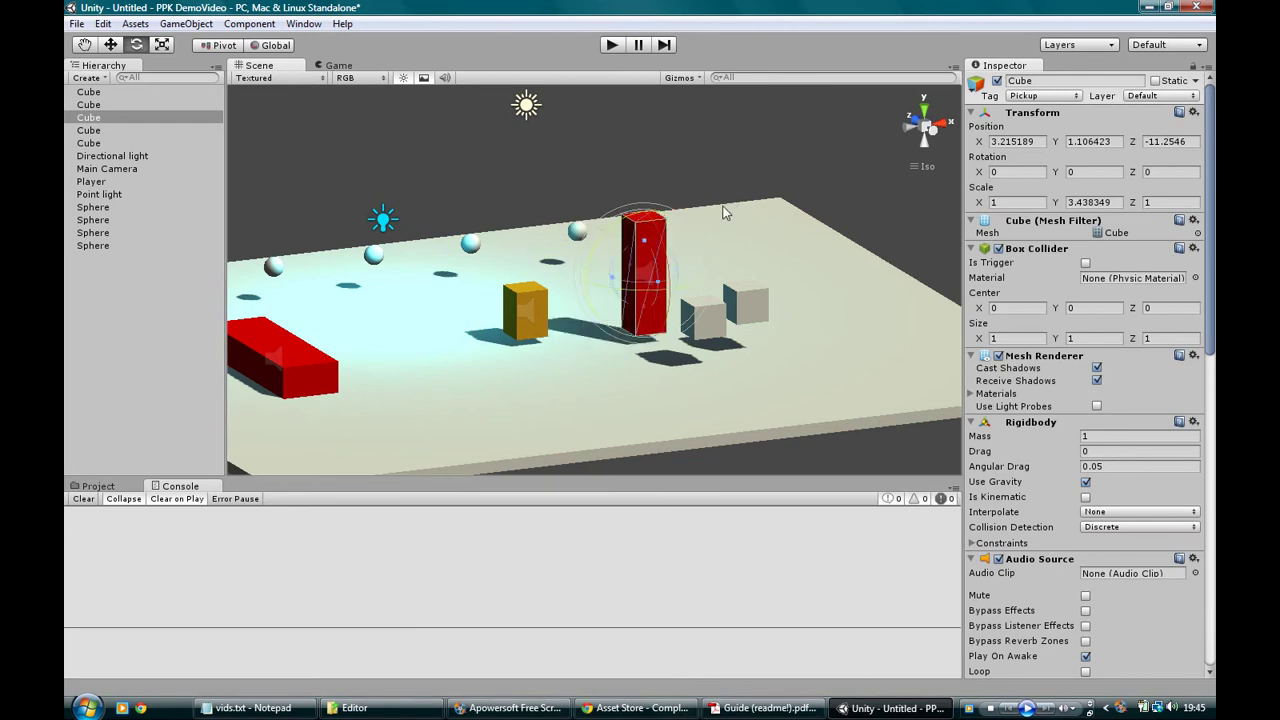
key(w)
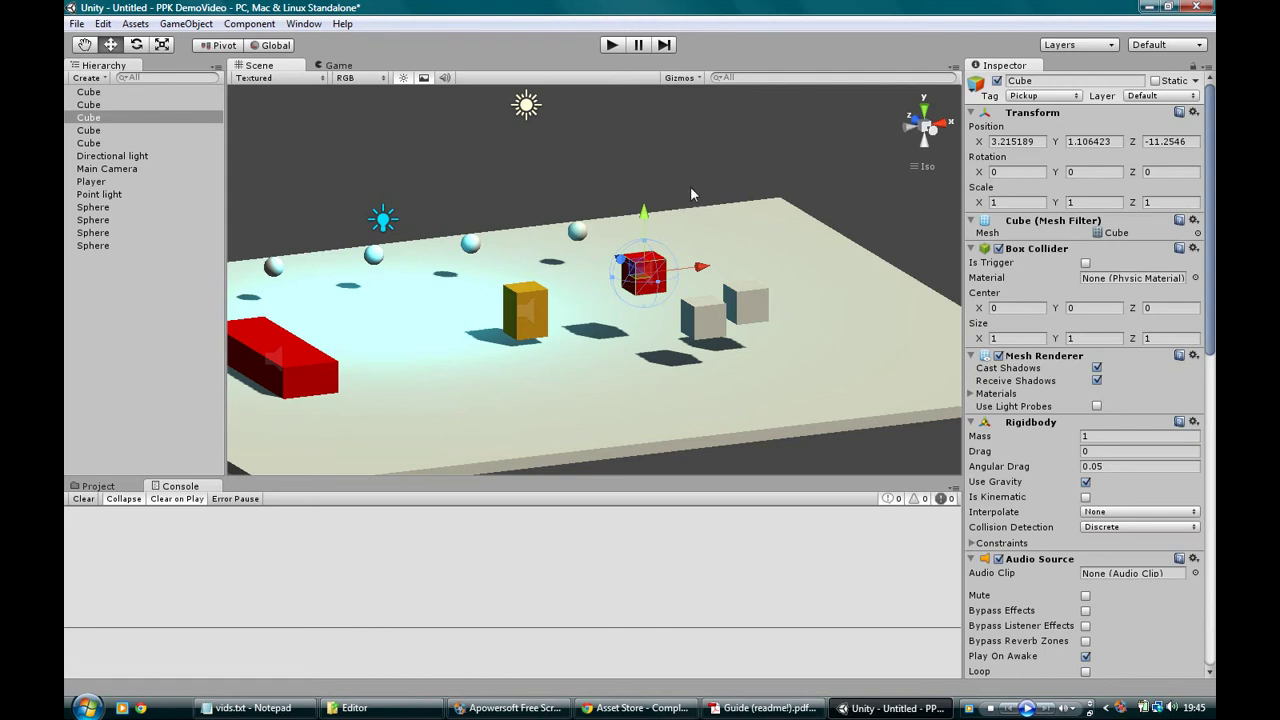
- Lower the red cube to a Y position of about 0.37
right_drag(668, 203, 634, 168)
drag(617, 191, 619, 214)
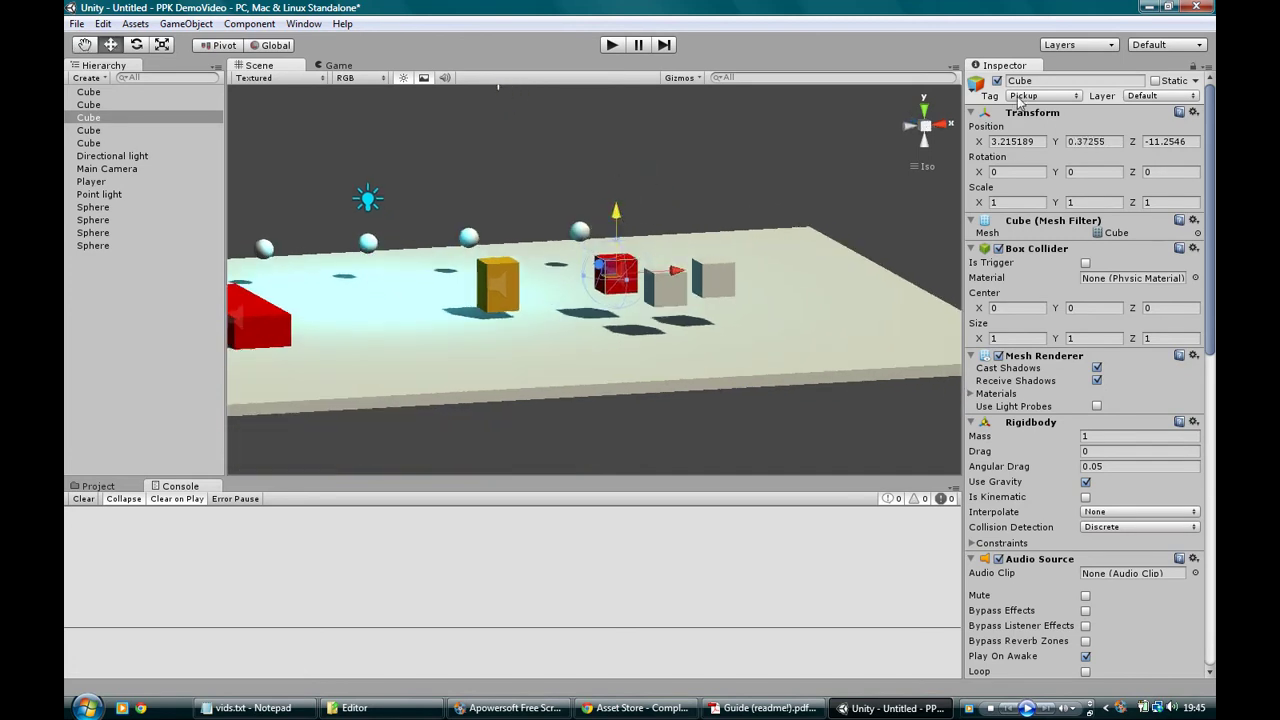
- Add the Throwing script from the Physics Platformer Kit Scripts folder to the Player and review its settings
click(92, 182)
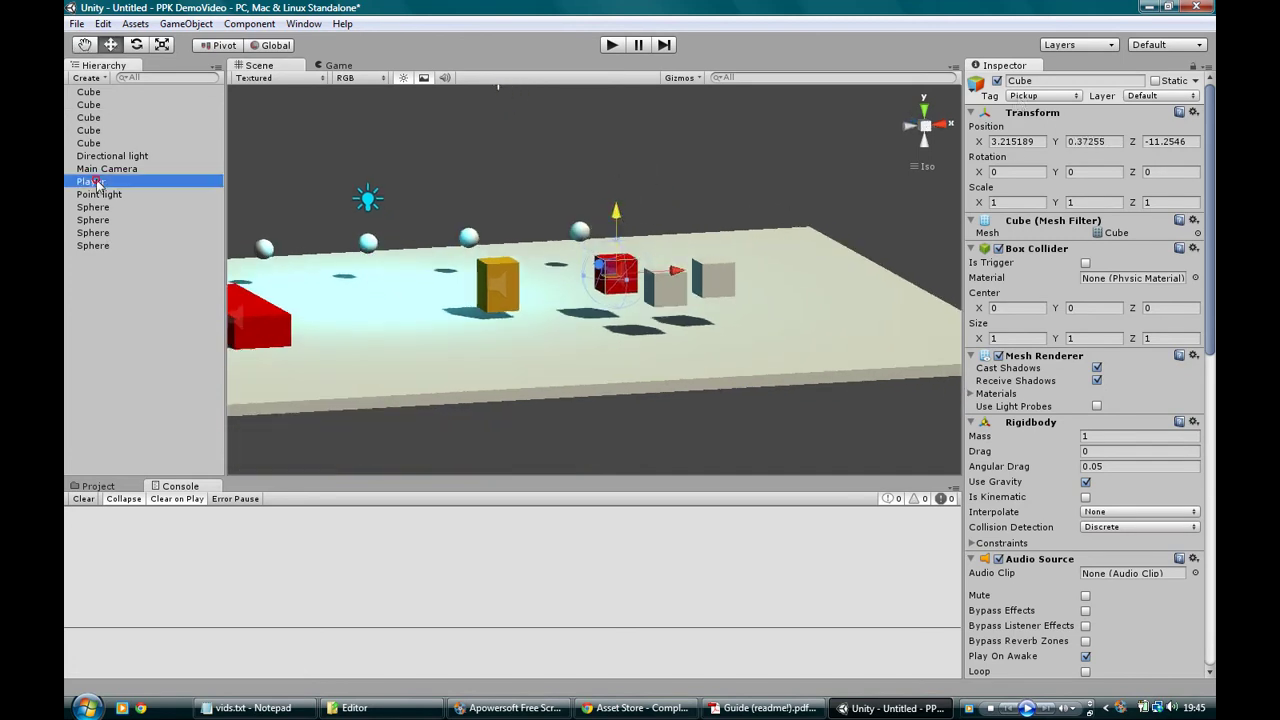
scroll(1121, 424, down, 15)
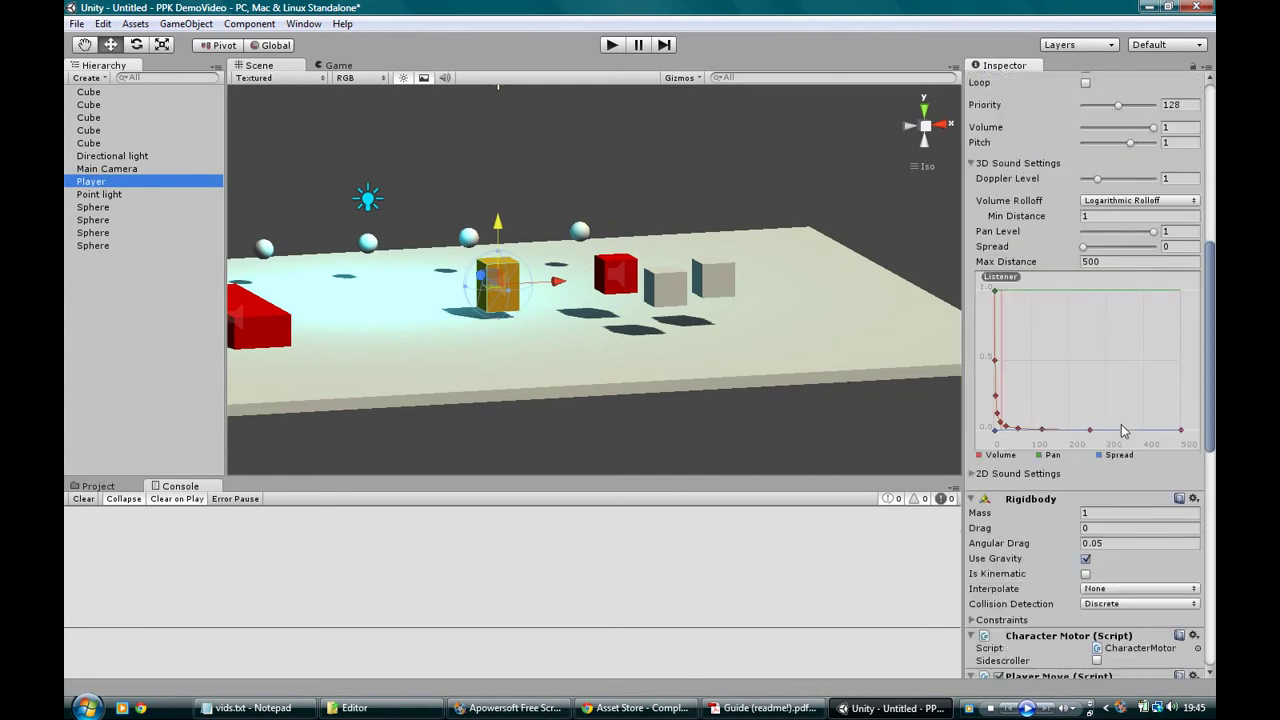
scroll(1066, 209, up, 2)
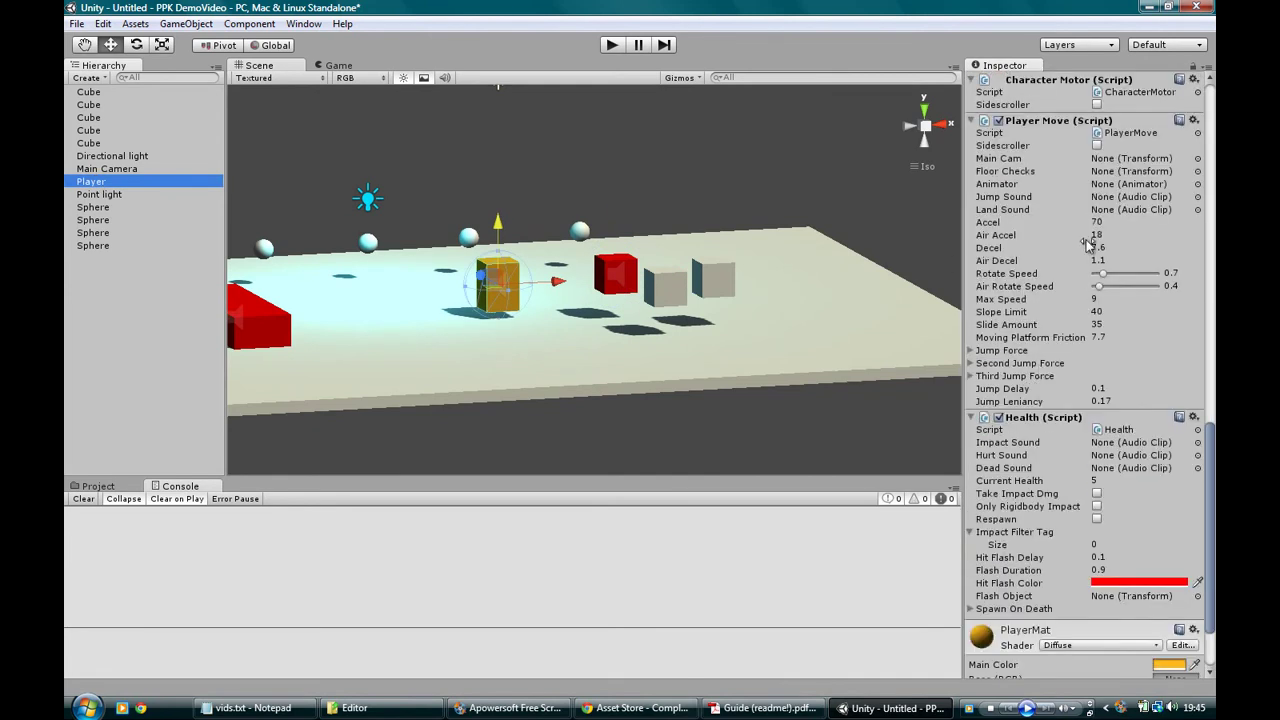
click(98, 486)
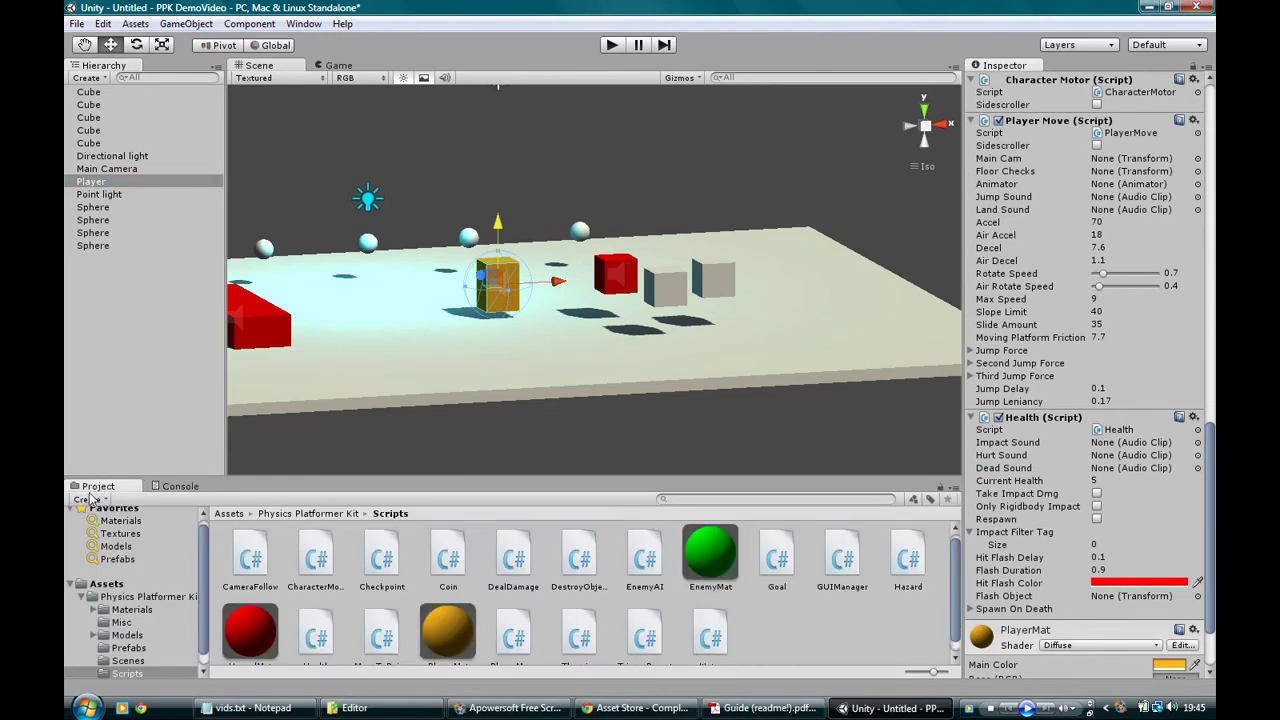
scroll(549, 578, down, 1)
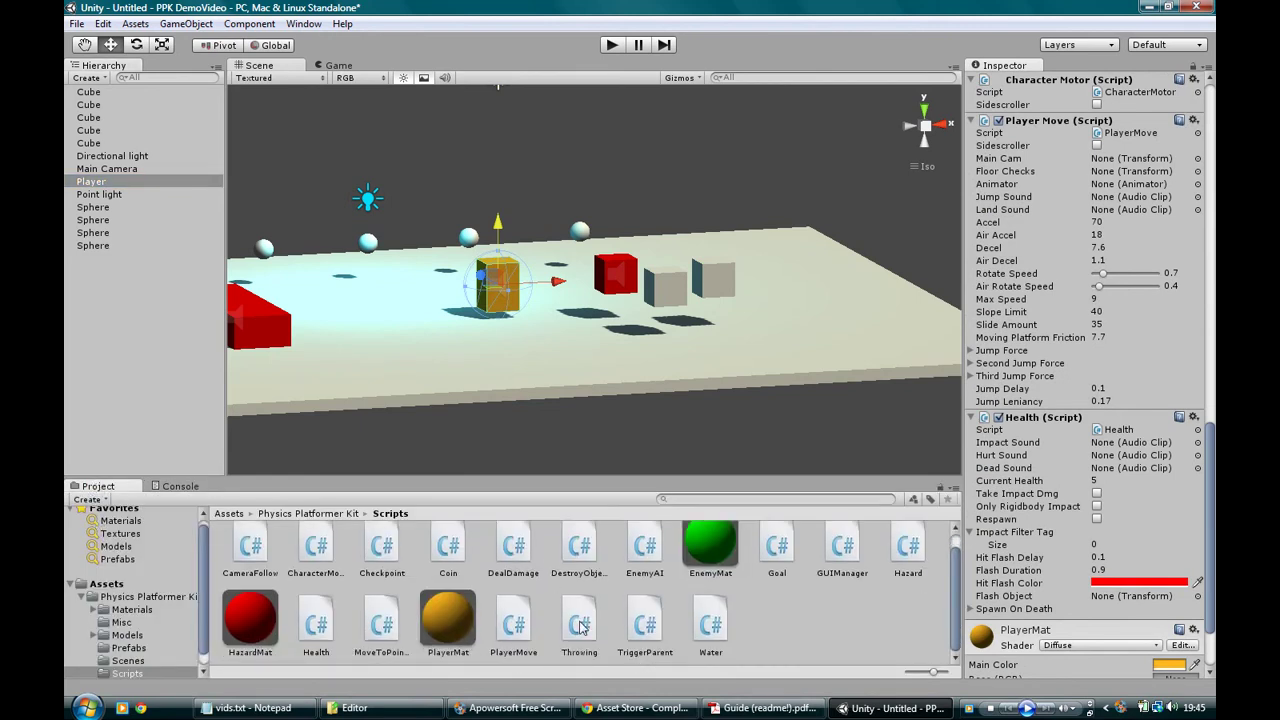
mouse_move(587, 625)
mouse_down()
mouse_move(783, 609)
mouse_move(1082, 660)
mouse_move(1143, 640)
mouse_move(1192, 684)
mouse_move(1187, 658)
mouse_move(1188, 670)
mouse_up()
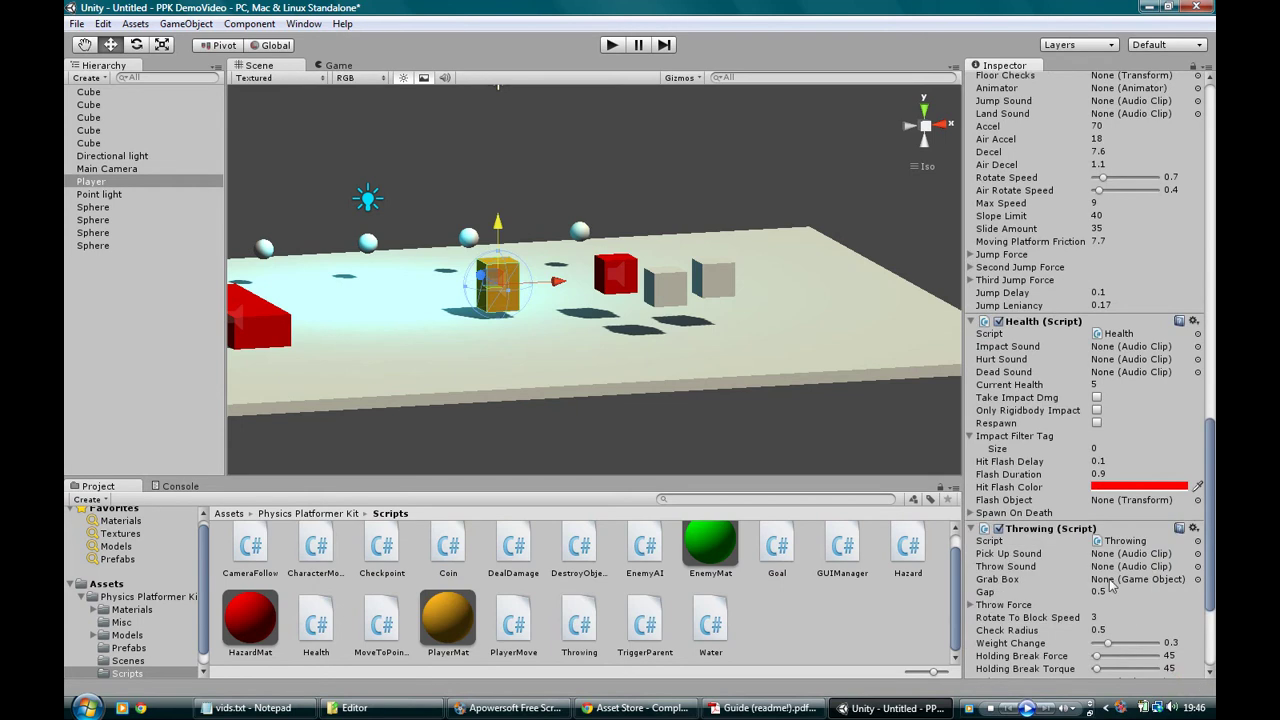
scroll(1110, 581, down, 1)
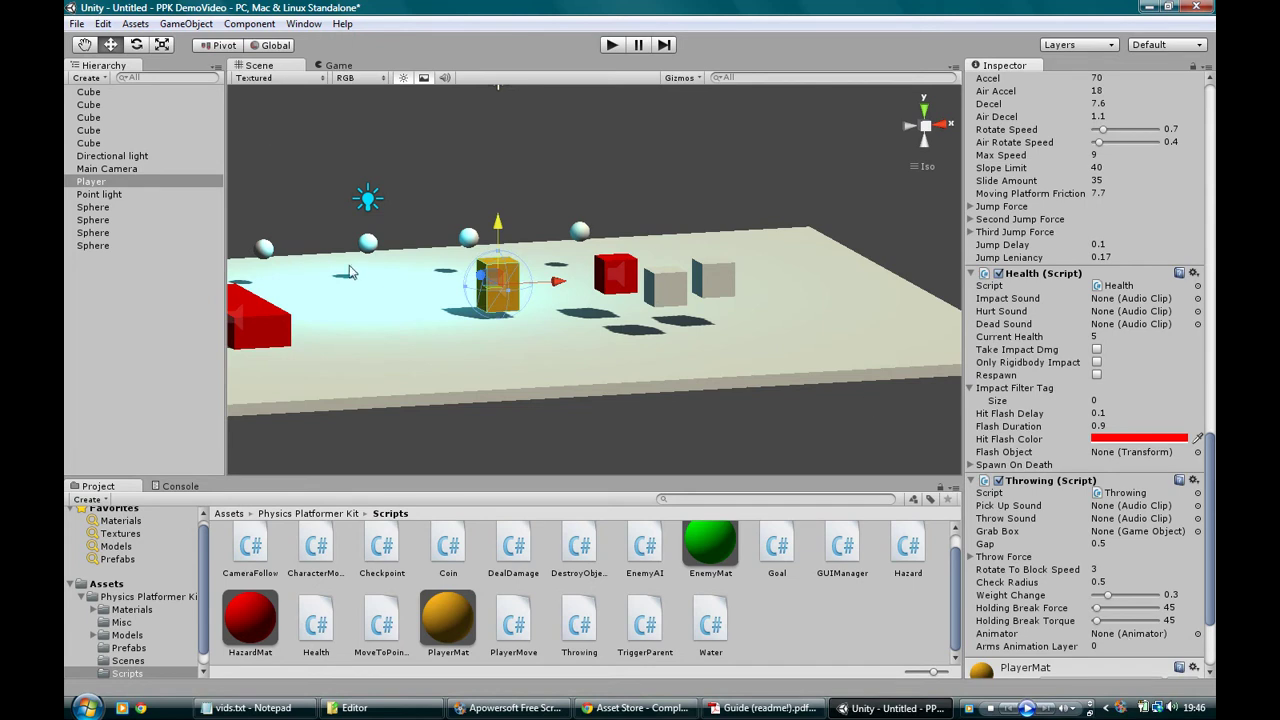
- Run the scene in play mode and examine the console warning about the Throwing script's grabBox object
alt+drag(364, 276, 612, 346)
key(f)
scroll(668, 234, down, 5)
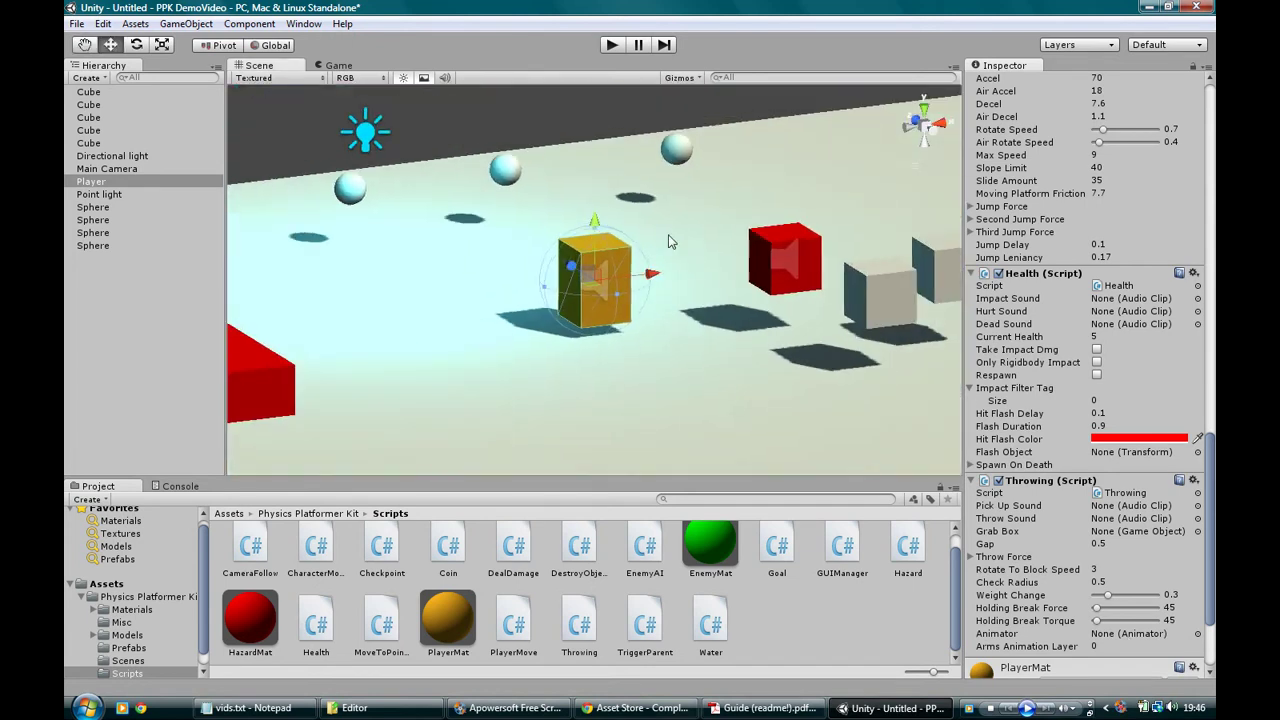
scroll(668, 234, down, 5)
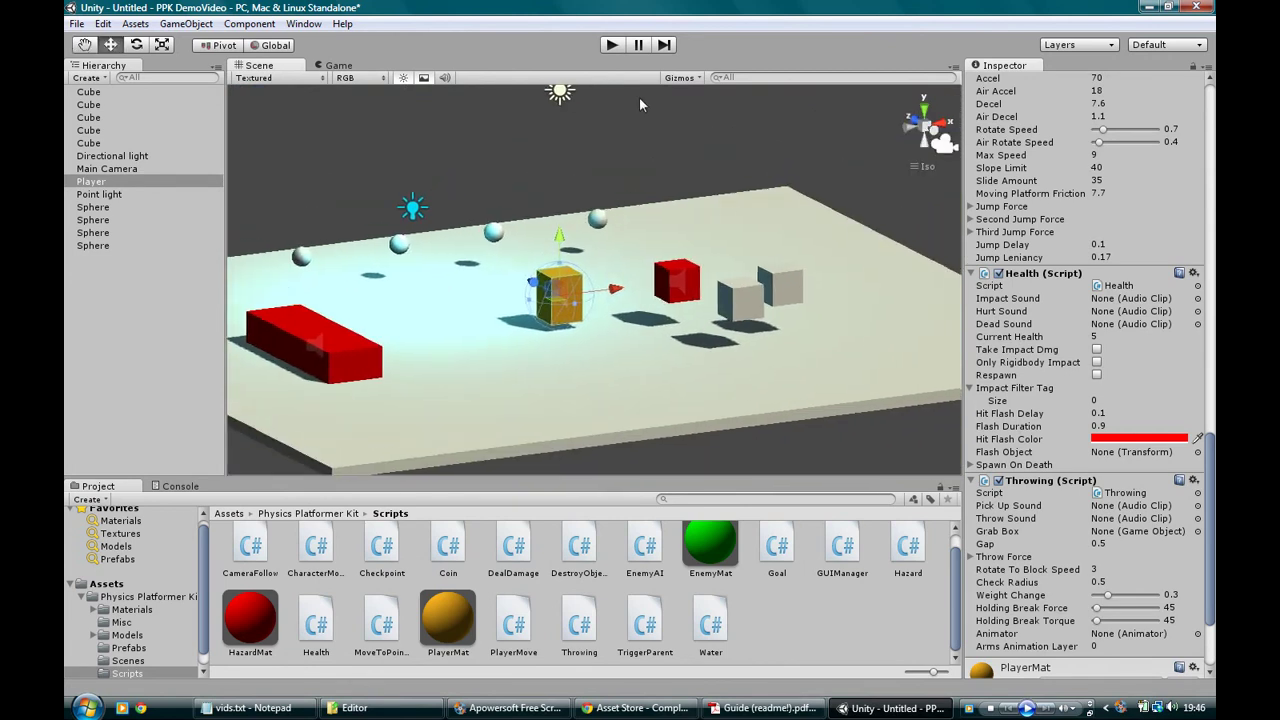
click(612, 45)
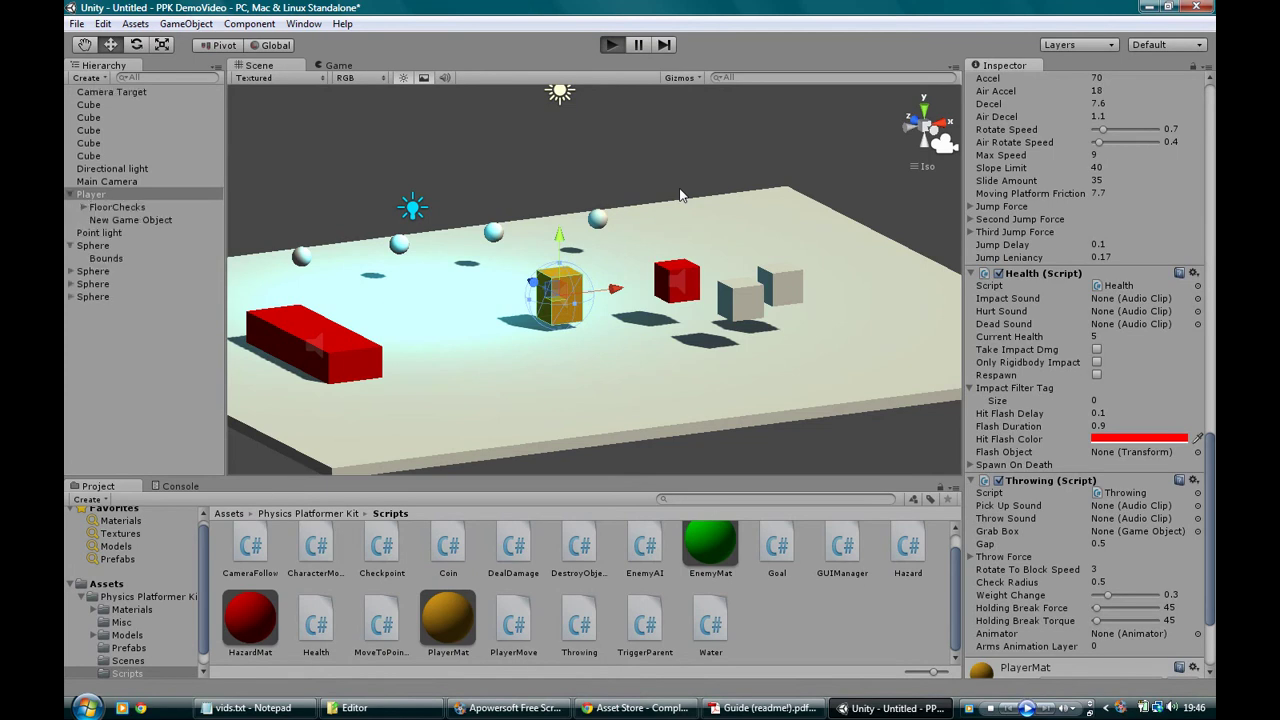
click(344, 689)
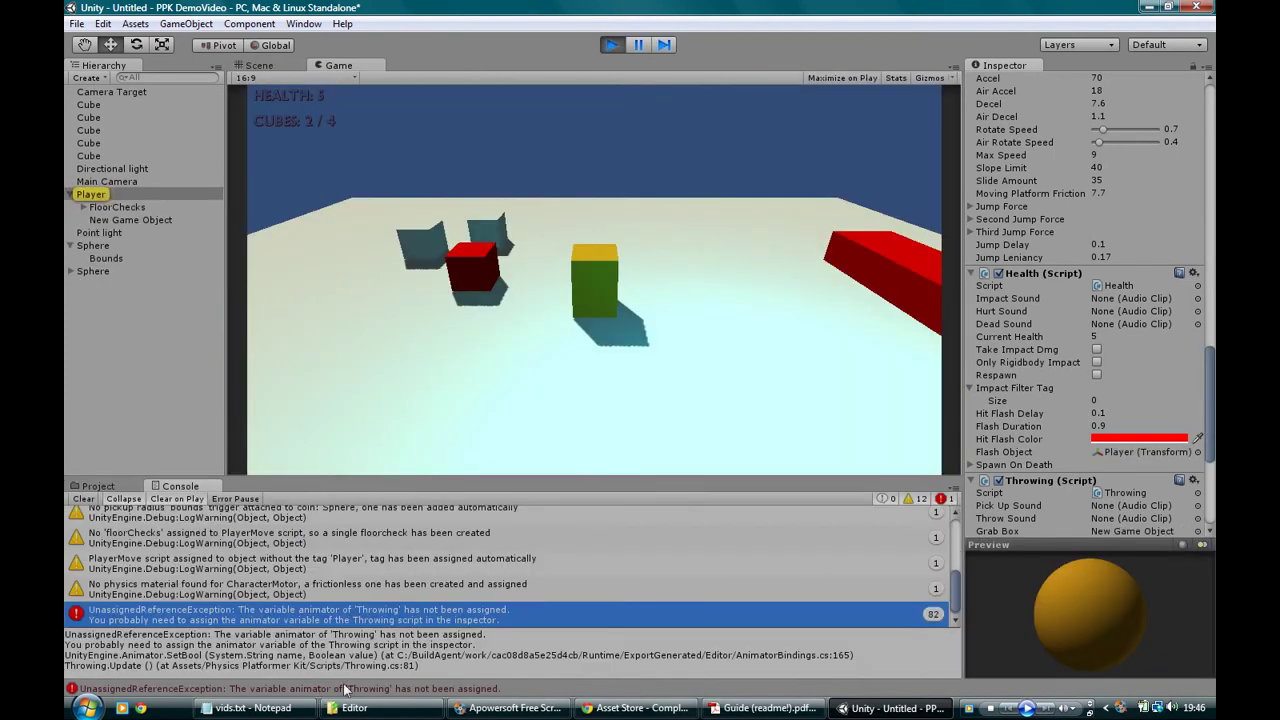
scroll(413, 583, up, 6)
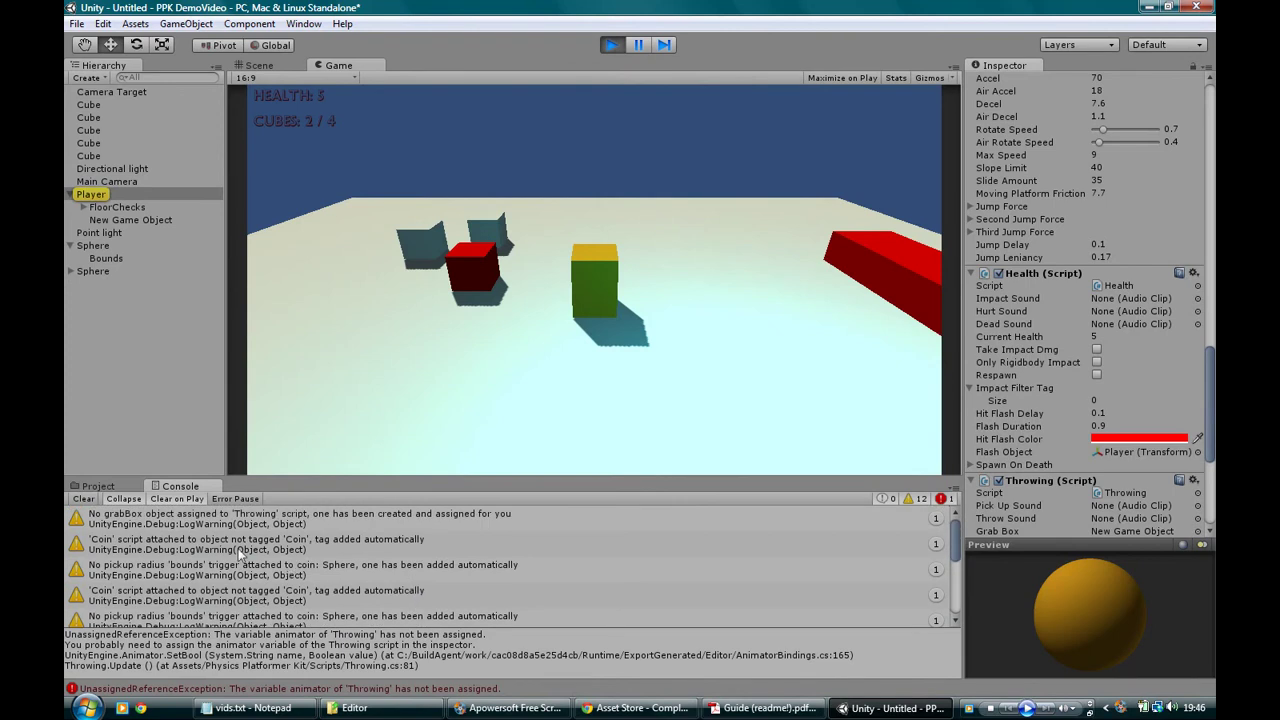
click(157, 524)
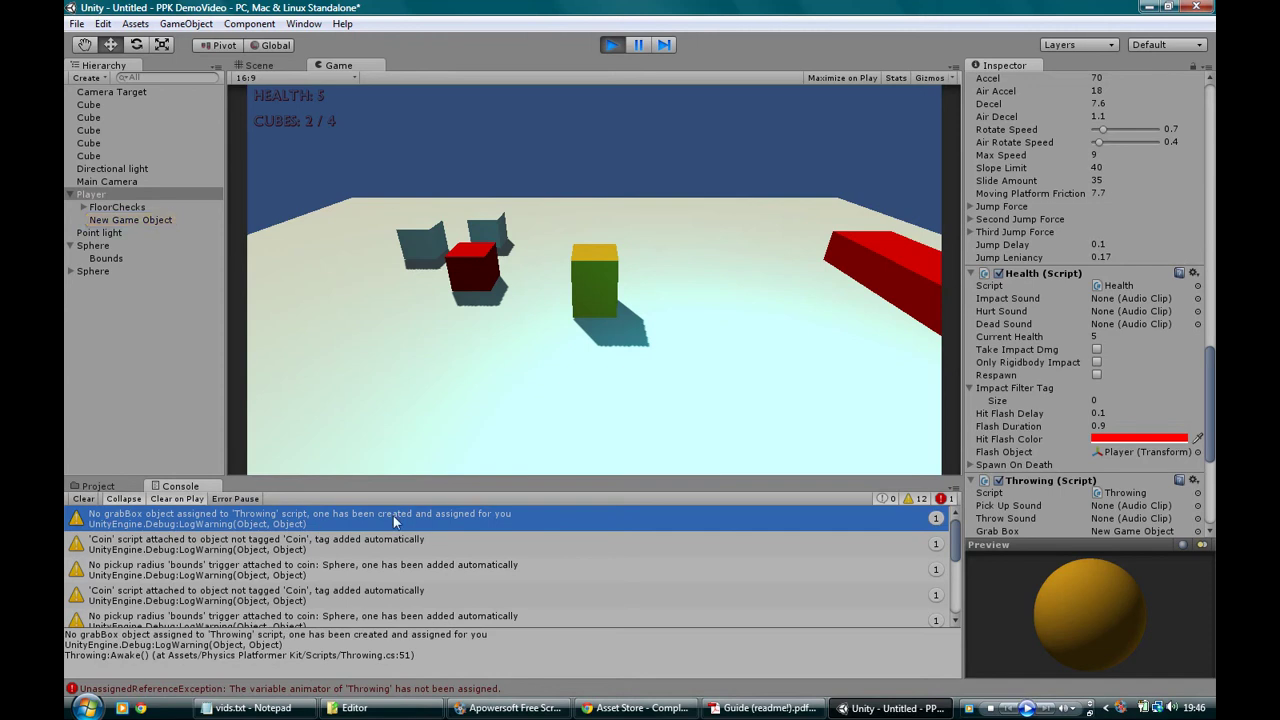
- Select the grab box object under Player in the Scene view and scale it to about 0.73 in Y and 0.93 in Z
click(90, 196)
click(116, 221)
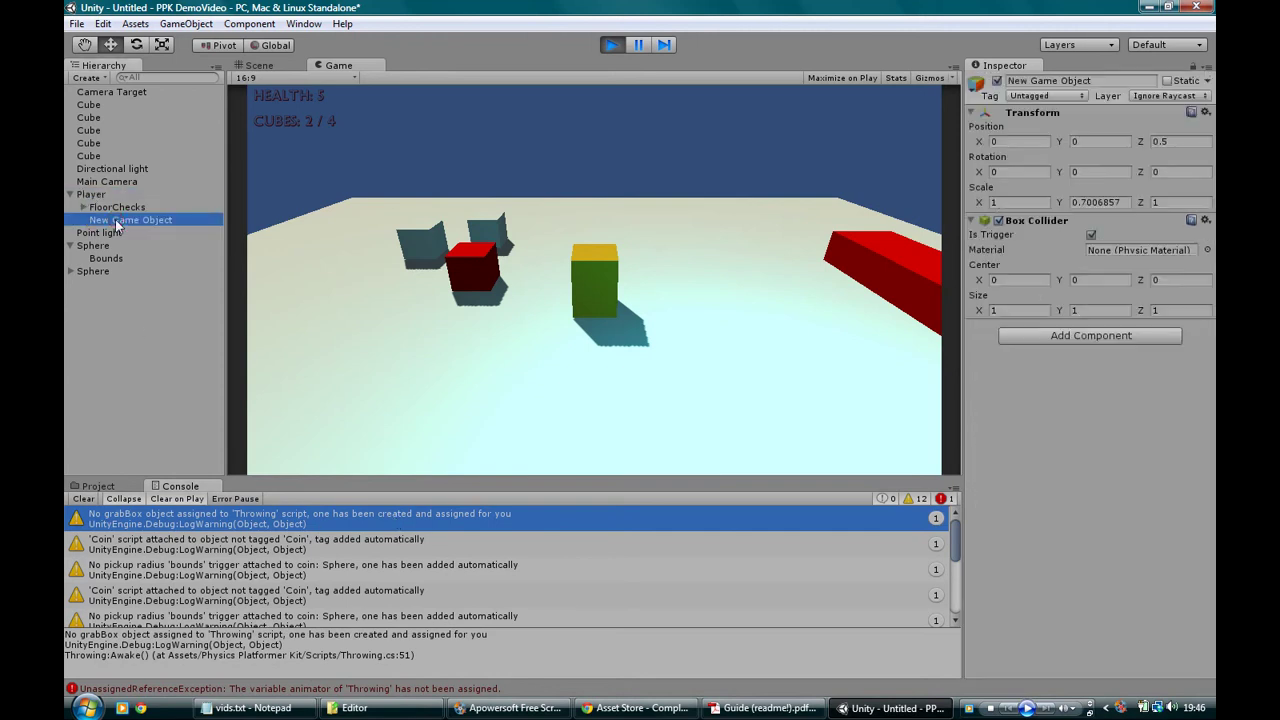
click(266, 66)
alt+drag(322, 194, 407, 416)
alt+drag(580, 341, 514, 410)
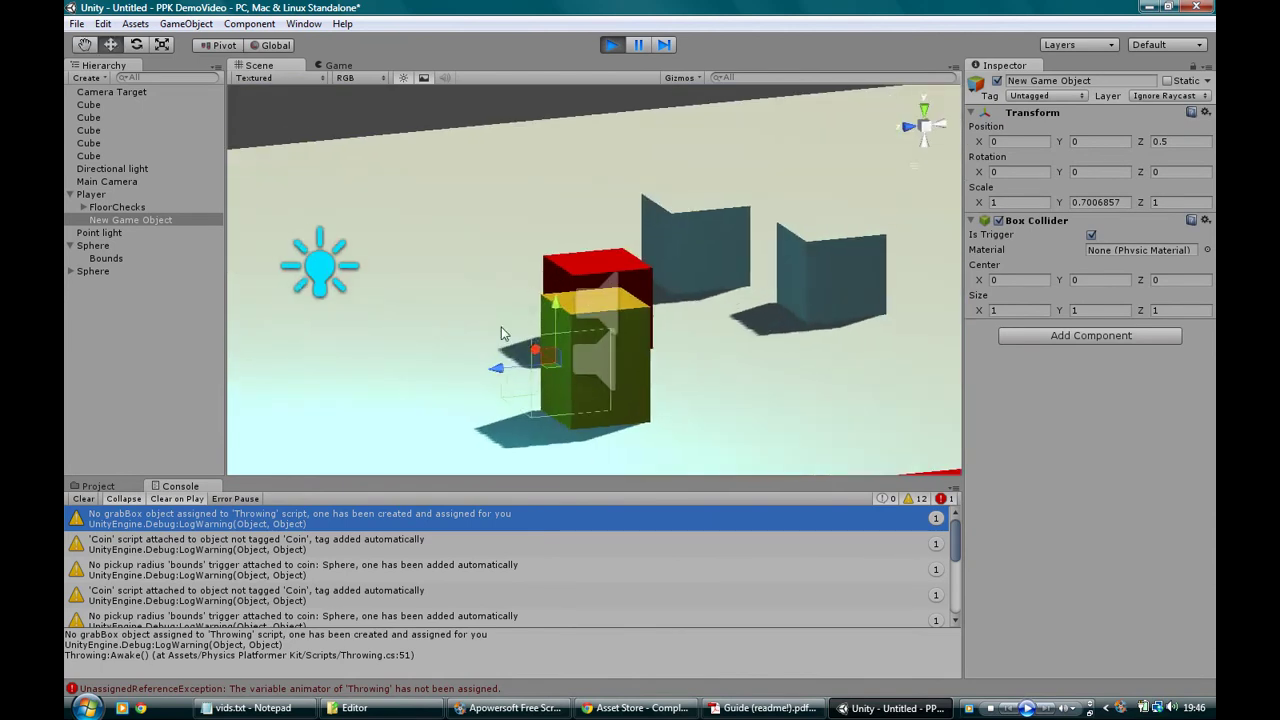
key(r)
drag(556, 314, 556, 308)
mouse_move(496, 368)
mouse_down()
mouse_move(457, 363)
mouse_move(501, 363)
mouse_up()
key(q)
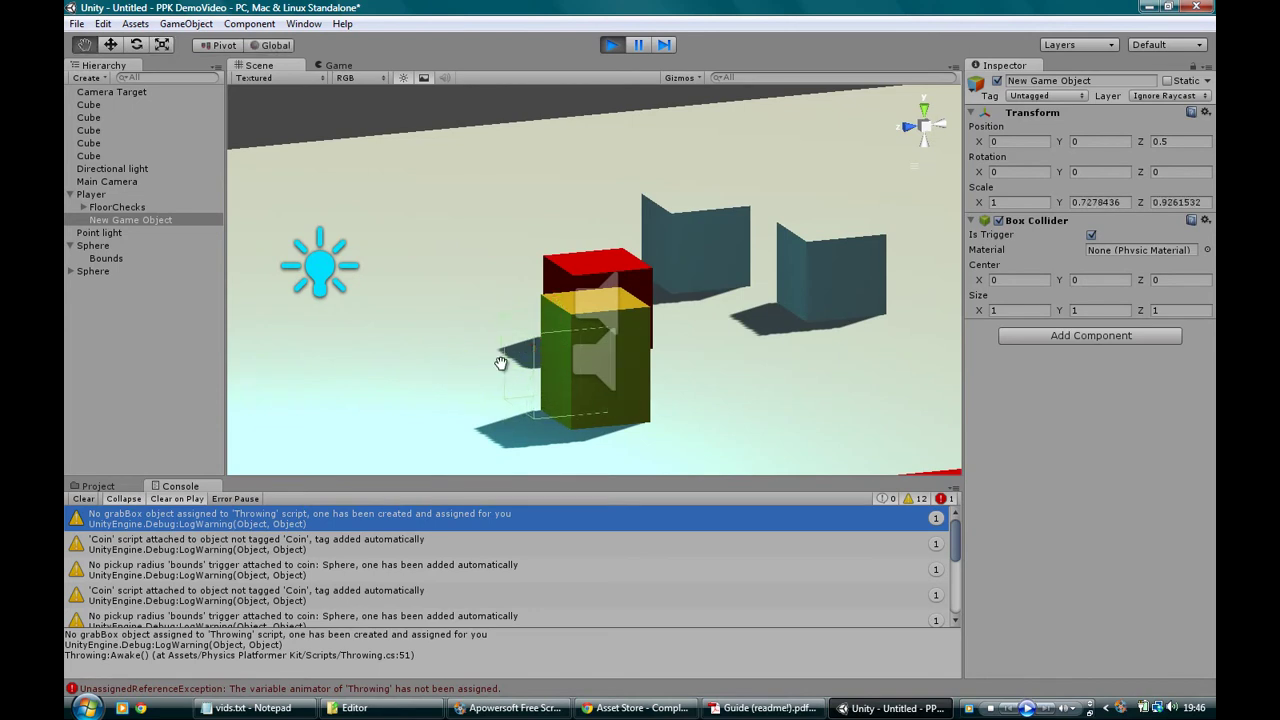
- Play-test picking up the red cube with the player and carrying it around the floor
click(352, 64)
click(711, 303)
key(Down)
key(Left)
key(Up)
key(e)
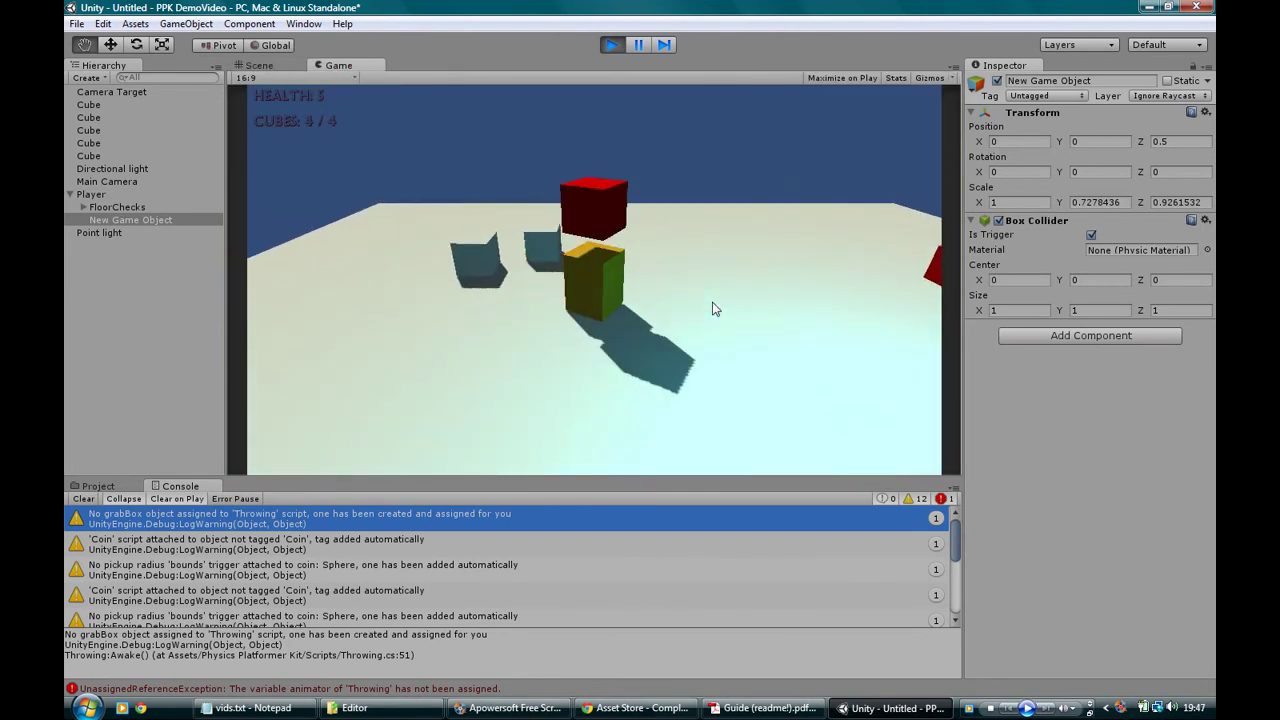
key(Down)
key(Left)
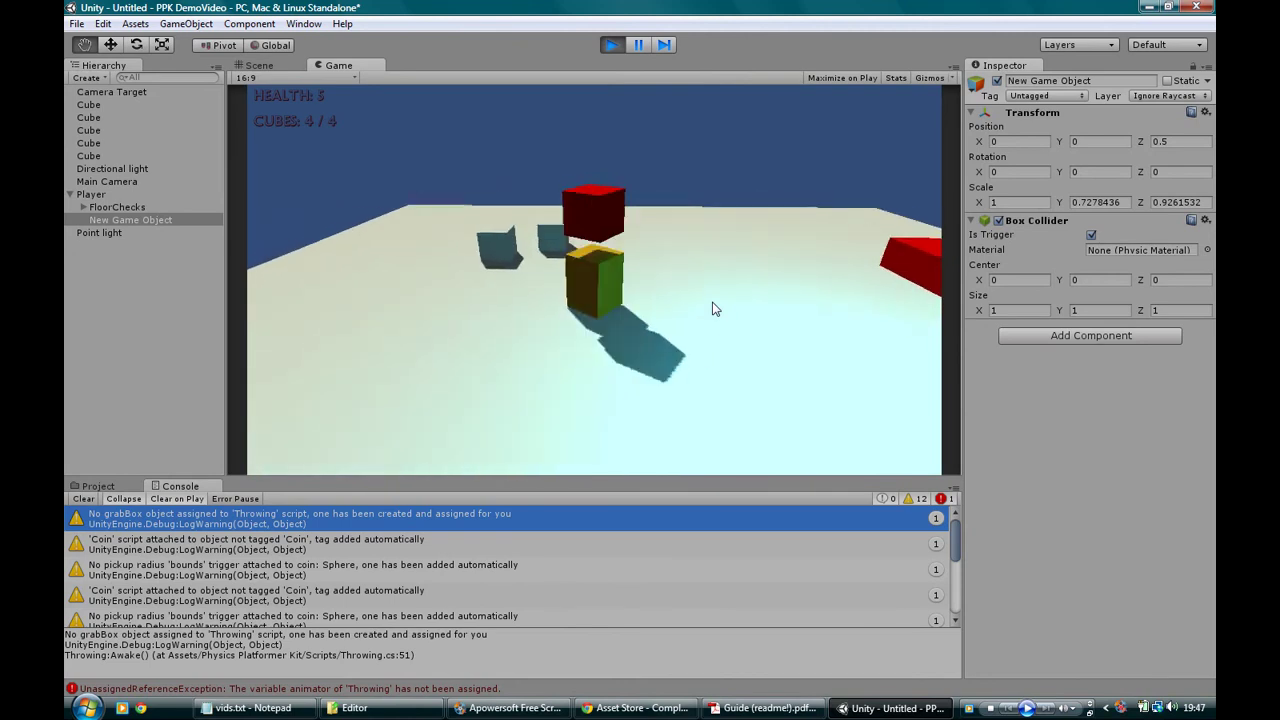
key(Down)
key(Right)
key(Up)
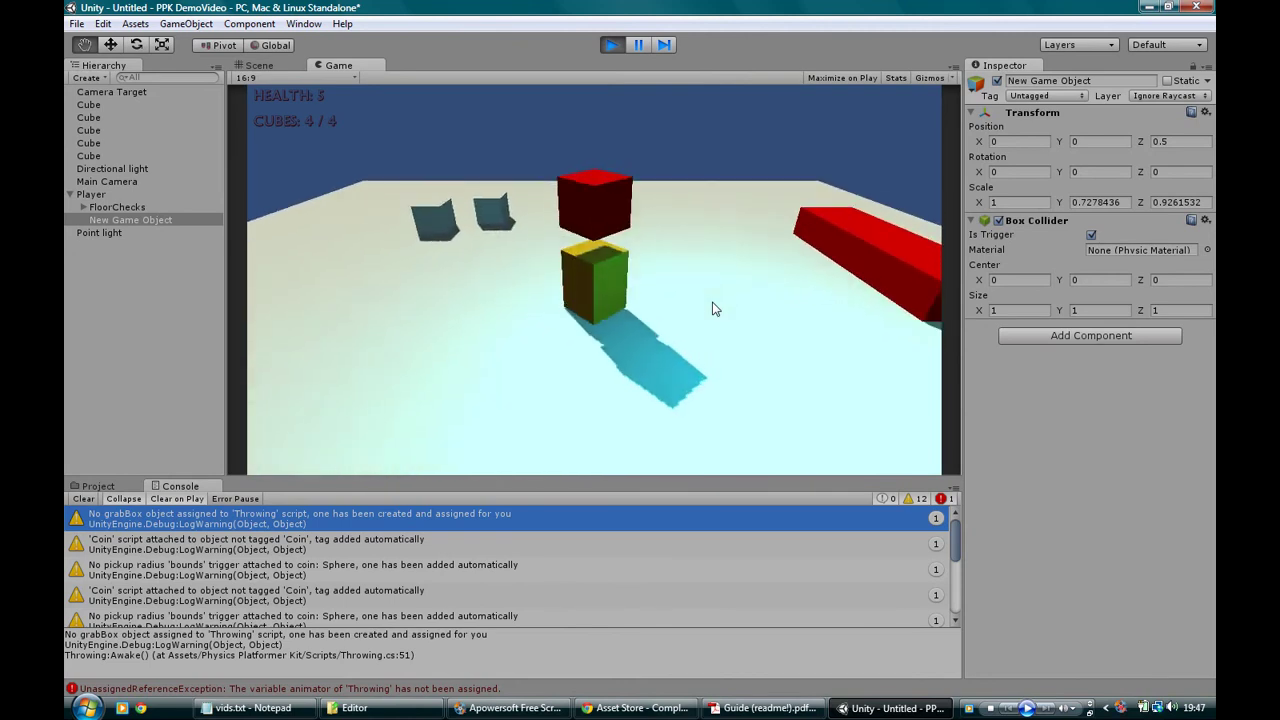
- Inspect the player holding the red cube in the Scene view and review the Player's Throwing script settings
key(ctrl+1)
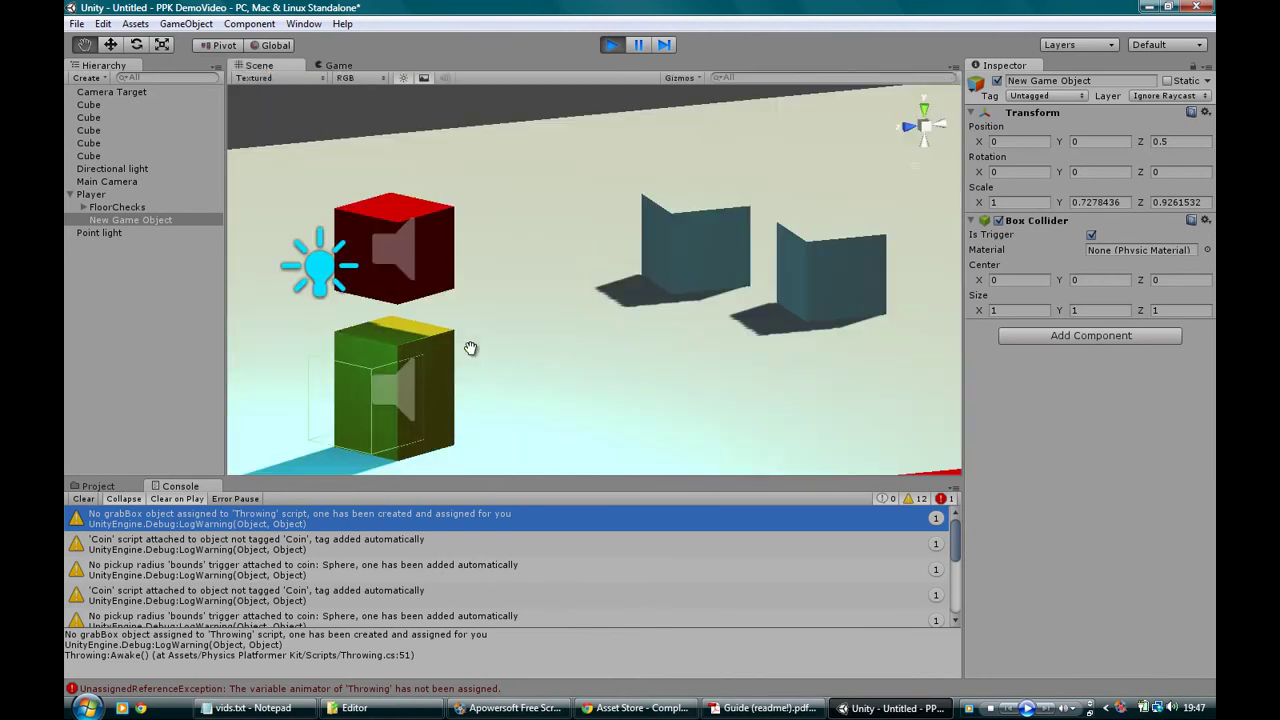
scroll(443, 309, down, 3)
click(88, 195)
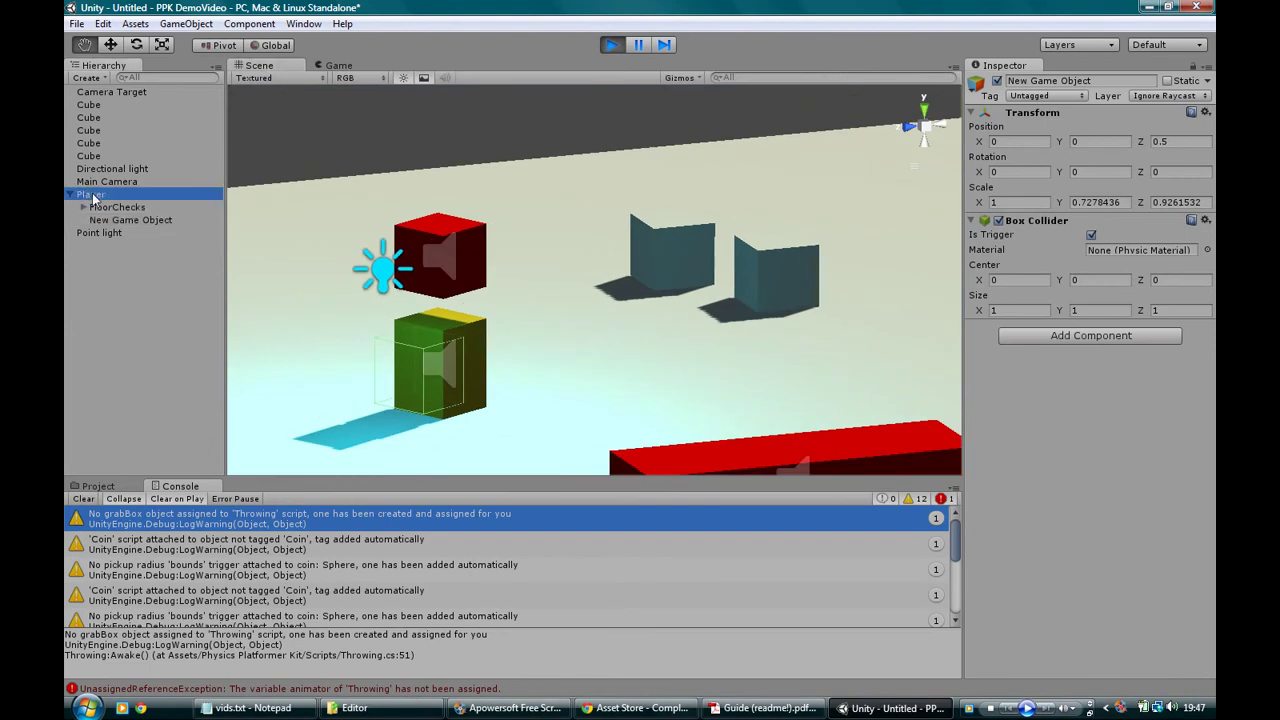
scroll(1123, 368, down, 15)
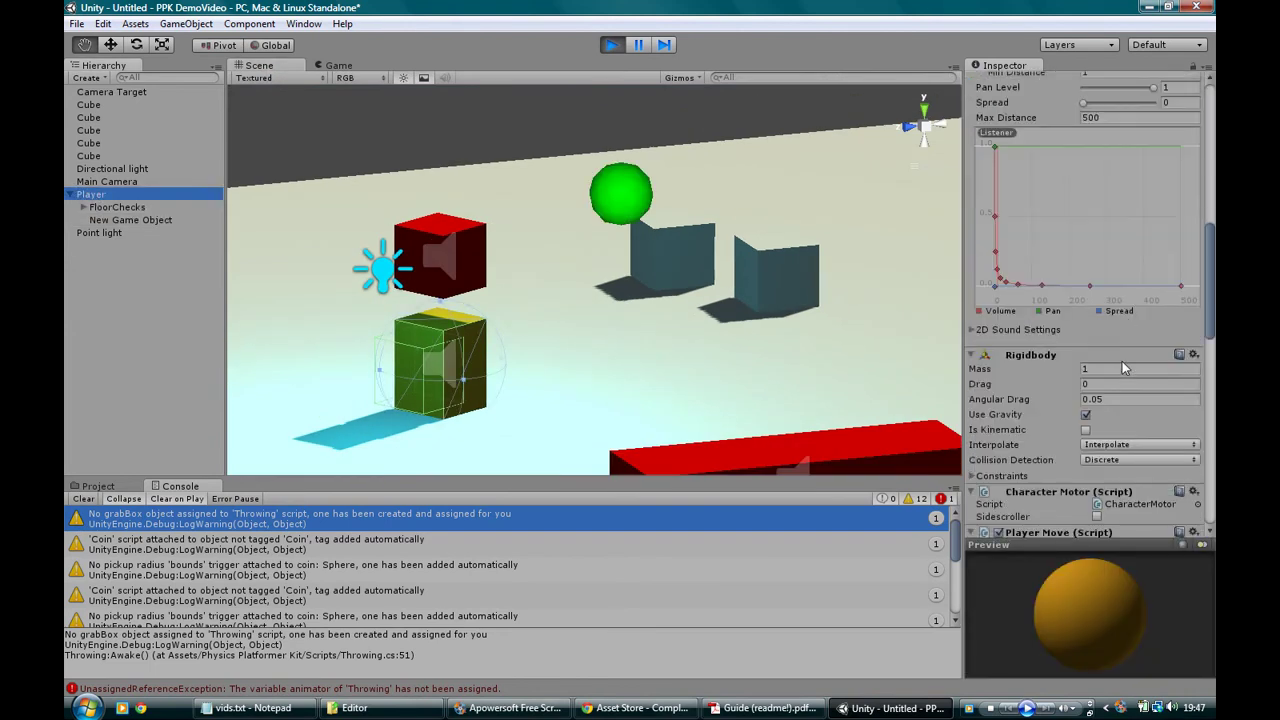
scroll(1123, 368, down, 5)
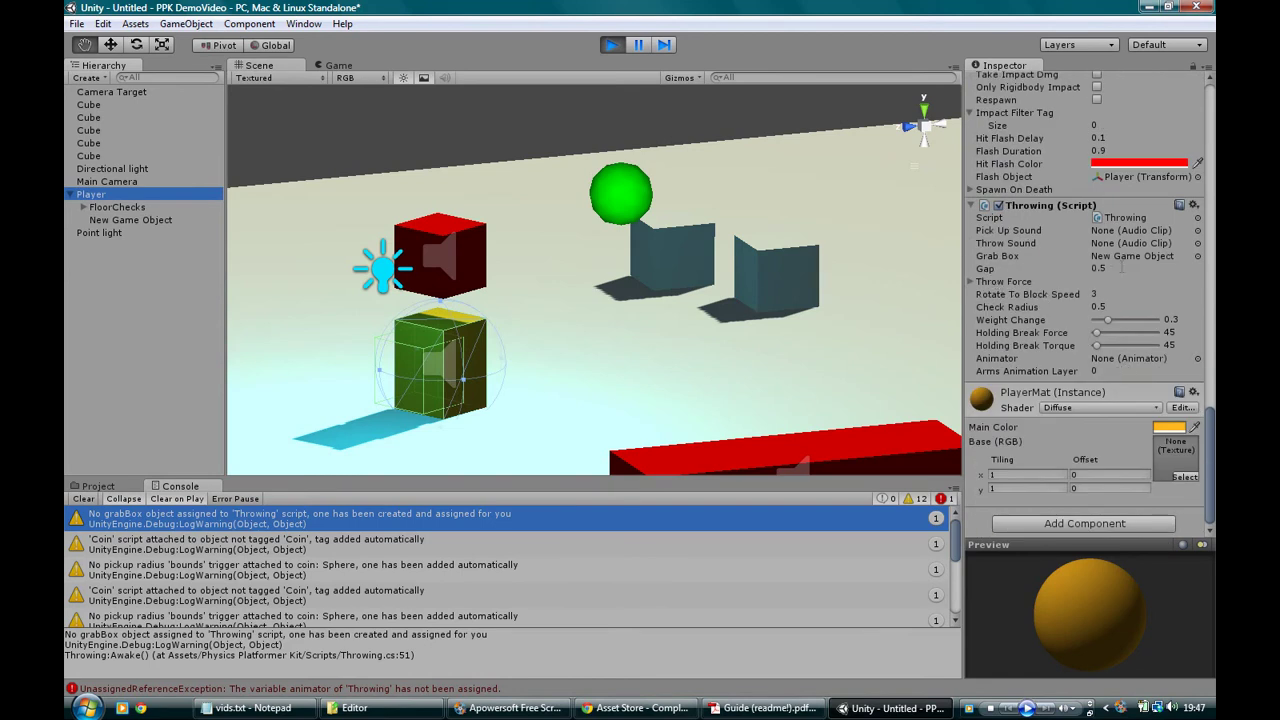
alt+drag(494, 294, 613, 263)
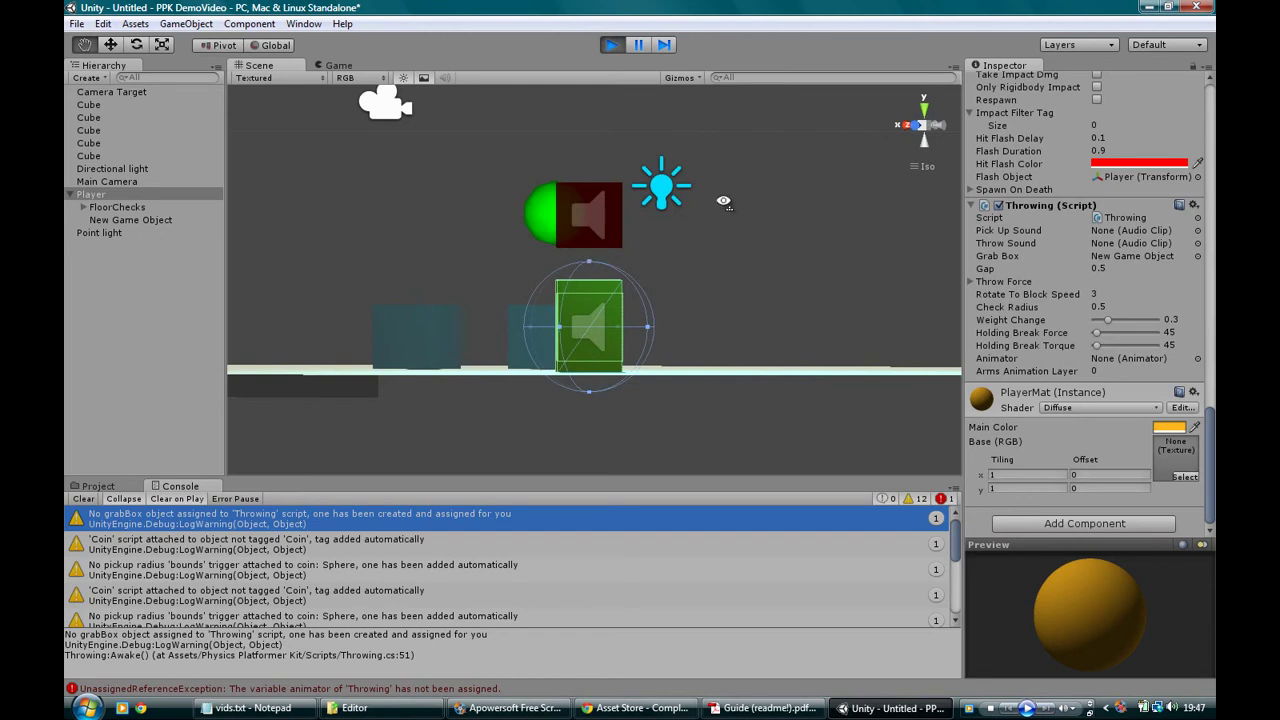
- Return to the Game view and play-test moving with the held red cube and throwing it
alt+drag(716, 213, 546, 143)
click(340, 66)
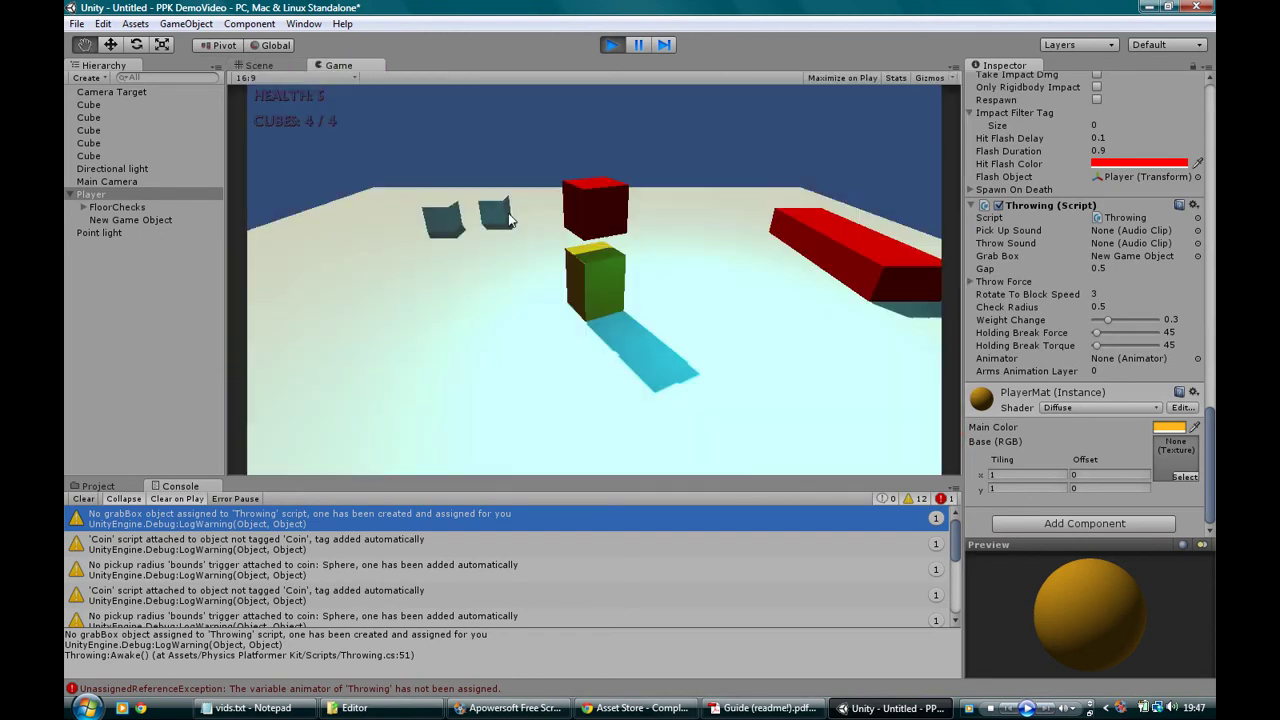
key(a)
key(w)
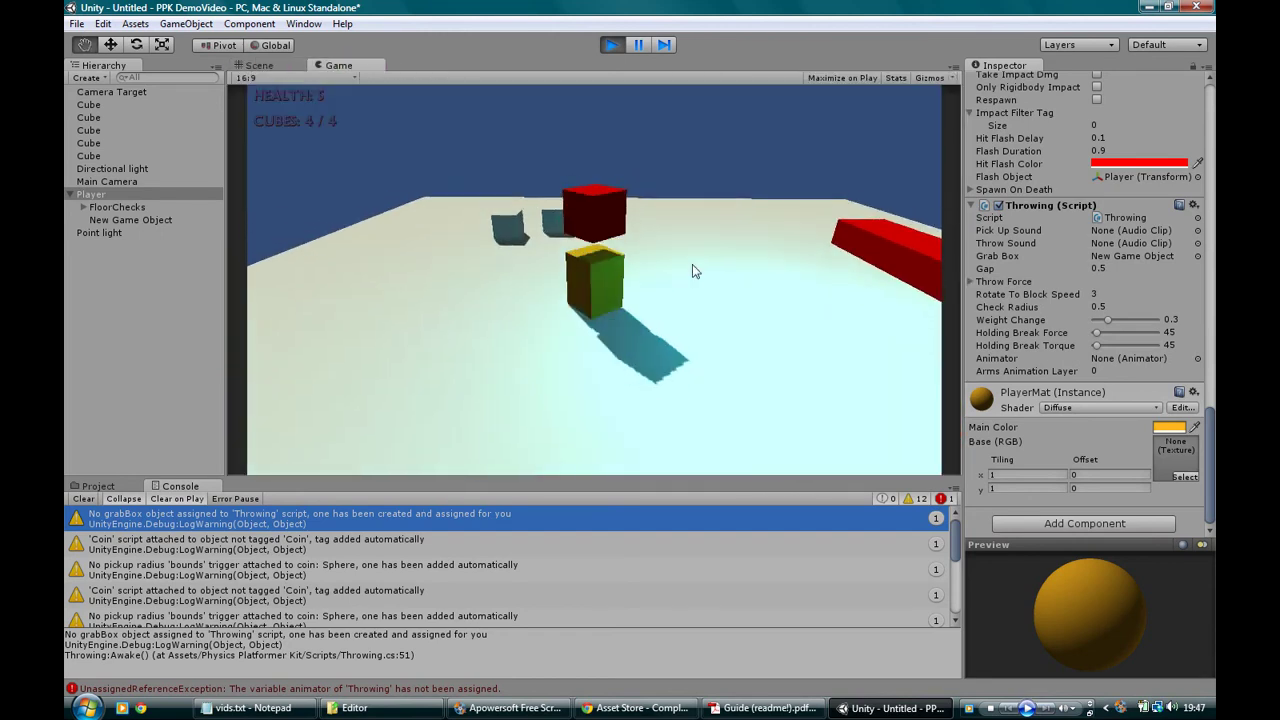
key(e)
key(w)
key(d)
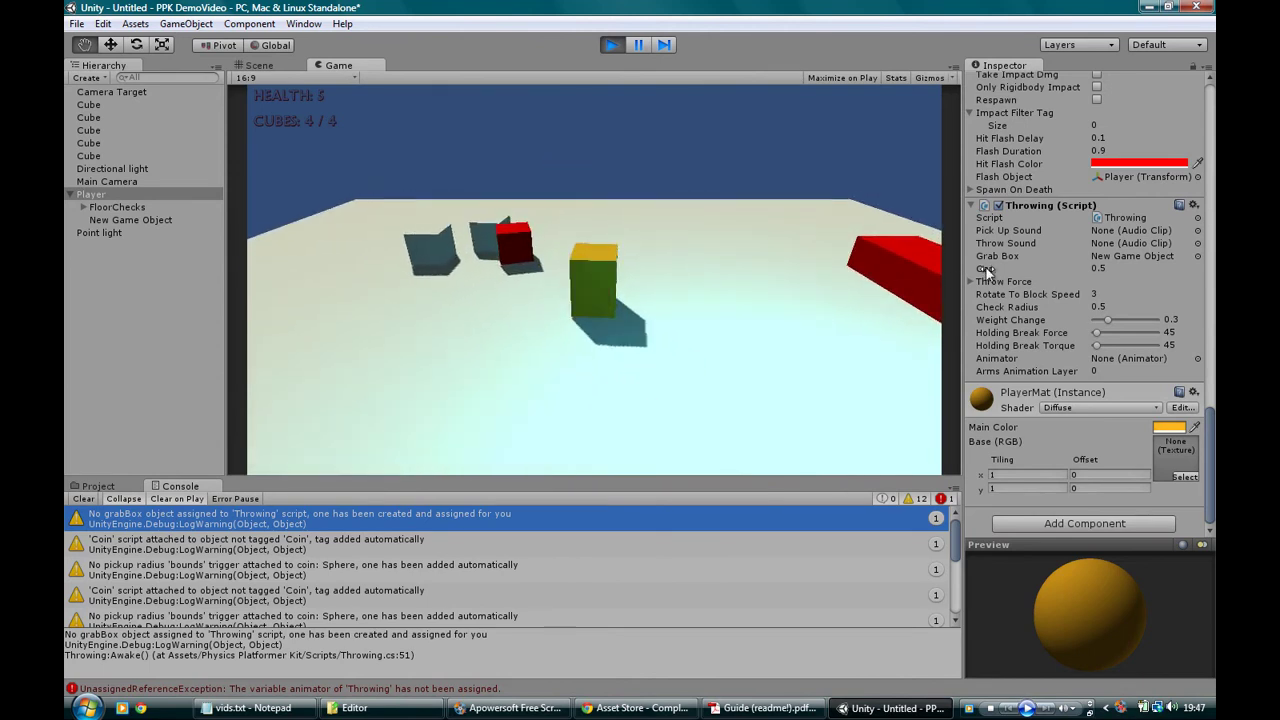
- Expand the Player's Throw Force setting and change it to Y 7 and Z 0 during play
click(971, 282)
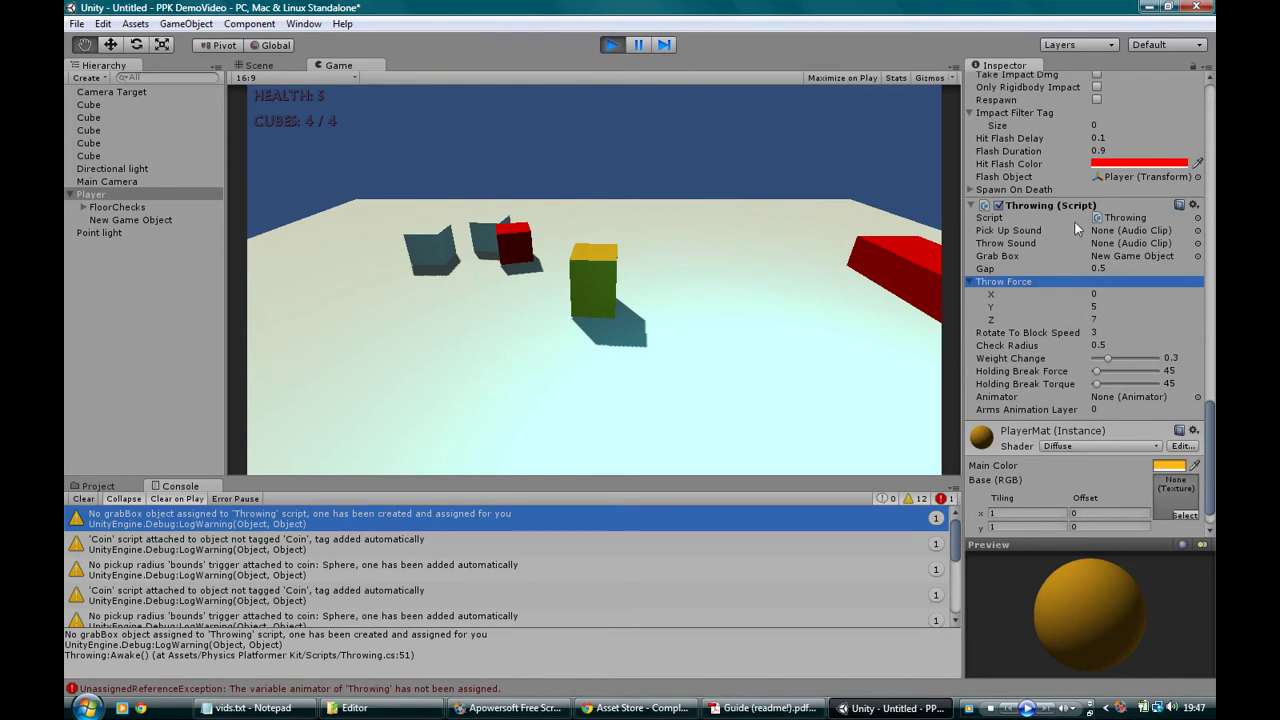
click(1103, 317)
click(1106, 306)
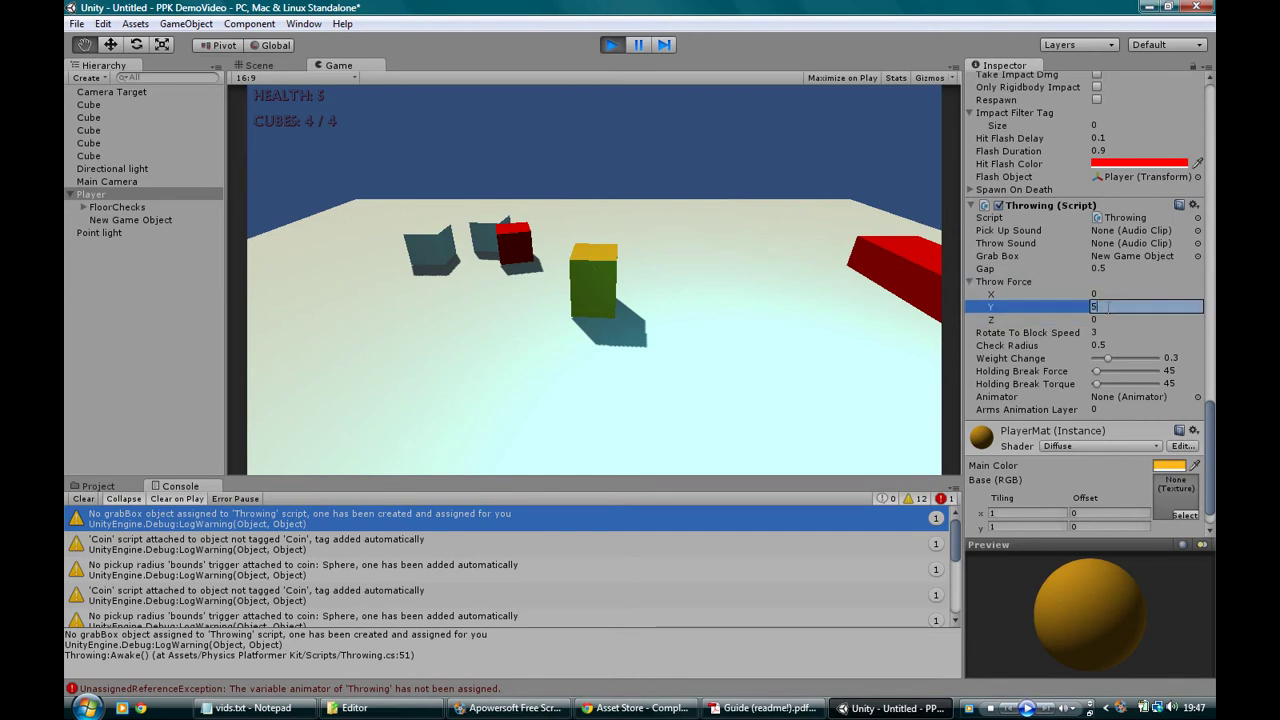
key(Return)
click(597, 180)
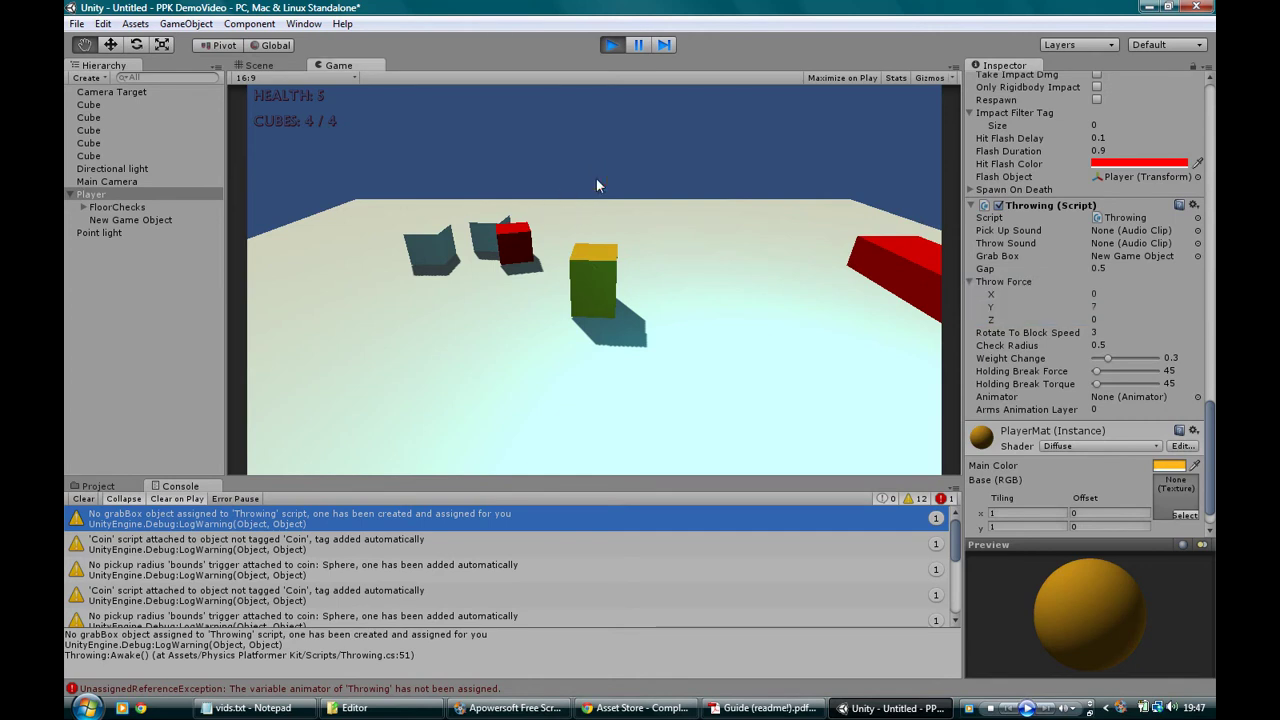
- Play-test picking up the red cube and throwing it with the changed throw force
key(w)
key(a)
key(e)
key(s)
key(d)
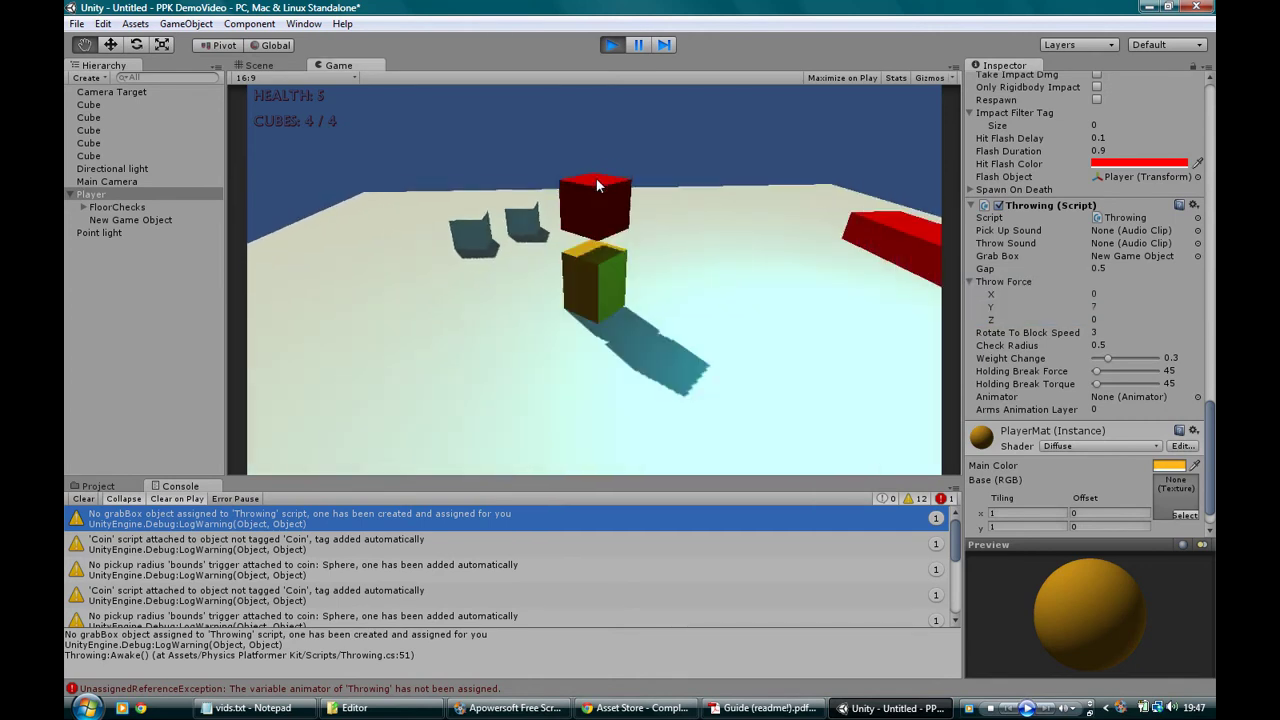
key(e)
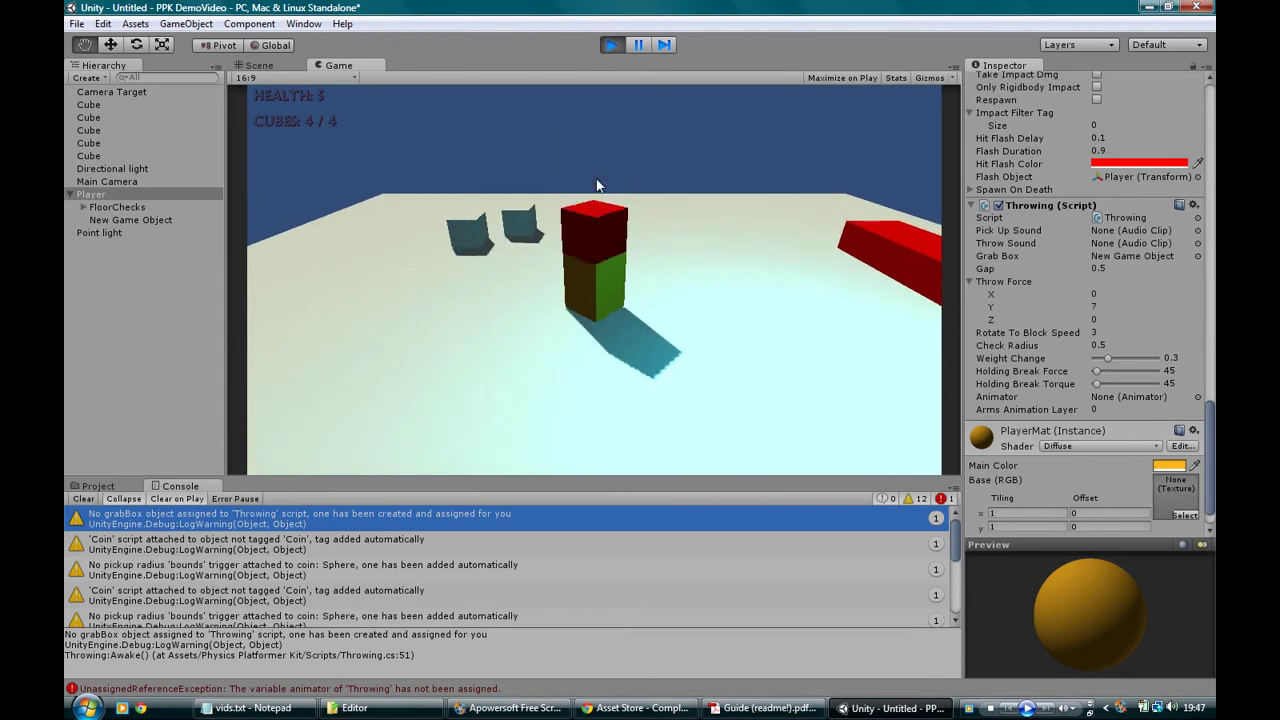
key(d)
key(a)
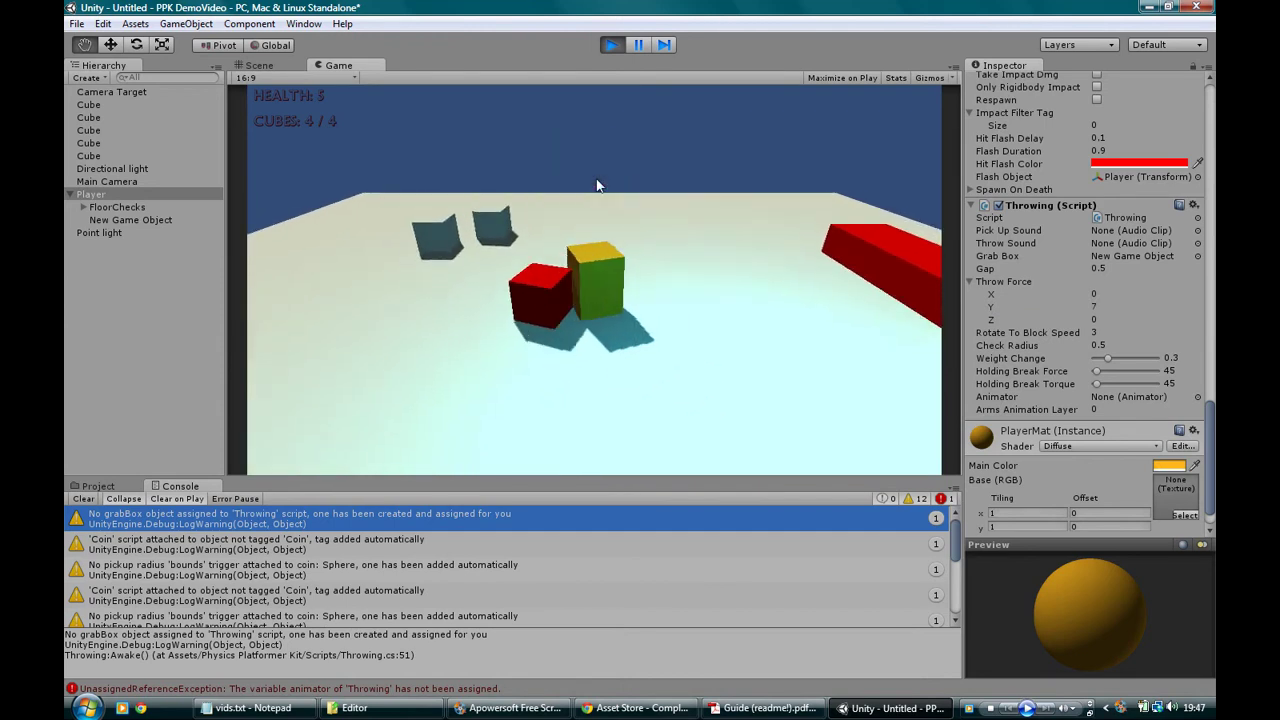
- Play-test picking up the red cube again and jumping around the floor while carrying it
key(w)
key(a)
key(e)
key(d)
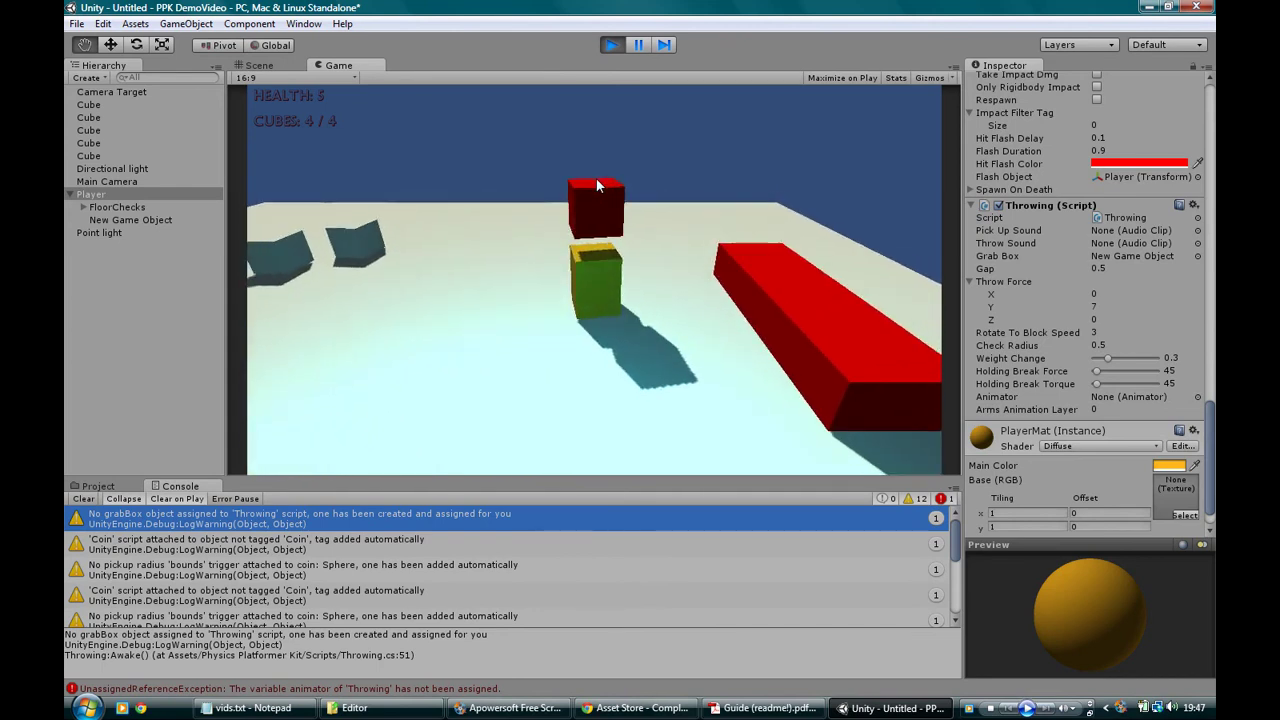
key(space)
key(space)
key(a)
key(d)
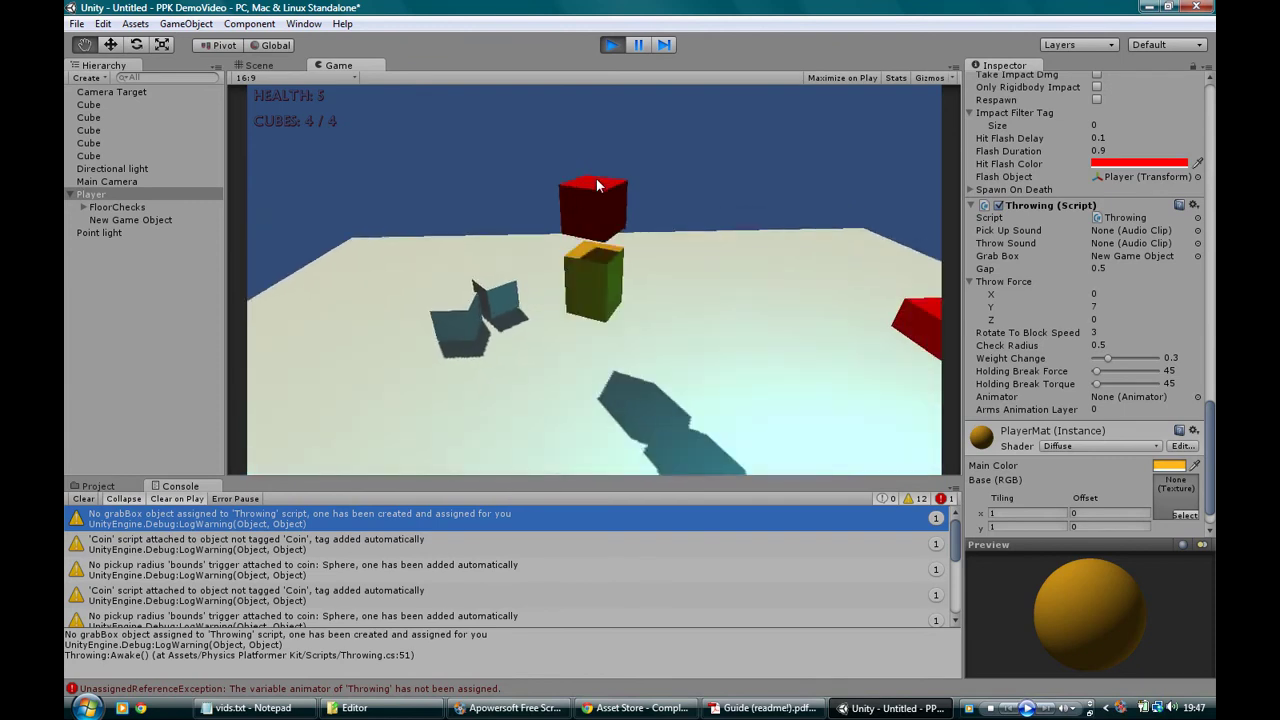
key(a)
key(d)
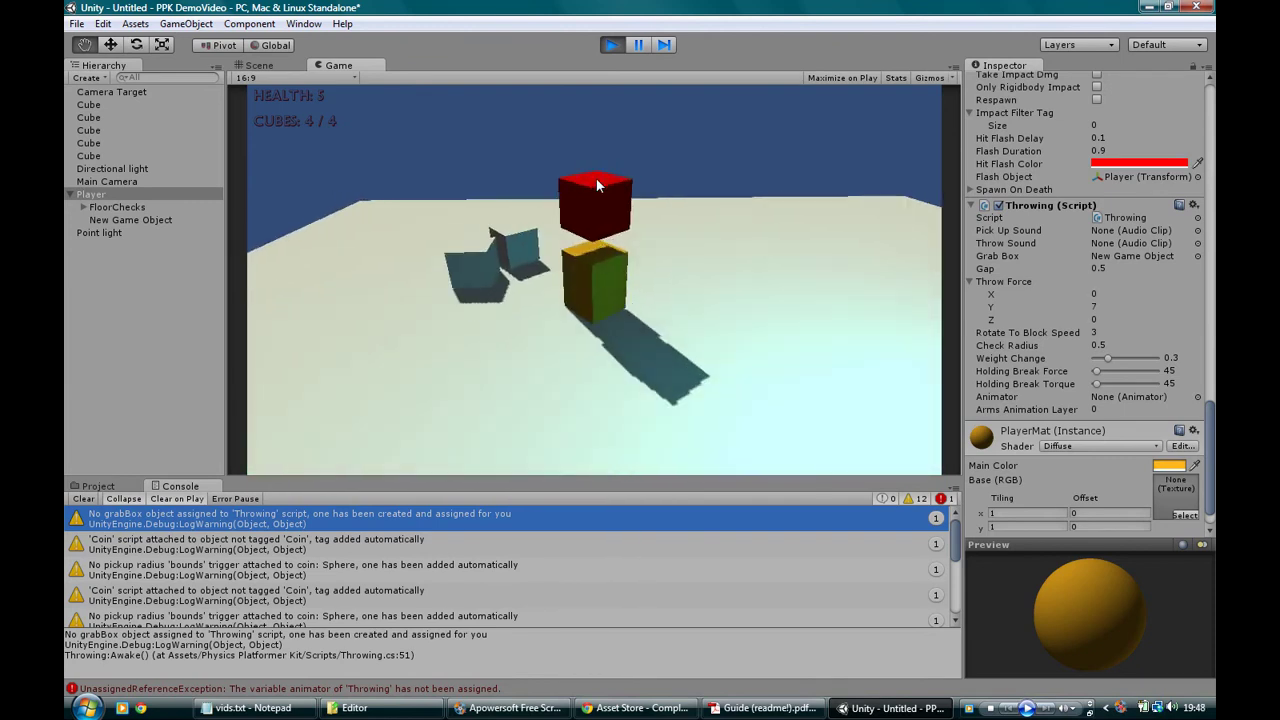
key(space)
key(space)
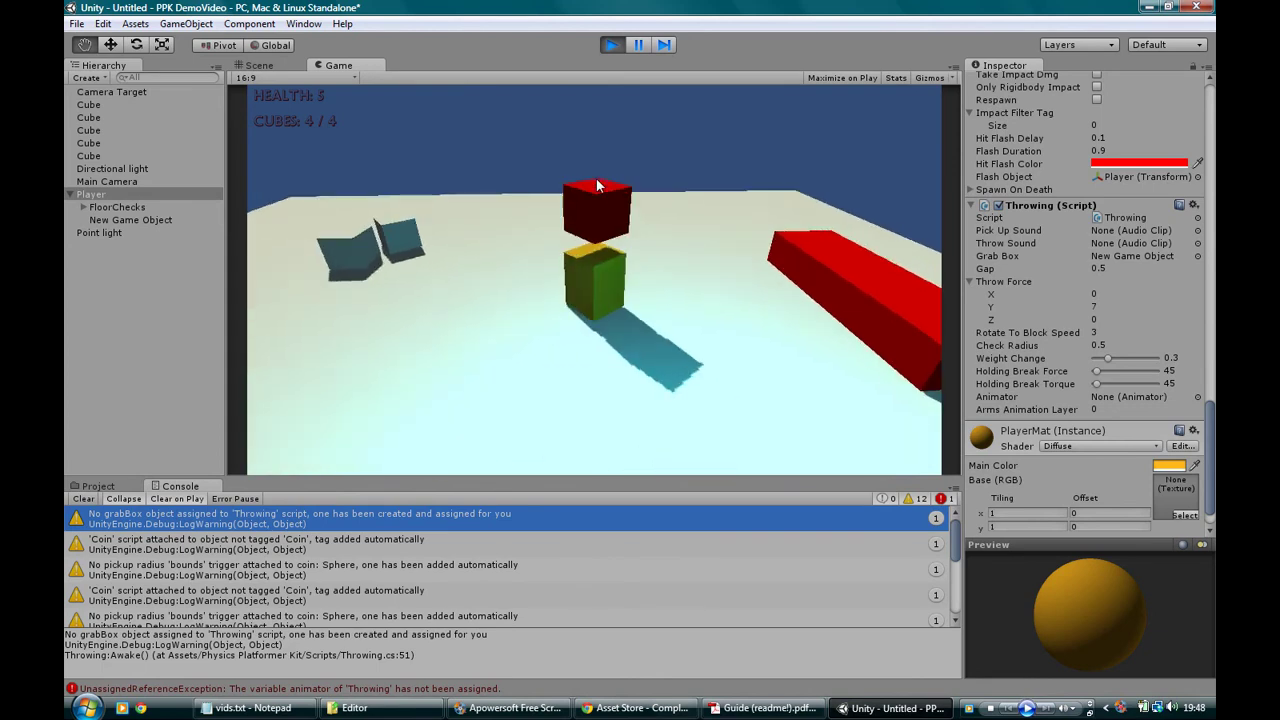
key(s)
key(space)
key(a)
key(d)
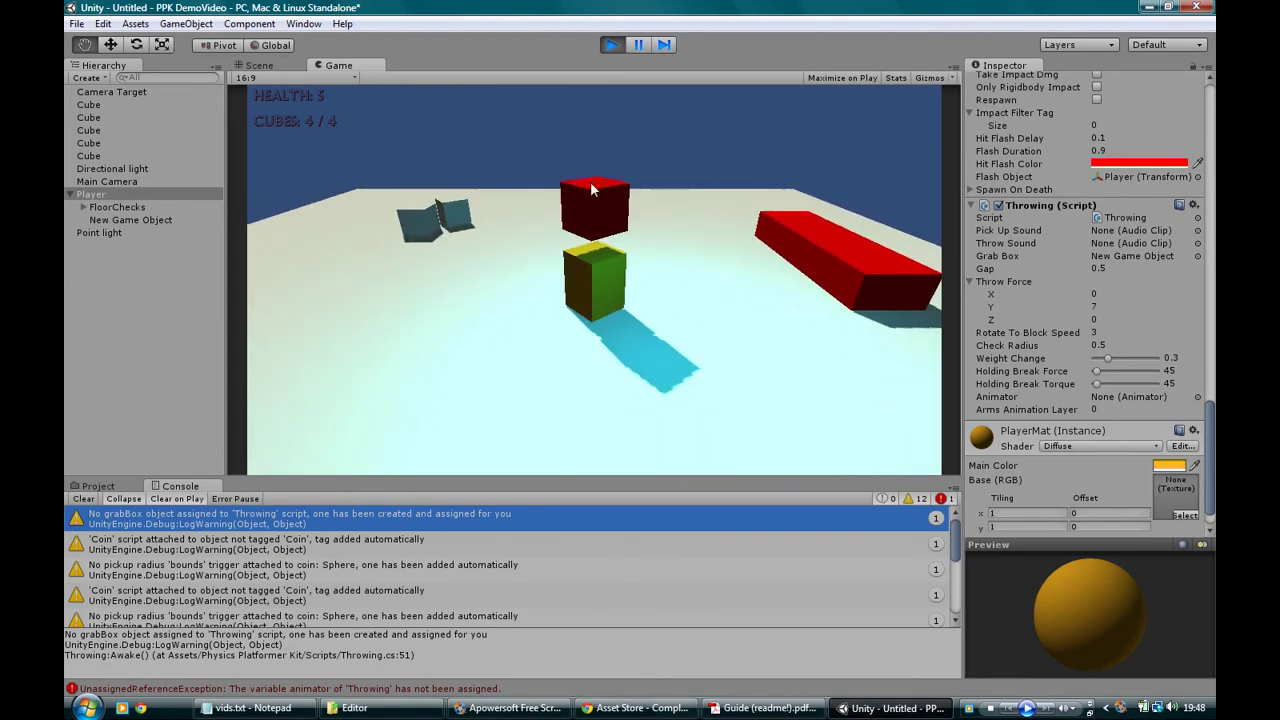
key(space)
key(space)
key(space)
key(space)
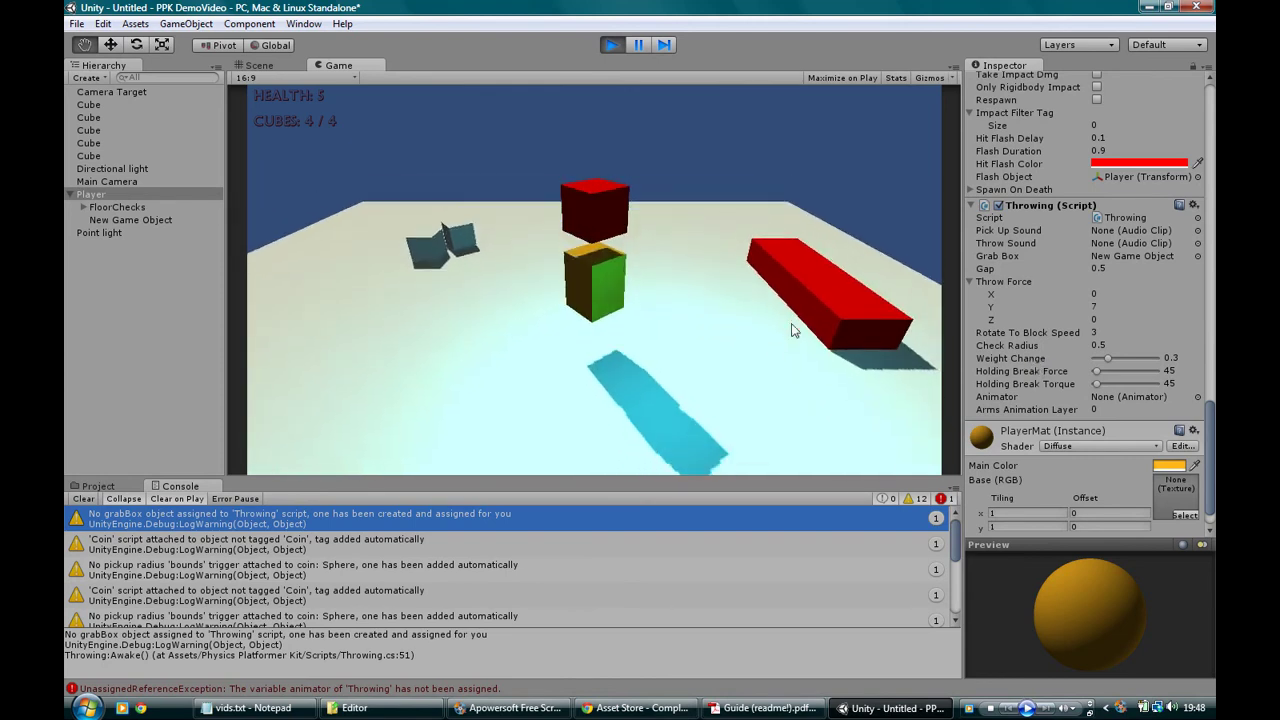
- Play-test carrying the red cube past the two plain cubes, jumping with it, and throwing it
key(space)
key(w)
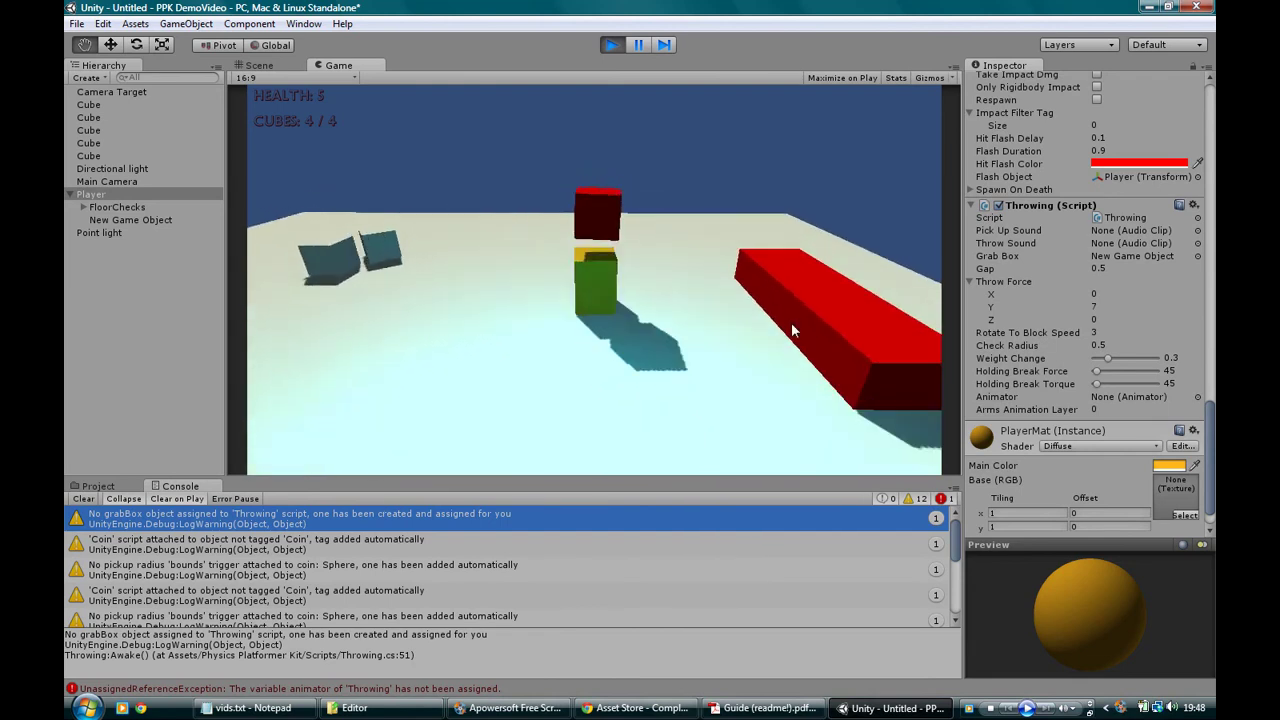
key(a)
key(space)
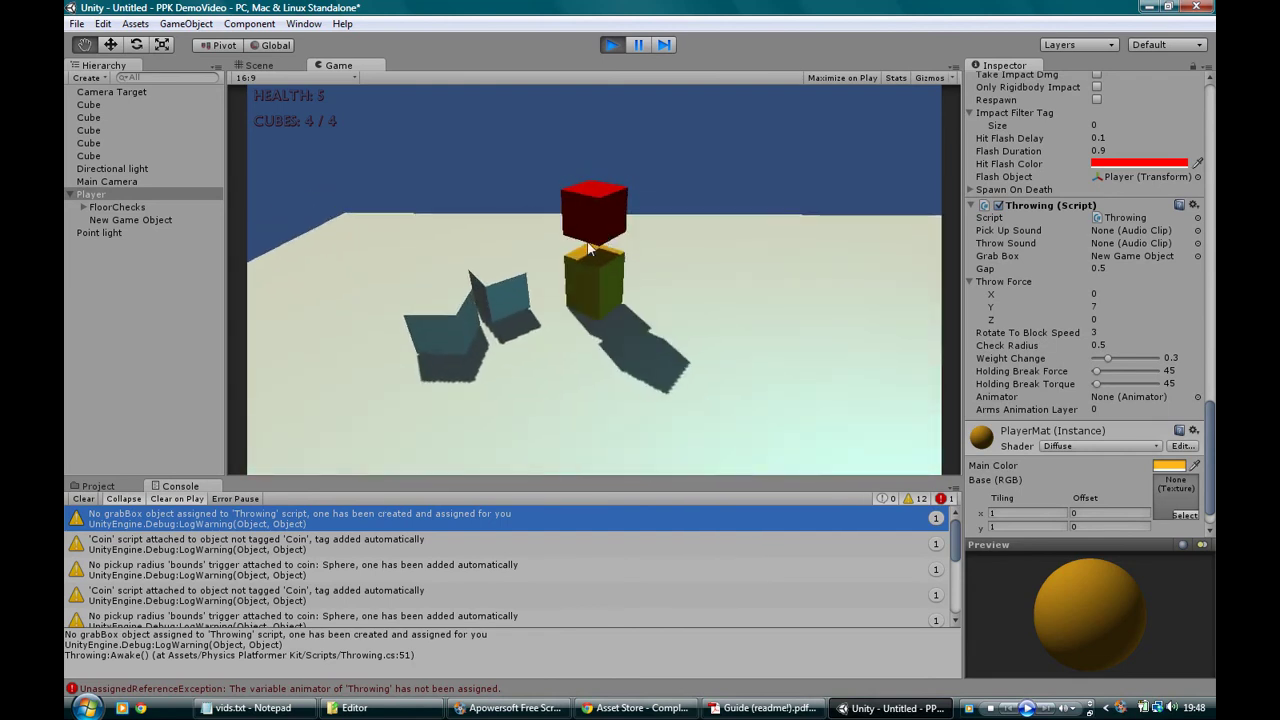
key(d)
key(space)
key(a)
key(space)
key(d)
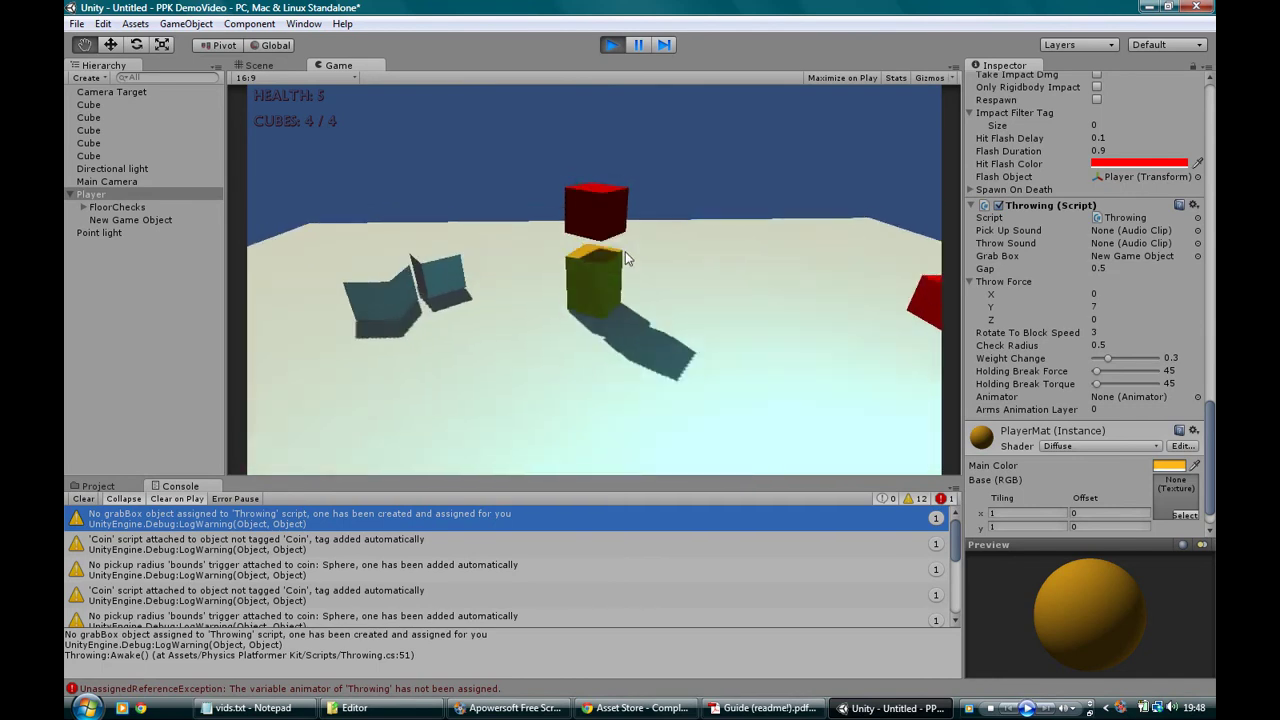
key(w)
key(a)
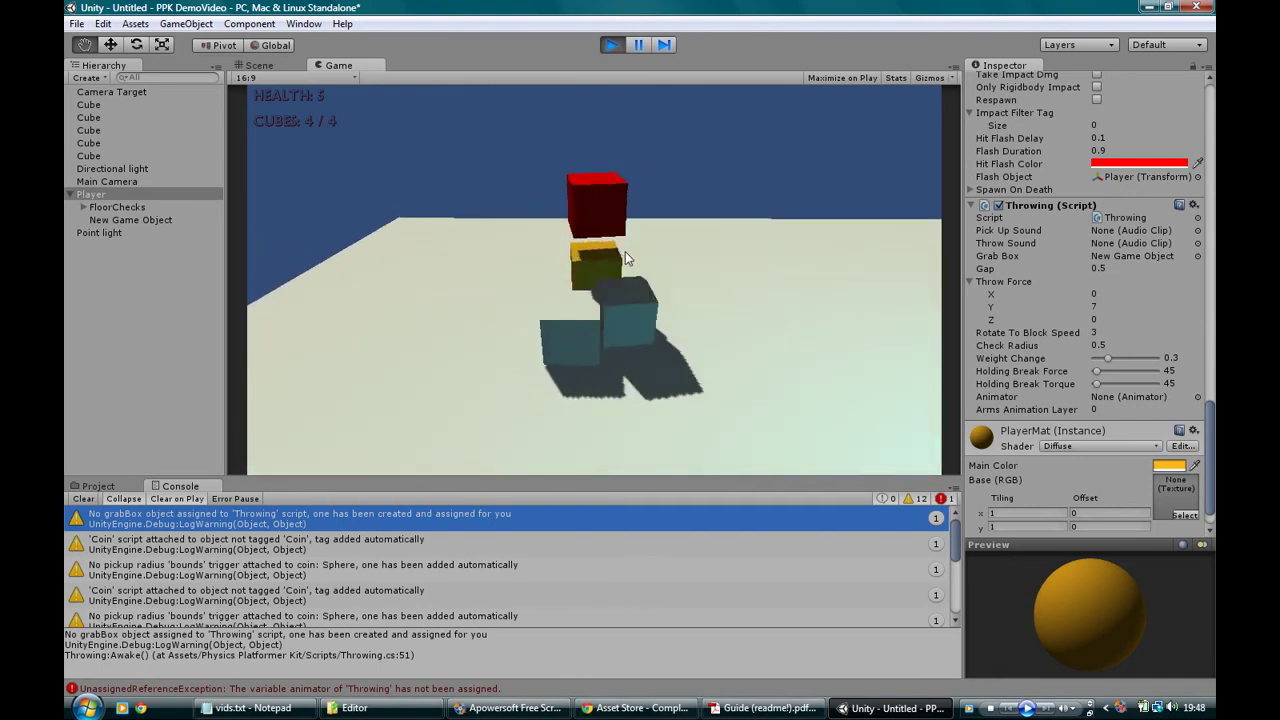
key(d)
key(s)
key(e)
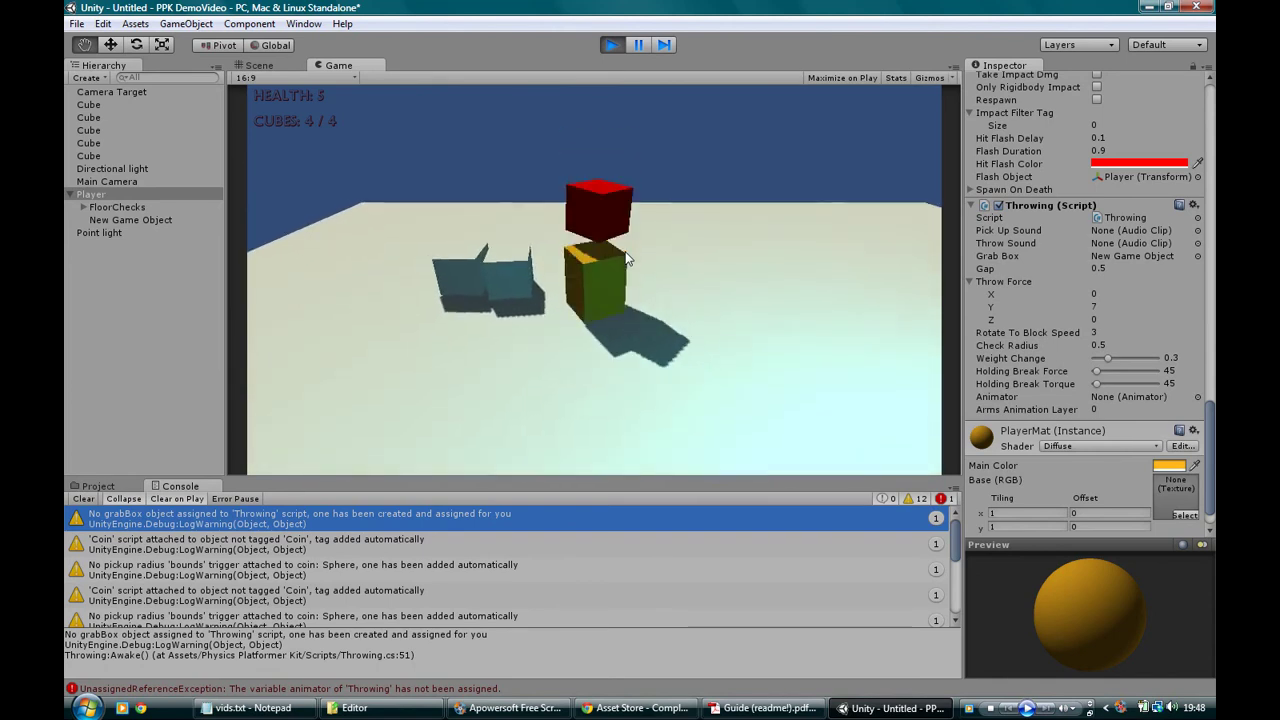
key(s)
key(d)
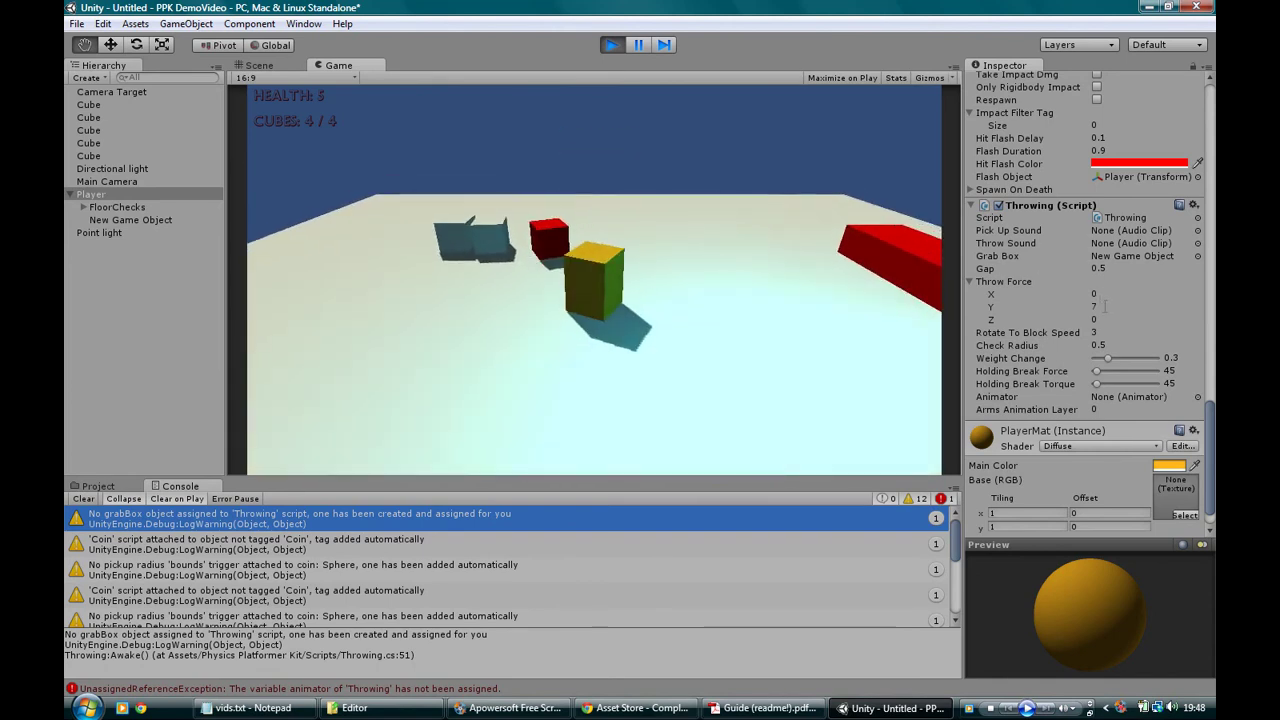
- Set the Player's Throw Force to Y 5 and Z 7, and stop play mode
click(1105, 303)
text(5)
key(Tab)
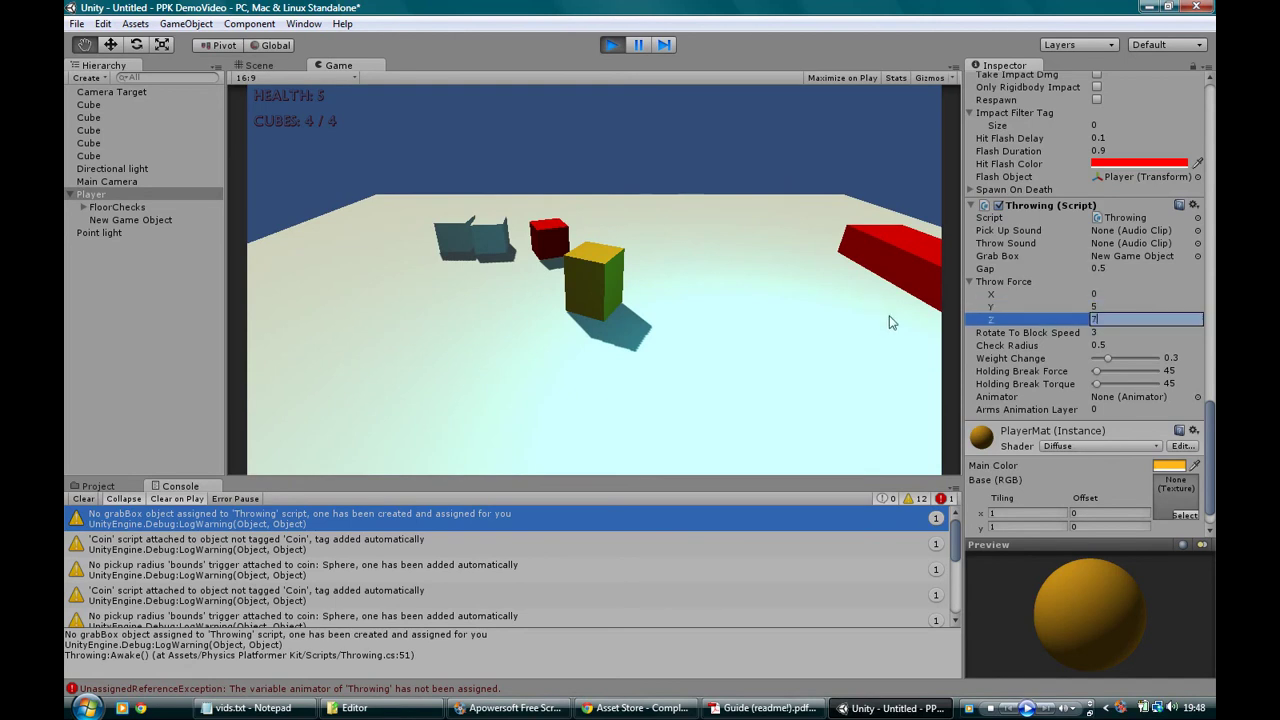
key(Return)
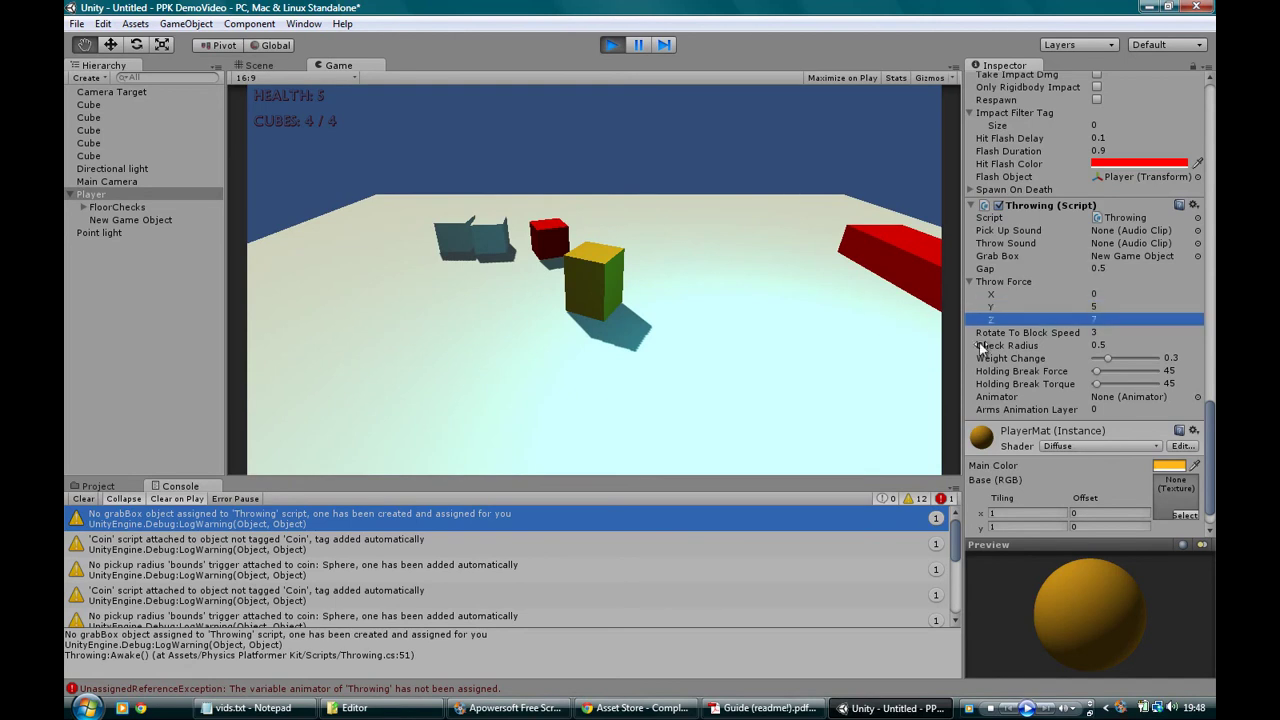
click(610, 45)
- Examine the red cube's Deal Damage and Hazard settings and the Player's Rigidbody and movement settings
scroll(717, 276, down, 3)
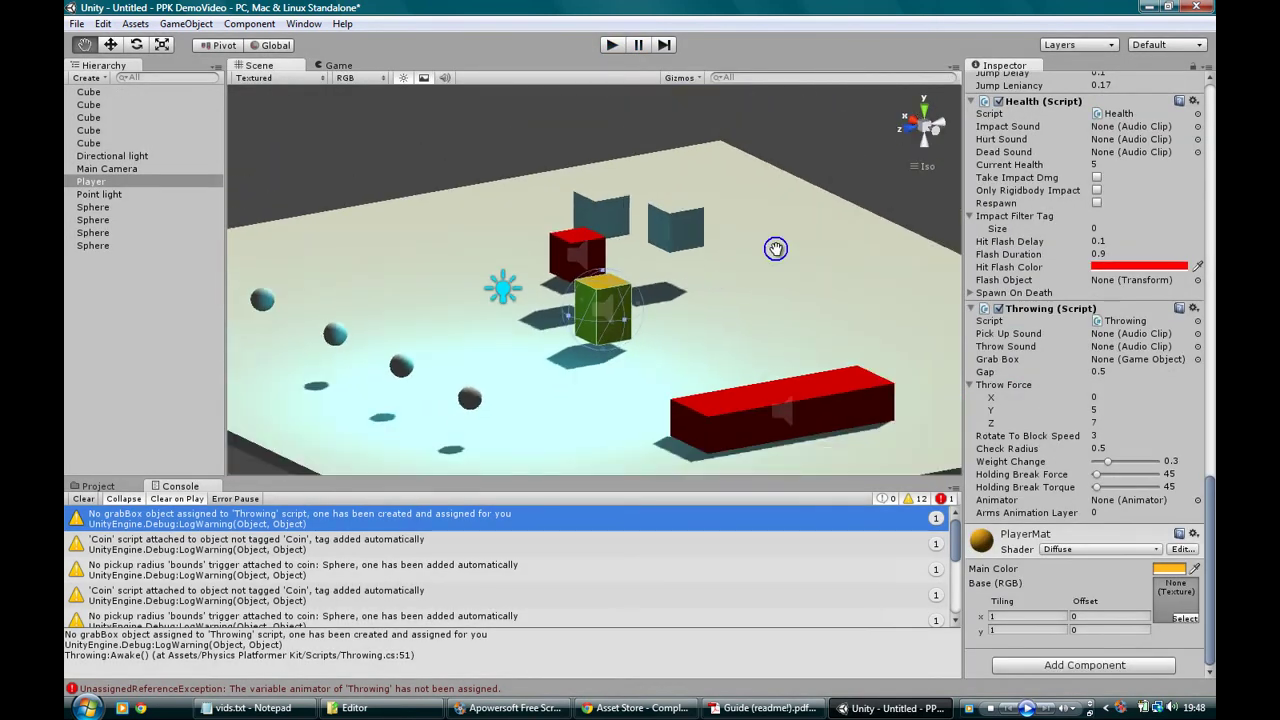
right_drag(774, 249, 738, 261)
right_drag(436, 263, 598, 265)
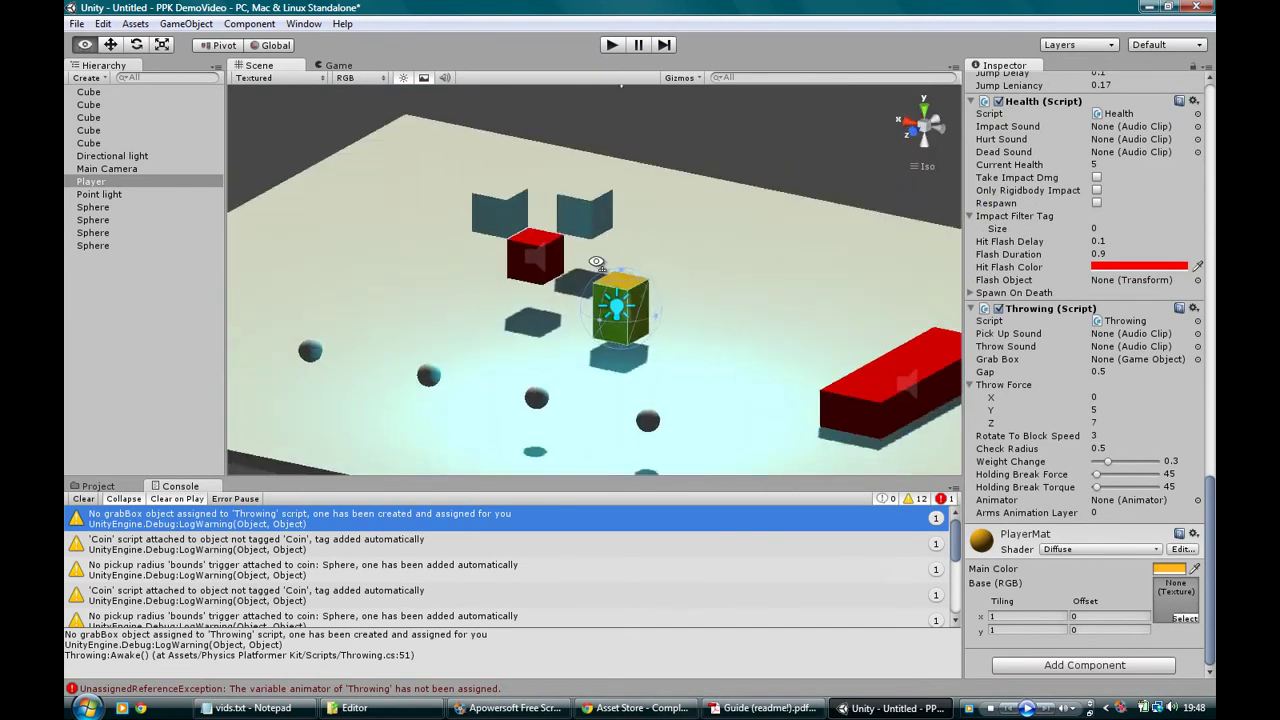
right_drag(469, 285, 604, 276)
key(e)
key(w)
key(q)
key(w)
key(e)
key(w)
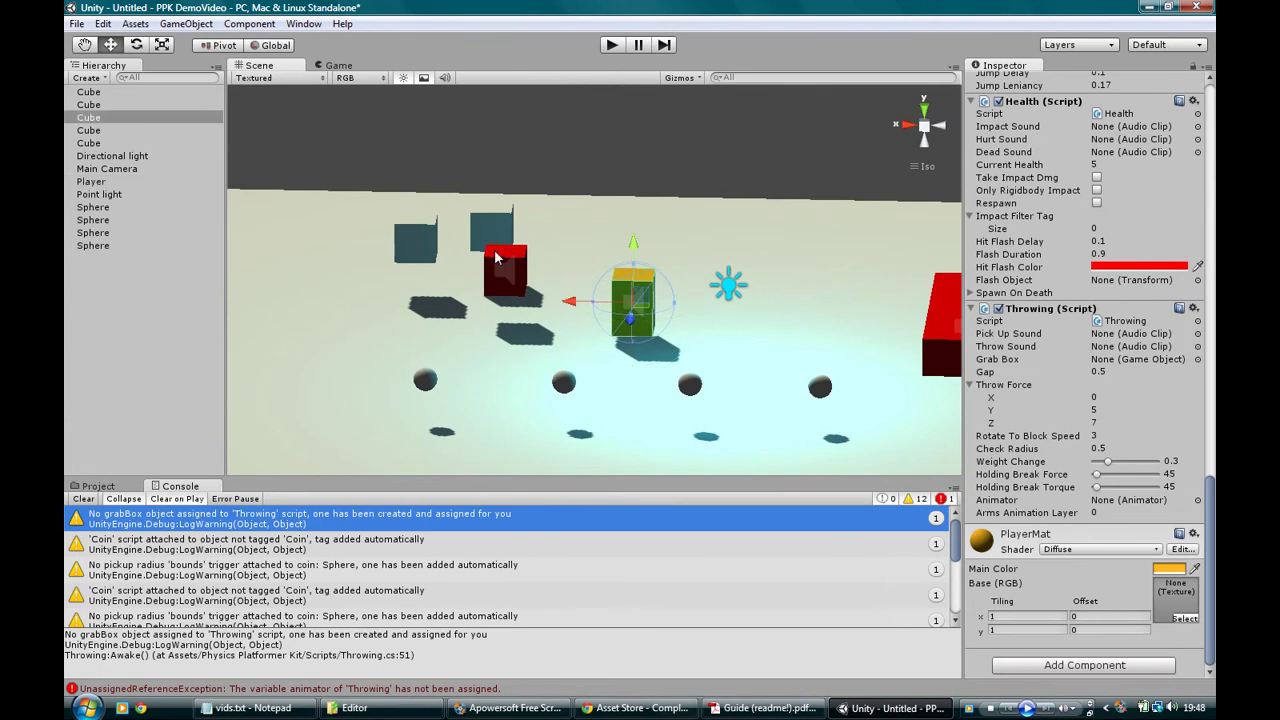
click(495, 257)
mouse_move(427, 307)
alt+mouse_down()
mouse_move(571, 277)
mouse_move(441, 305)
alt+mouse_up()
middle_drag(441, 305, 740, 284)
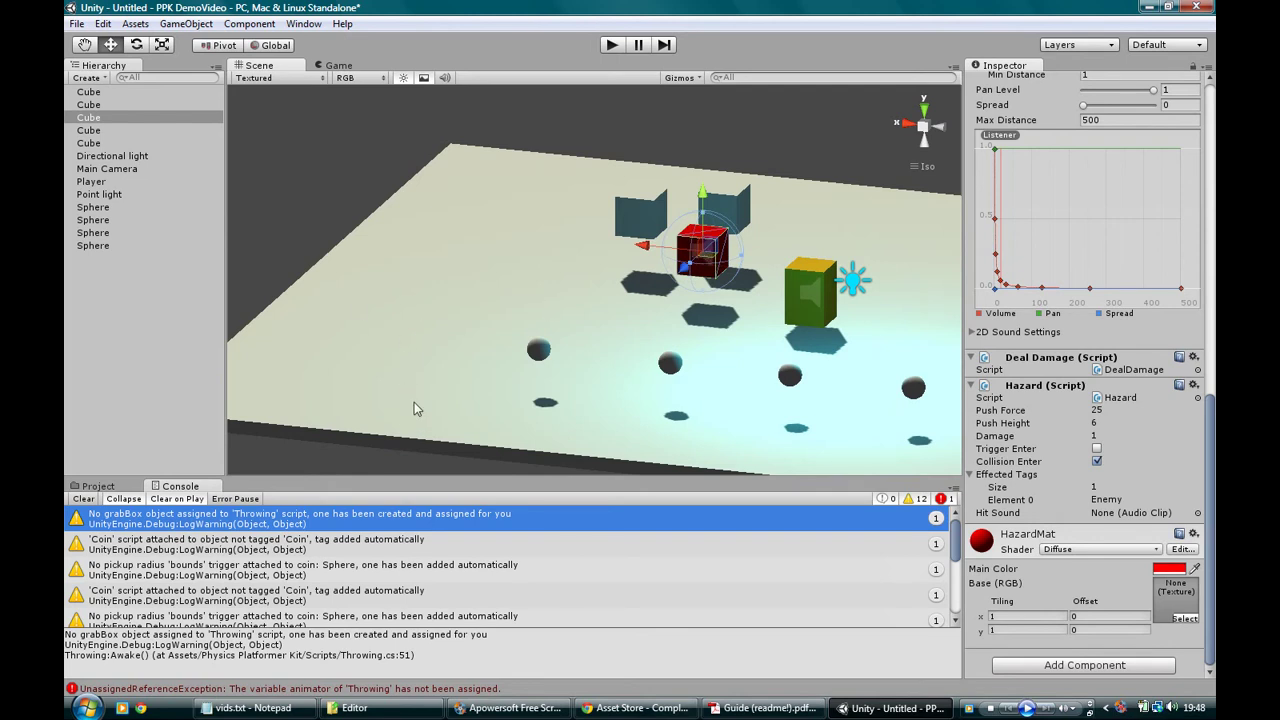
click(795, 275)
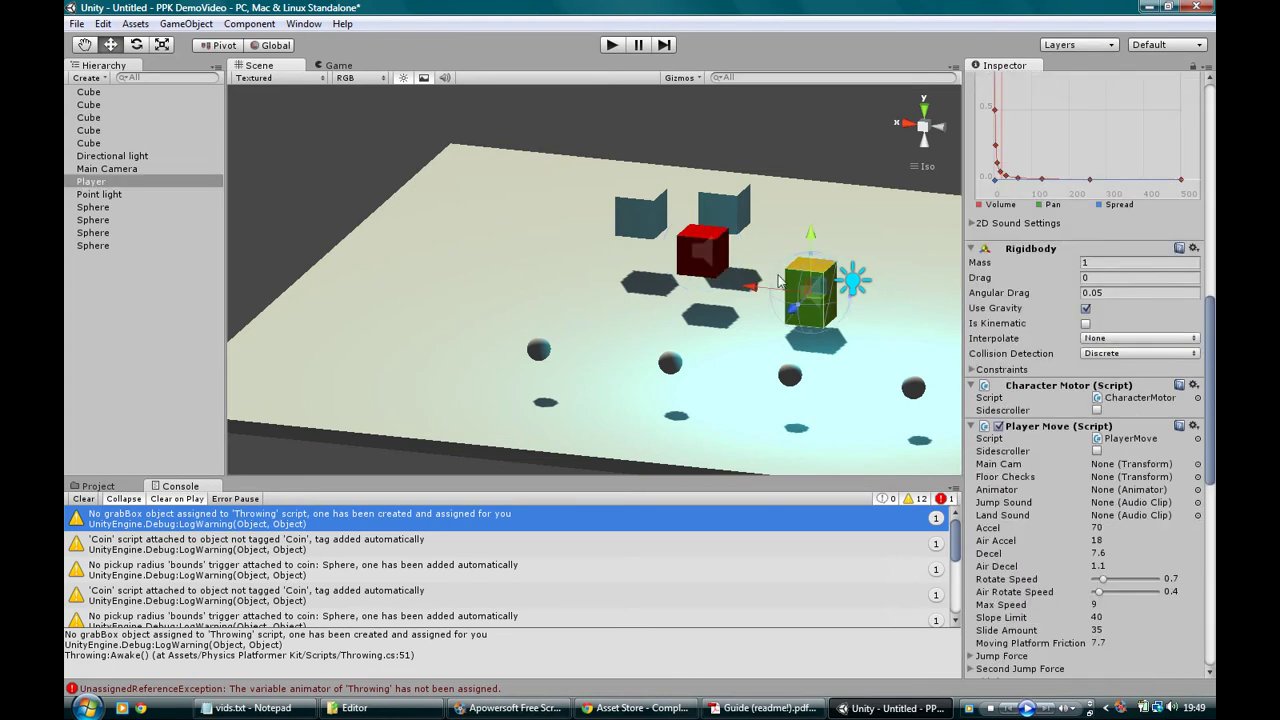
click(697, 257)
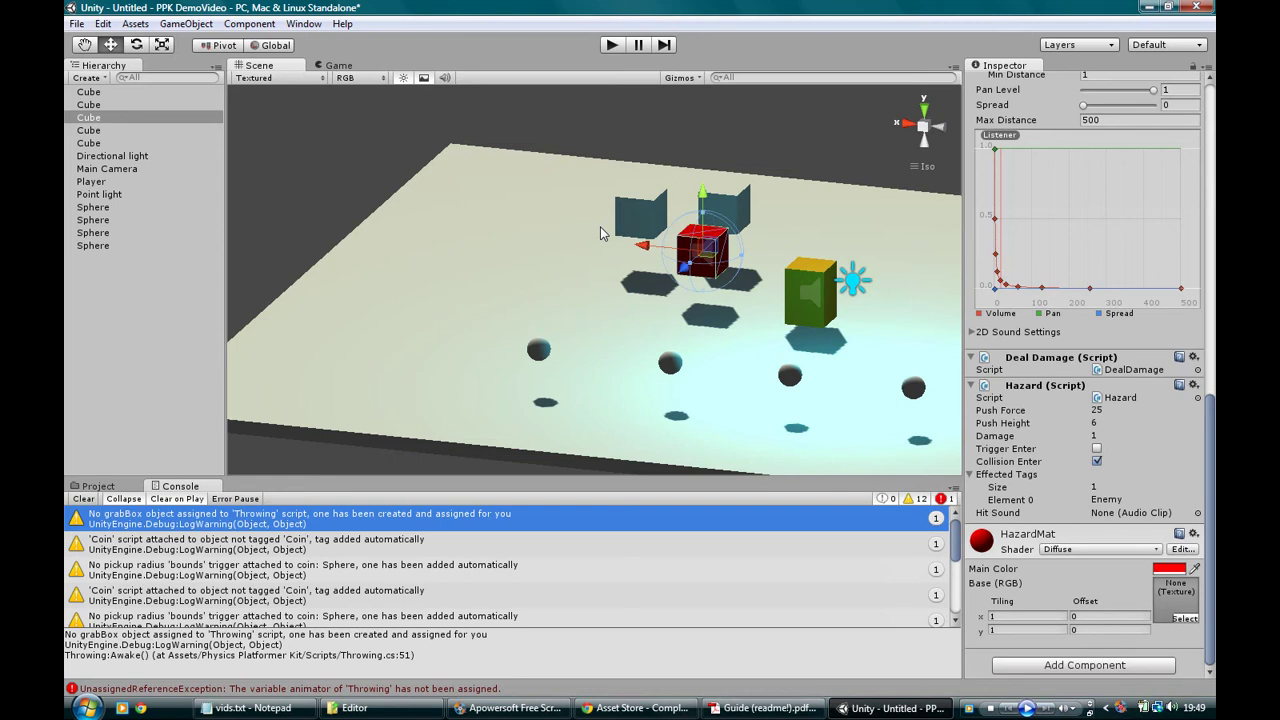
- Select the red cube and the two plain cubes together and lower them closer to the floor
alt+drag(600, 228, 823, 190)
drag(404, 198, 552, 290)
drag(485, 200, 485, 204)
drag(397, 201, 695, 309)
alt+drag(561, 188, 540, 195)
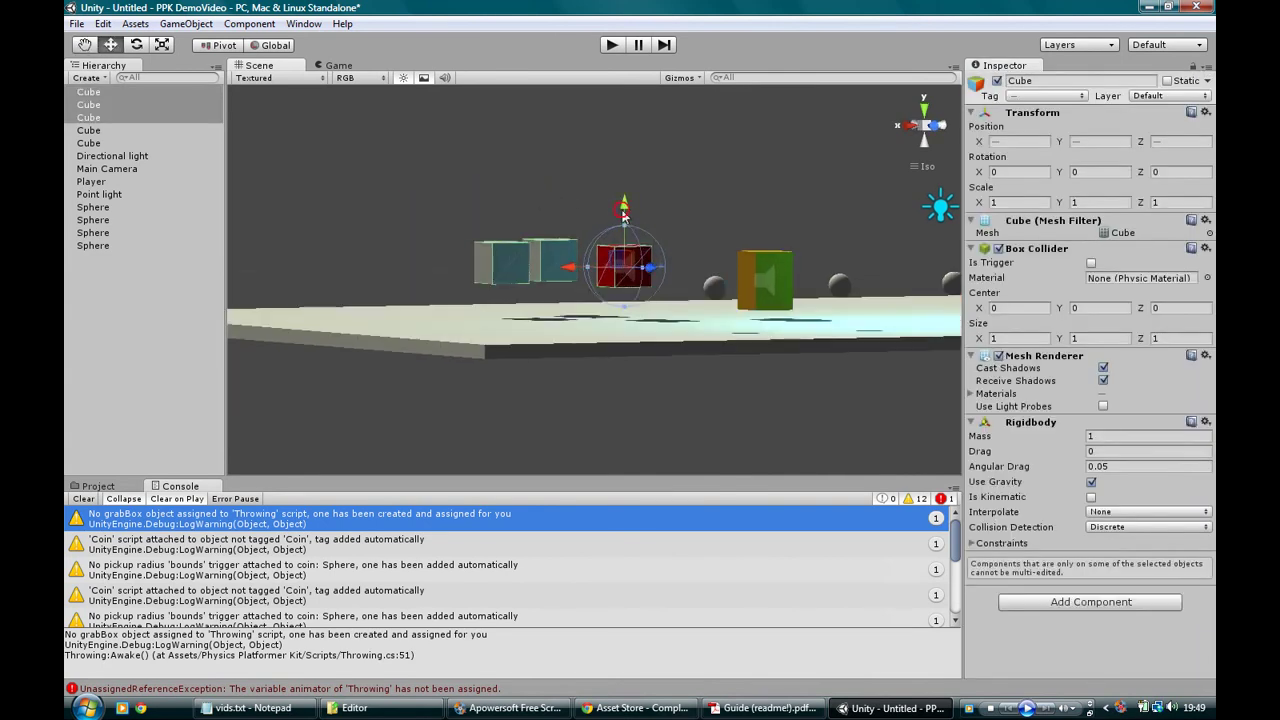
drag(621, 210, 621, 230)
- Examine the lowered cubes and the Player from several angles, selecting the red cube
right_drag(701, 189, 855, 258)
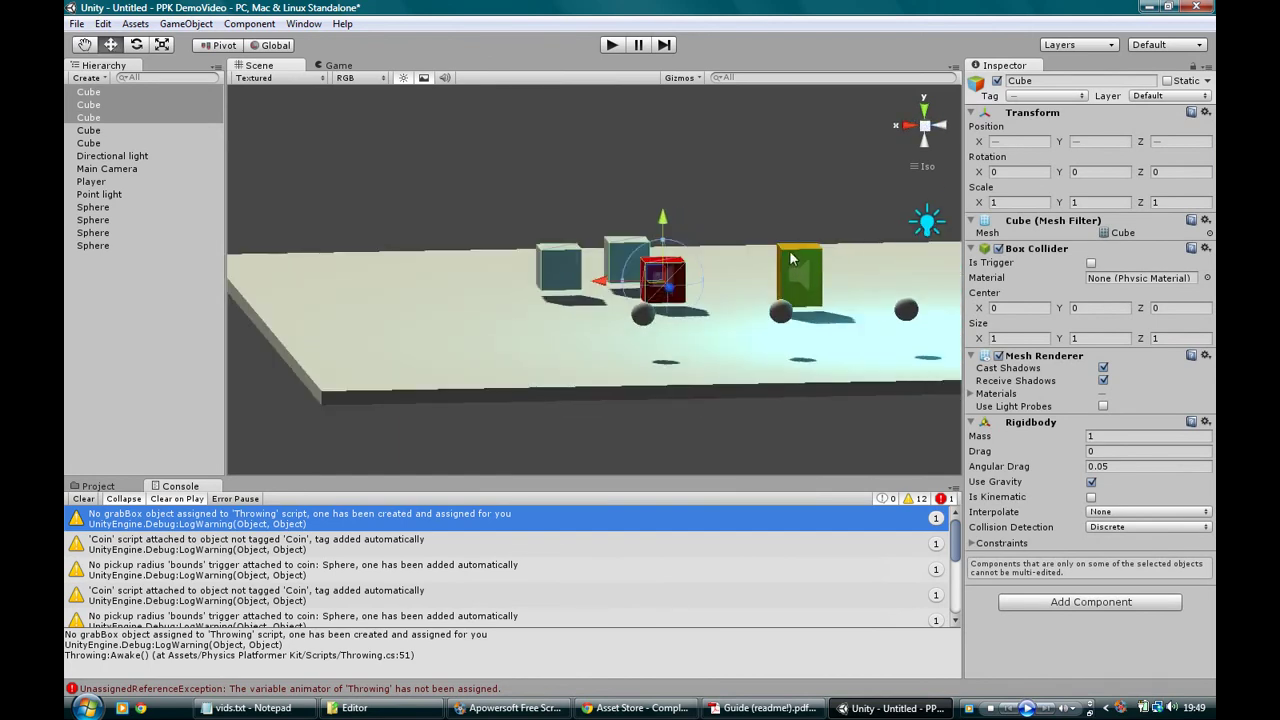
click(794, 259)
right_drag(698, 189, 802, 257)
scroll(803, 262, down, 5)
middle_drag(772, 254, 591, 177)
right_drag(591, 177, 711, 246)
scroll(472, 230, down, 4)
right_drag(470, 230, 688, 218)
alt+drag(688, 219, 746, 290)
click(760, 258)
middle_drag(738, 296, 611, 294)
scroll(740, 275, up, 3)
middle_drag(741, 274, 615, 321)
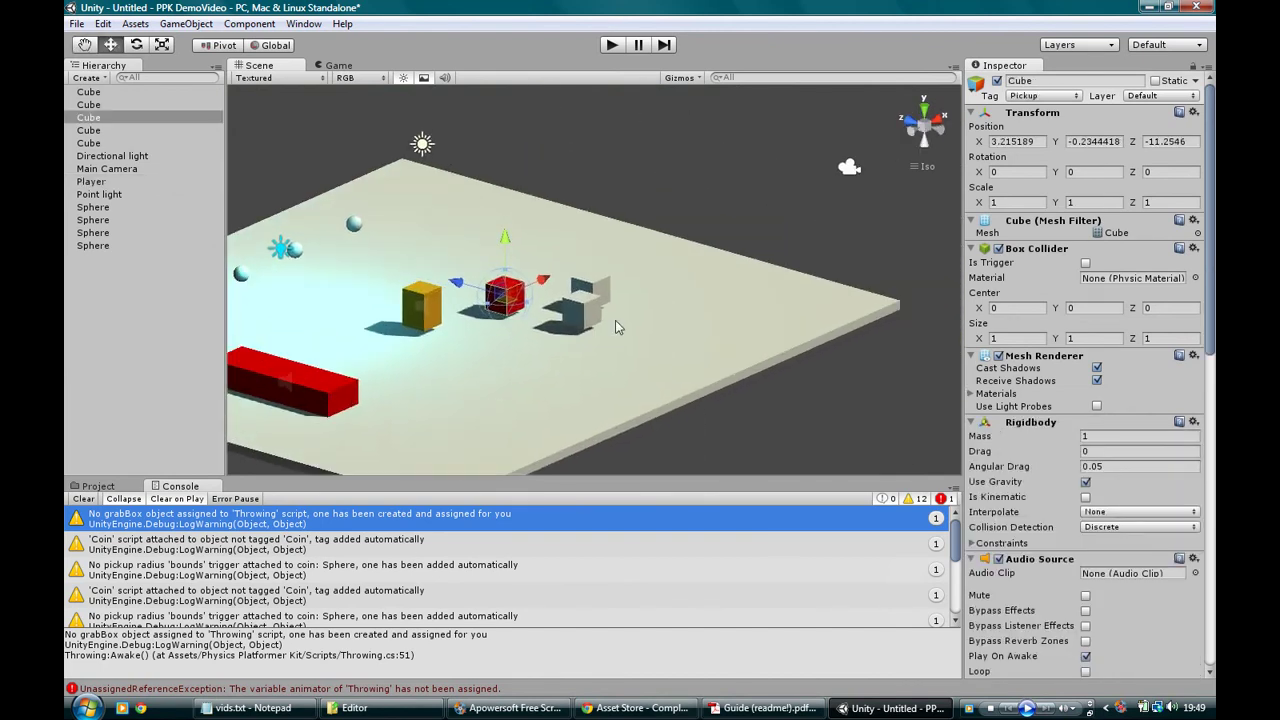
- Create a new cube and move it onto the open floor at about X 8.6, Z -5.45
click(546, 152)
click(186, 23)
mouse_move(209, 59)
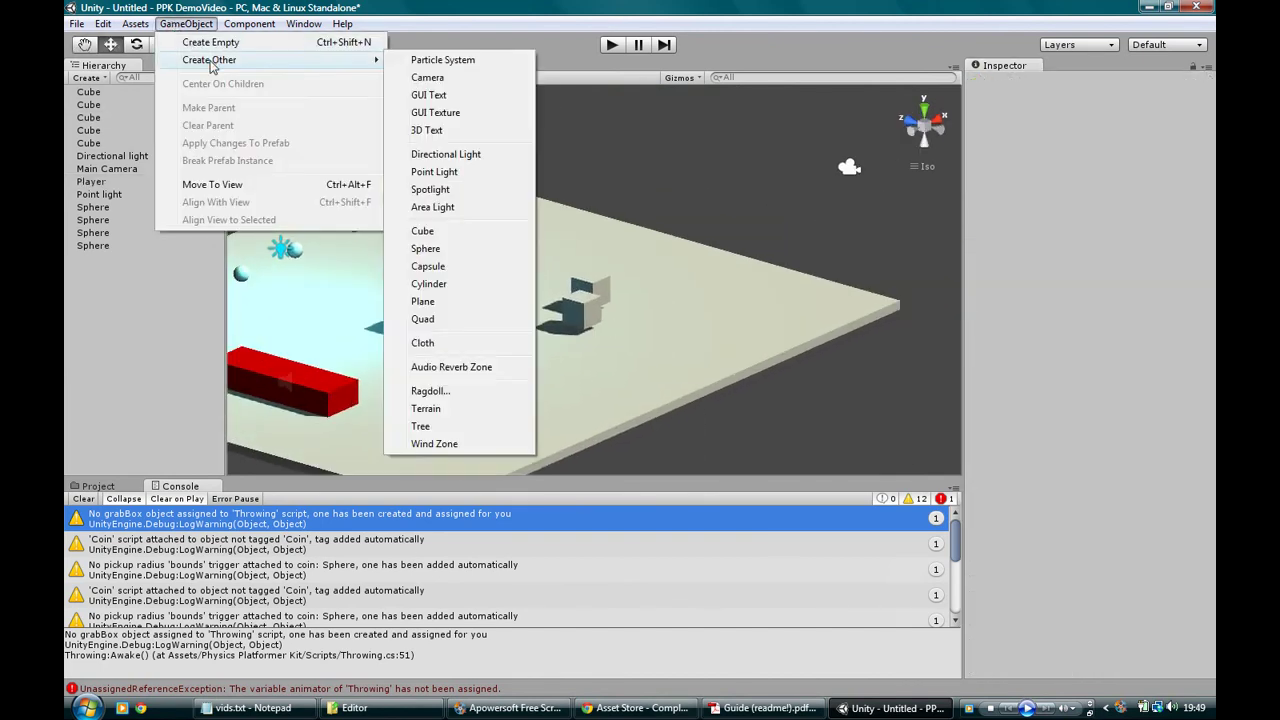
click(466, 231)
drag(620, 248, 444, 88)
- Scale the new cube to about 1.29 in X, 1.70 in Y and 1.37 in Z
key(r)
drag(487, 175, 499, 169)
drag(399, 178, 384, 172)
drag(487, 173, 487, 174)
right_drag(440, 249, 507, 265)
alt+drag(504, 265, 648, 259)
key(w)
alt+drag(648, 259, 702, 330)
scroll(702, 330, up, 3)
scroll(702, 330, up, 4)
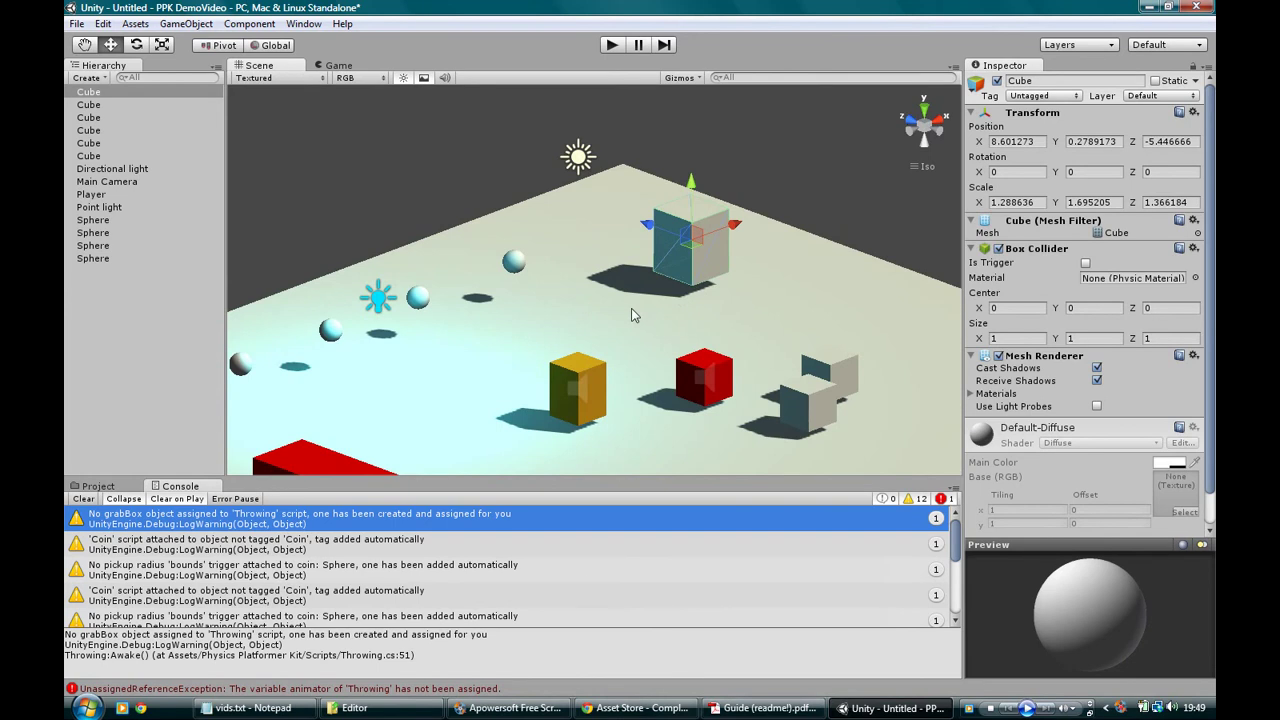
click(510, 708)
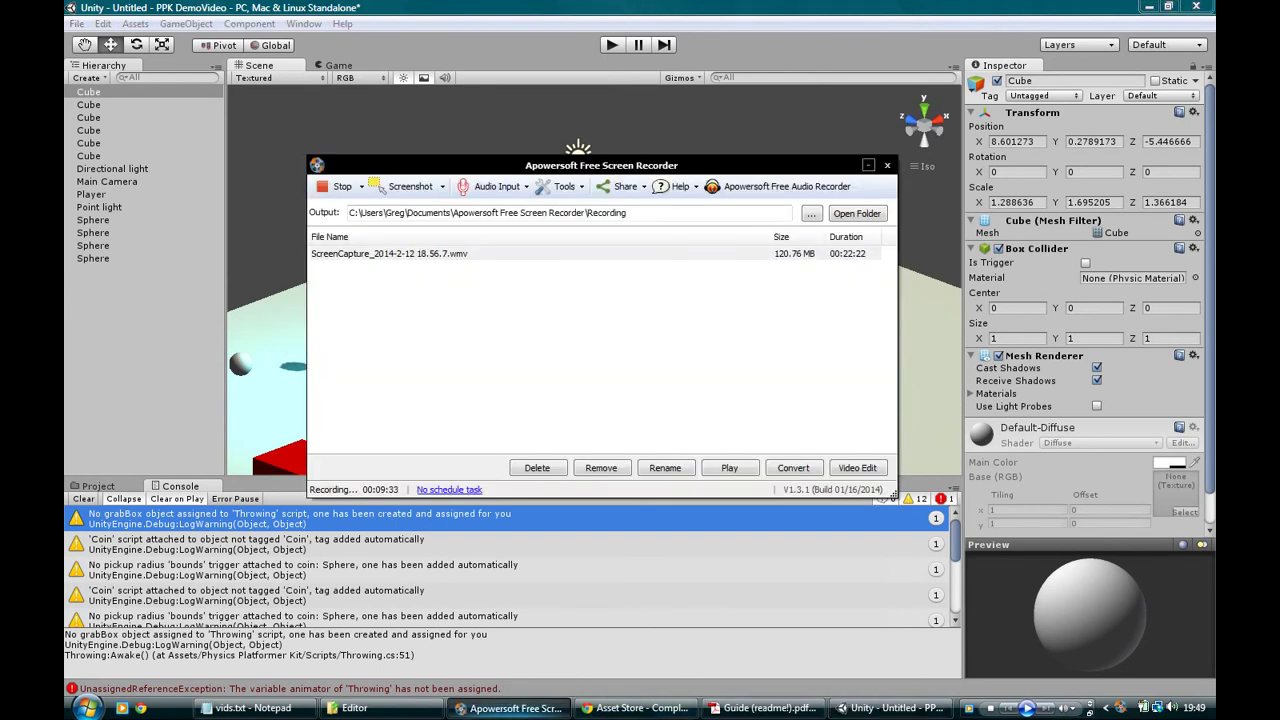
- Lower the new cube closer to the floor, to about Y 0.03
click(505, 710)
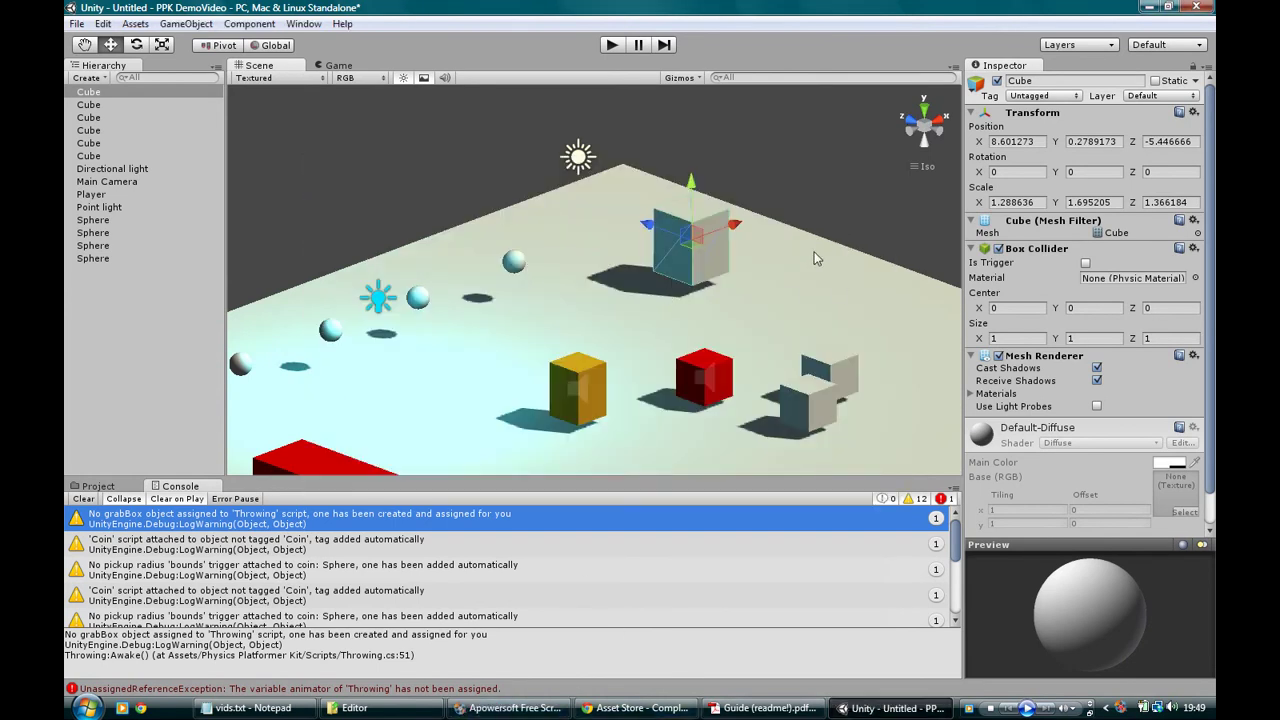
right_drag(816, 250, 775, 347)
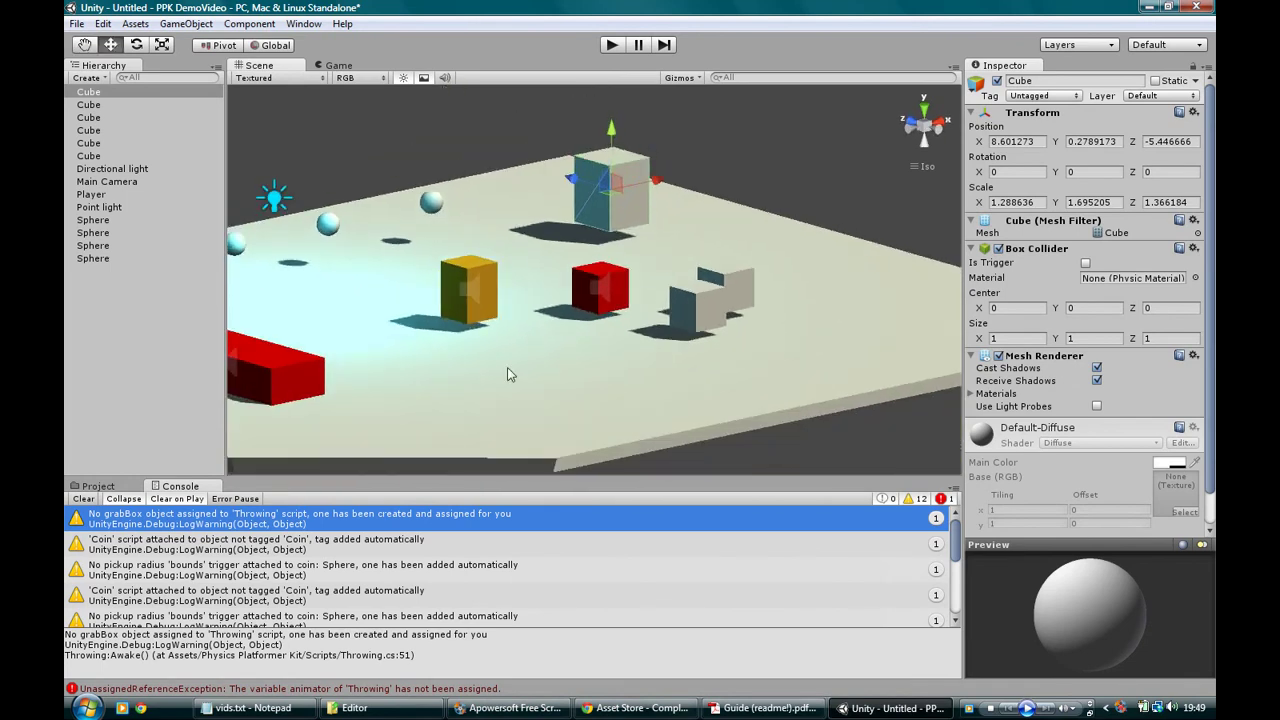
drag(611, 131, 611, 143)
right_drag(668, 300, 613, 293)
alt+drag(618, 283, 619, 293)
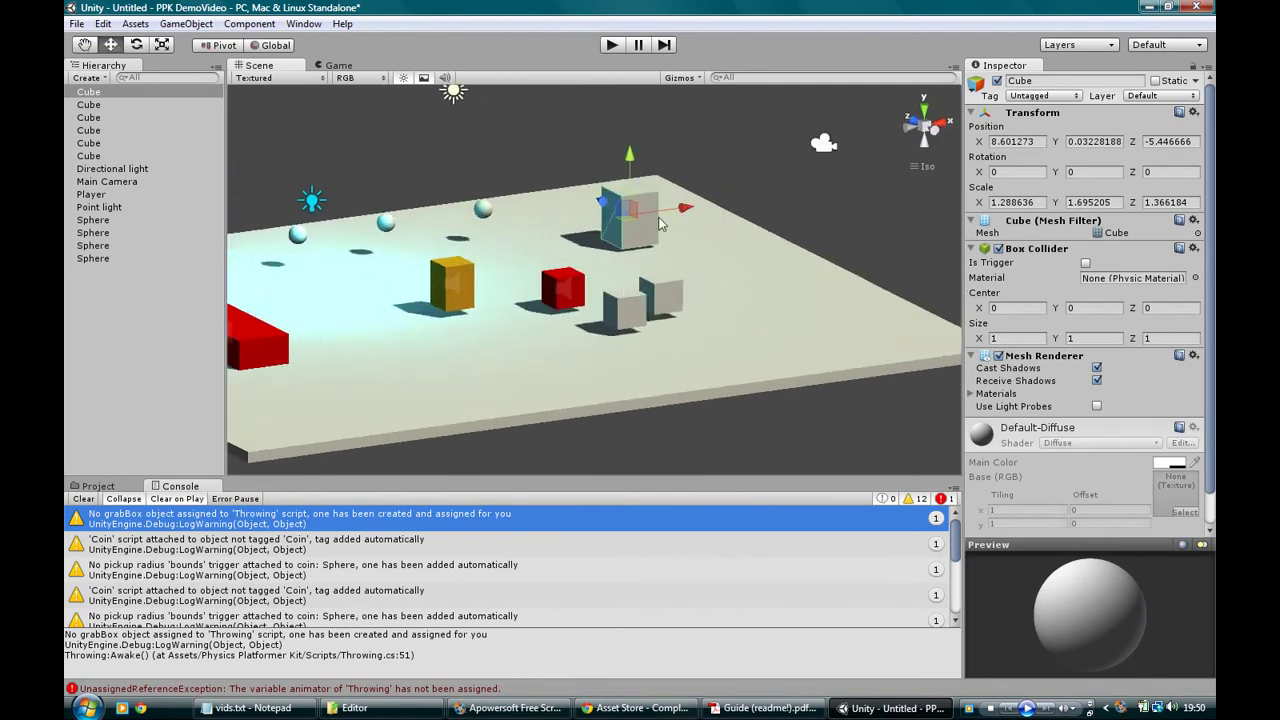
- Apply the EnemyMat material to the new cube and attach the EnemyAI script to it
click(115, 488)
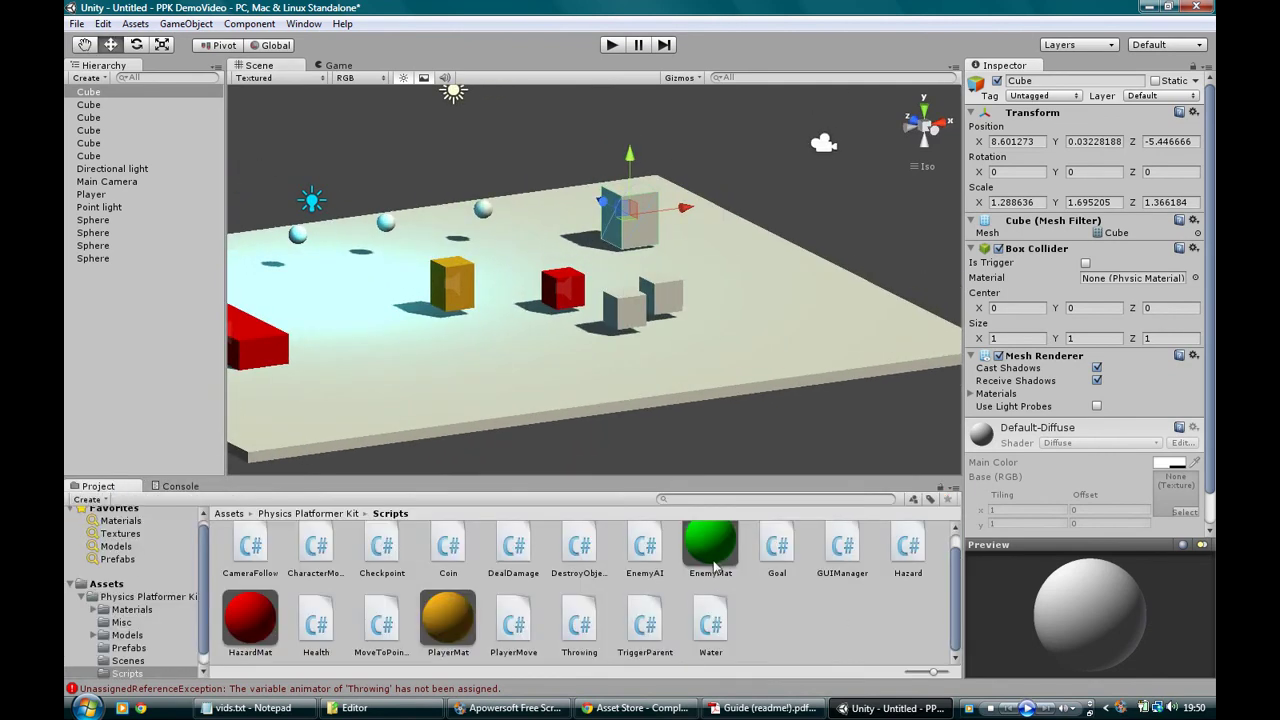
drag(706, 548, 628, 215)
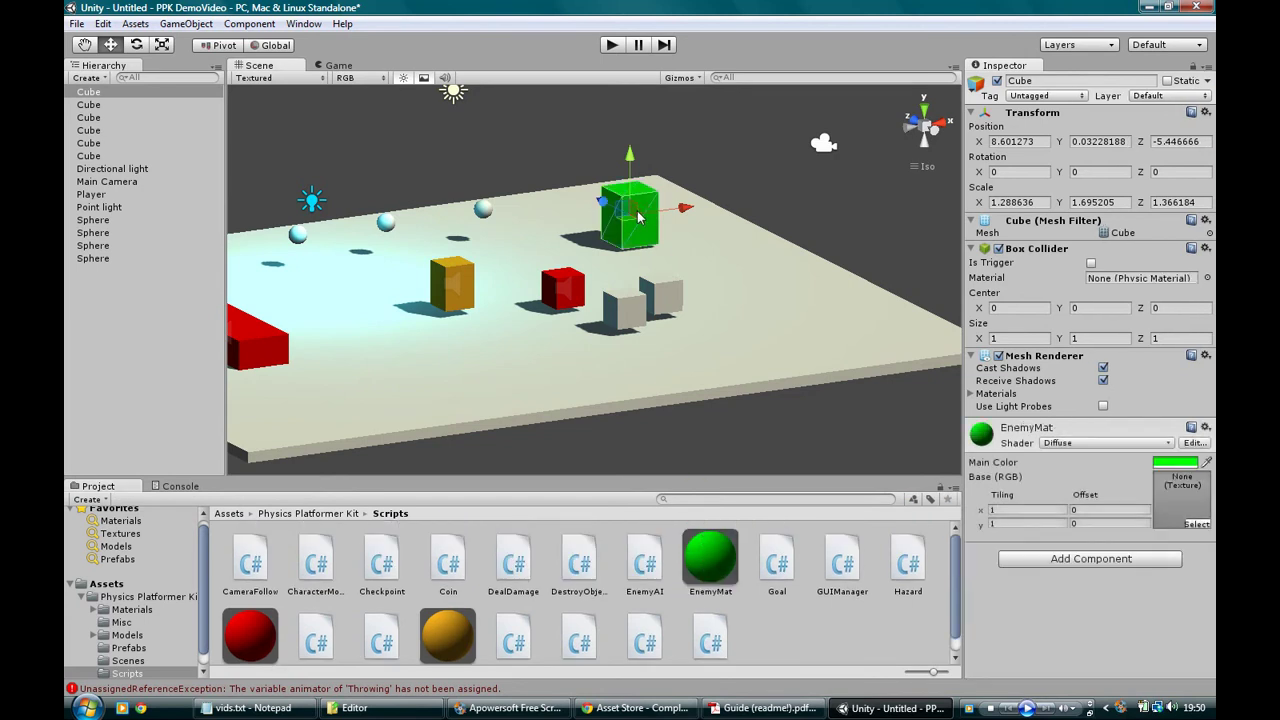
scroll(638, 600, down, 1)
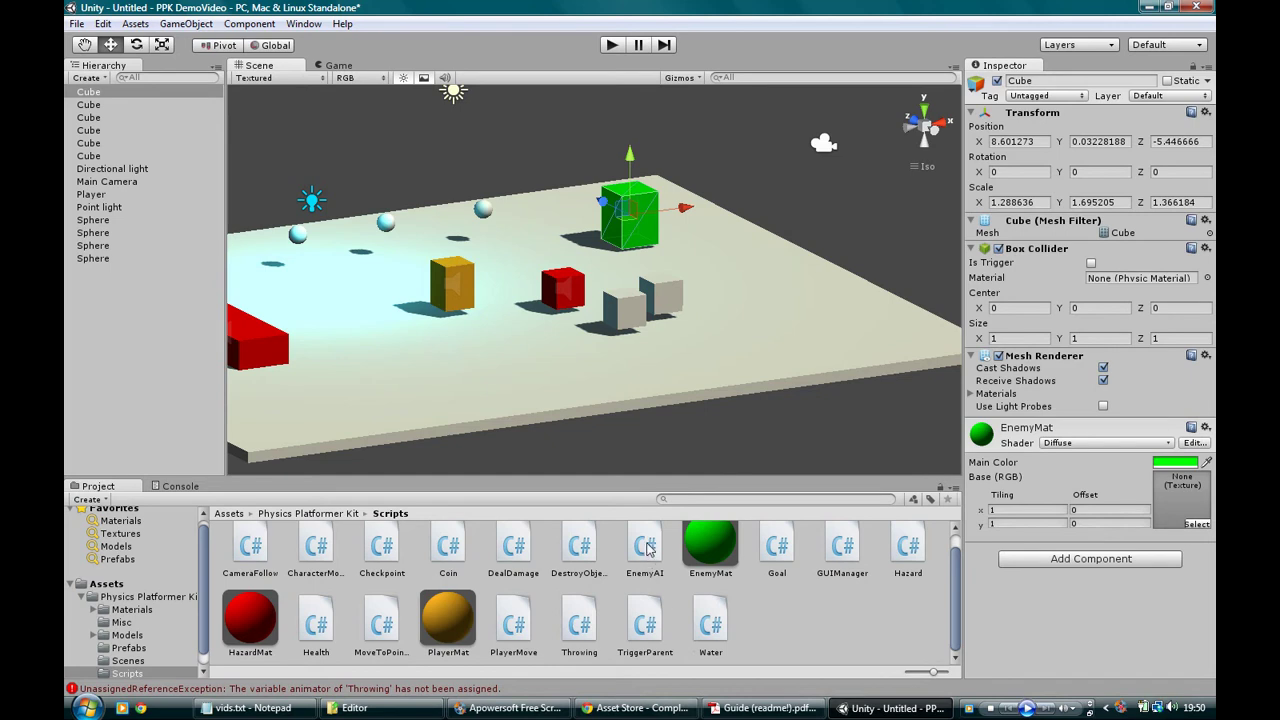
scroll(646, 548, up, 1)
drag(646, 550, 1105, 607)
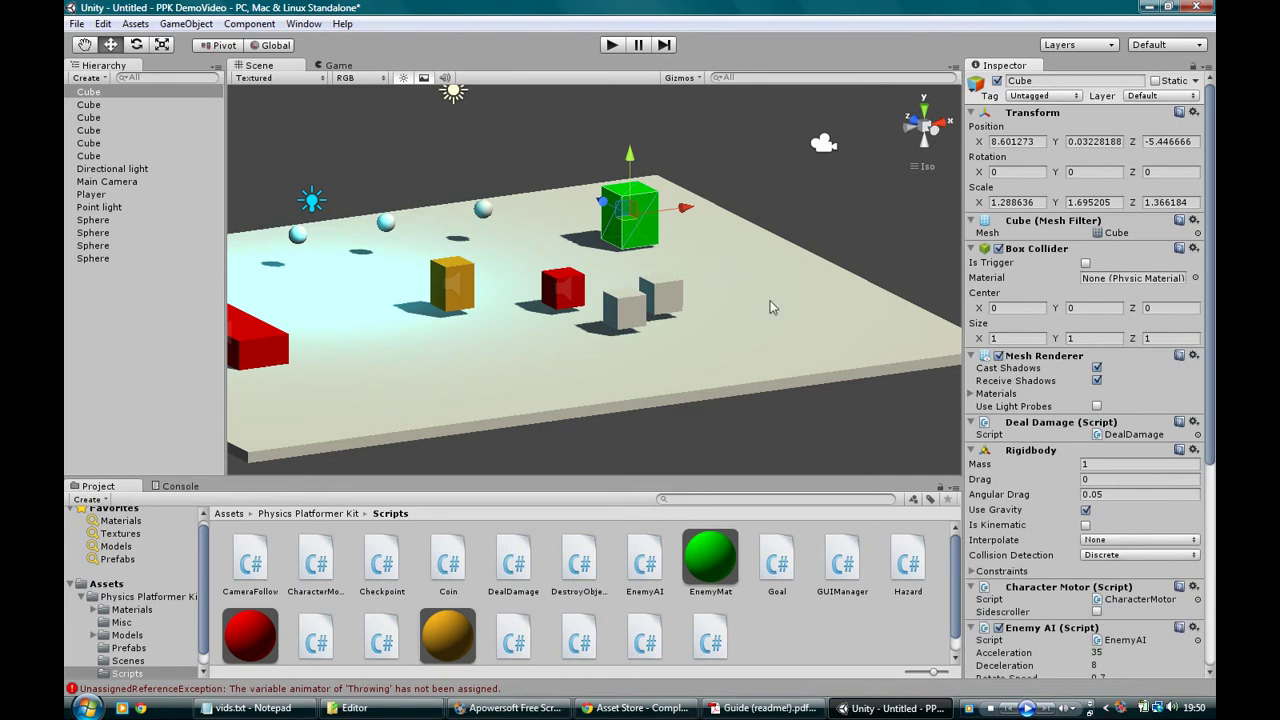
- Examine the Enemy AI settings of the green cube, including the Chase and Ignore Y options
scroll(1088, 375, down, 5)
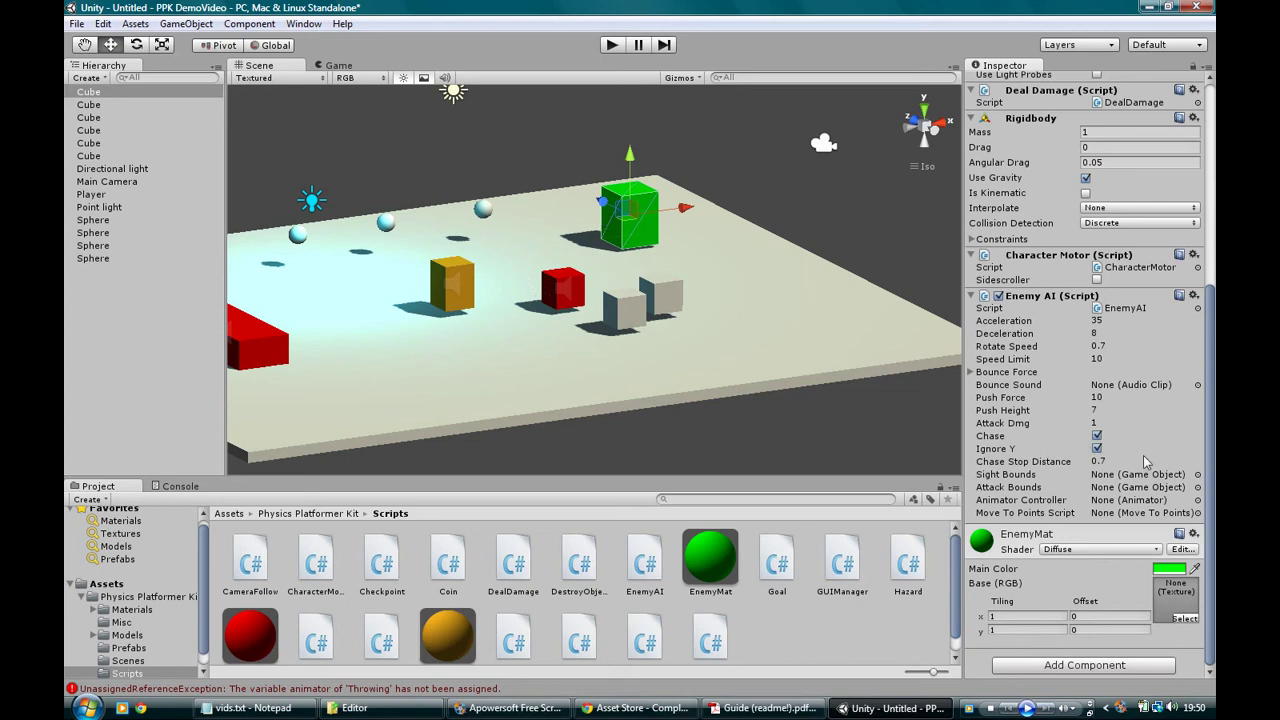
click(1098, 450)
click(1097, 437)
- Move the green cube along X to about 9.23 and check its placement relative to the Player
right_drag(613, 311, 581, 301)
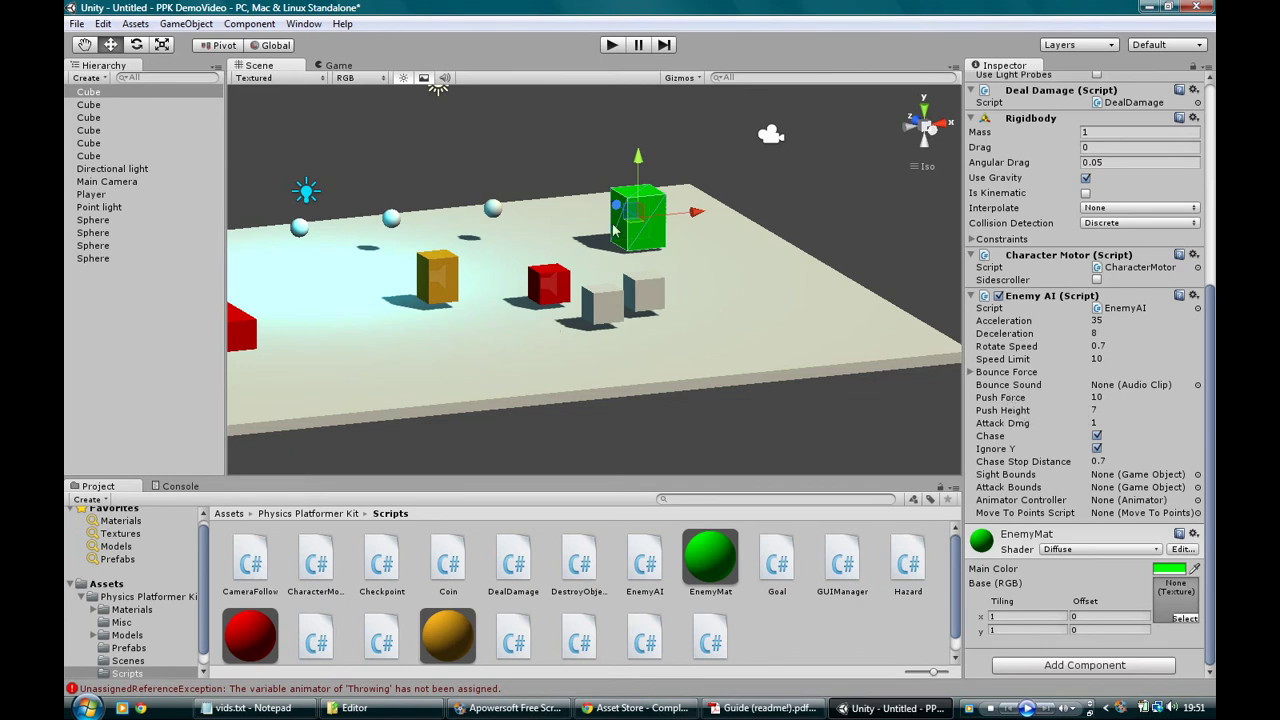
mouse_move(689, 213)
mouse_down()
mouse_move(506, 220)
mouse_move(712, 202)
mouse_up()
middle_drag(526, 335, 785, 318)
click(691, 250)
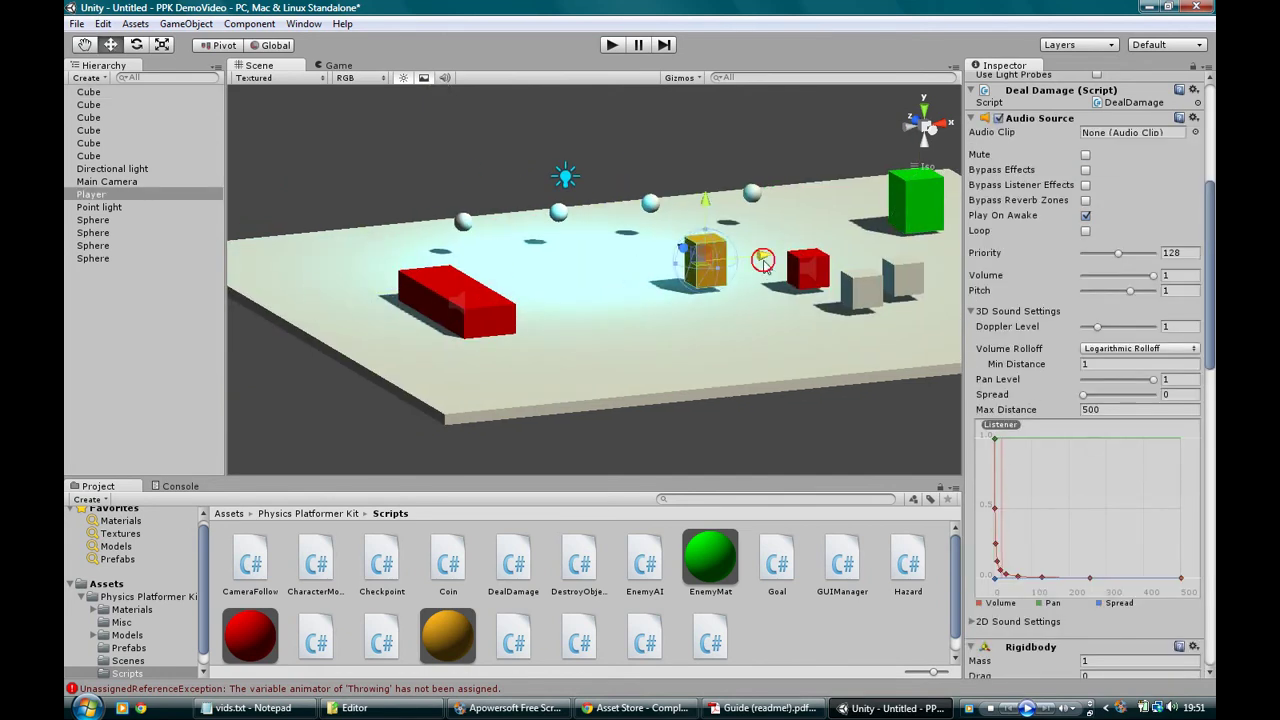
alt+drag(728, 343, 601, 363)
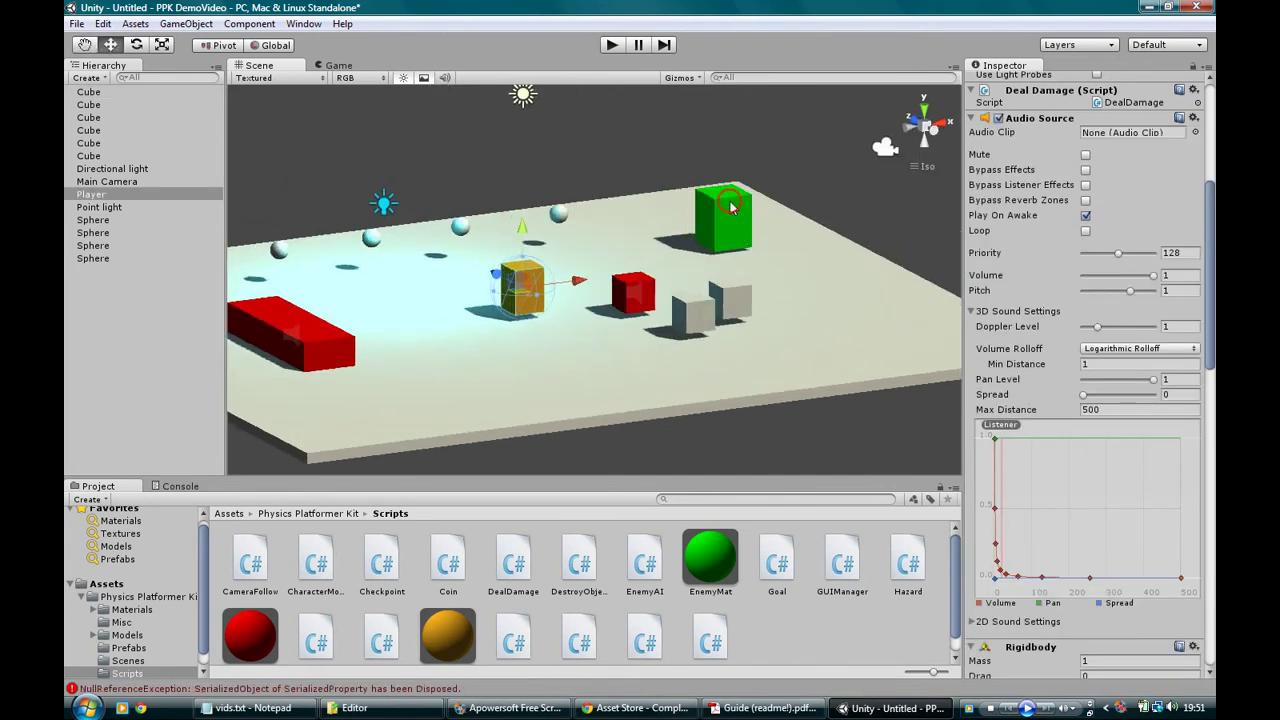
click(733, 248)
scroll(789, 301, up, 1)
alt+drag(788, 301, 790, 284)
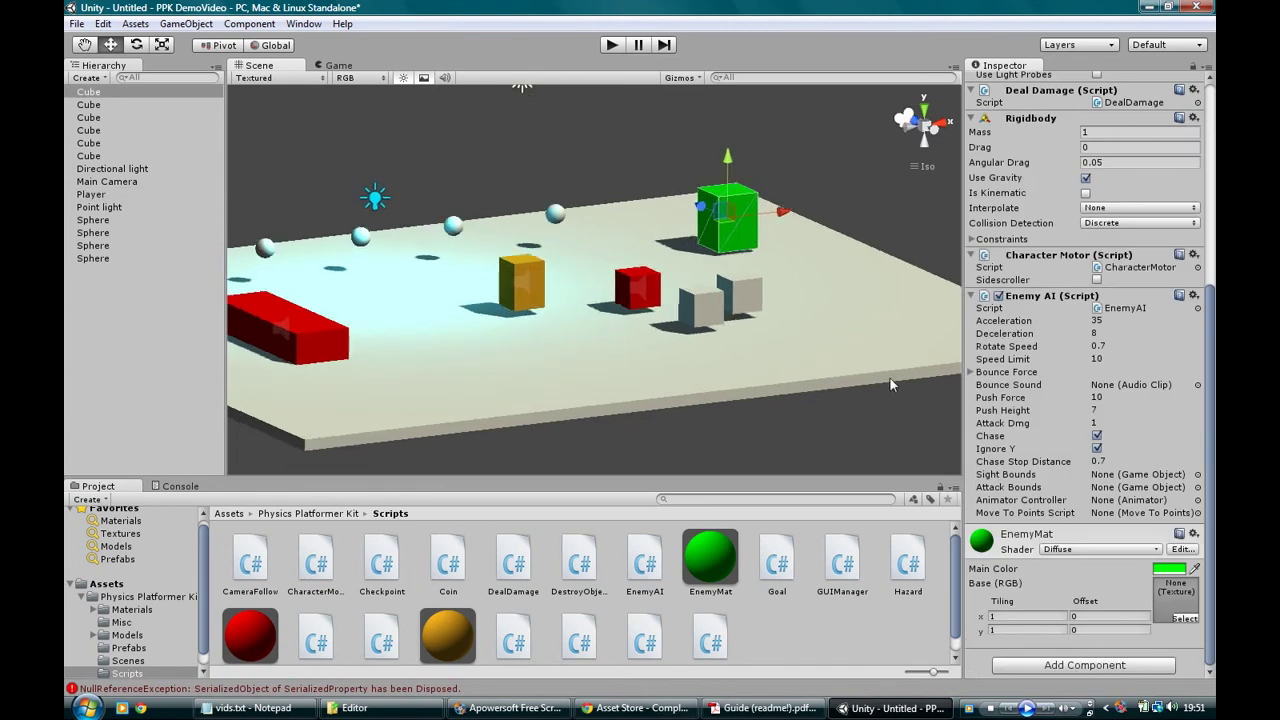
- Expand the Bounce Force values in the green cube's Enemy AI script and review its settings
click(970, 373)
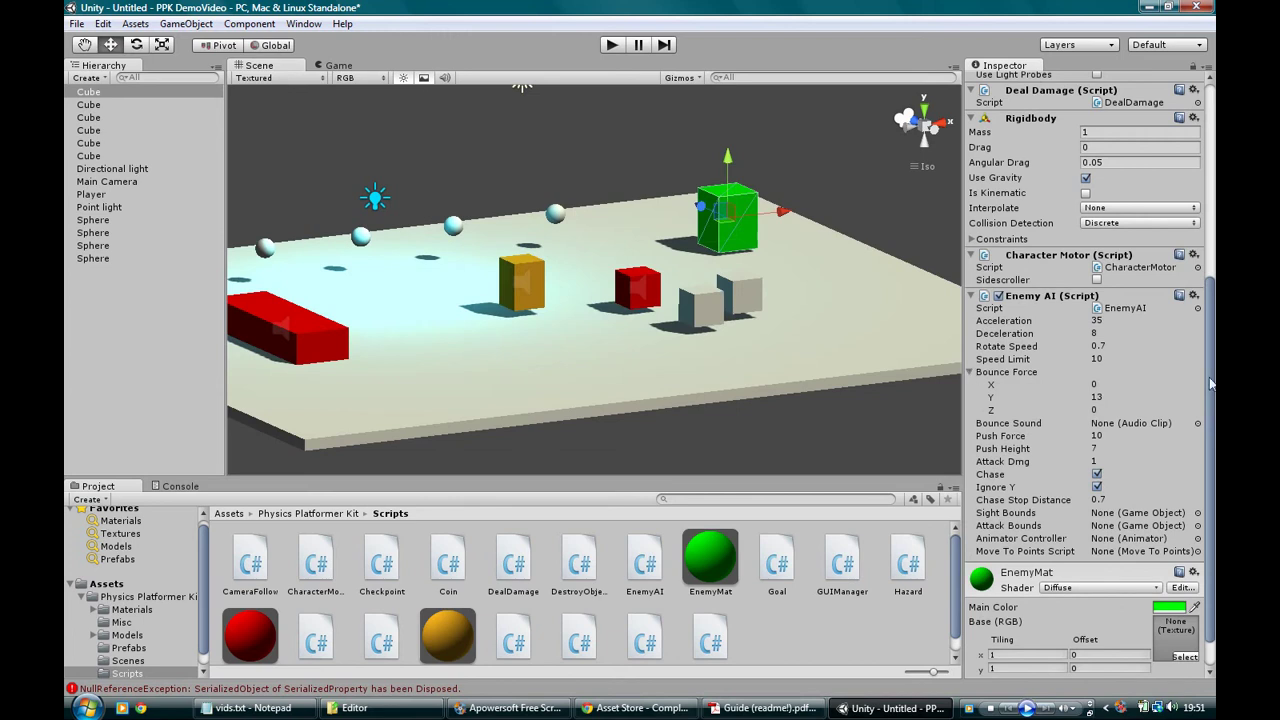
scroll(1210, 385, down, 2)
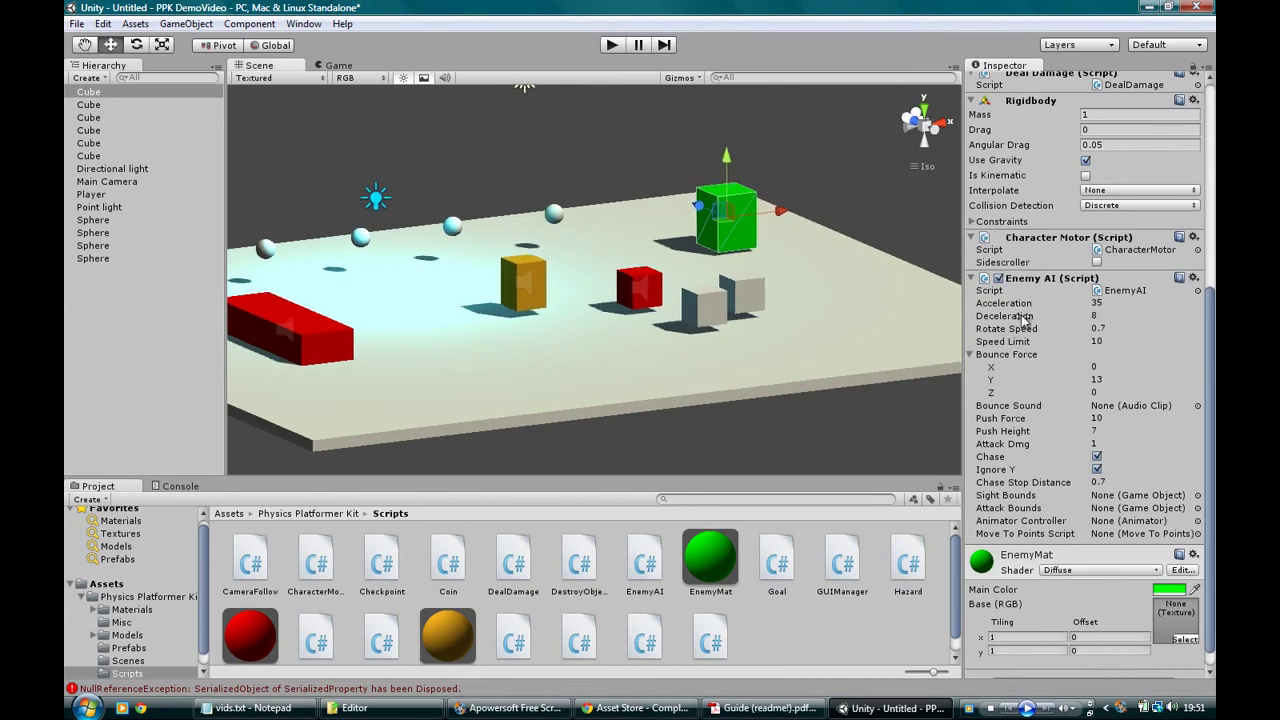
scroll(1035, 328, down, 1)
scroll(1037, 333, up, 8)
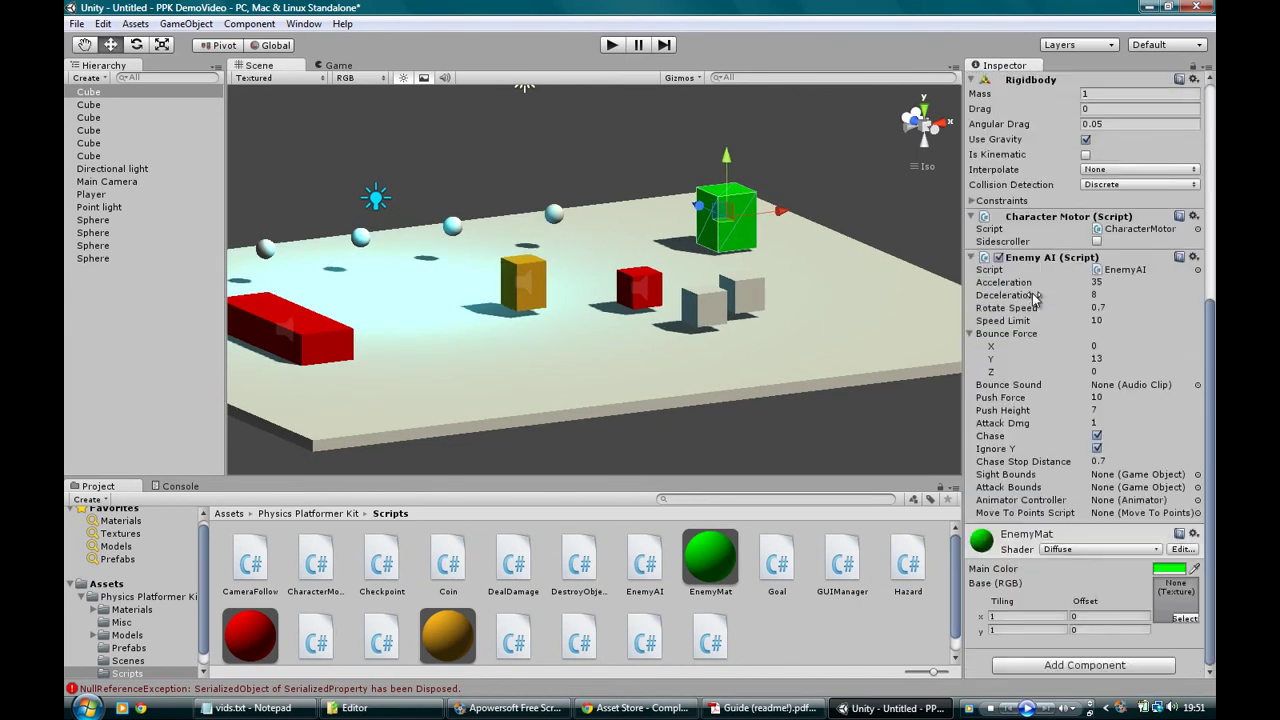
- Attach the Health script to the green cube and bring its settings into view
scroll(417, 623, down, 1)
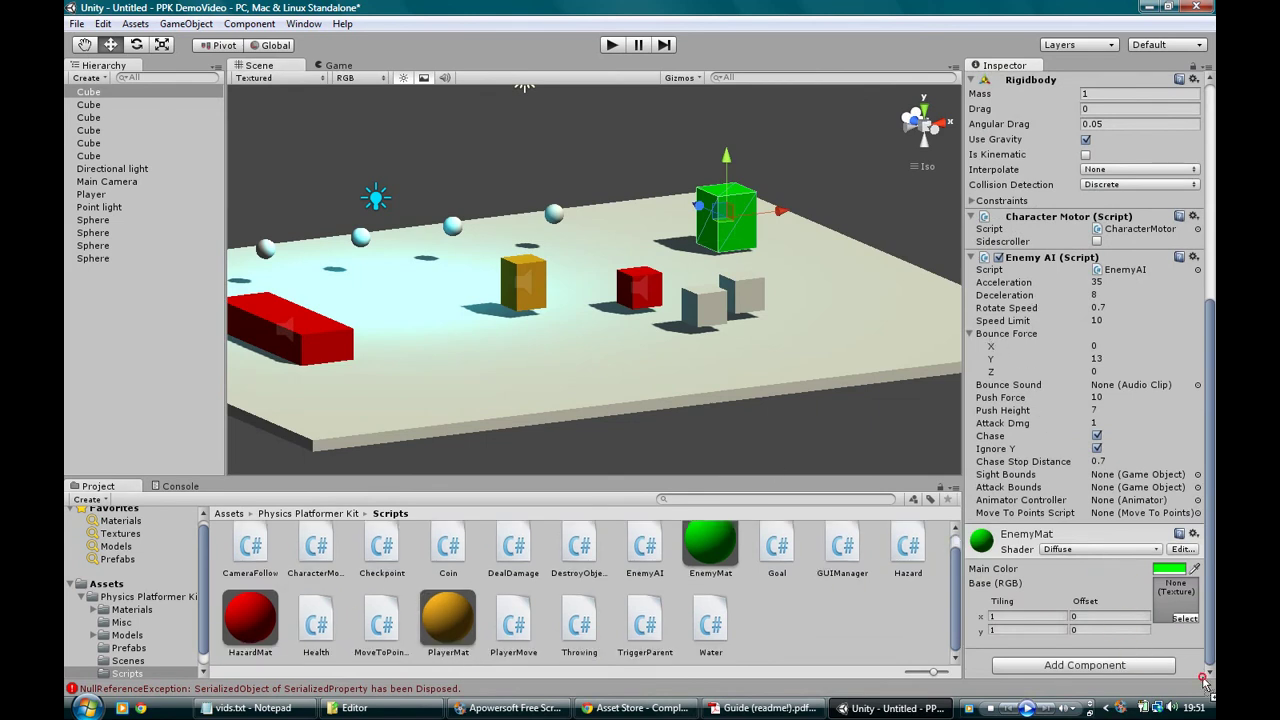
scroll(1060, 400, down, 8)
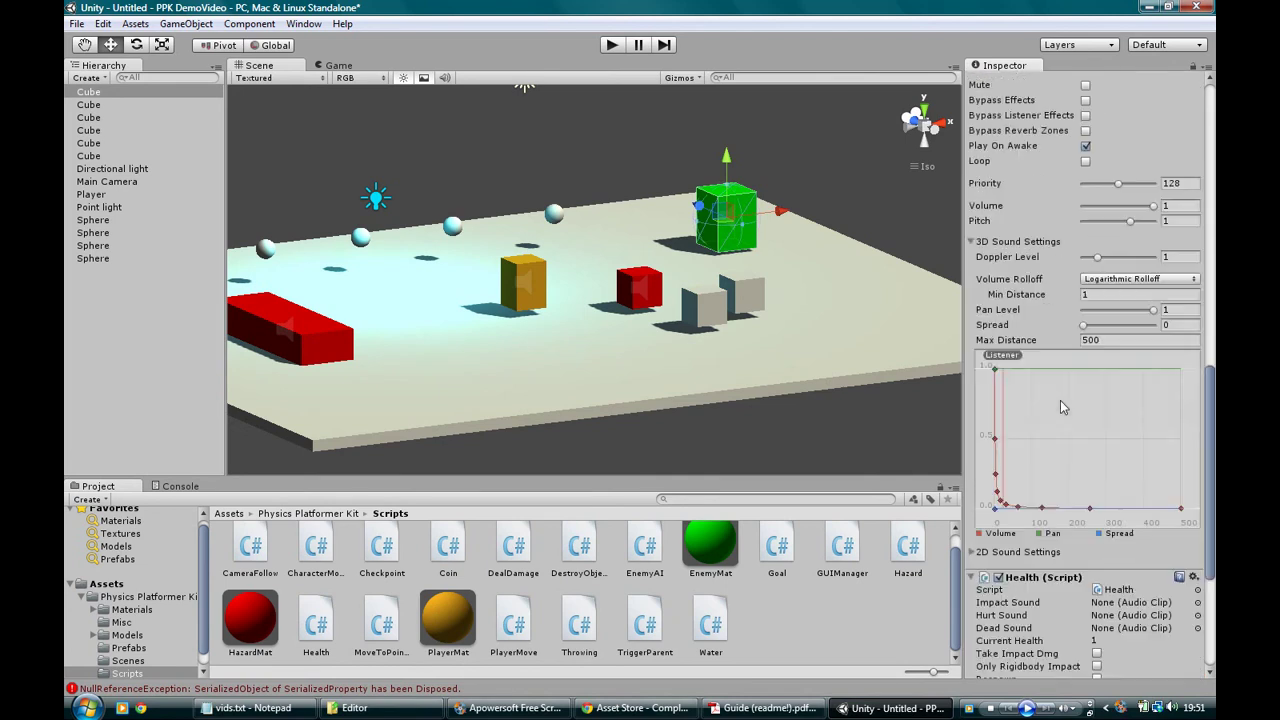
scroll(1060, 400, down, 4)
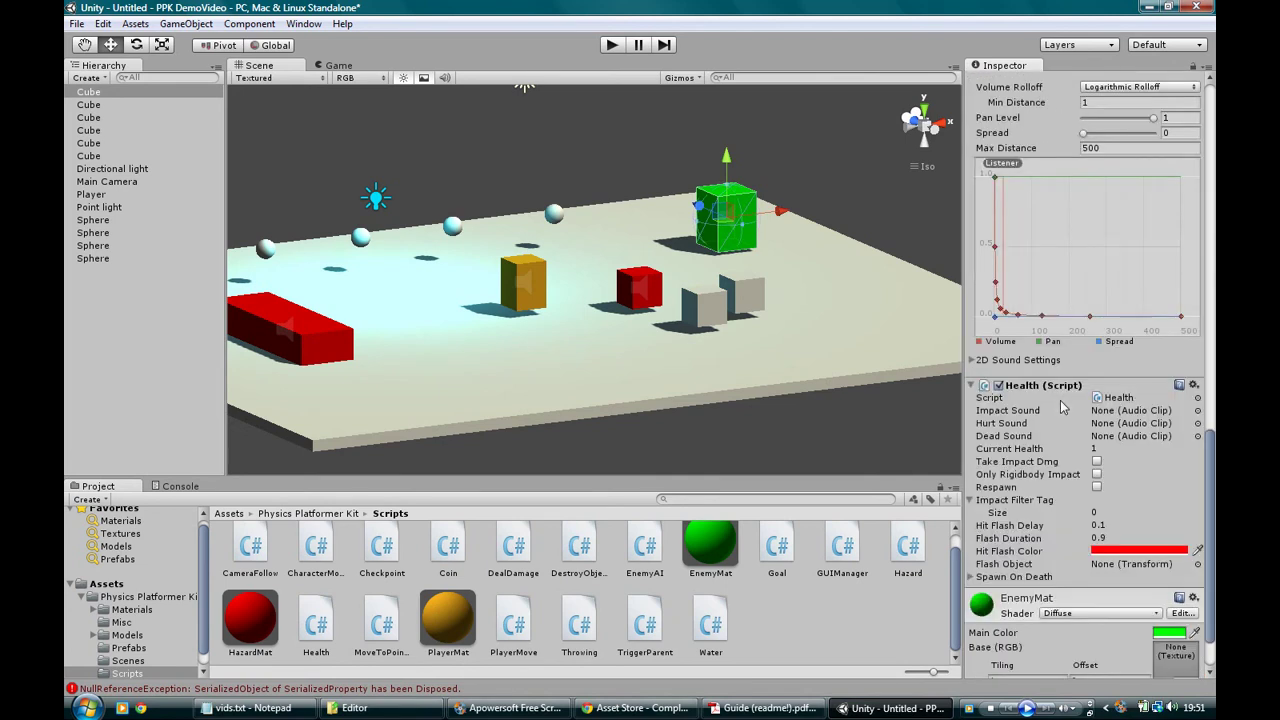
- Examine the Take Impact Dmg and Only Rigidbody Impact options of the Health script and collapse Impact Filter Tag
click(1096, 462)
click(1097, 474)
click(1097, 461)
click(1096, 461)
click(970, 500)
click(1099, 463)
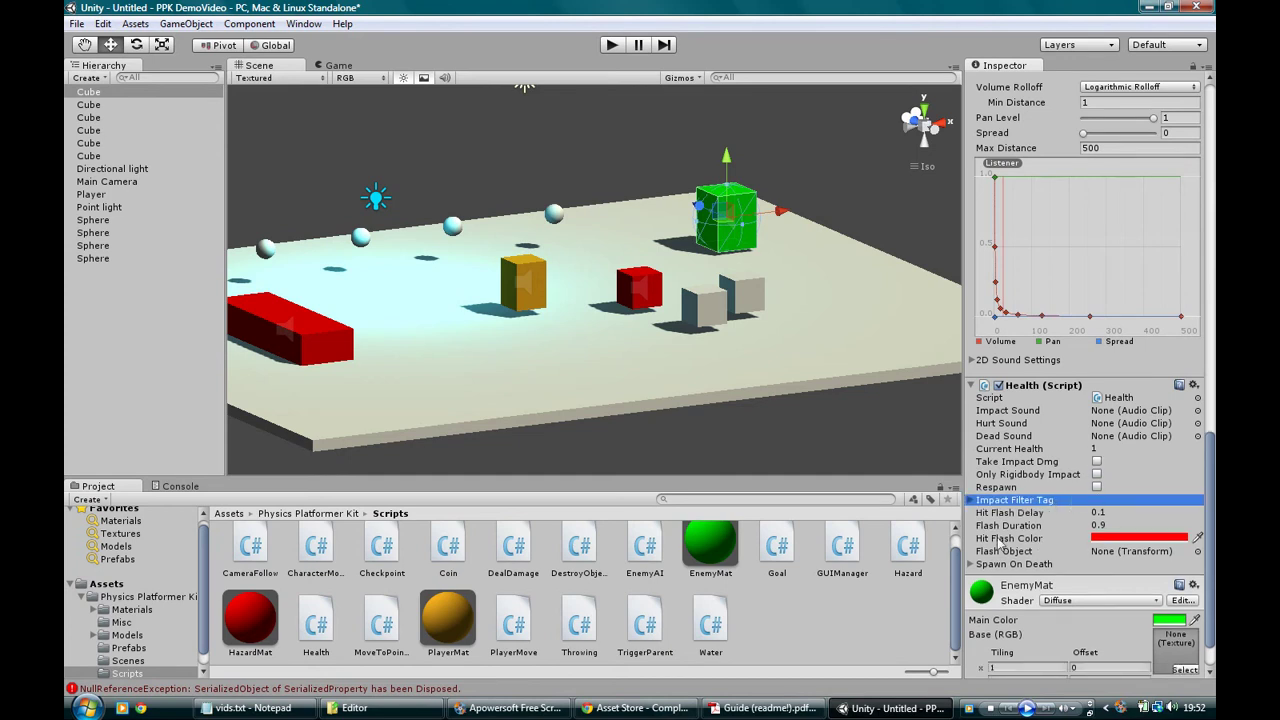
- Run the game and steer the player cube across the floor up to the green enemy cube
alt+drag(612, 232, 676, 246)
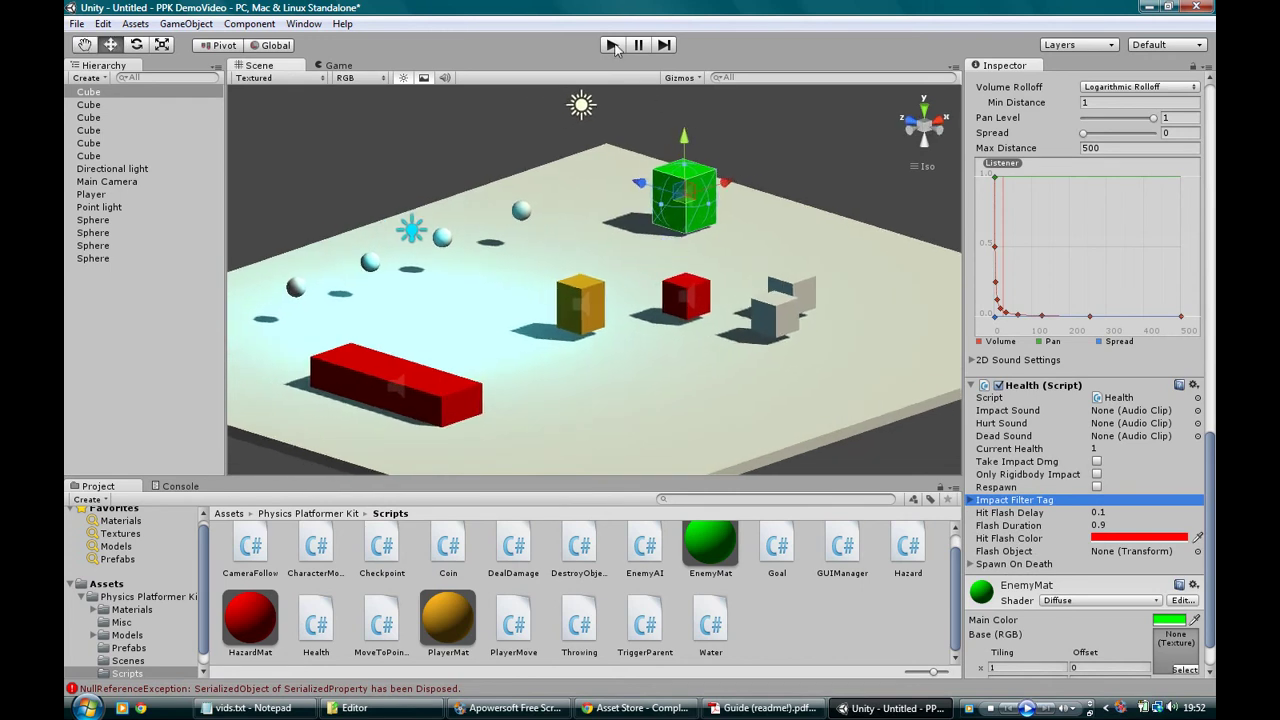
scroll(1015, 322, up, 20)
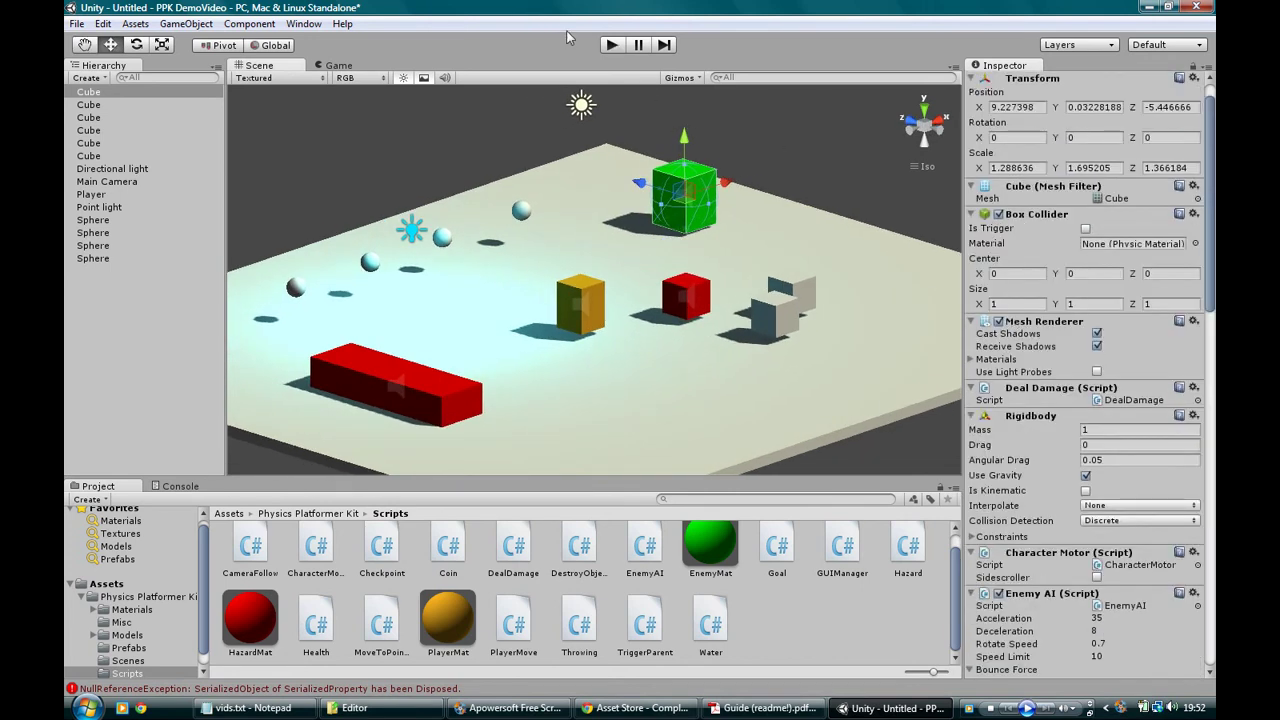
click(611, 44)
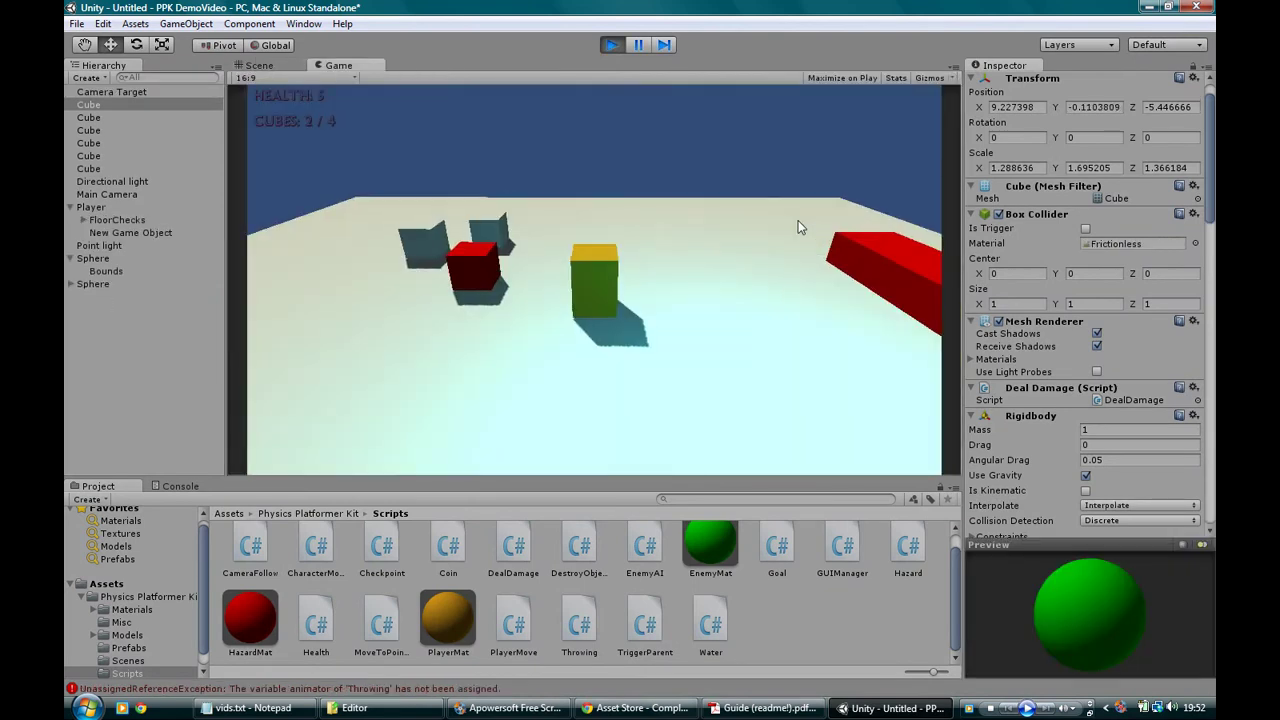
key(Left)
key(Up)
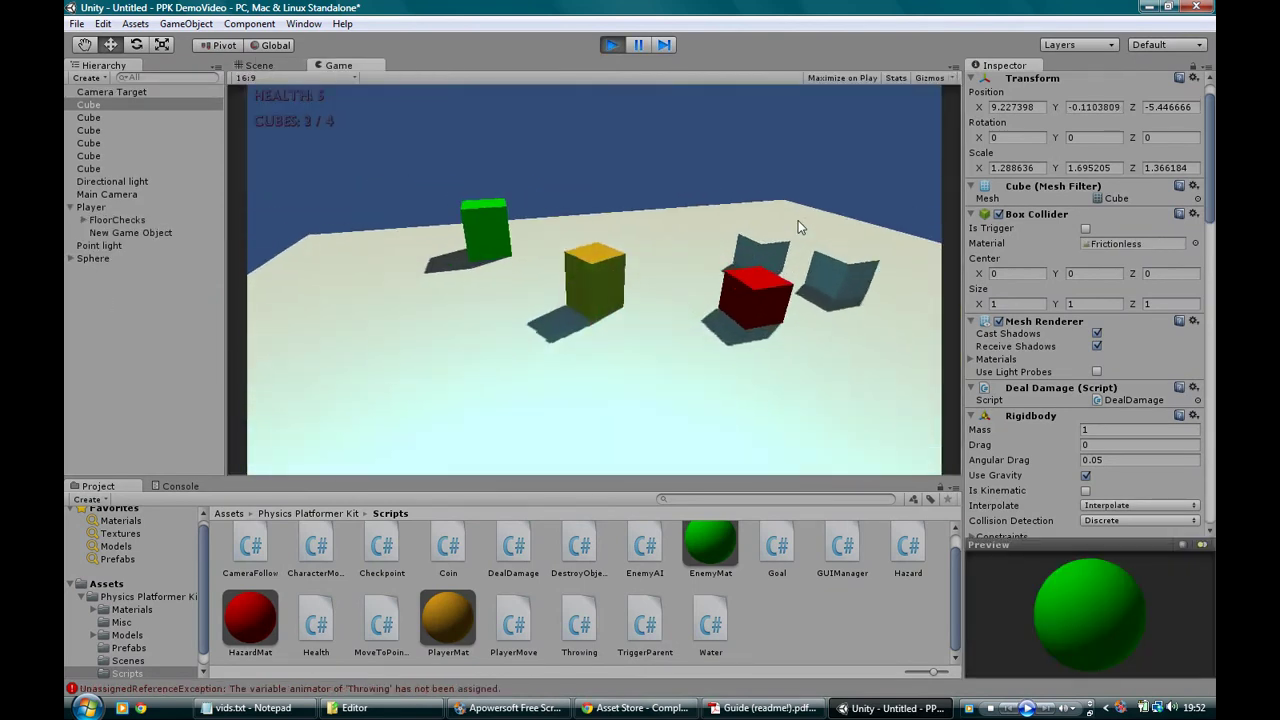
key(Left)
key(Up)
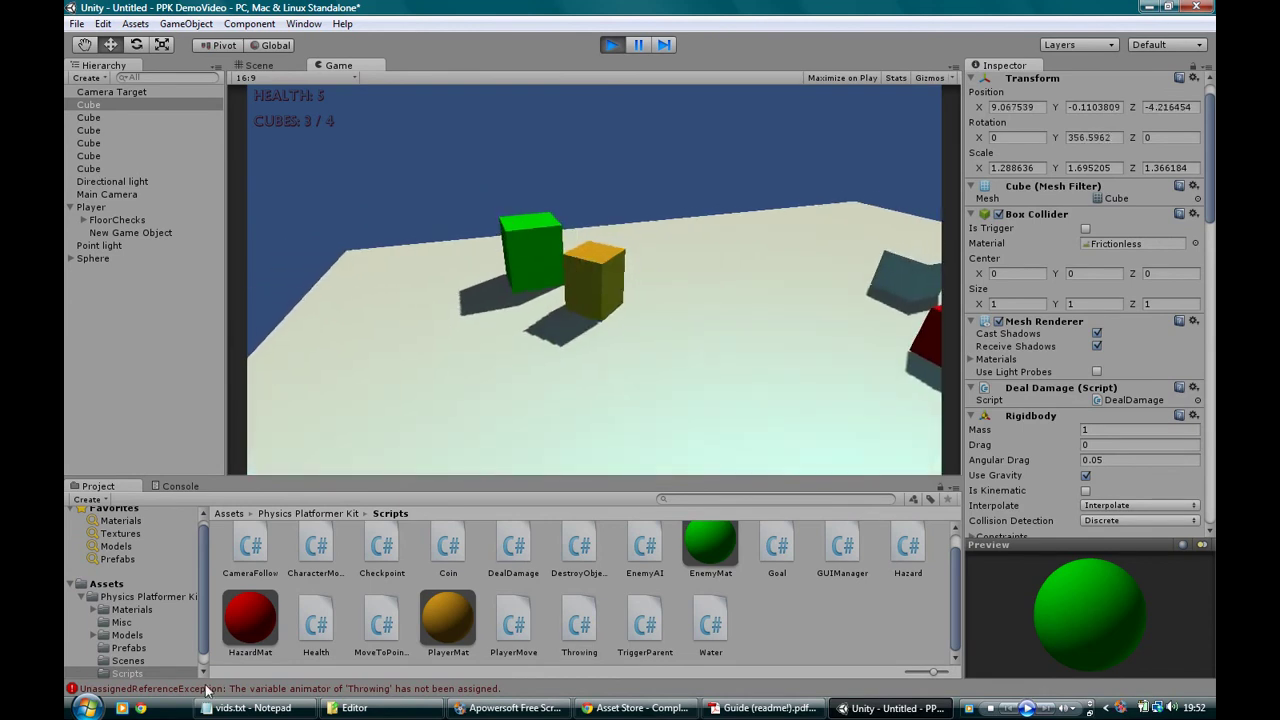
- Examine the console warnings about the EnemyAI script and its SightBounds, alongside the green cube's Enemy AI settings
click(250, 687)
click(295, 615)
scroll(295, 597, up, 5)
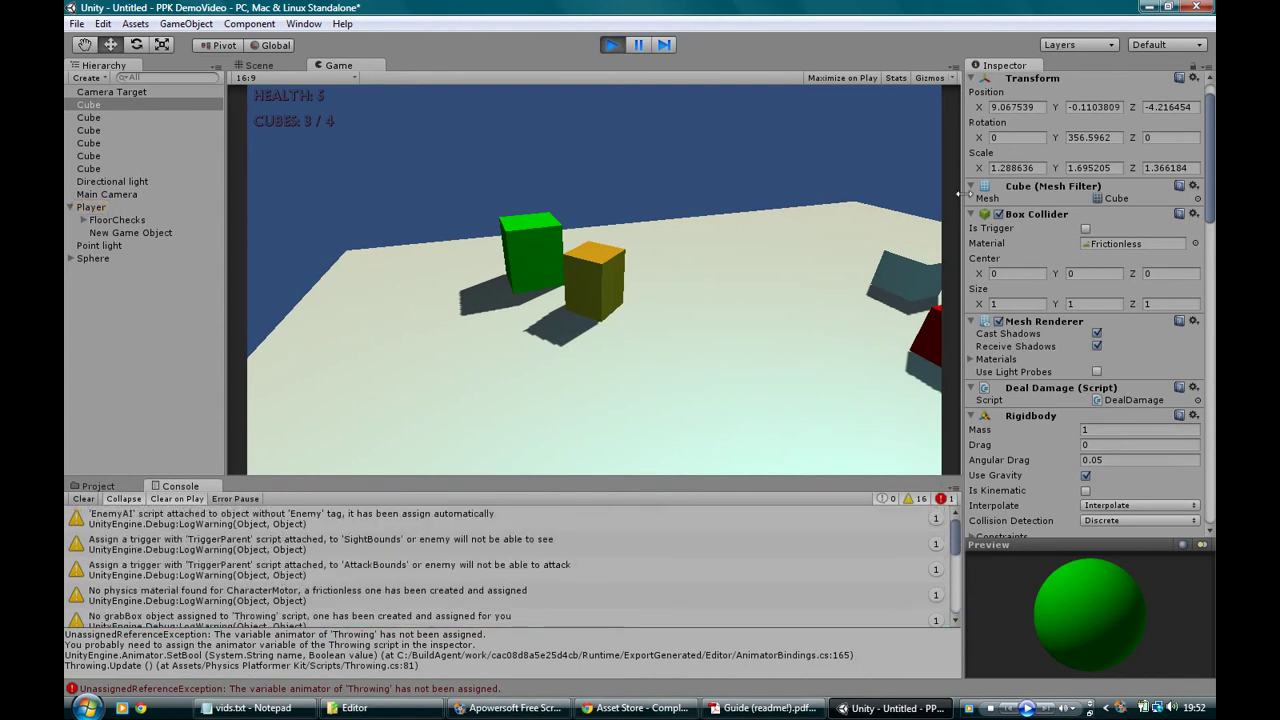
scroll(1066, 226, down, 10)
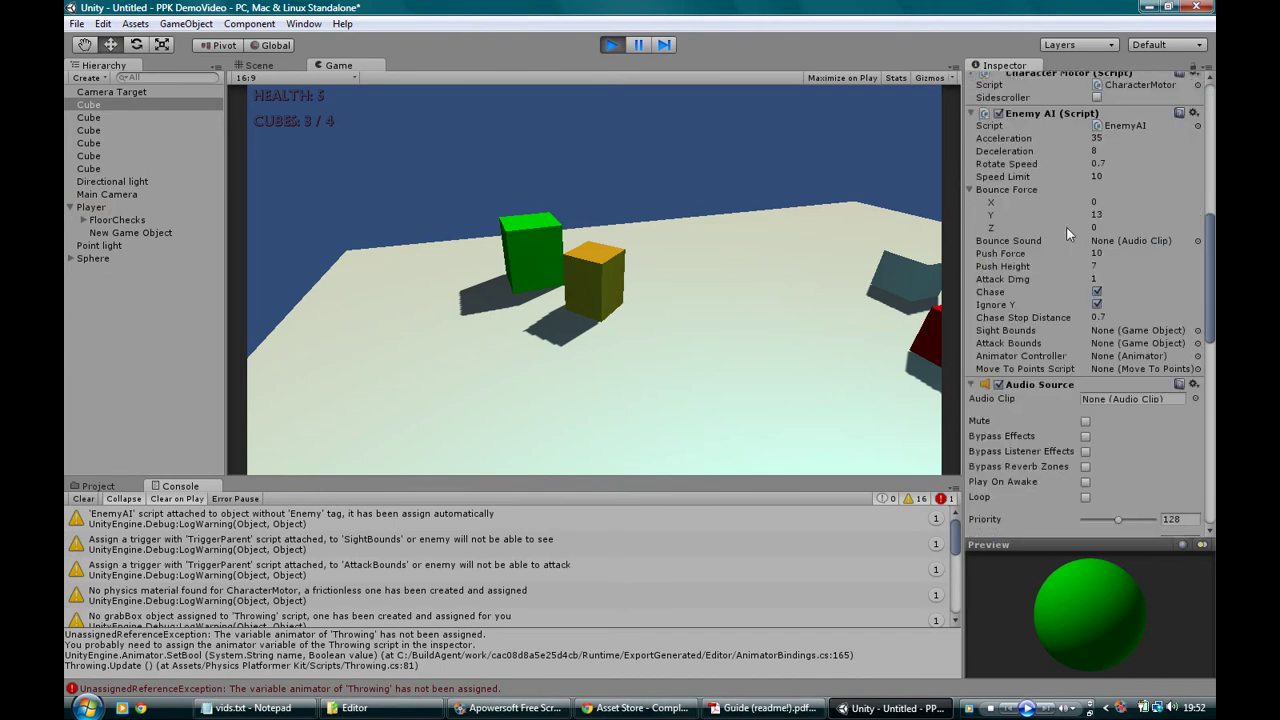
scroll(1045, 248, up, 10)
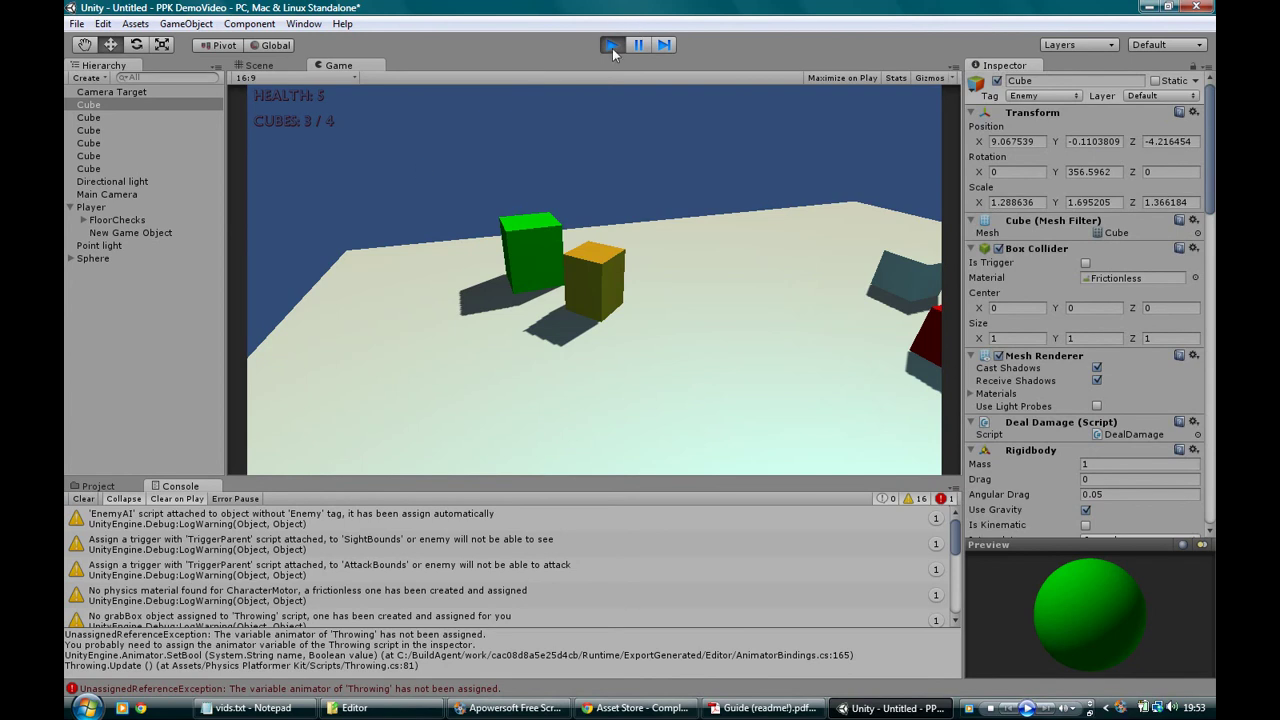
click(254, 547)
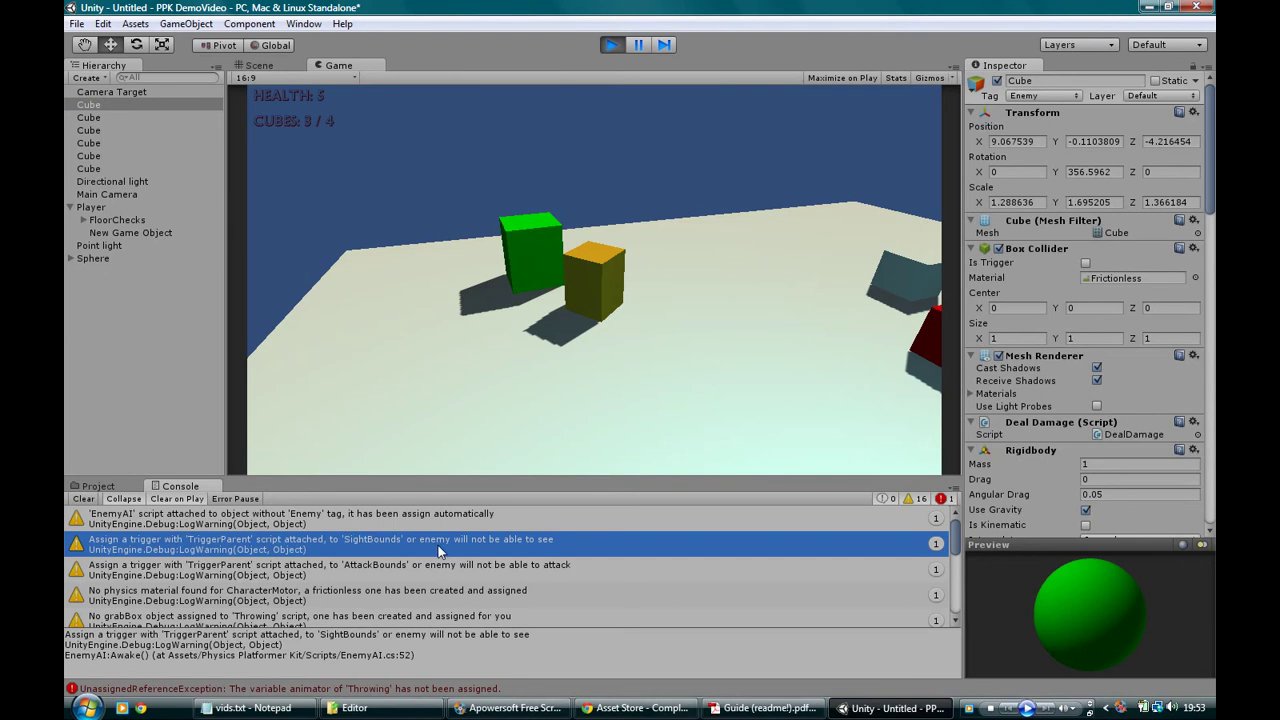
- Switch back to the scene view, inspect the green cube beside the Player, and stop the game
click(264, 67)
right_drag(450, 178, 469, 171)
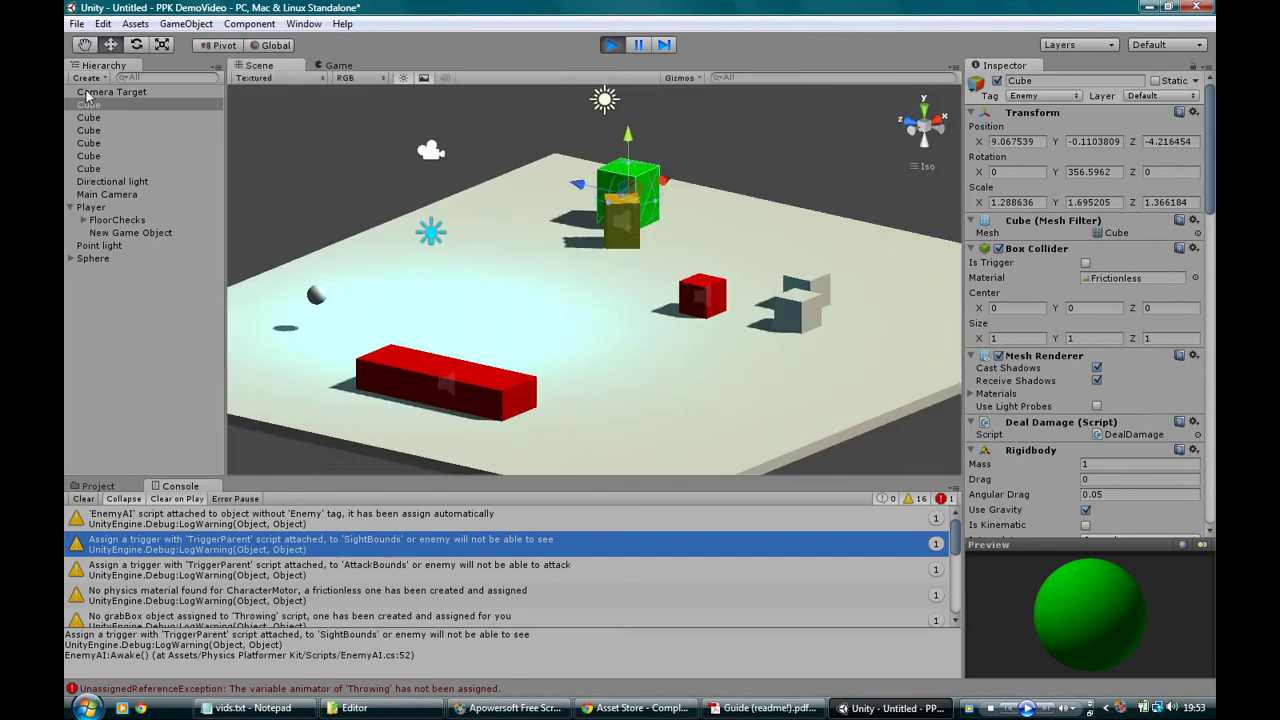
click(611, 44)
- Rename the green cube to Enemy
click(689, 175)
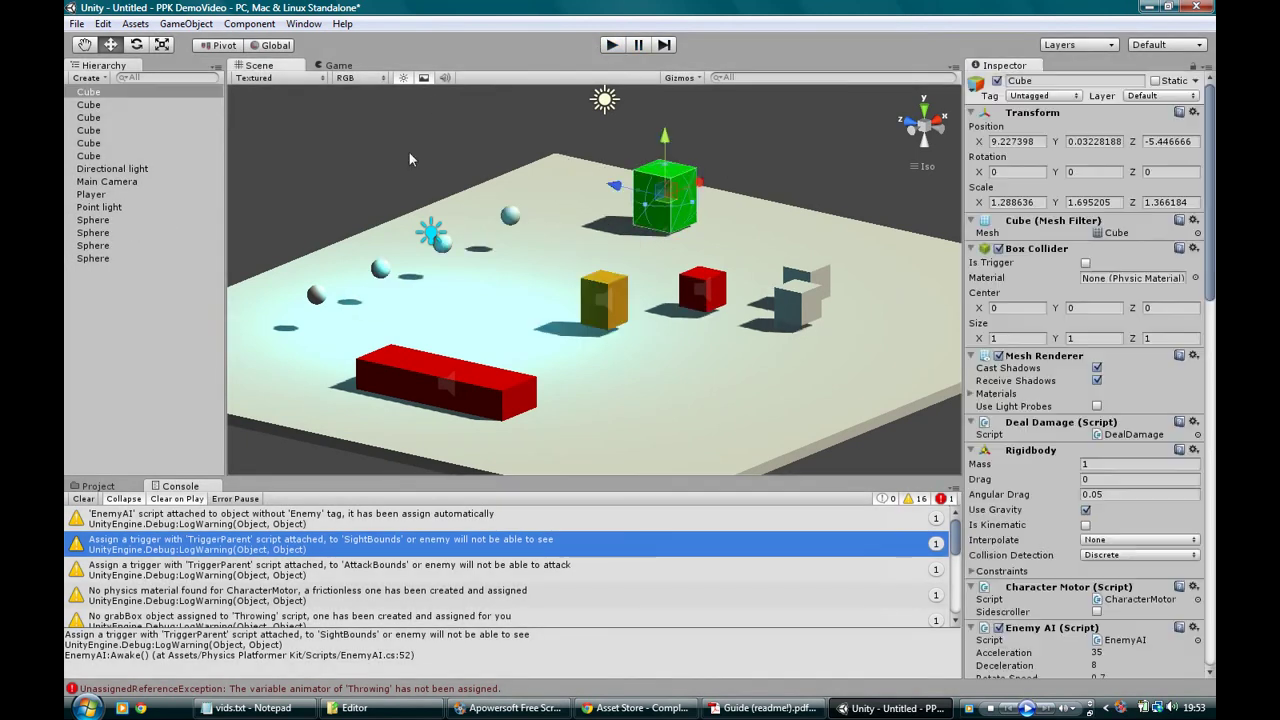
click(88, 91)
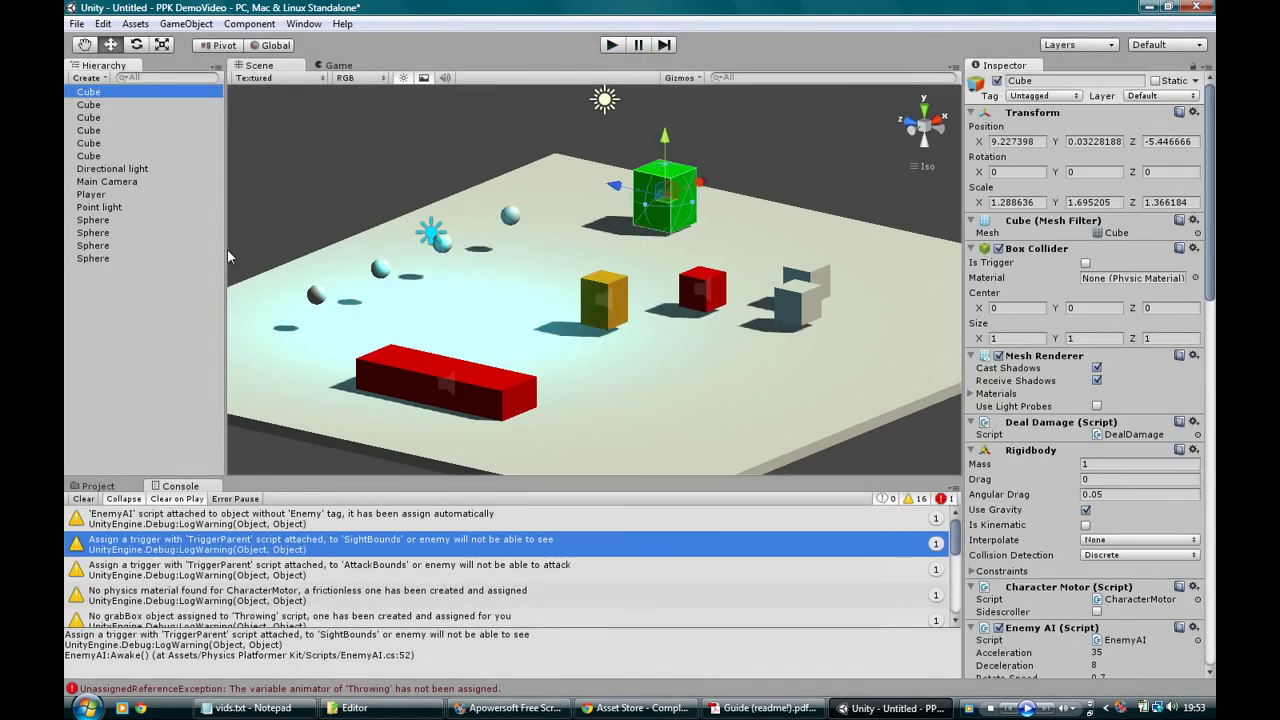
click(97, 94)
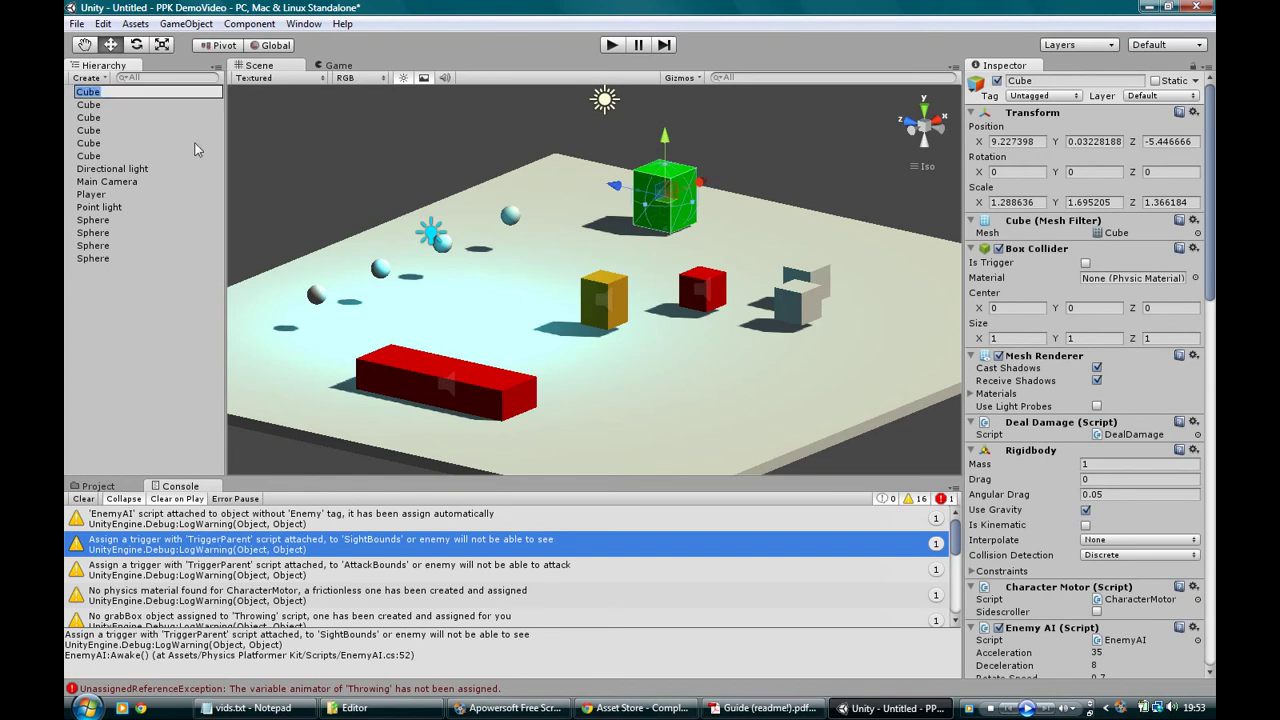
text(Enemy)
key(Return)
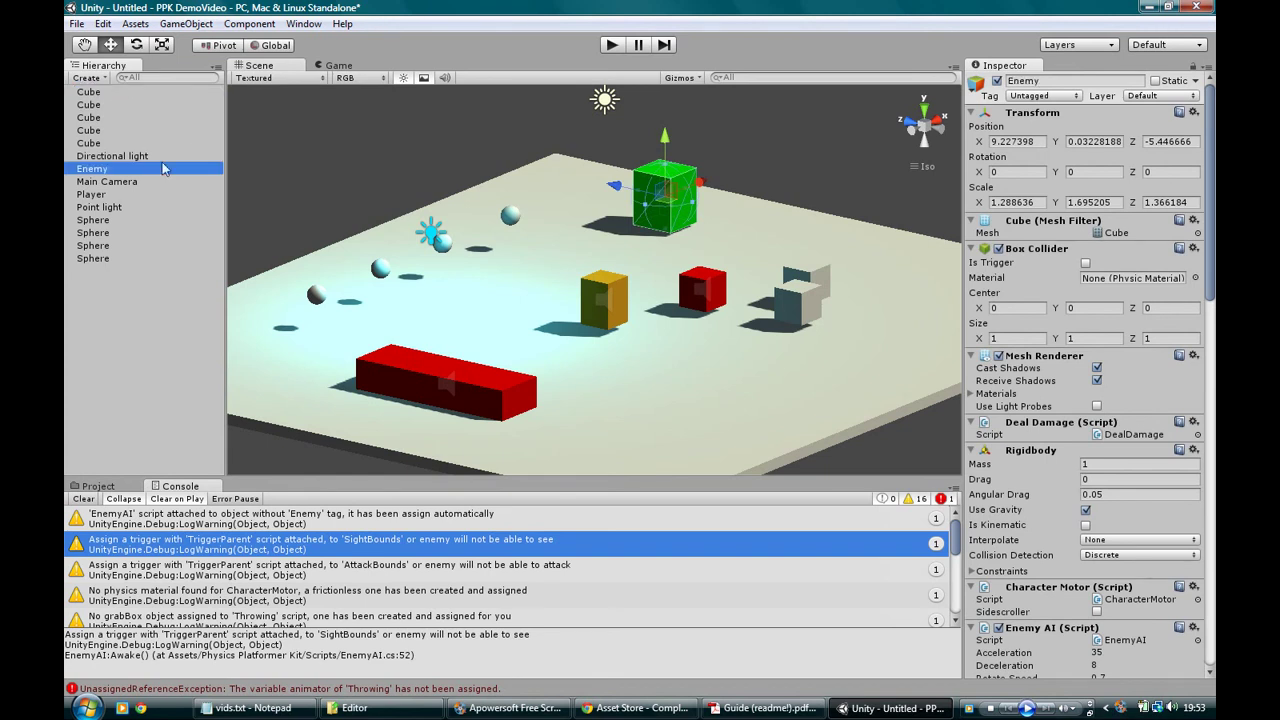
- Look over the Enemy AI settings, then switch to the PDF guide in Adobe Reader and search it for "sight bounds"
scroll(1077, 410, down, 10)
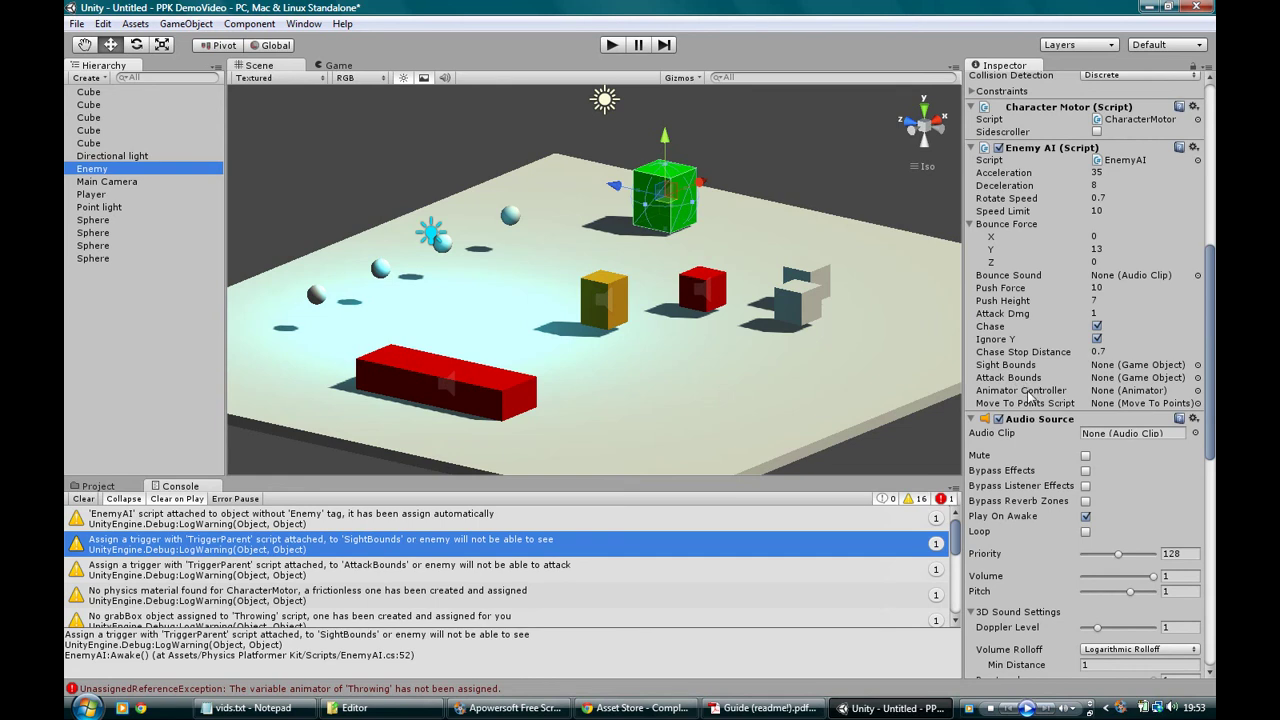
drag(1211, 410, 1211, 417)
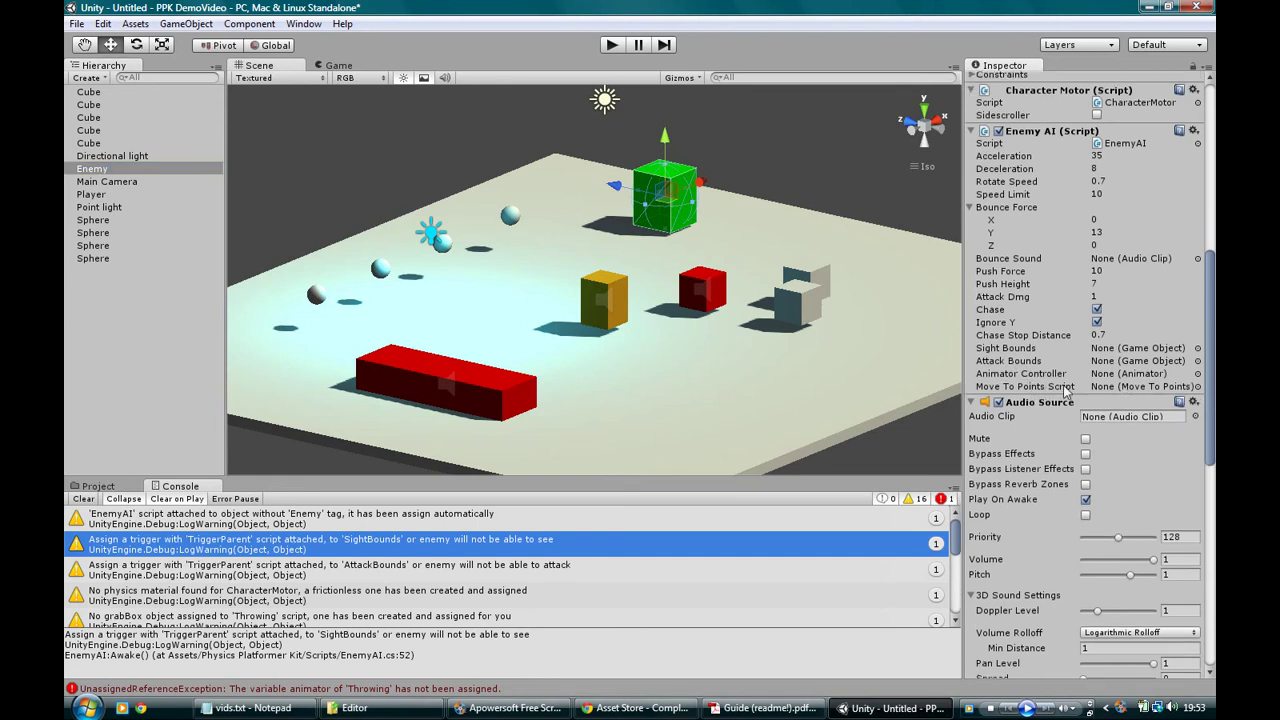
click(765, 708)
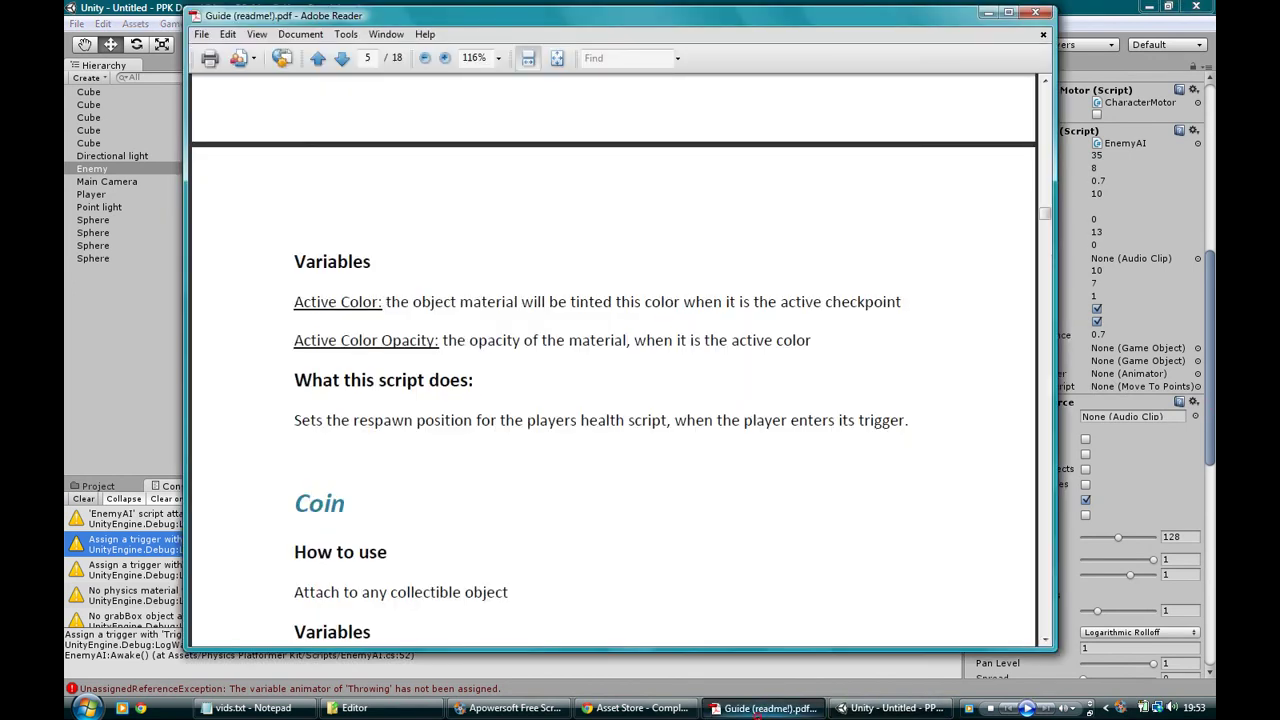
click(765, 708)
click(765, 708)
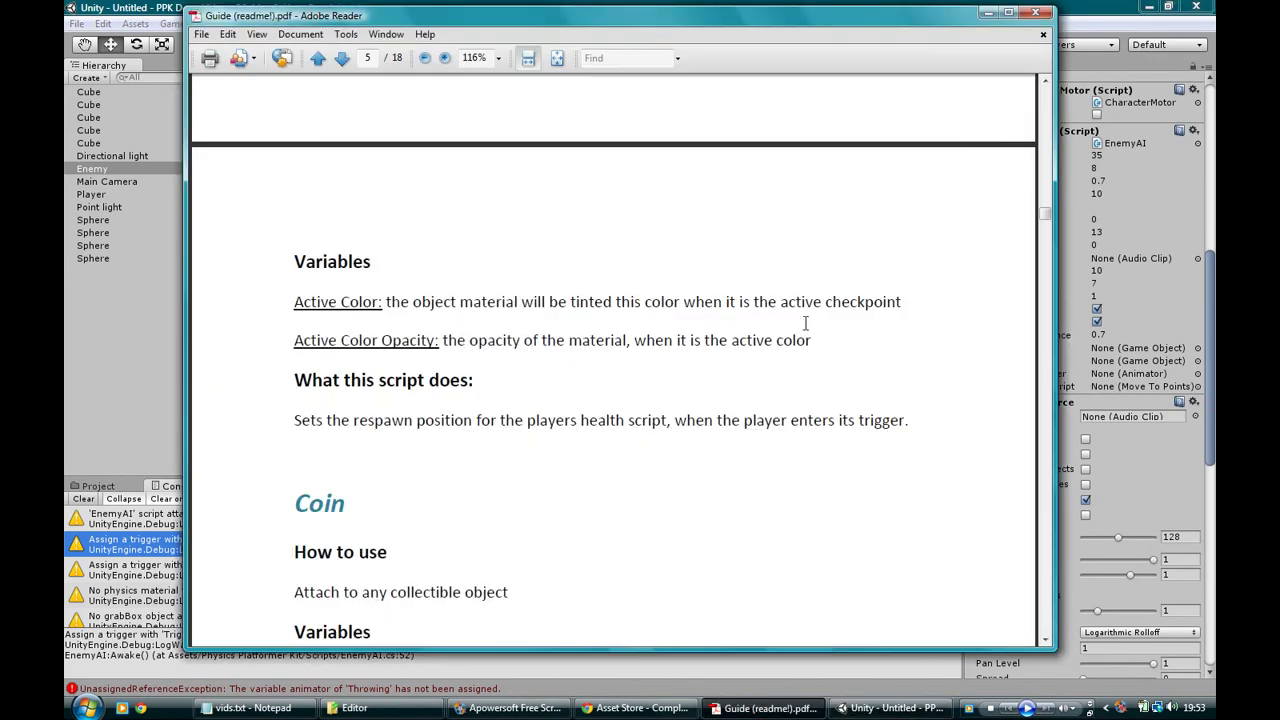
key(ctrl+f)
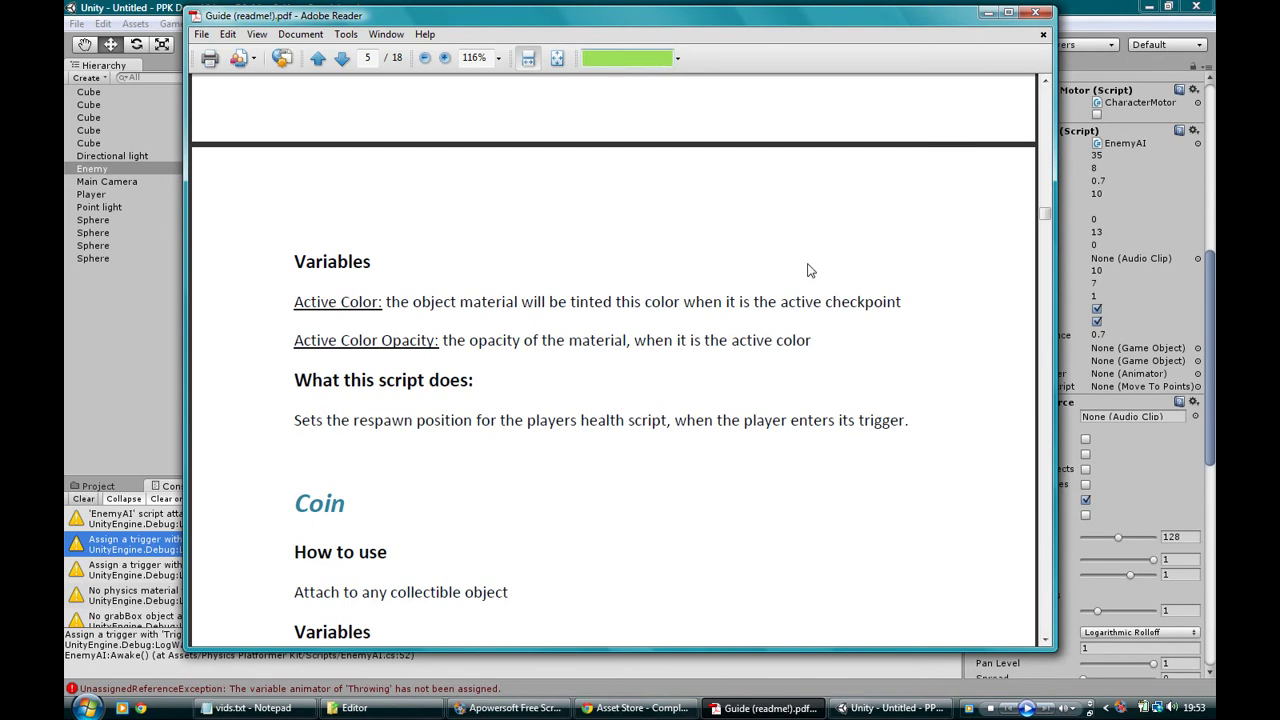
text(sight bounds)
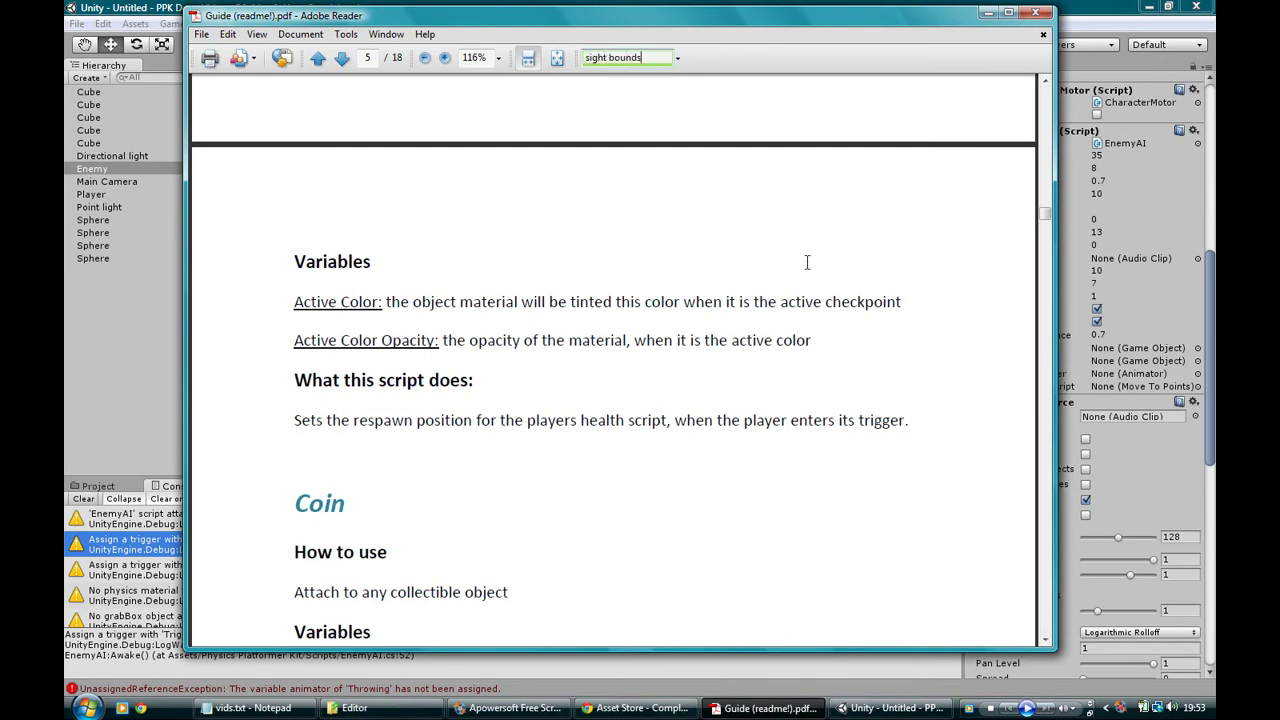
key(Return)
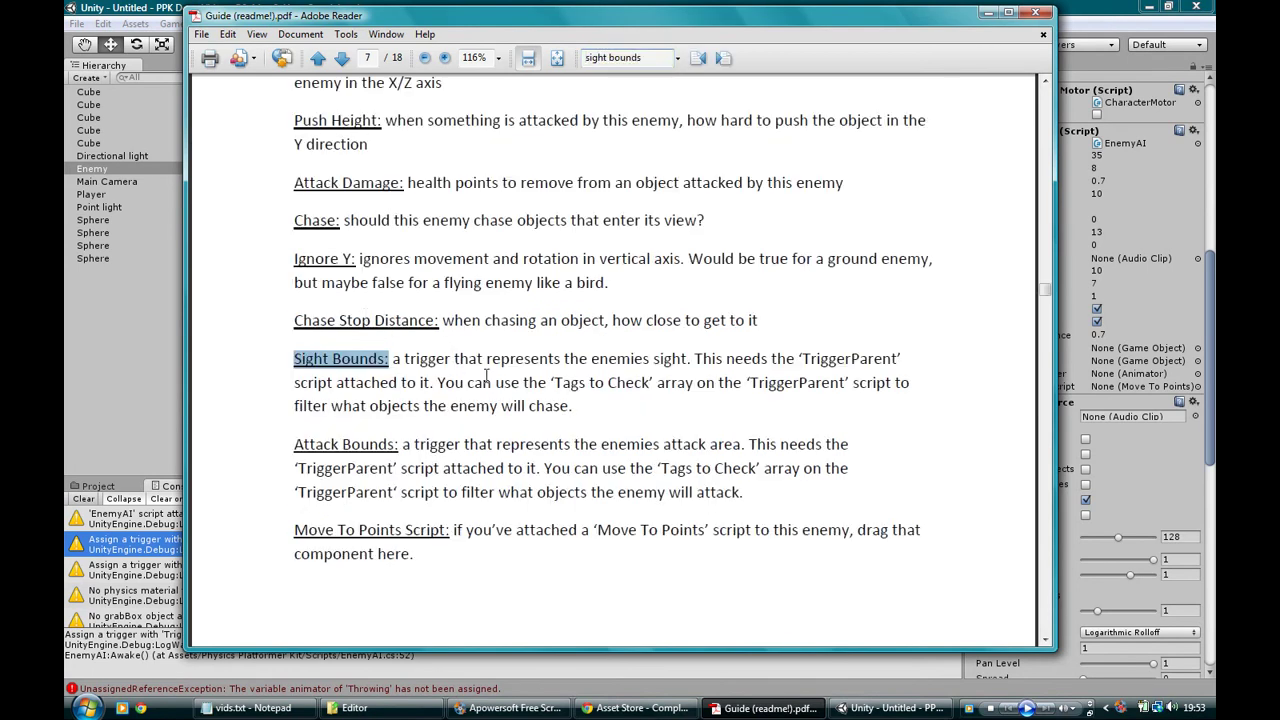
- Read the guide's Sight Bounds entry about the TriggerParent script and its Tags to Check array, then return to Unity
drag(696, 358, 694, 382)
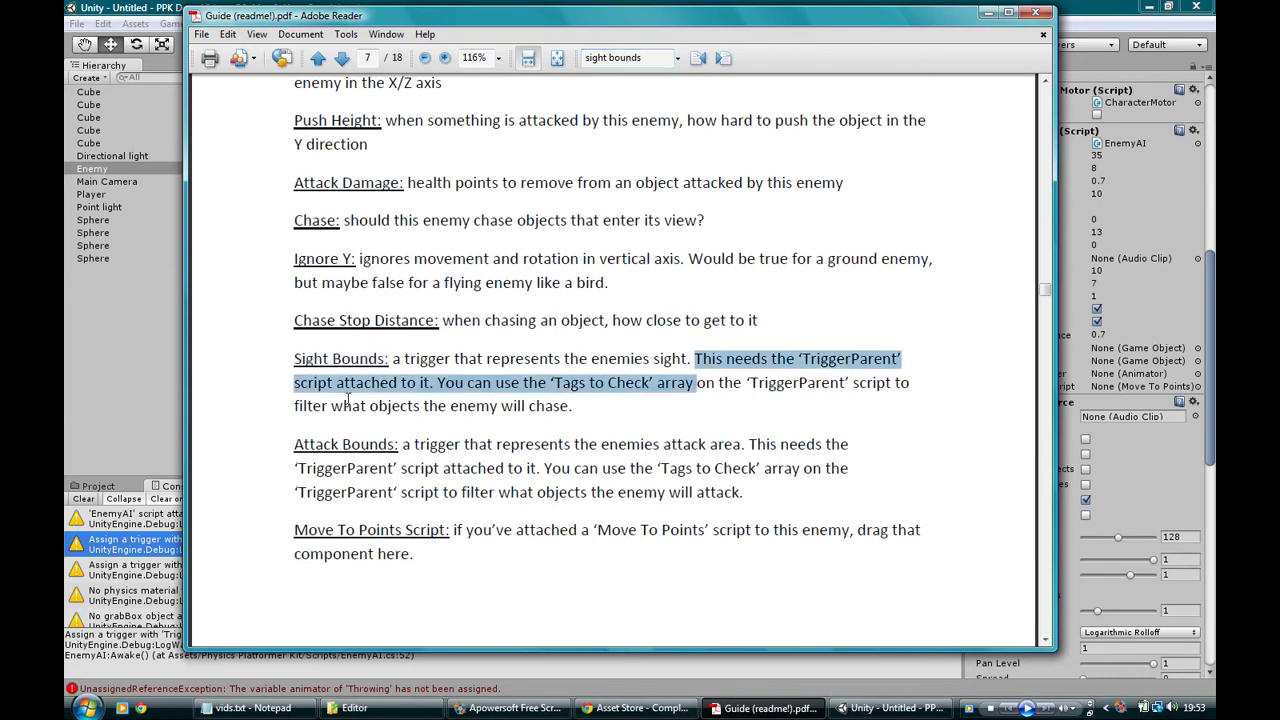
drag(435, 383, 806, 382)
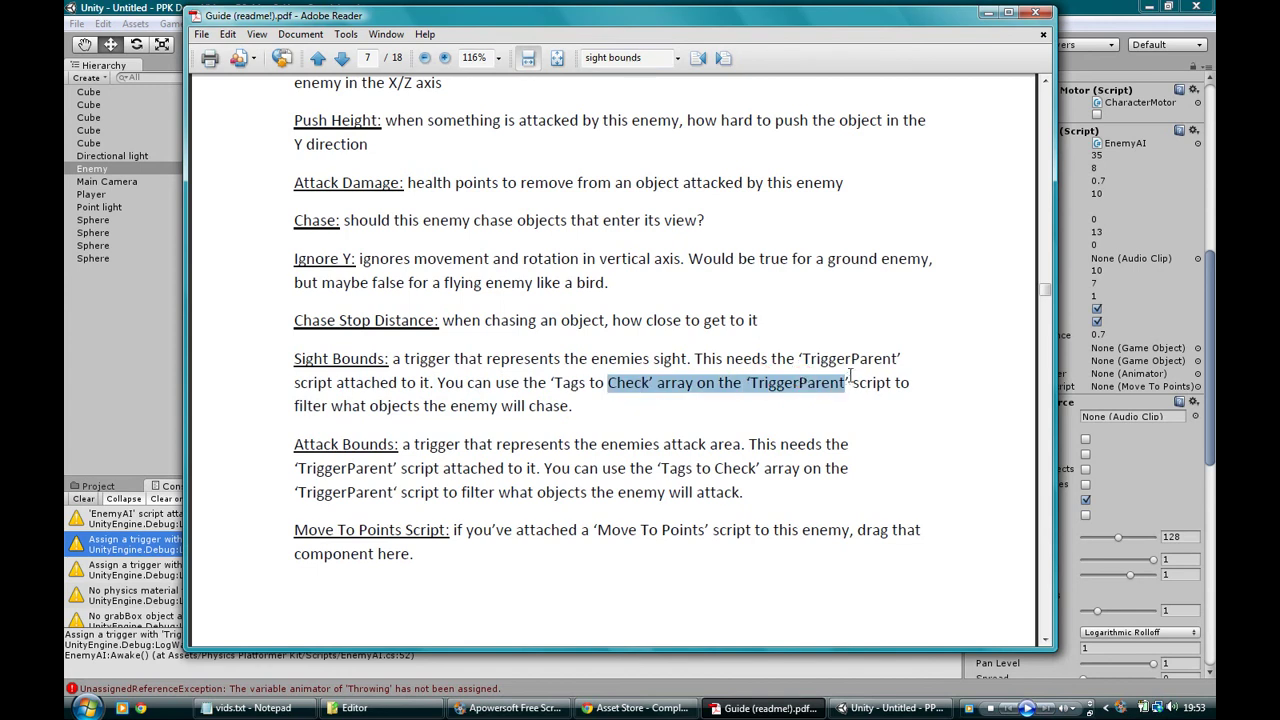
click(853, 390)
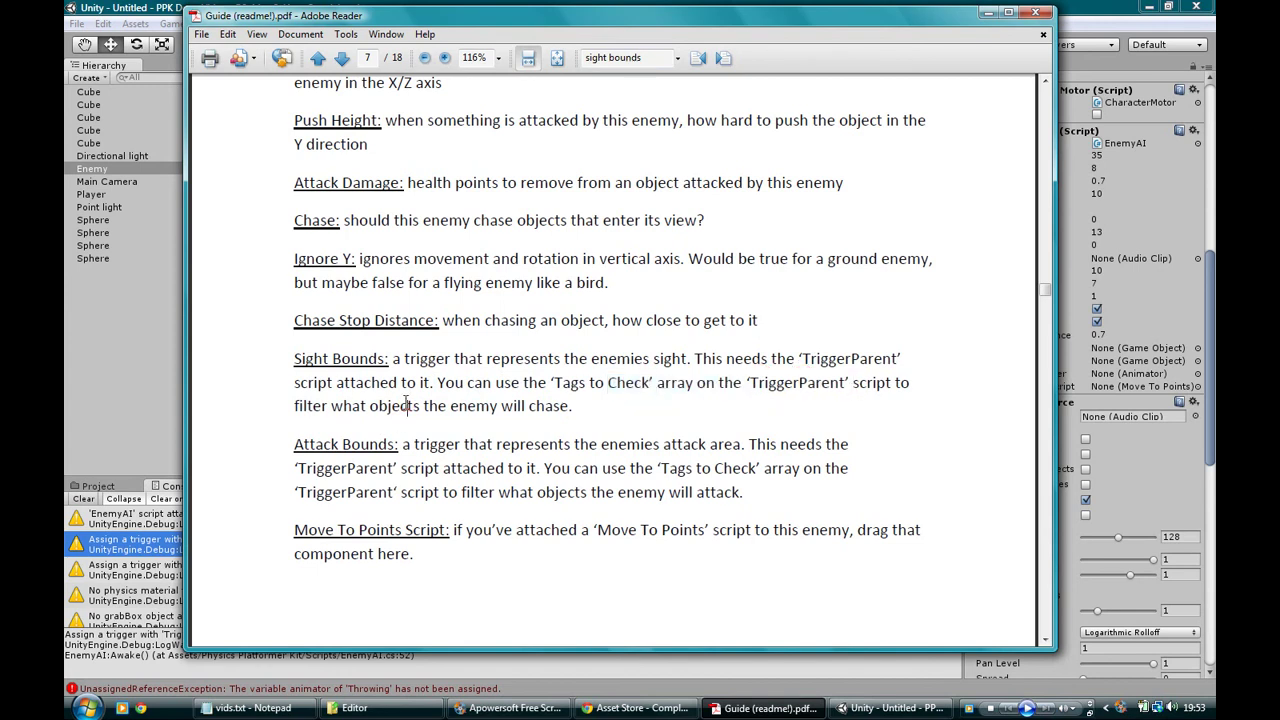
drag(370, 406, 573, 406)
click(568, 380)
click(765, 708)
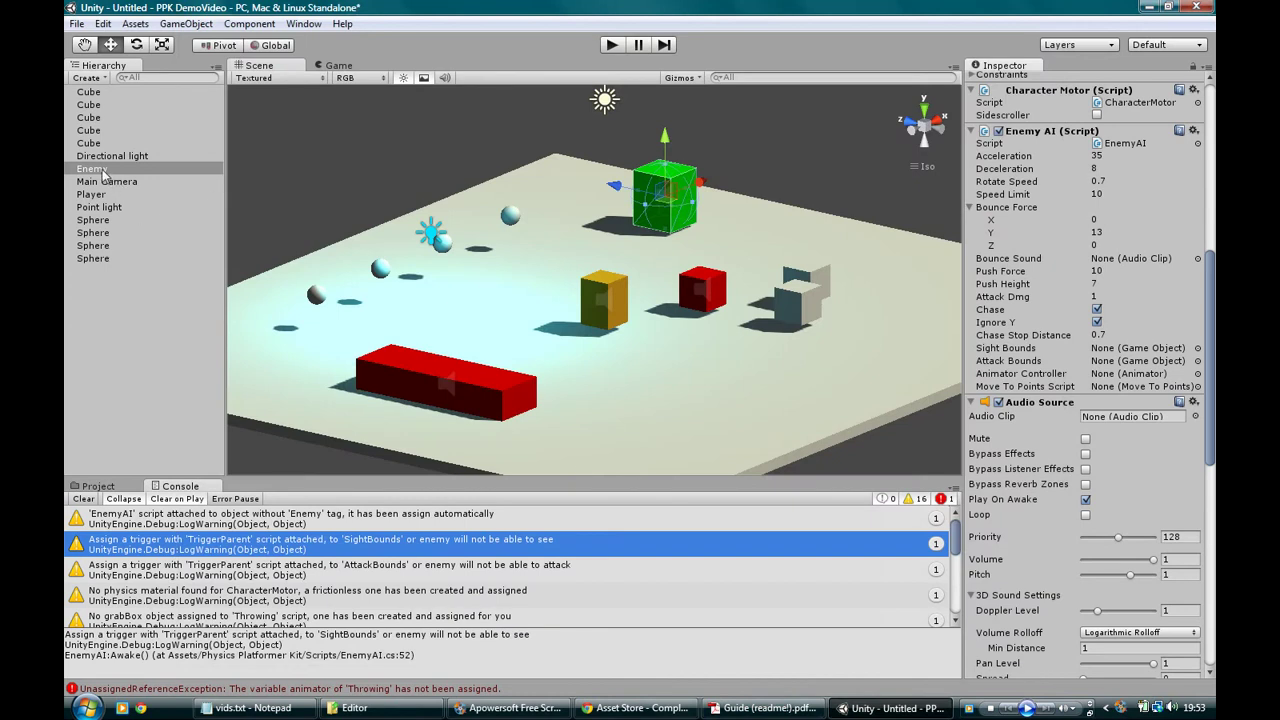
key(ctrl+shift+n)
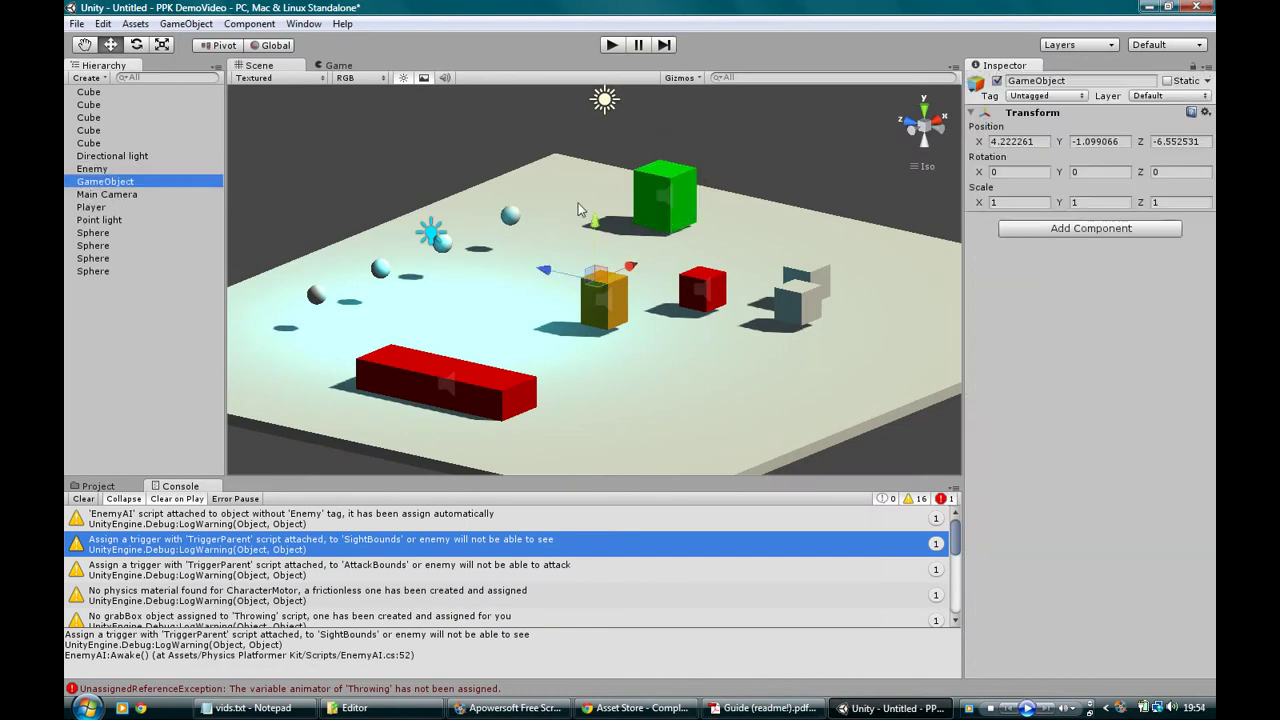
drag(590, 218, 592, 172)
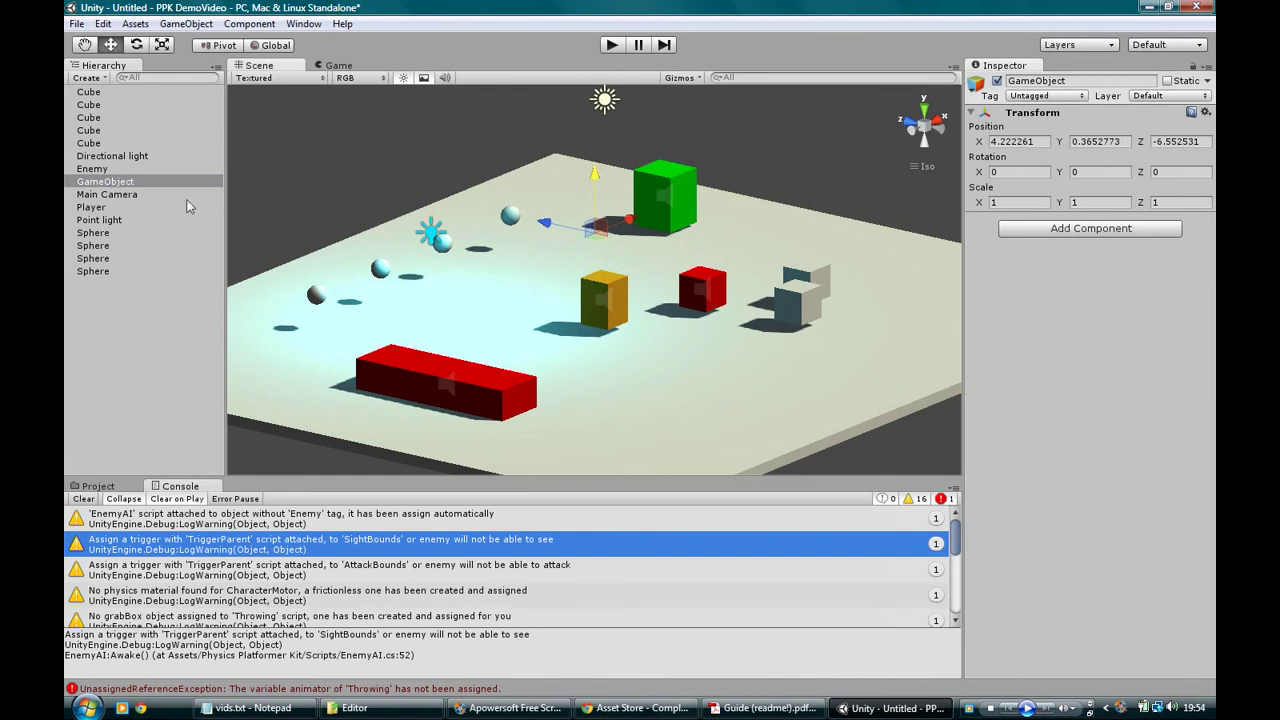
click(186, 23)
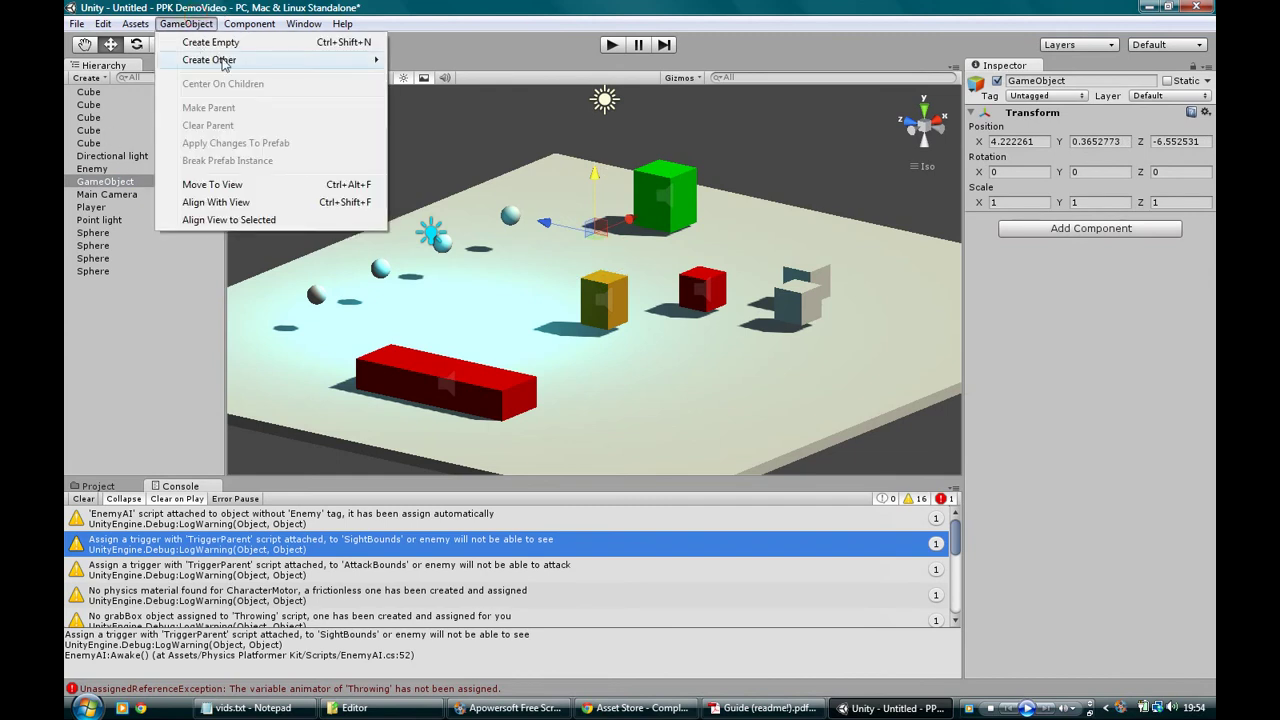
click(432, 12)
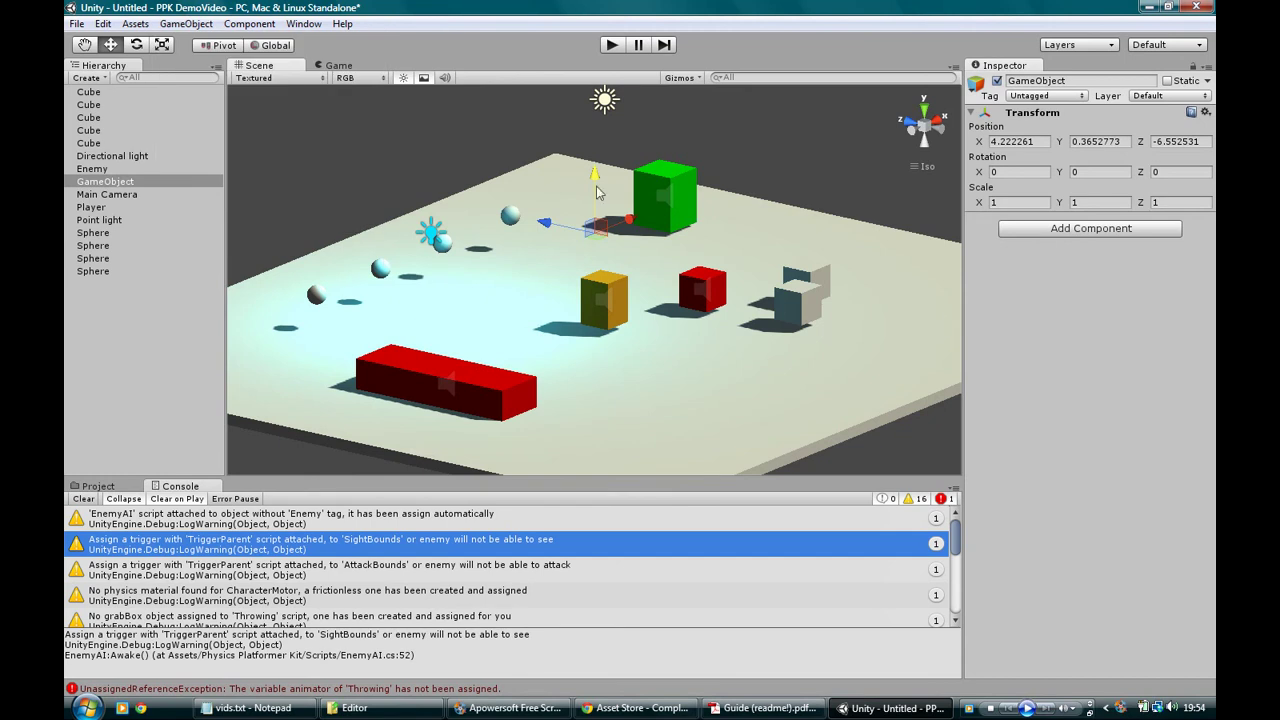
click(1100, 232)
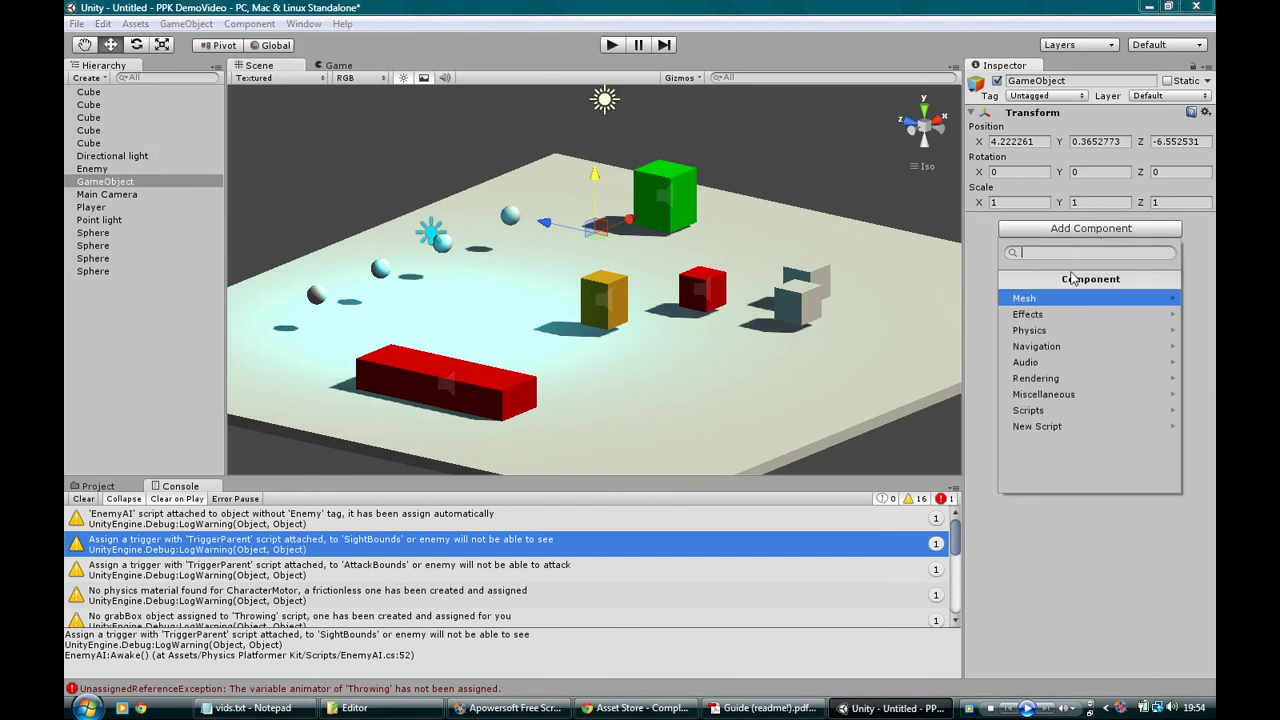
click(110, 182)
key(Delete)
- Create a sphere near the green Enemy cube and scale it uniformly to about 6.56
click(101, 172)
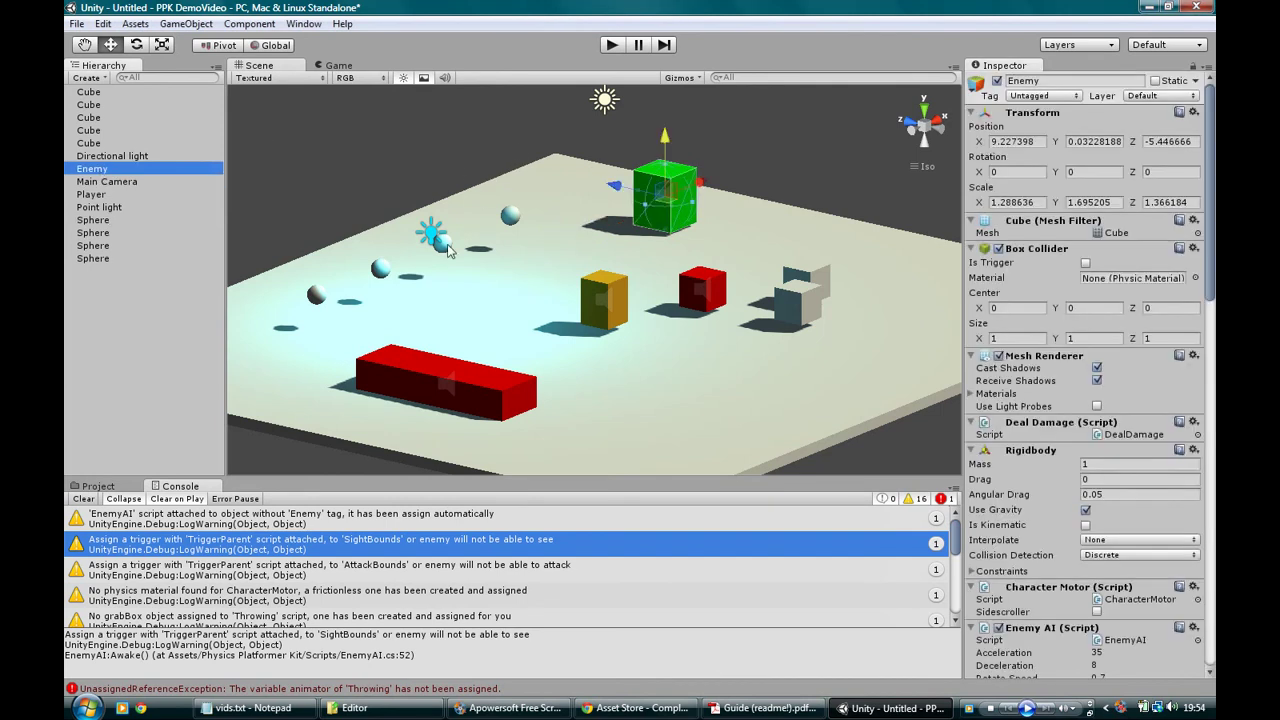
key(f)
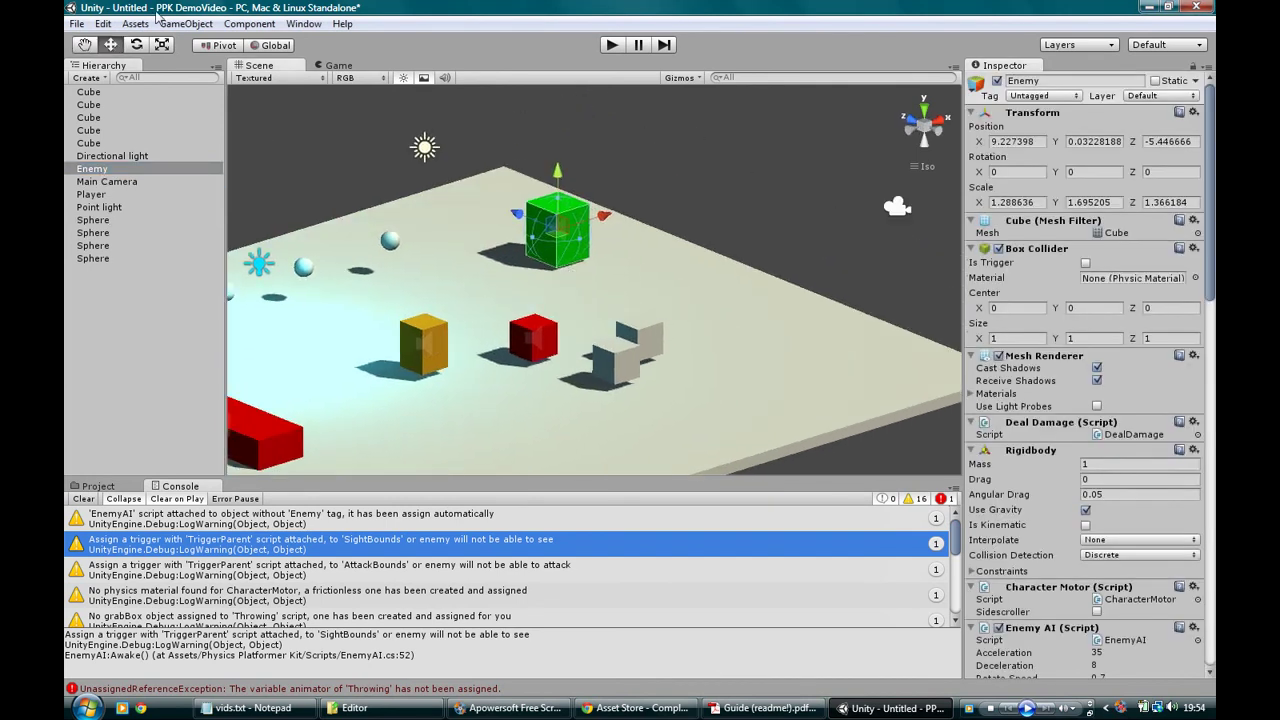
click(186, 23)
mouse_move(205, 60)
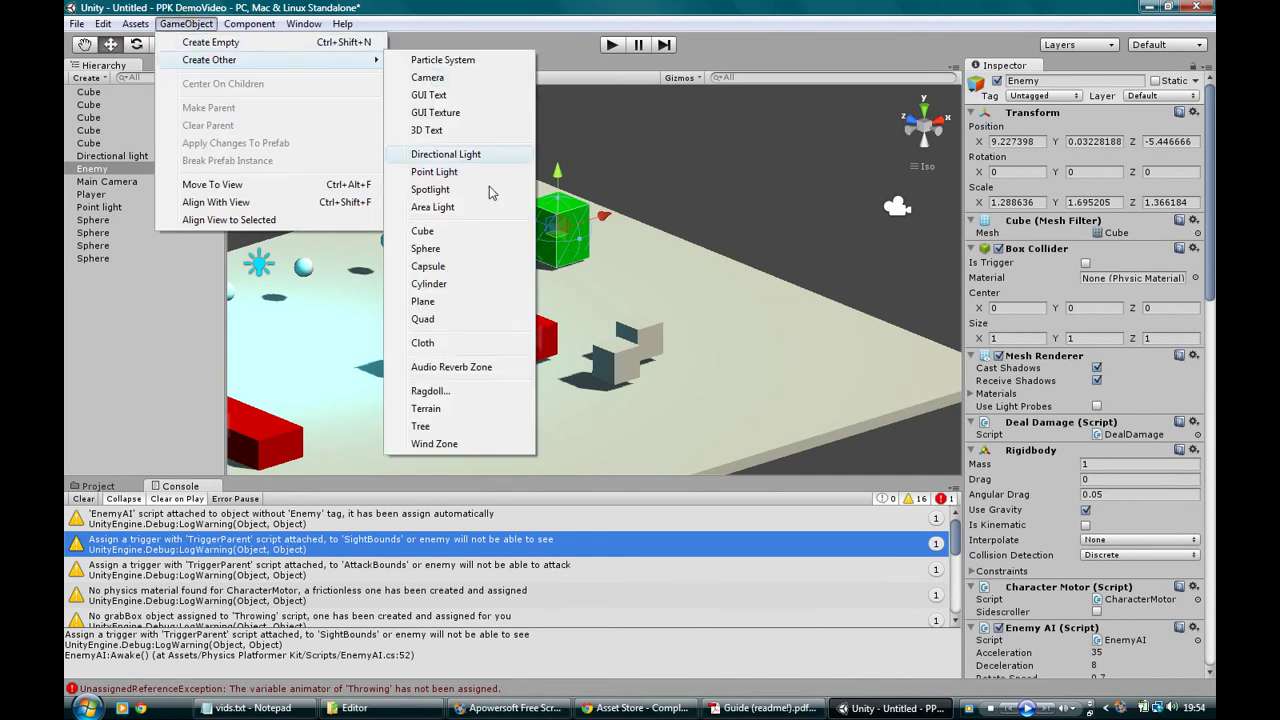
click(450, 248)
key(r)
drag(596, 283, 680, 225)
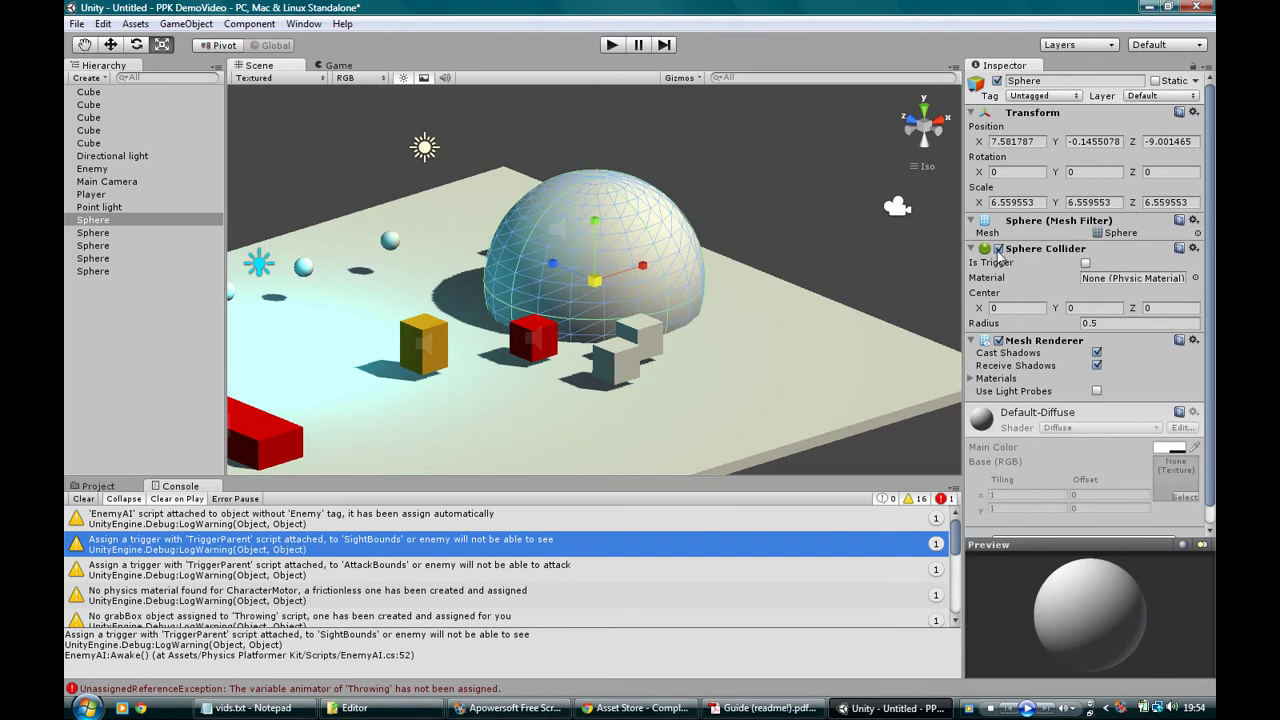
- Turn the sphere into an unrendered trigger by setting Is Trigger and disabling its Mesh Renderer, and scale it up to about 14.45
click(1086, 263)
click(998, 341)
drag(602, 286, 678, 335)
- Move the sphere trigger onto the green Enemy cube, to about X 9.59, Z -6.30
right_drag(578, 325, 640, 362)
alt+drag(697, 354, 630, 325)
key(w)
drag(563, 290, 480, 366)
alt+drag(765, 268, 516, 280)
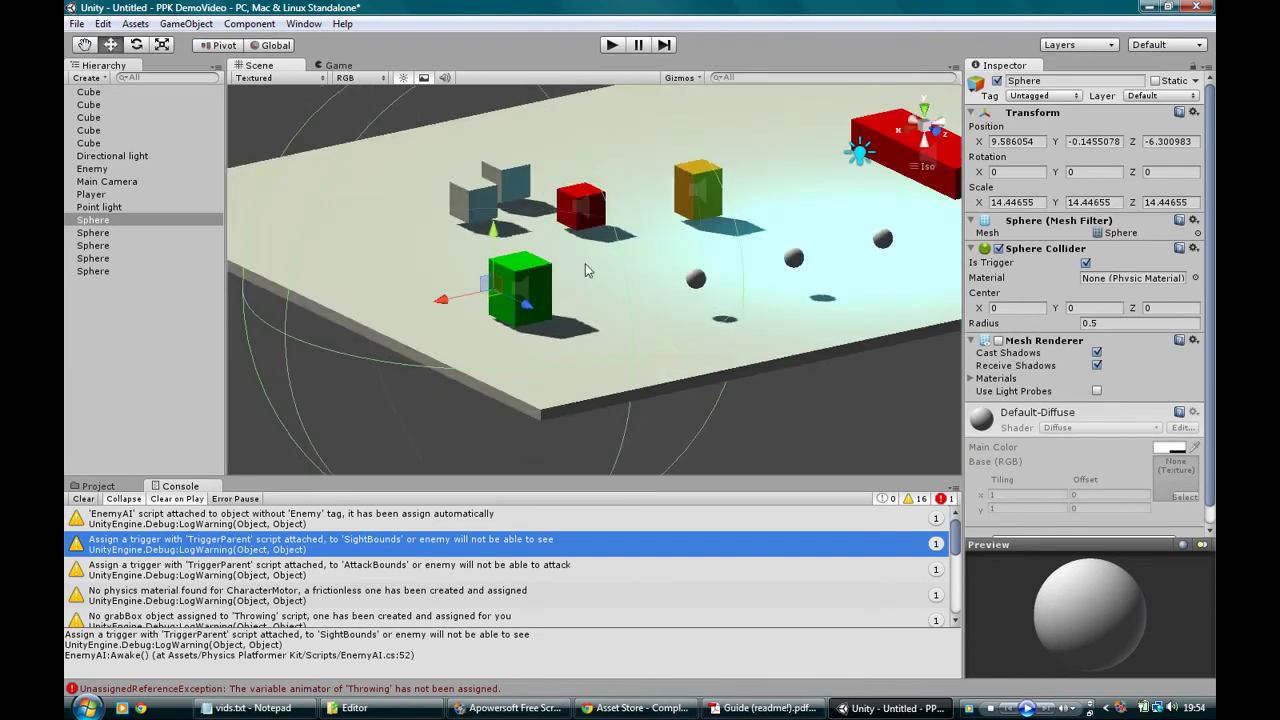
alt+drag(571, 275, 437, 244)
alt+drag(447, 160, 636, 301)
- Scale the sphere trigger around the Enemy down uniformly to about 13.07
scroll(634, 296, down, 3)
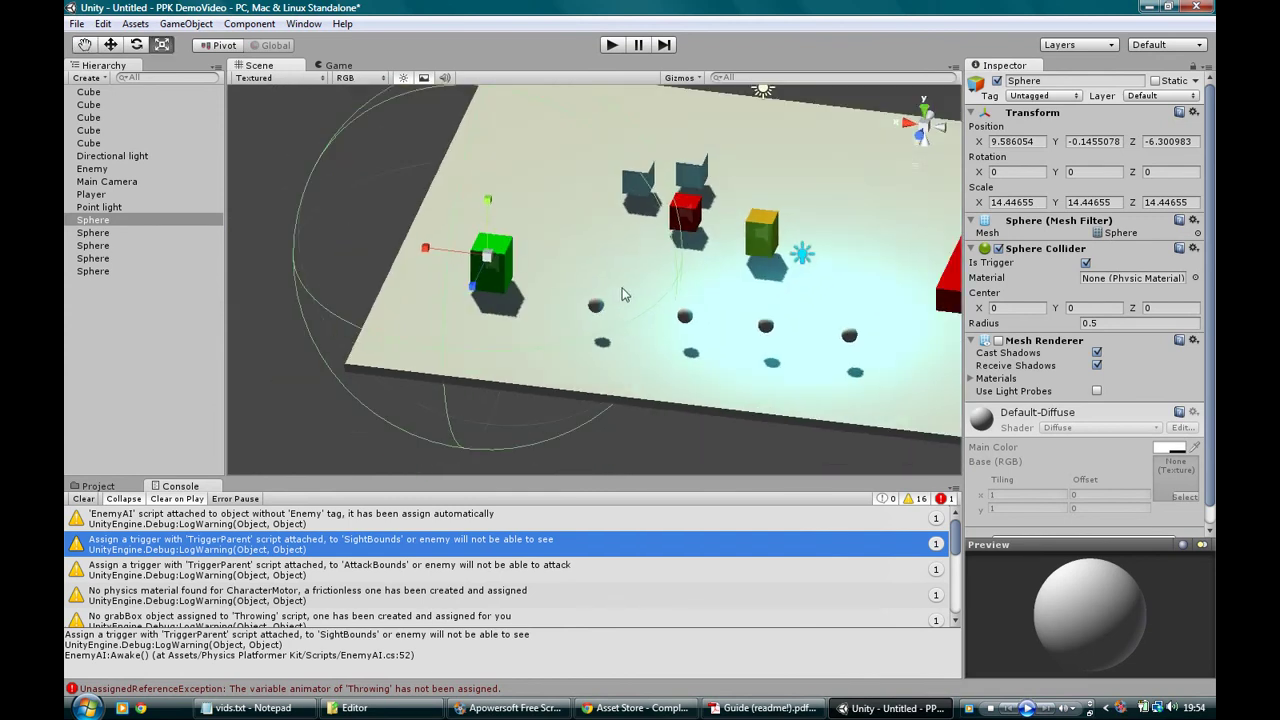
drag(487, 258, 493, 285)
scroll(522, 346, up, 5)
scroll(557, 339, down, 5)
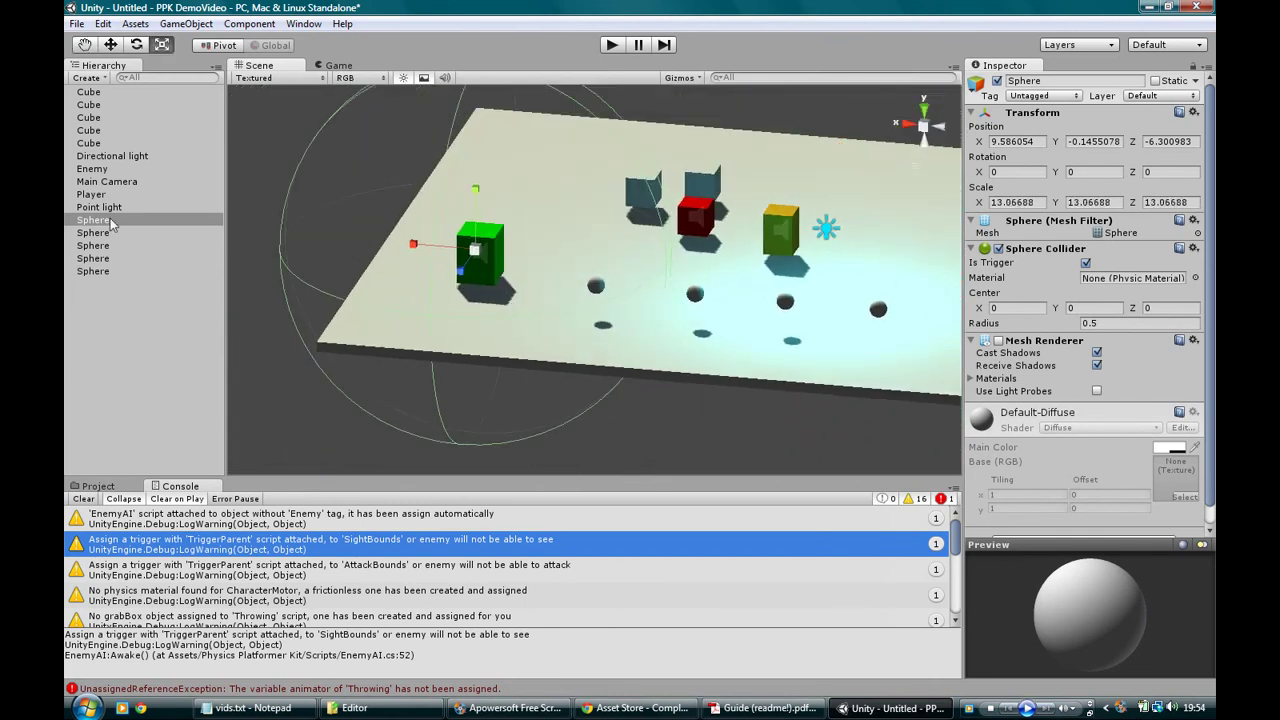
- Rename the sphere trigger to Sight
key(w)
click(1070, 75)
text(Sight)
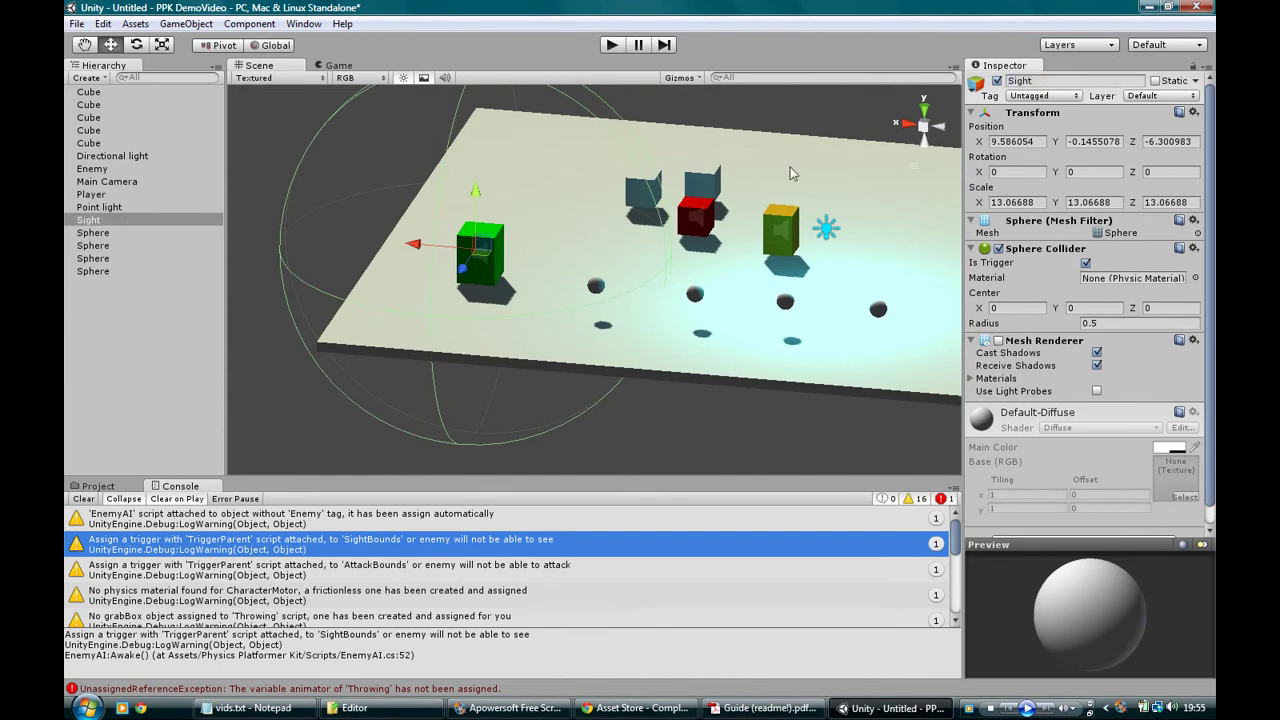
- Add the Trigger Parent script to the Sight object
scroll(1075, 390, down, 1)
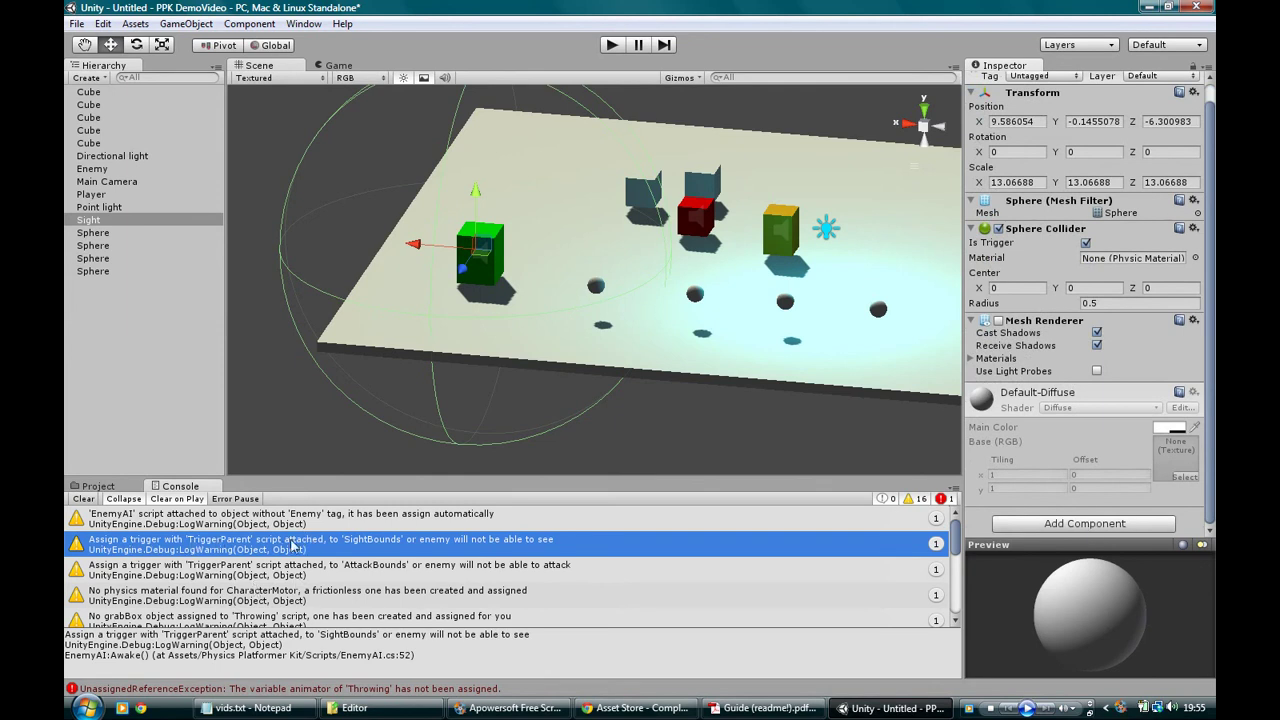
click(1100, 524)
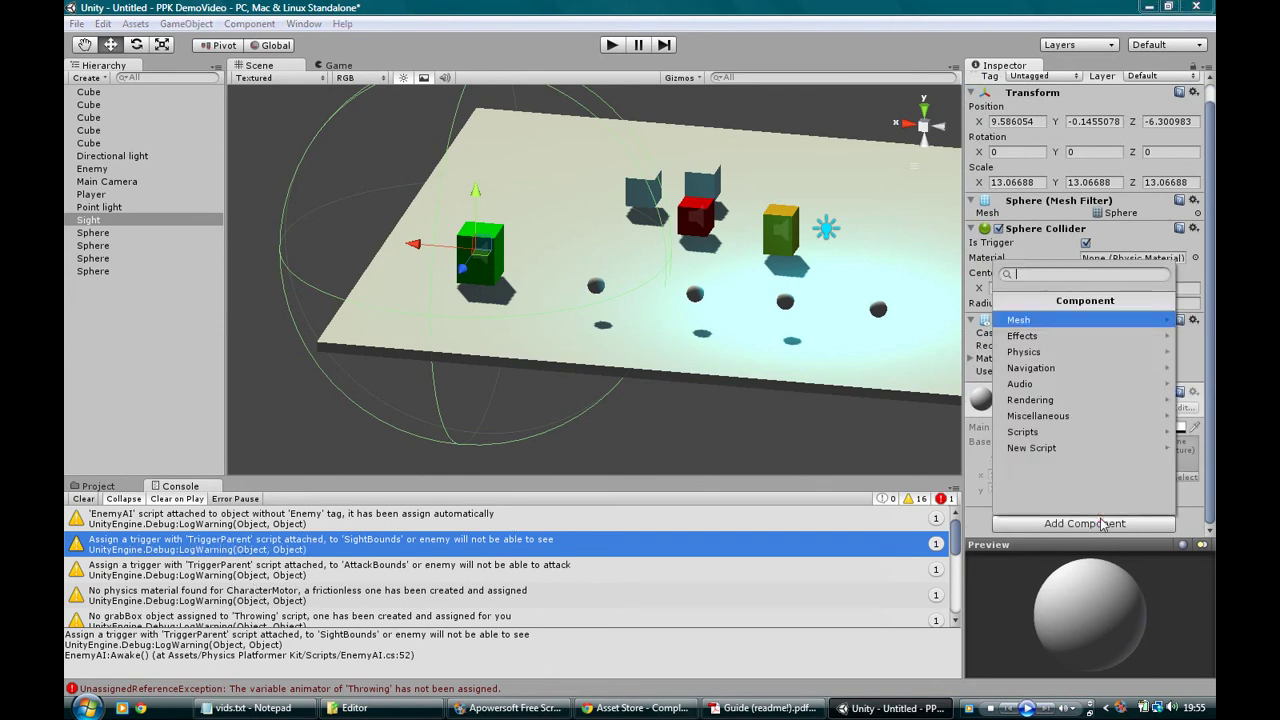
click(1045, 446)
scroll(1070, 360, down, 2)
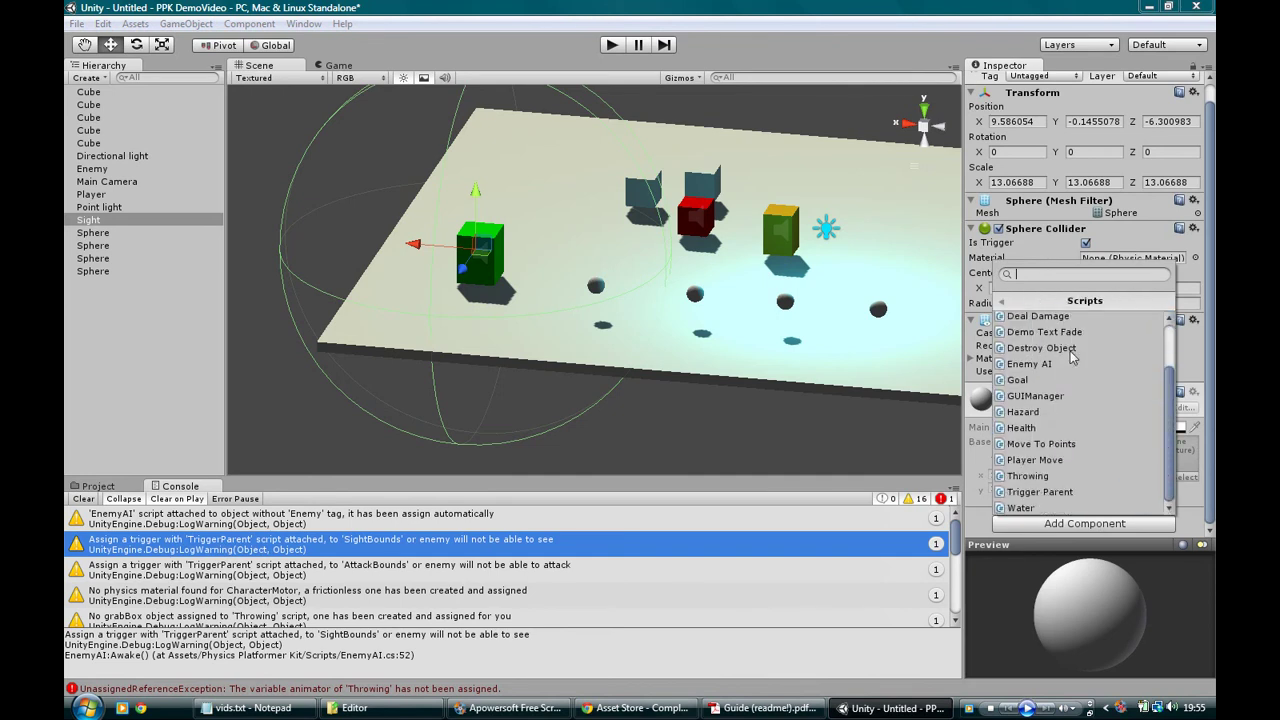
click(1048, 492)
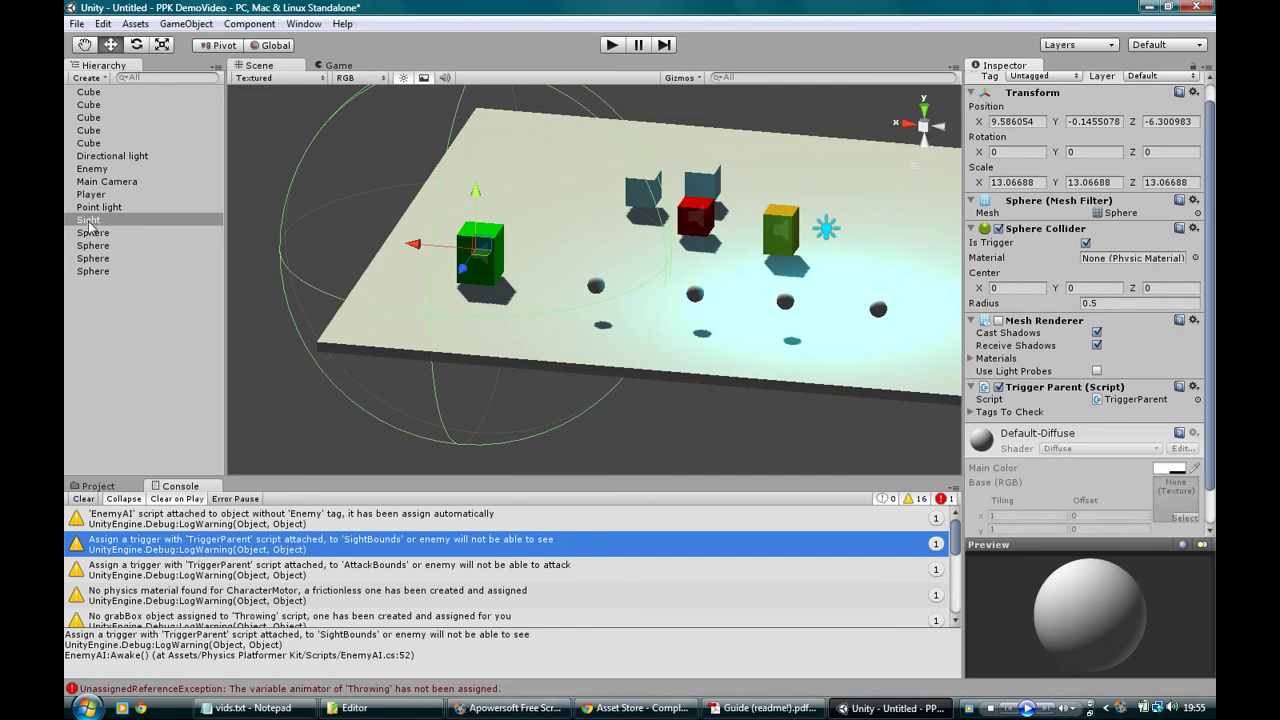
- Make the Sight object a child of Enemy in the scene hierarchy
drag(90, 226, 72, 179)
click(70, 169)
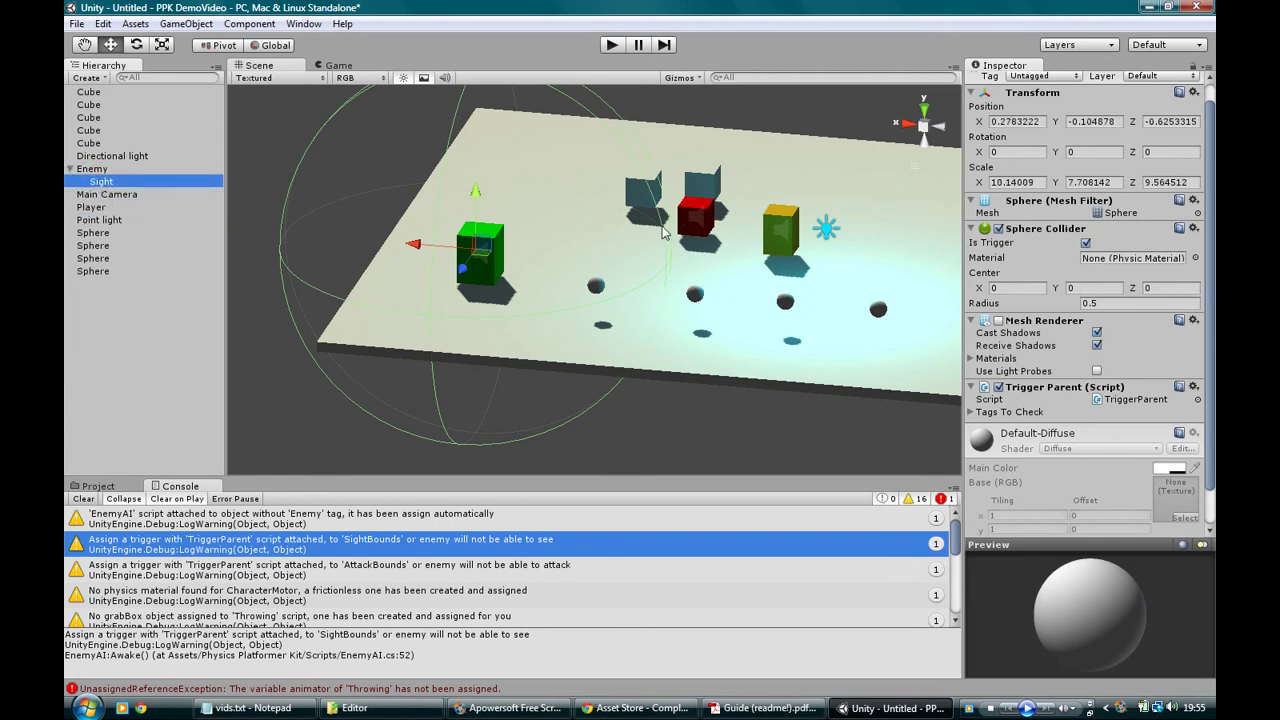
click(89, 170)
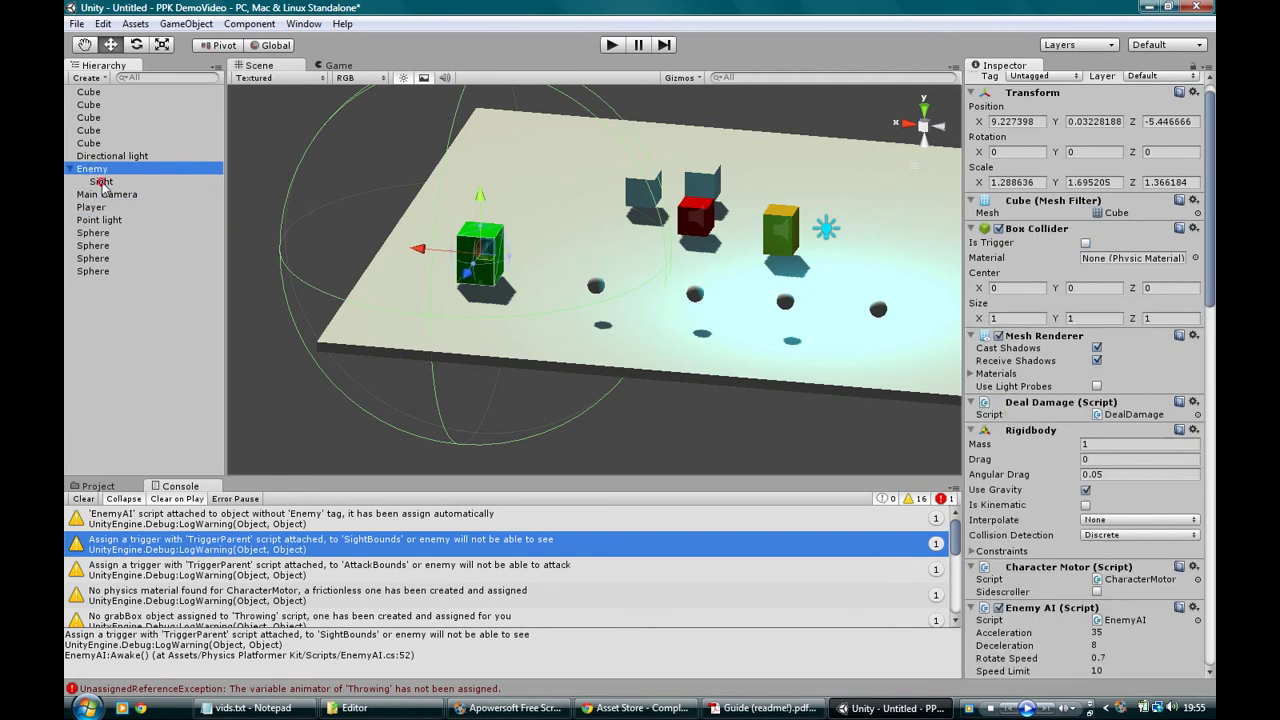
- Give Sight's Trigger Parent script one Tags To Check entry, with Element 0 set to Player
click(102, 183)
click(975, 413)
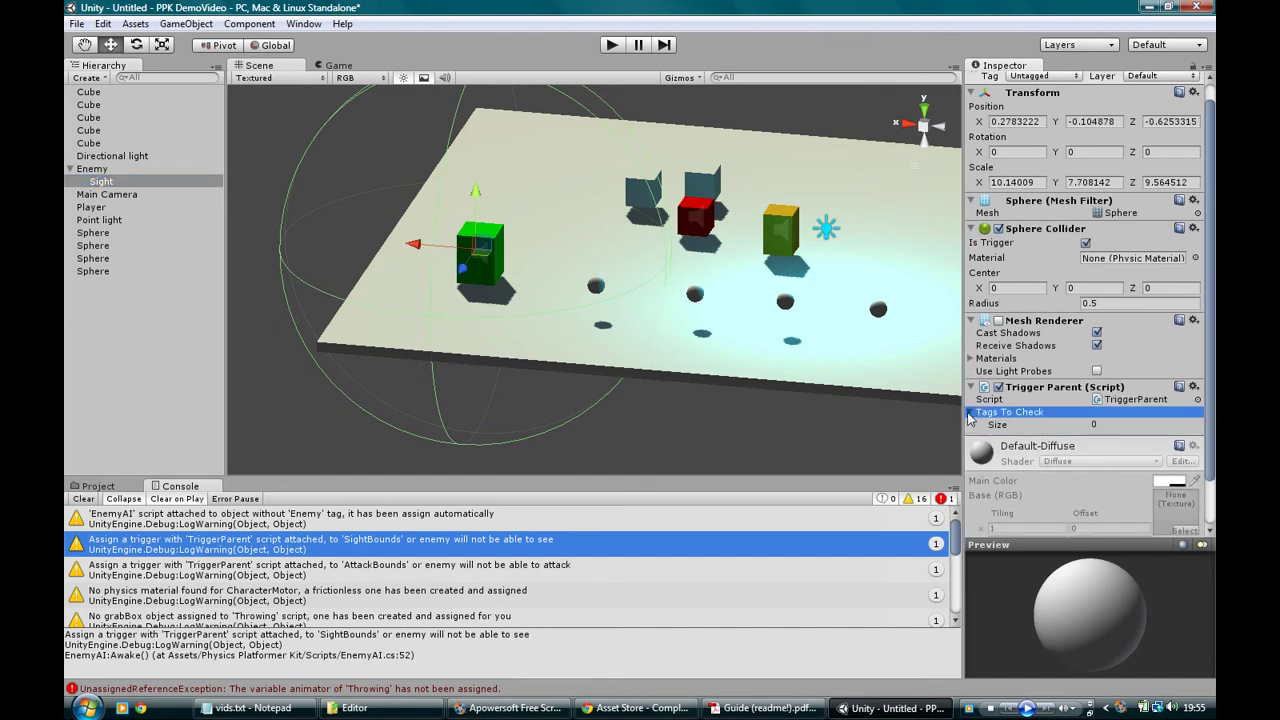
click(1095, 424)
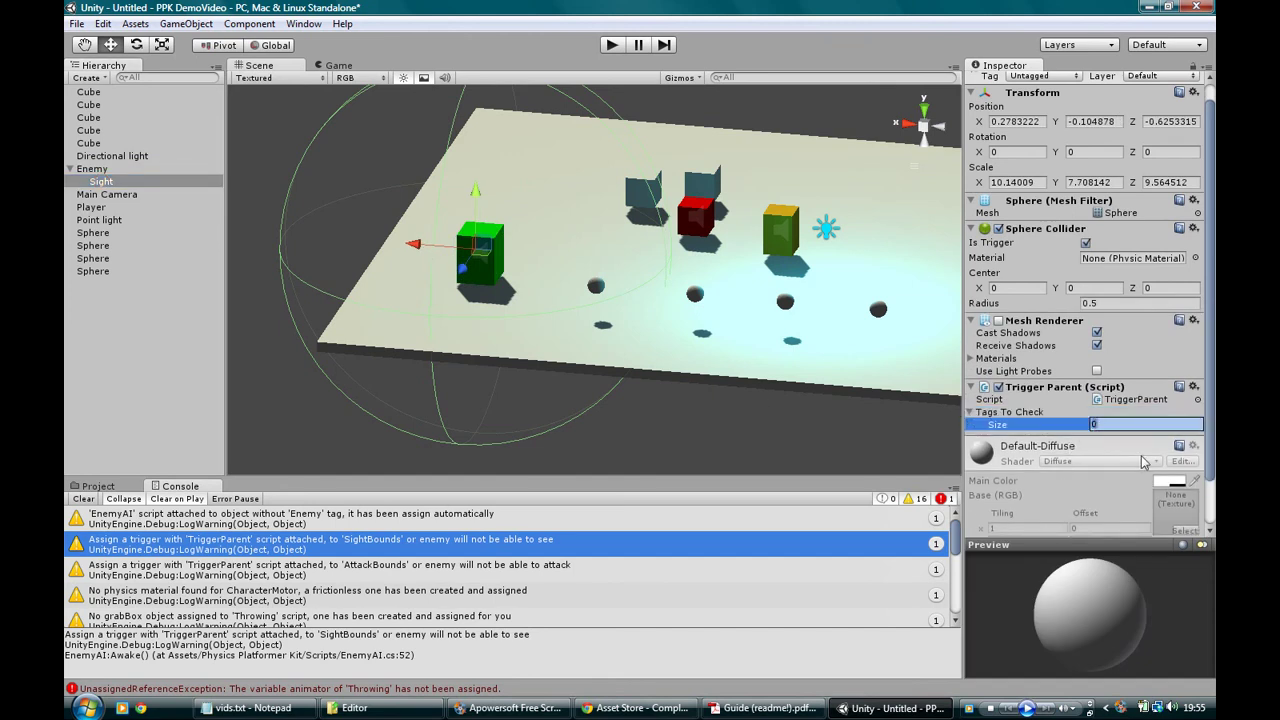
key(Return)
click(1105, 437)
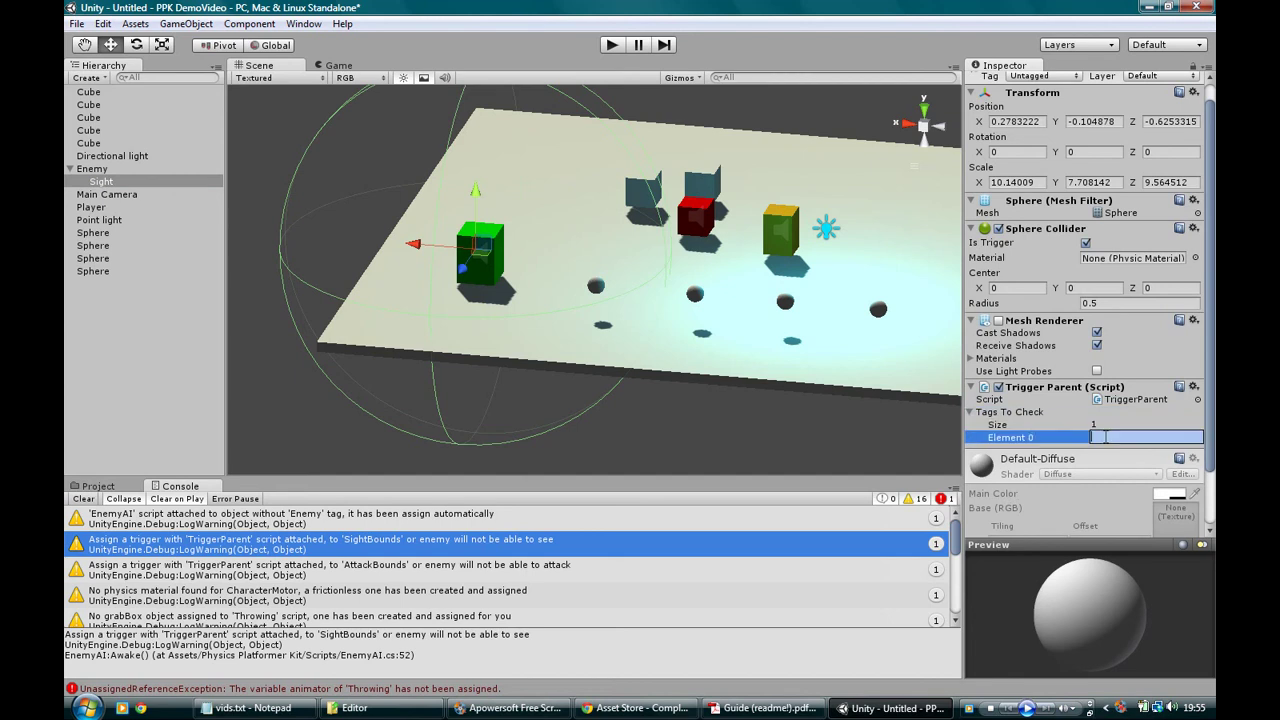
text(Player)
key(Return)
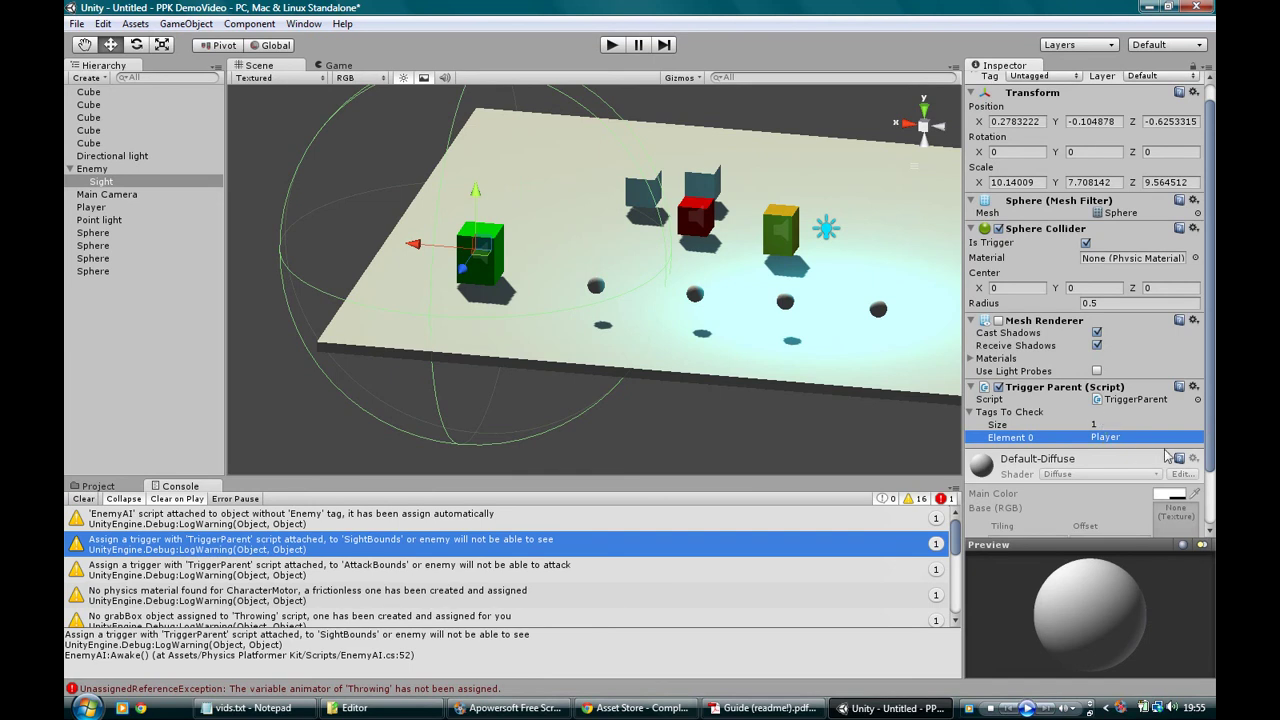
alt+drag(321, 338, 394, 276)
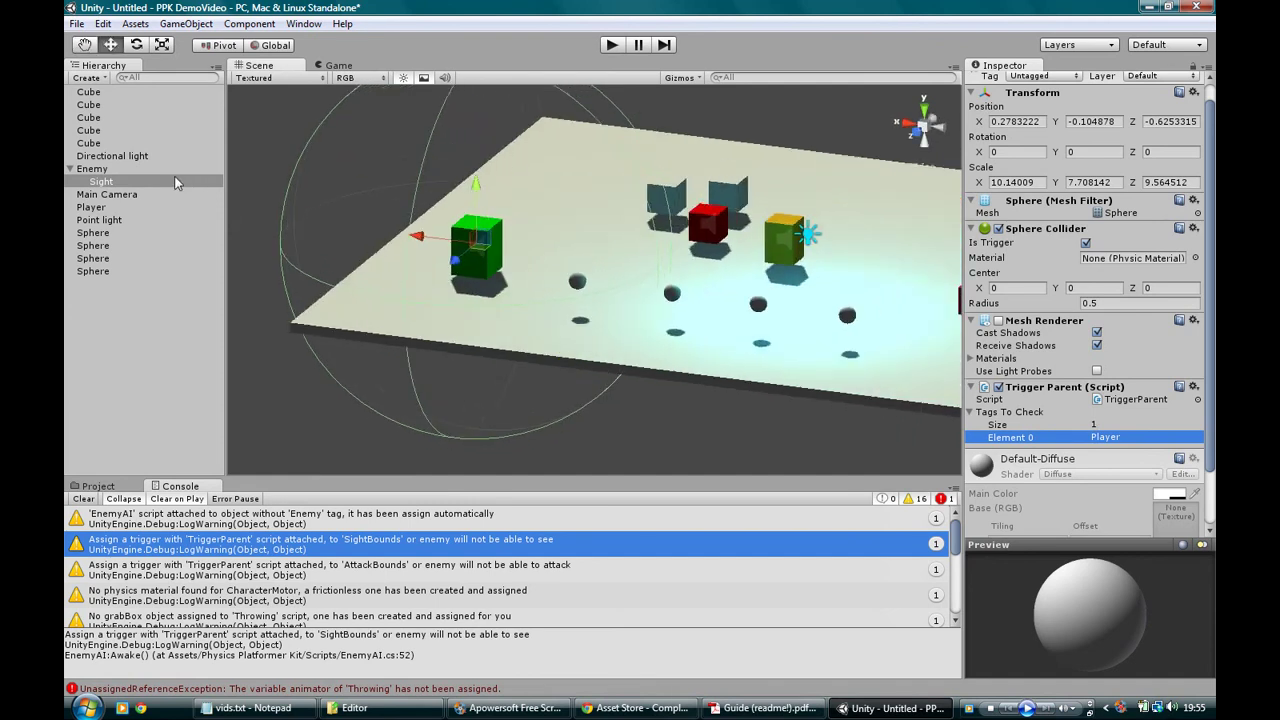
- Assign the Sight object to Sight Bounds in the Enemy's Enemy AI script
click(128, 170)
scroll(1057, 385, down, 10)
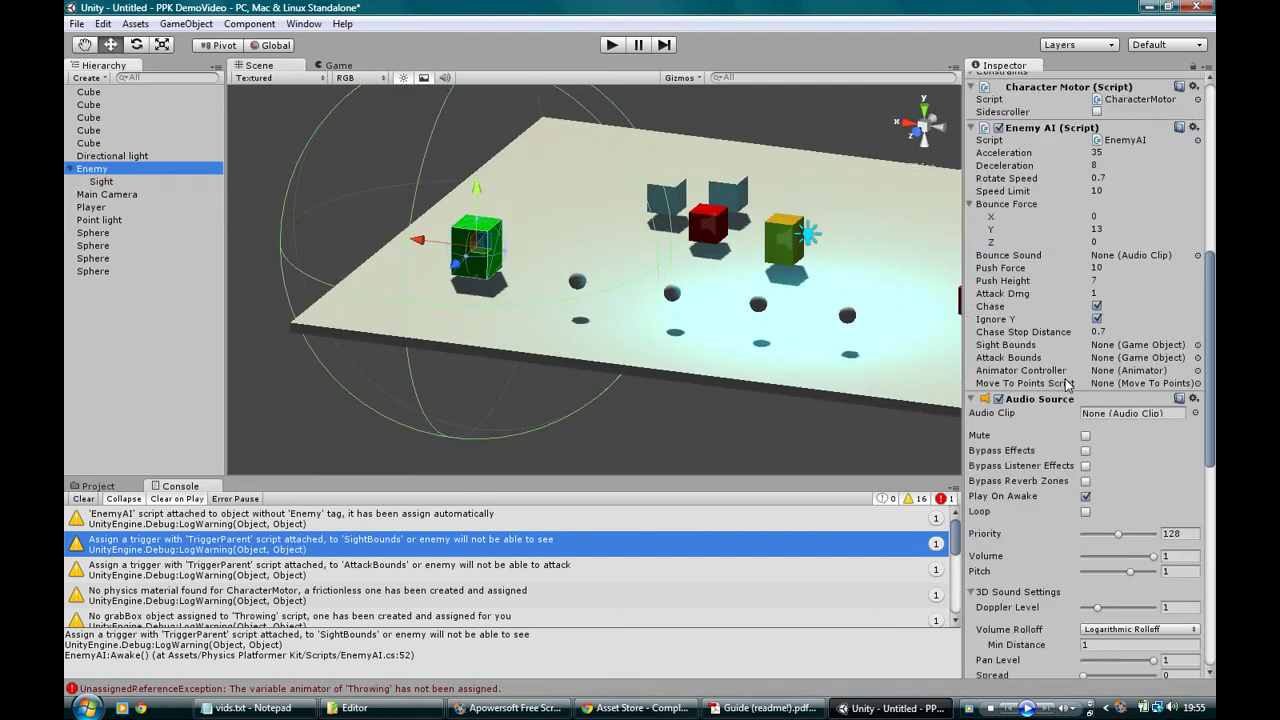
drag(107, 184, 1131, 350)
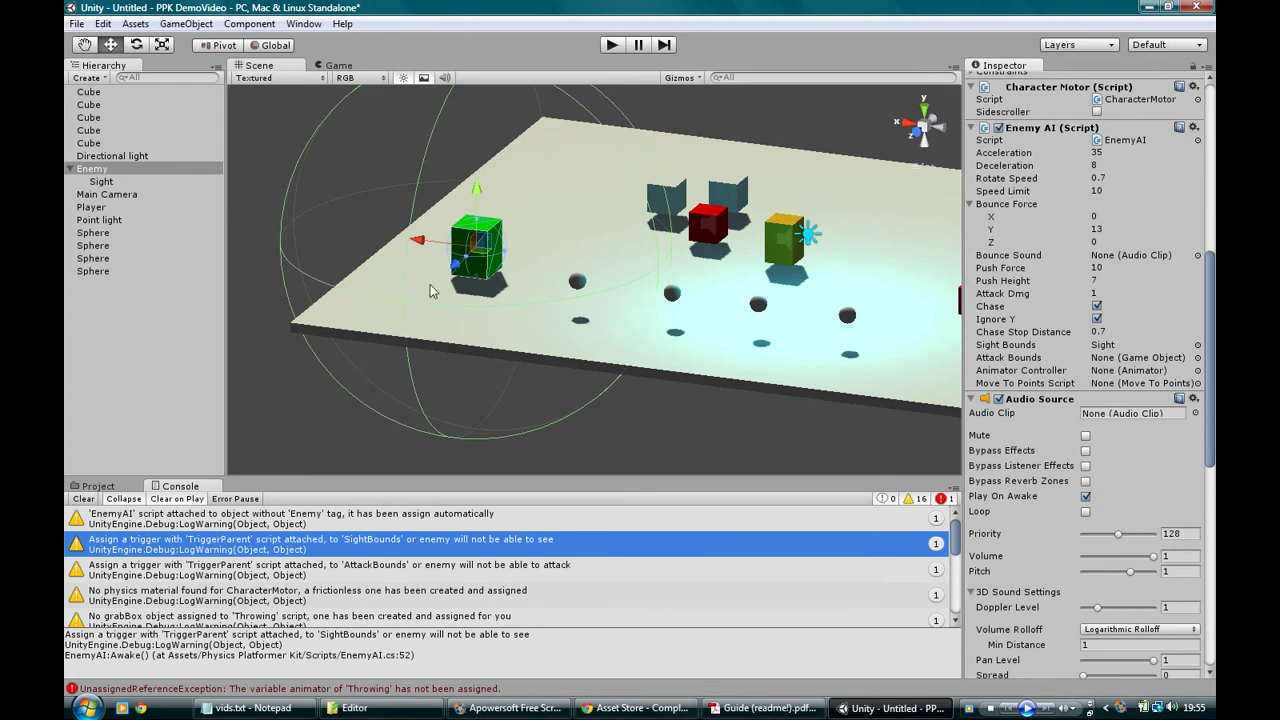
- Create a new cube in the scene near the green enemy
alt+drag(606, 313, 628, 347)
scroll(631, 344, up, 3)
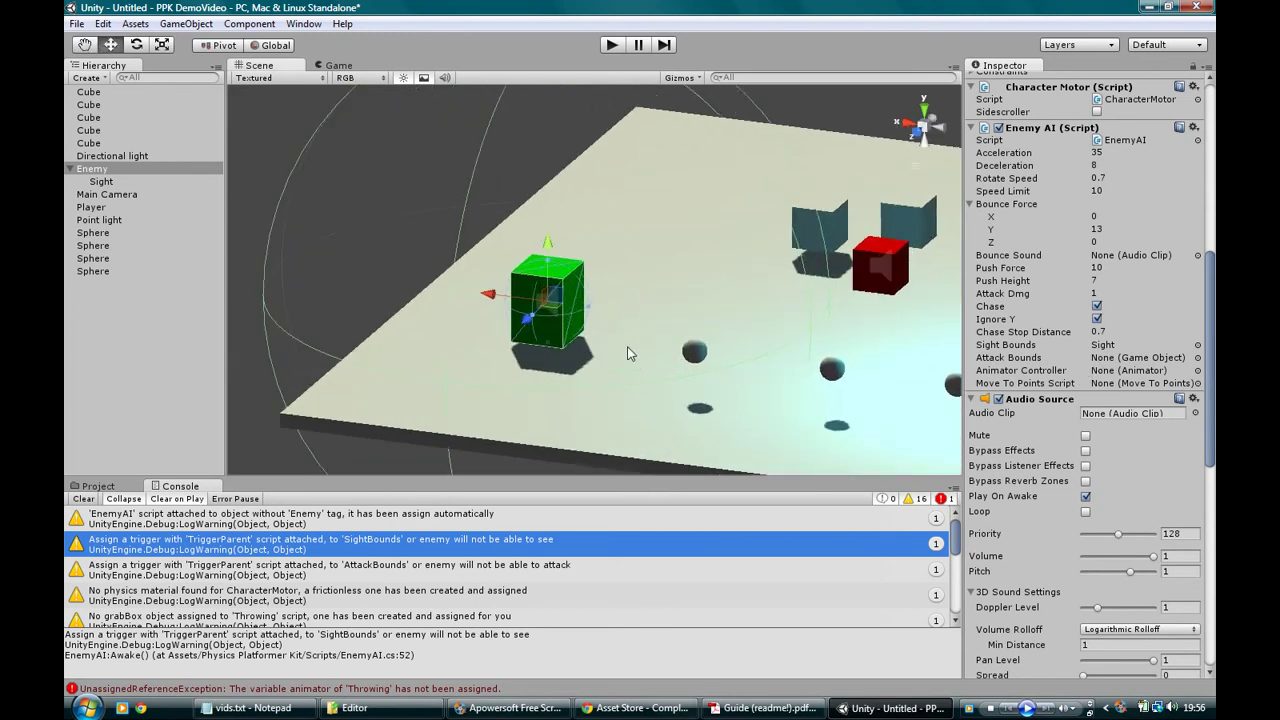
right_drag(631, 344, 628, 376)
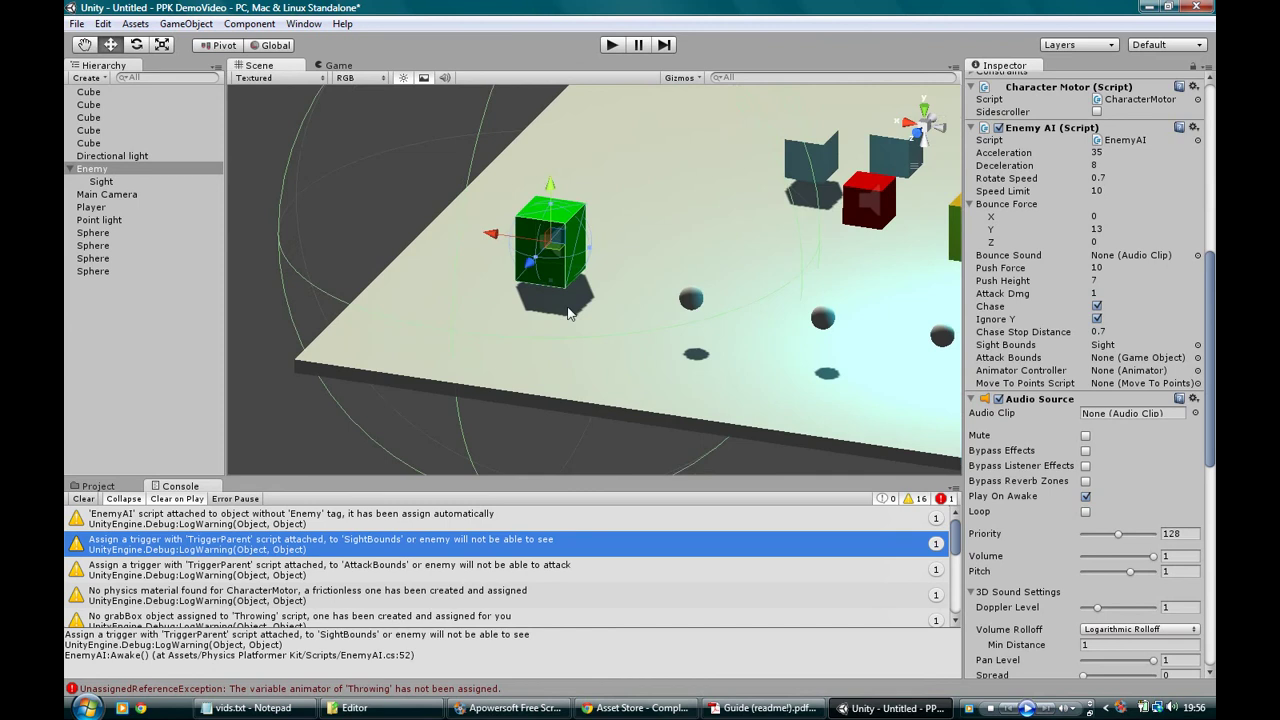
click(101, 182)
click(186, 23)
mouse_move(215, 60)
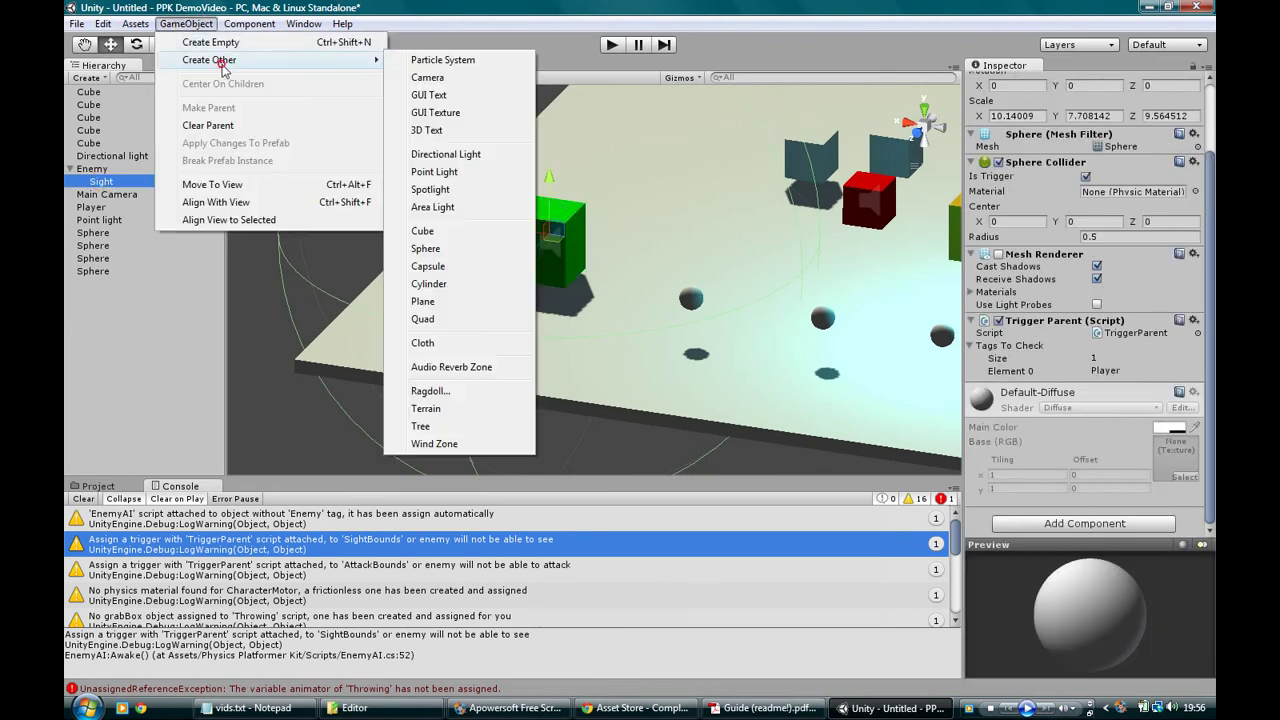
click(434, 233)
alt+drag(533, 303, 546, 286)
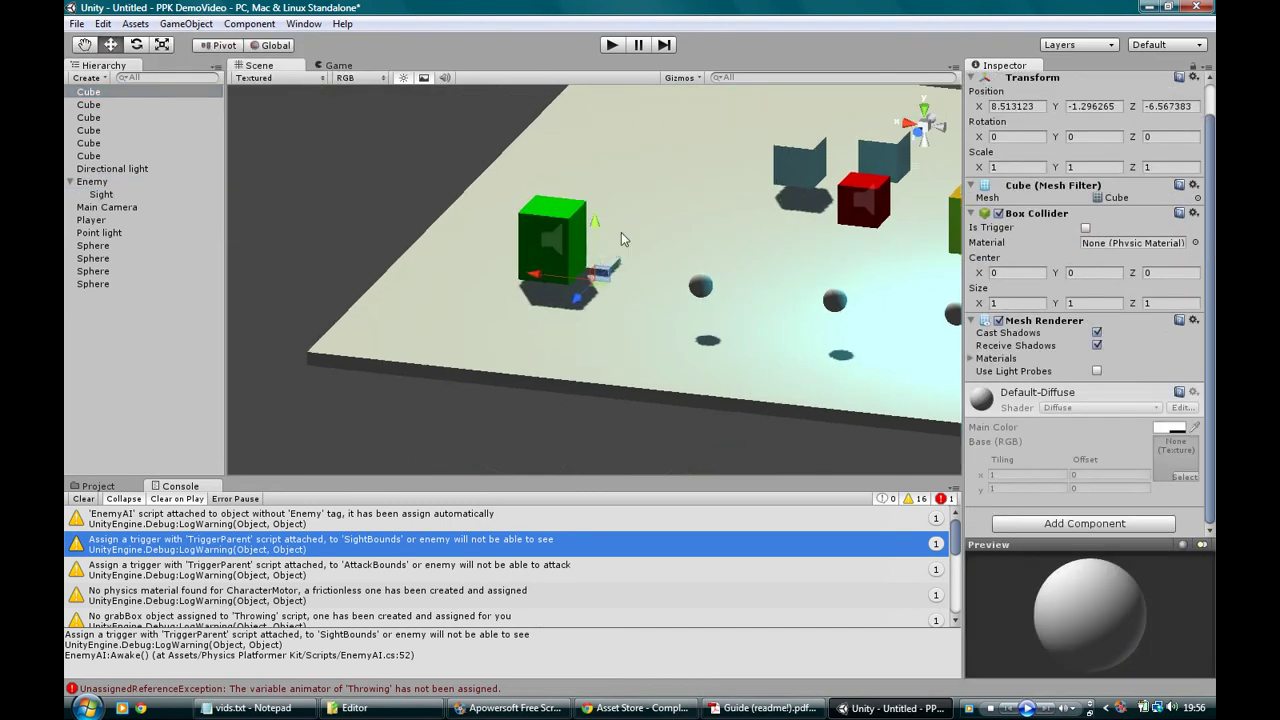
- Raise the new cube to about Y 0.05 beside the enemy and scale it uniformly to about 1.38
drag(588, 200, 588, 176)
key(r)
drag(595, 234, 637, 346)
drag(600, 250, 608, 252)
key(w)
alt+drag(846, 404, 763, 323)
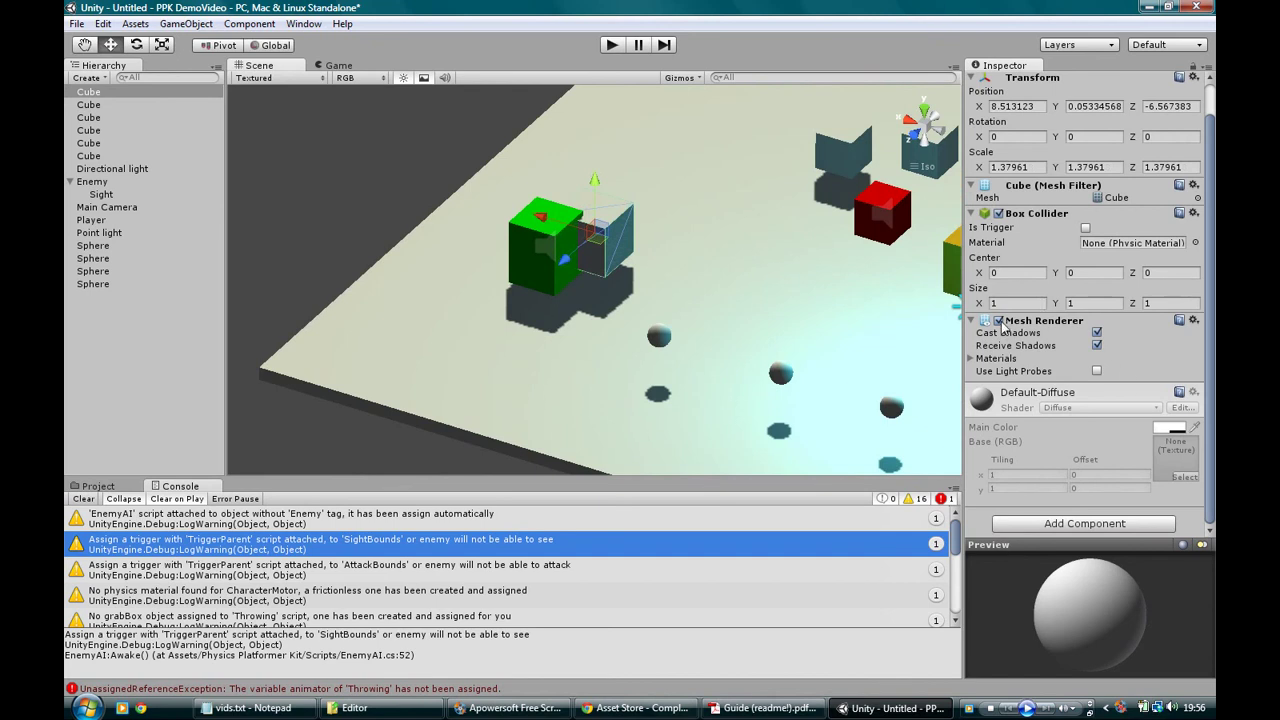
- Make the new cube's Box Collider a trigger and toggle its Mesh Renderer off and back on
click(1085, 228)
click(998, 321)
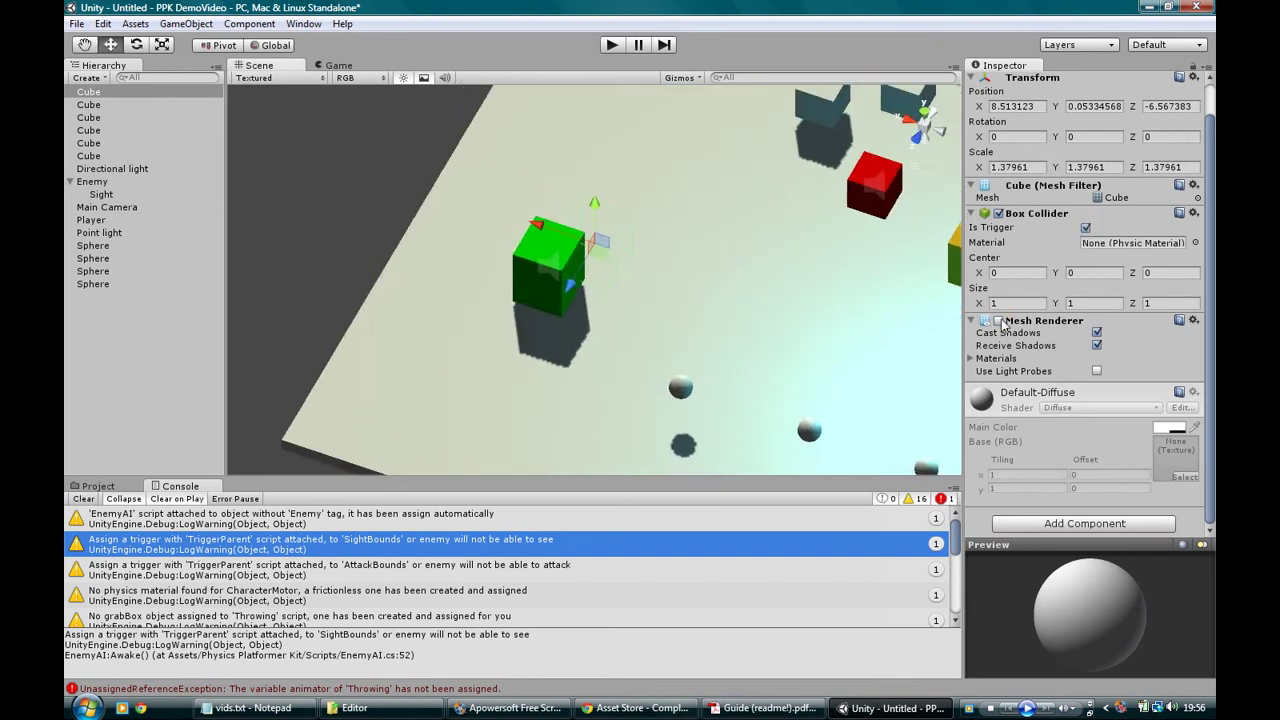
click(998, 321)
- Move the cube over the enemy to about 9.21, 0.02, -5.44 and scale it uniformly to about 1.49 so it surrounds the enemy's sides
alt+drag(599, 232, 615, 323)
drag(594, 277, 560, 337)
key(r)
key(w)
scroll(560, 337, up, 8)
middle_drag(552, 289, 600, 241)
alt+drag(600, 241, 760, 116)
right_drag(760, 116, 633, 172)
drag(625, 124, 625, 127)
right_drag(691, 191, 642, 266)
right_drag(562, 275, 572, 278)
alt+drag(572, 278, 531, 219)
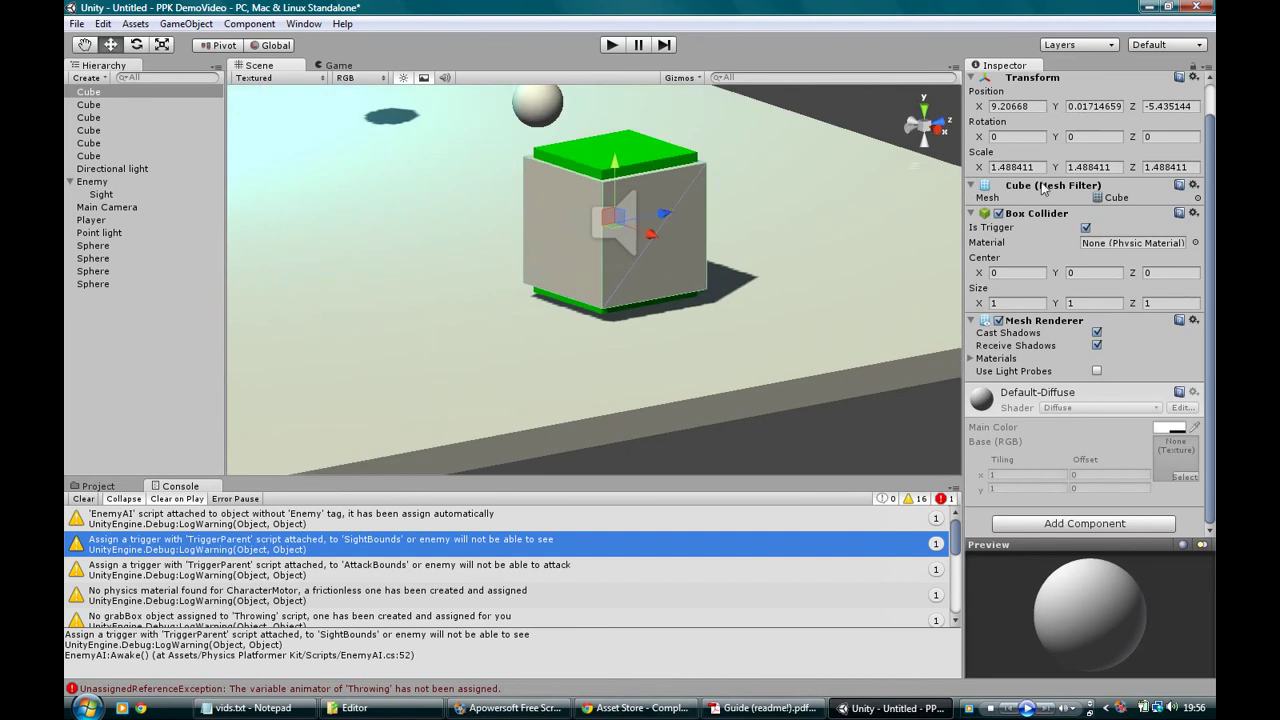
- Rename the trigger cube to AttackArea
scroll(1041, 182, up, 1)
click(1049, 81)
text(AttackArea)
key(Return)
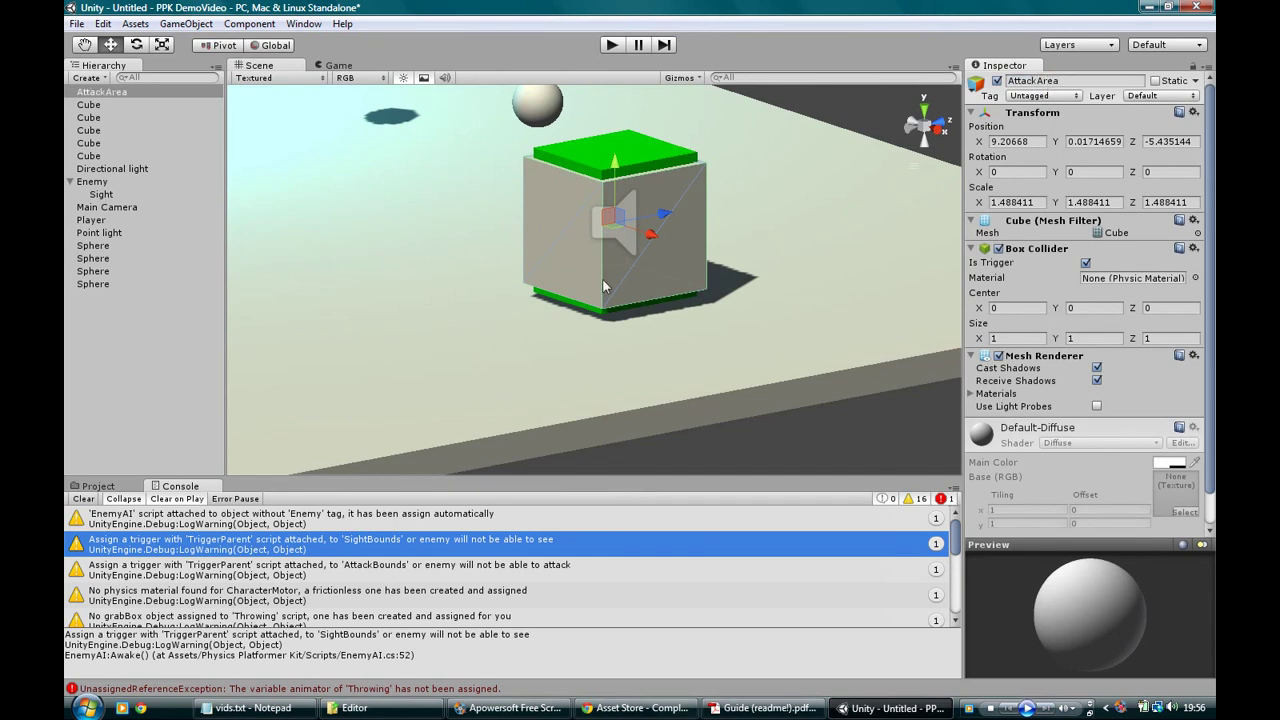
- Disable the Mesh Renderer of AttackArea so that only its trigger bounds remain around the enemy
right_drag(405, 246, 416, 246)
middle_drag(416, 246, 651, 234)
scroll(429, 217, down, 12)
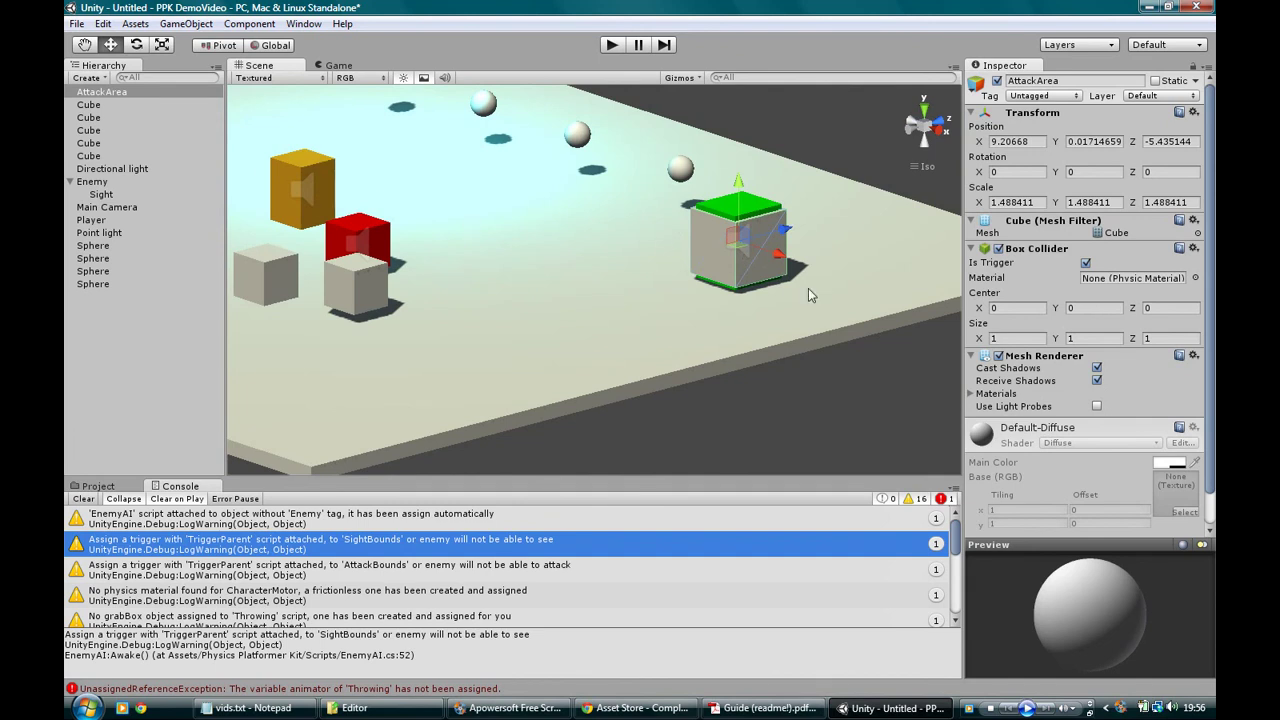
alt+drag(818, 289, 684, 345)
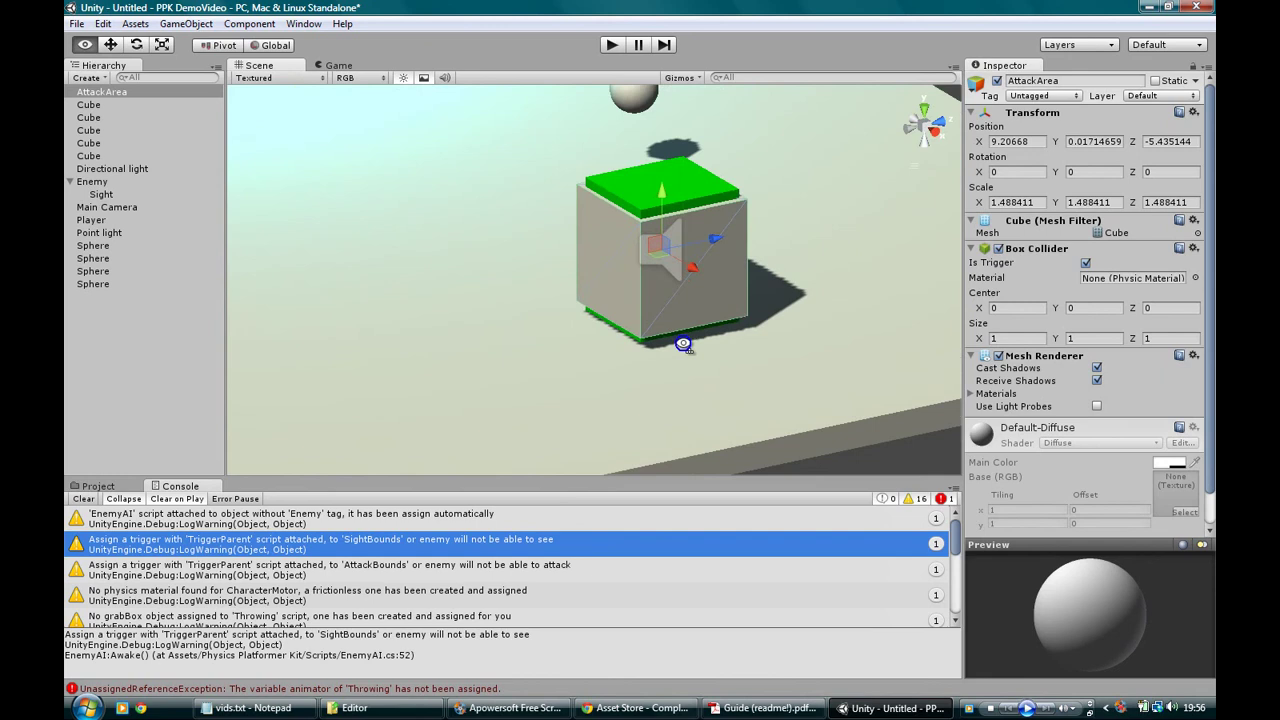
click(998, 356)
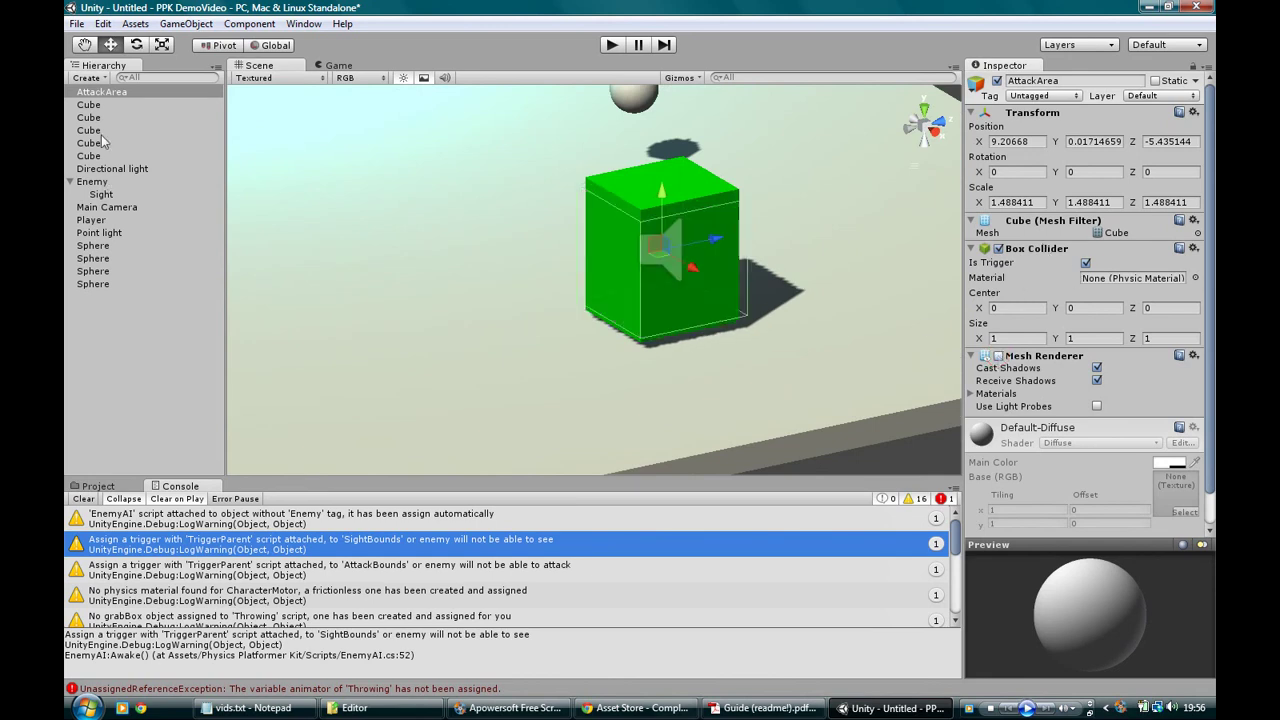
- Make AttackArea a child of Enemy and add the Trigger Parent script to it
drag(95, 92, 98, 190)
scroll(1052, 361, down, 1)
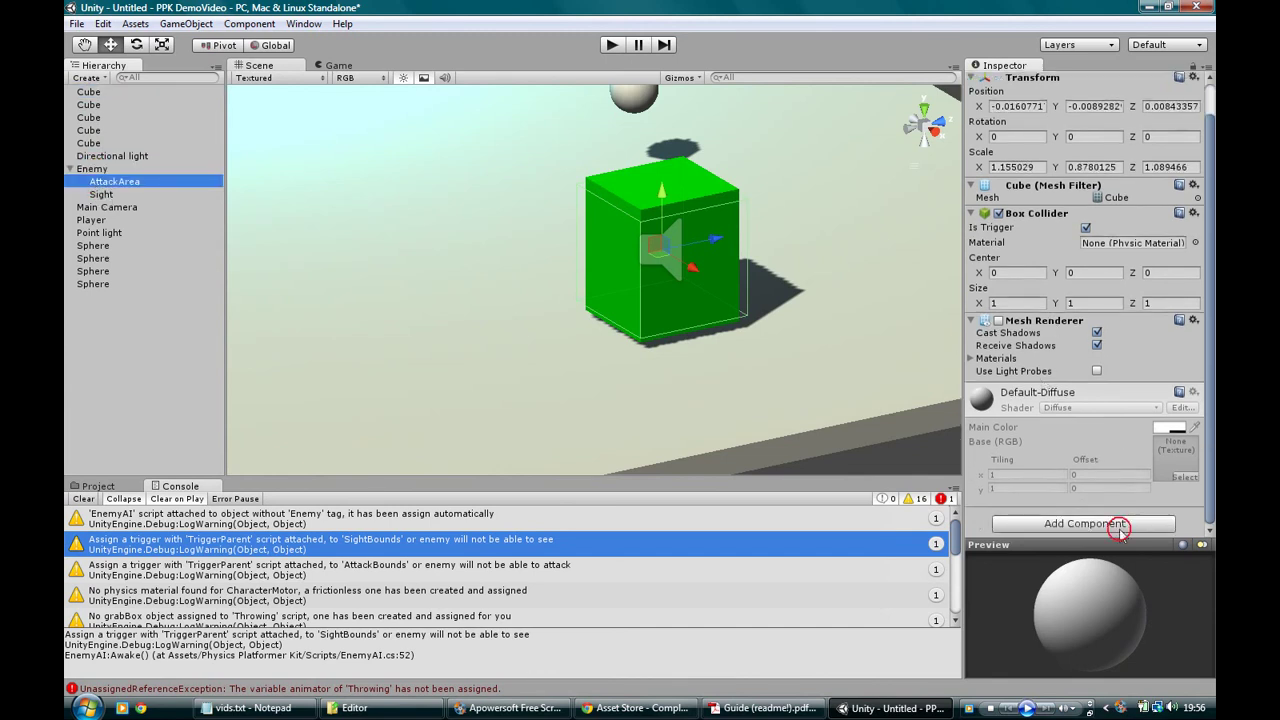
click(1085, 523)
click(1055, 431)
scroll(1055, 431, down, 2)
click(1048, 482)
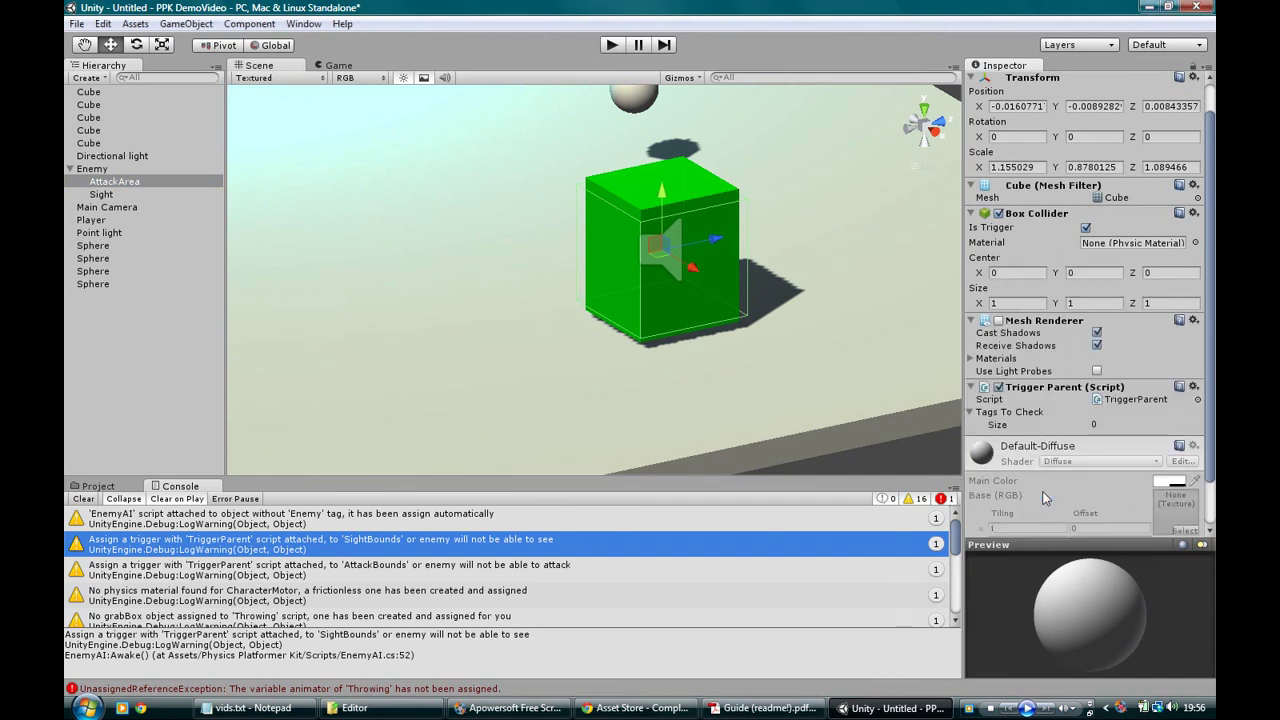
- Give AttackArea's Trigger Parent script one Tags To Check entry, with Element 0 set to Player
click(1106, 422)
key(Return)
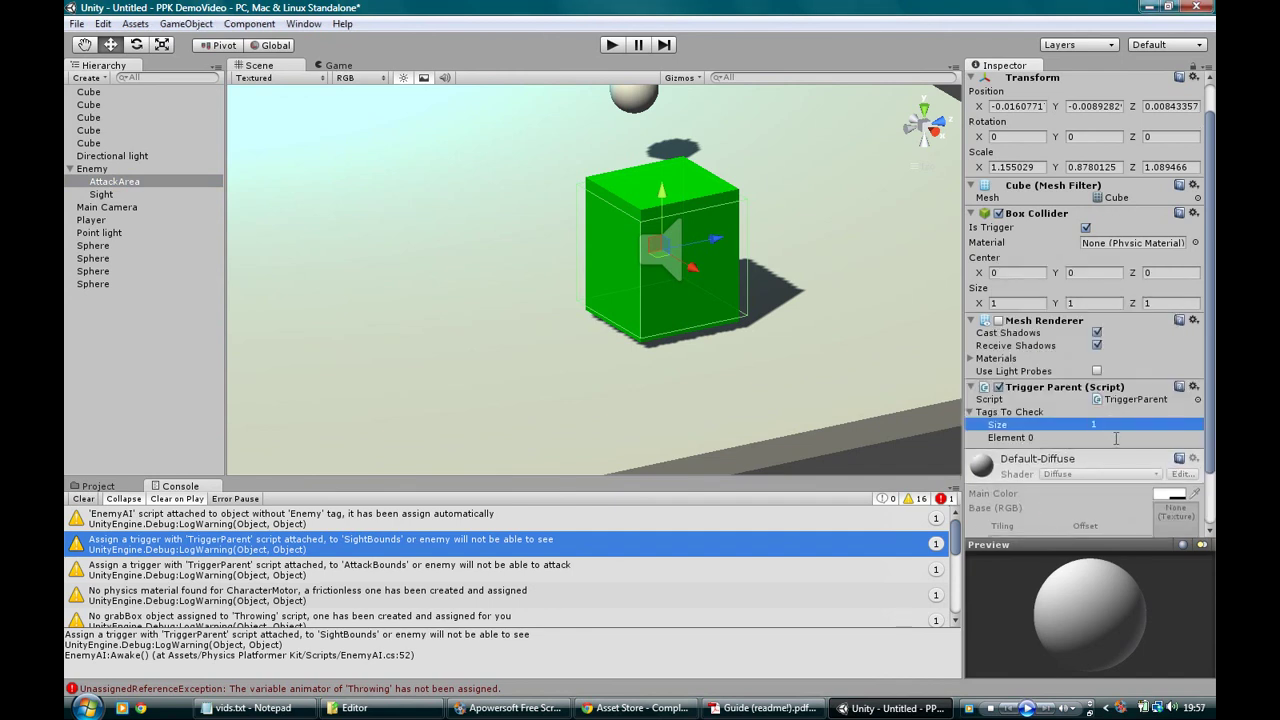
click(1116, 438)
text(Player)
key(Return)
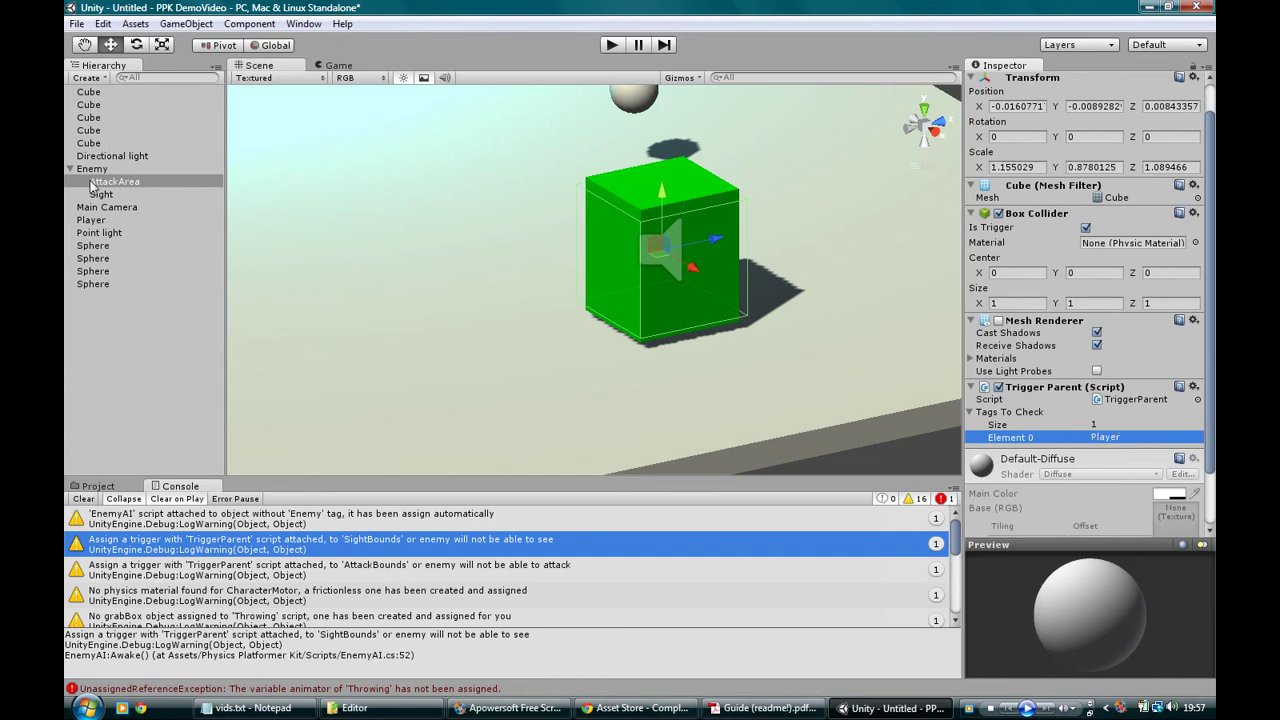
- Stretch AttackArea along X to a scale of about 2.74 and turn its Mesh Renderer on to show the wider area
alt+drag(640, 371, 814, 366)
key(r)
drag(857, 238, 905, 238)
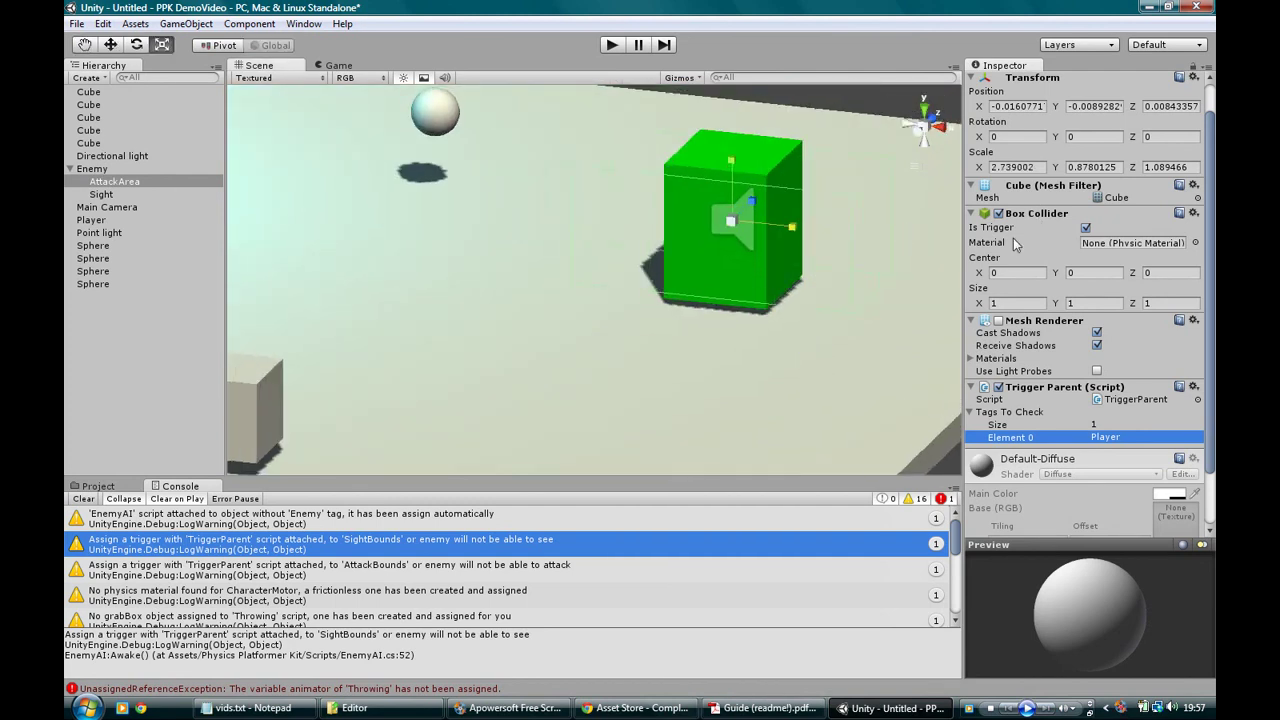
click(998, 320)
- Try narrowing the stretched AttackArea along X and undo the change
drag(789, 228, 701, 239)
key(ctrl+z)
key(w)
key(r)
key(w)
key(ctrl+z)
key(ctrl+z)
key(ctrl+z)
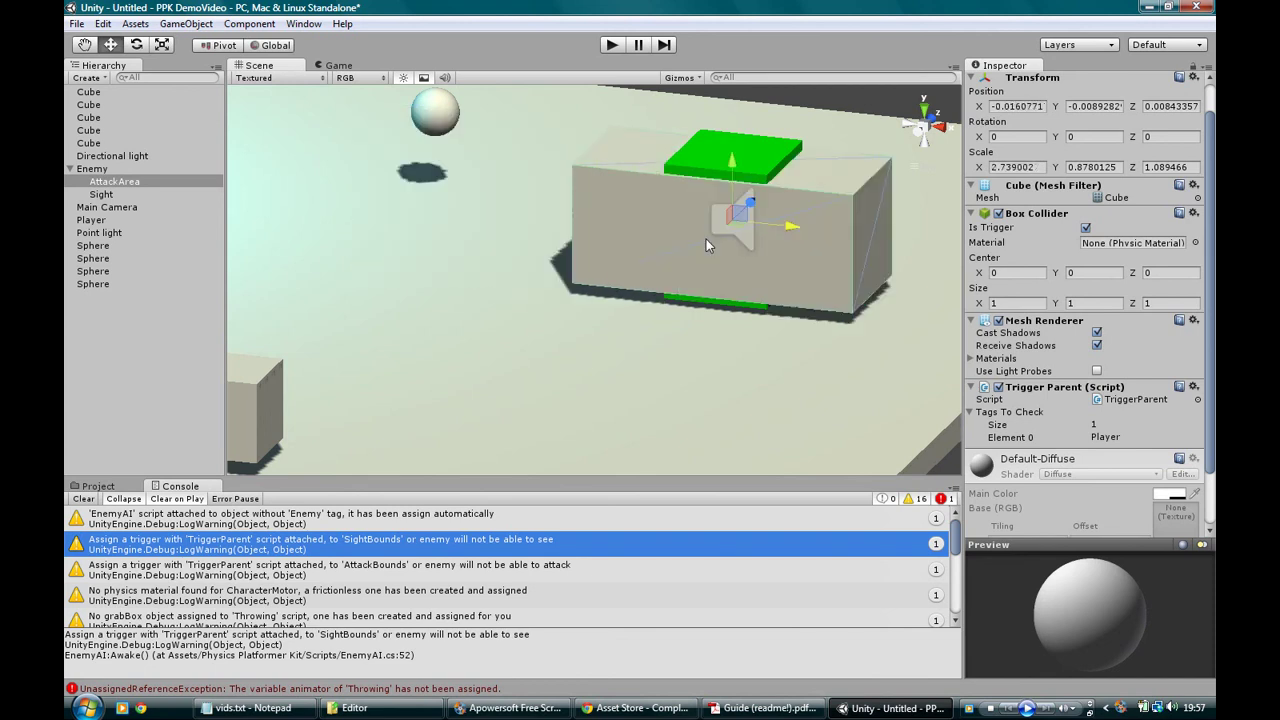
- Narrow AttackArea along X to a scale of about 1.06, just wider than the enemy
key(r)
drag(812, 231, 752, 222)
key(w)
- Try flattening AttackArea to a Y scale of about 0.17 and raising it to the enemy's top, and undo both changes
key(r)
drag(734, 156, 731, 213)
key(w)
drag(732, 167, 730, 82)
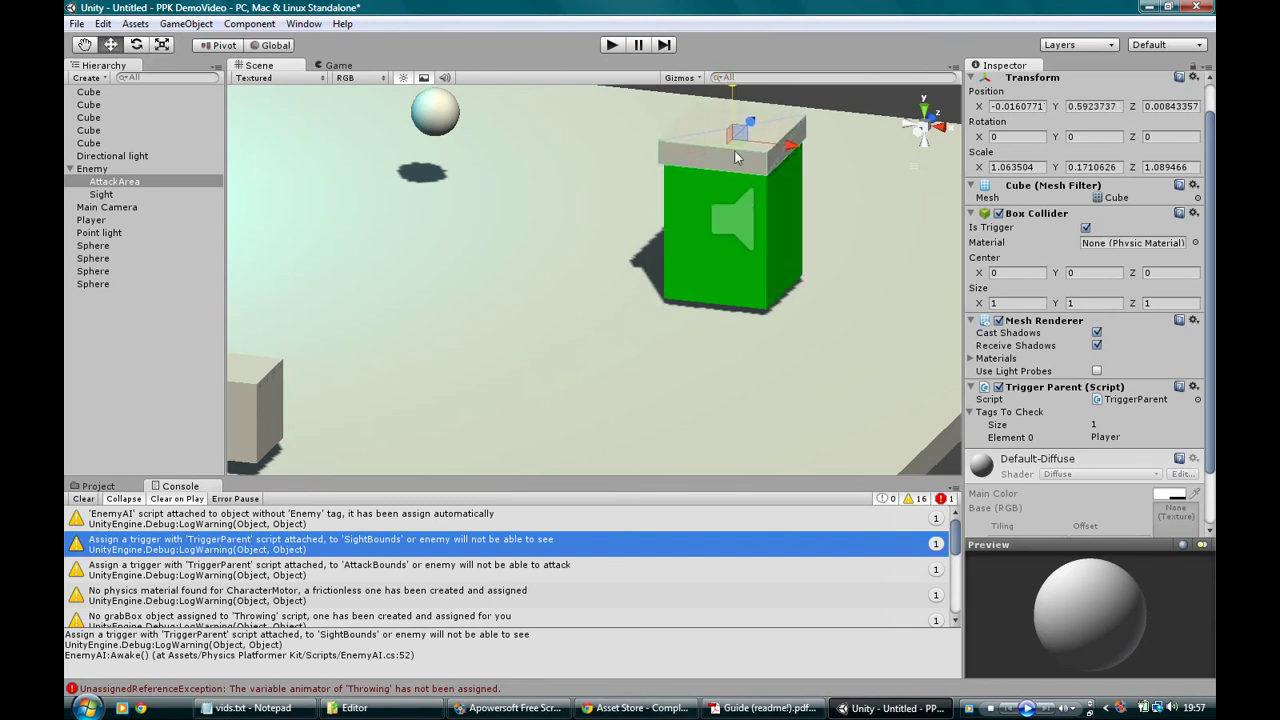
key(ctrl+z)
key(ctrl+z)
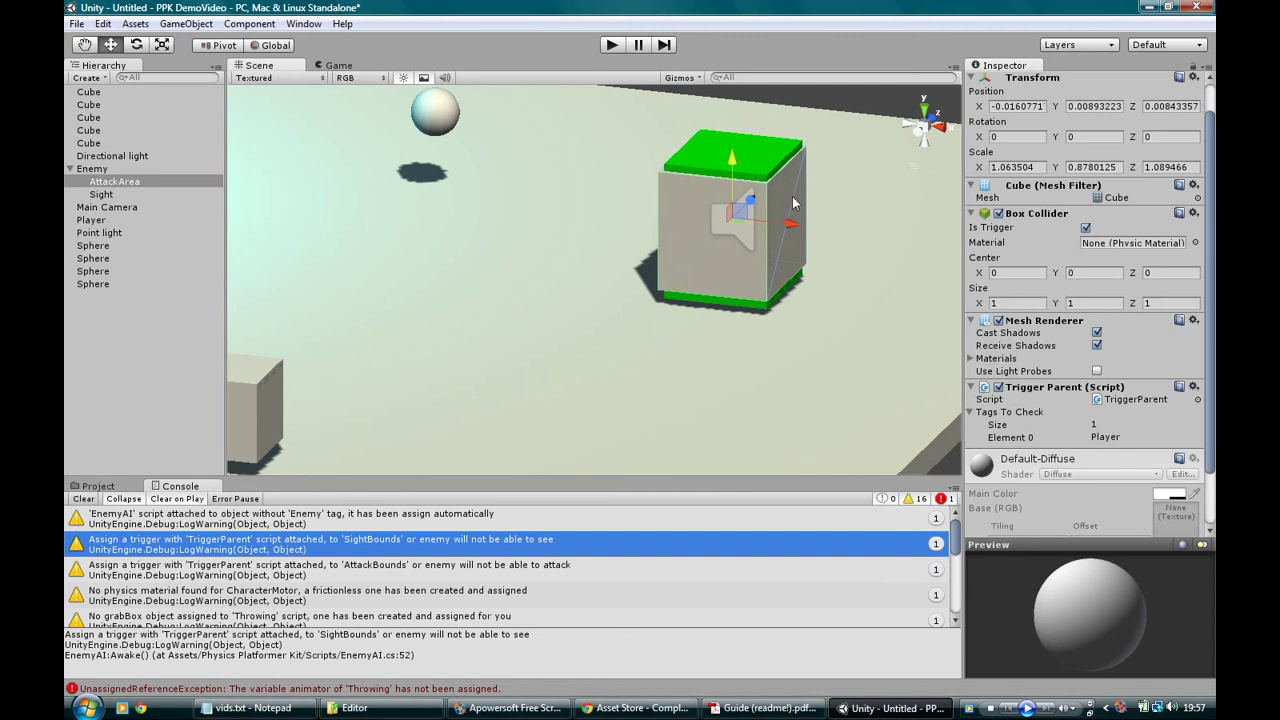
- Disable AttackArea's Mesh Renderer and assign AttackArea to Attack Bounds in the Enemy's Enemy AI script
alt+drag(794, 200, 783, 278)
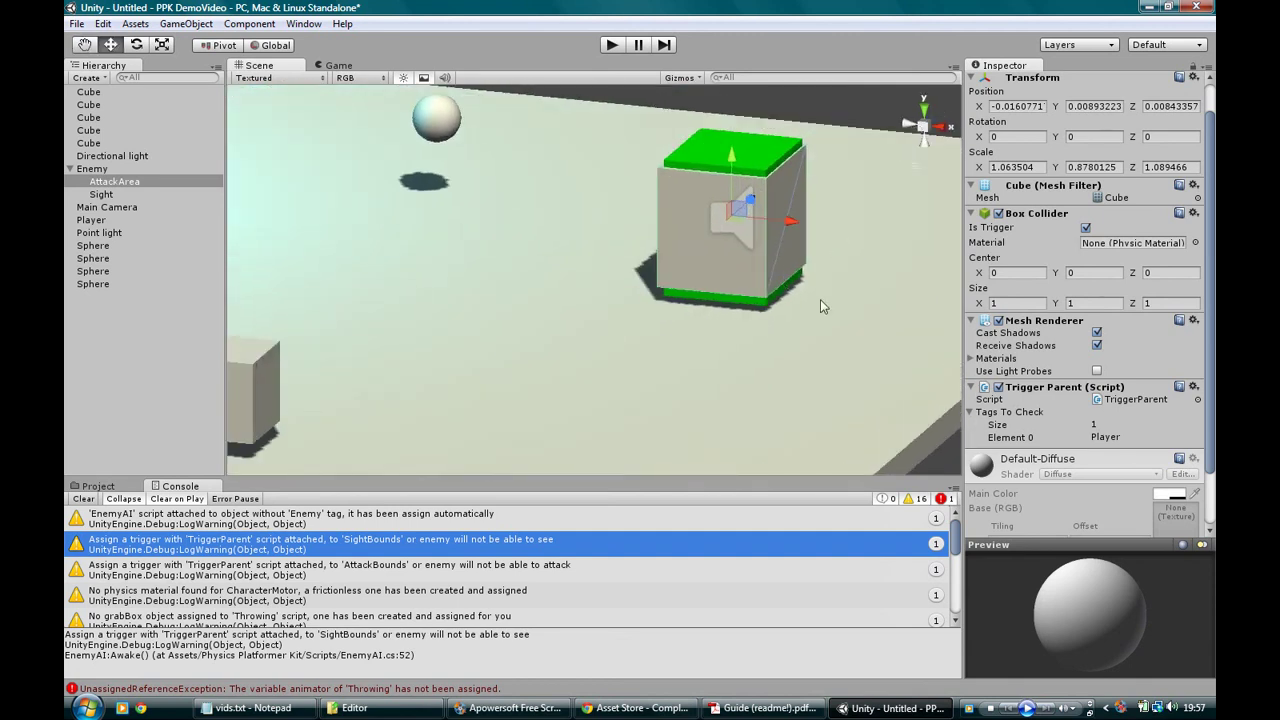
click(999, 321)
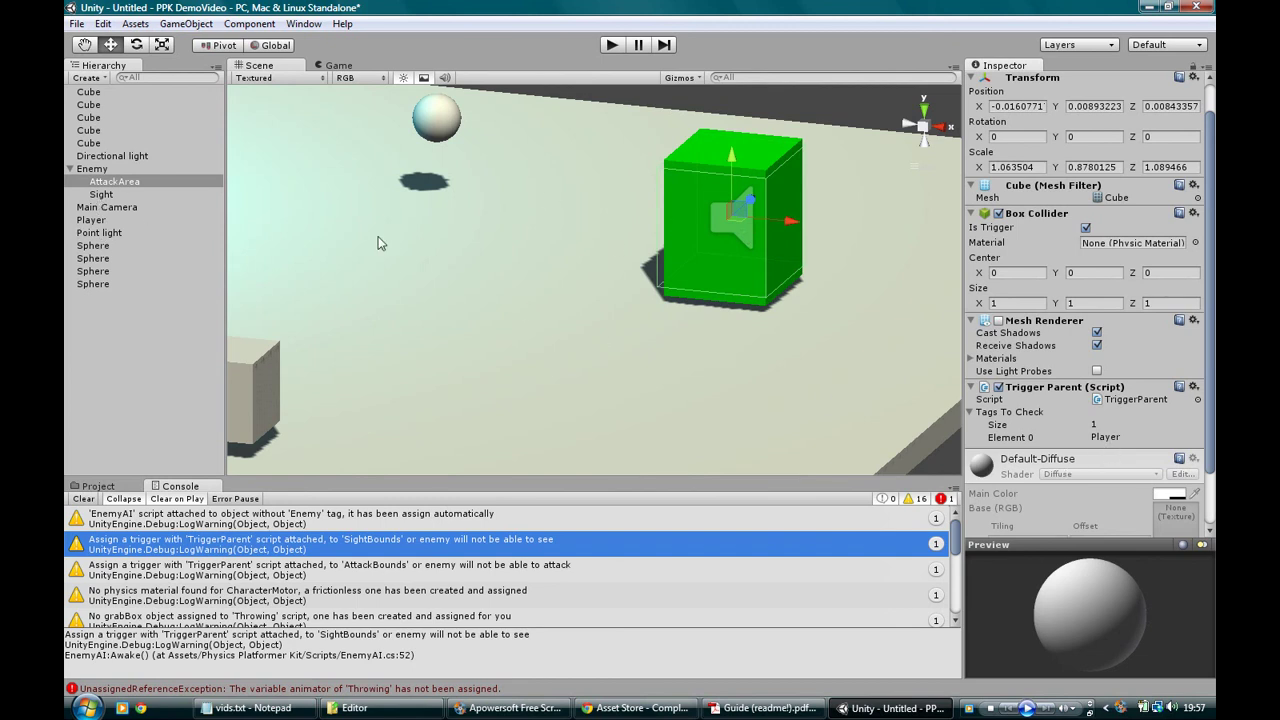
click(105, 170)
scroll(1016, 352, down, 4)
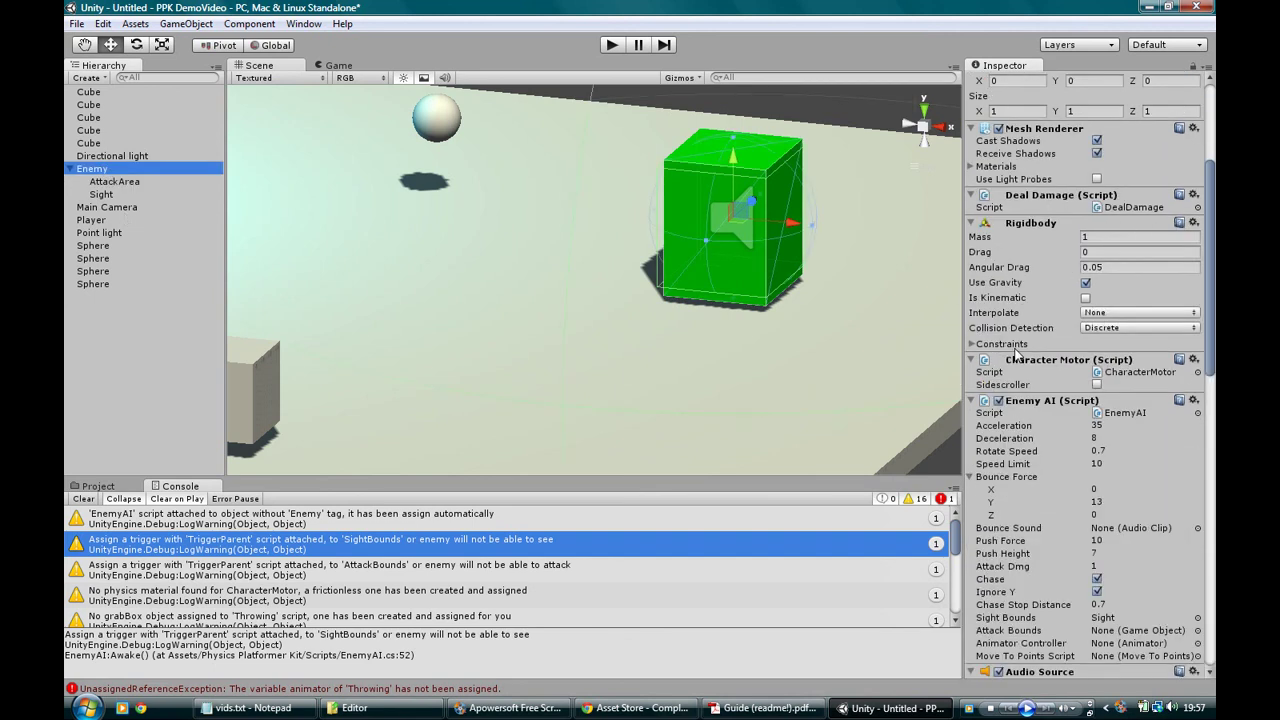
scroll(1016, 352, down, 6)
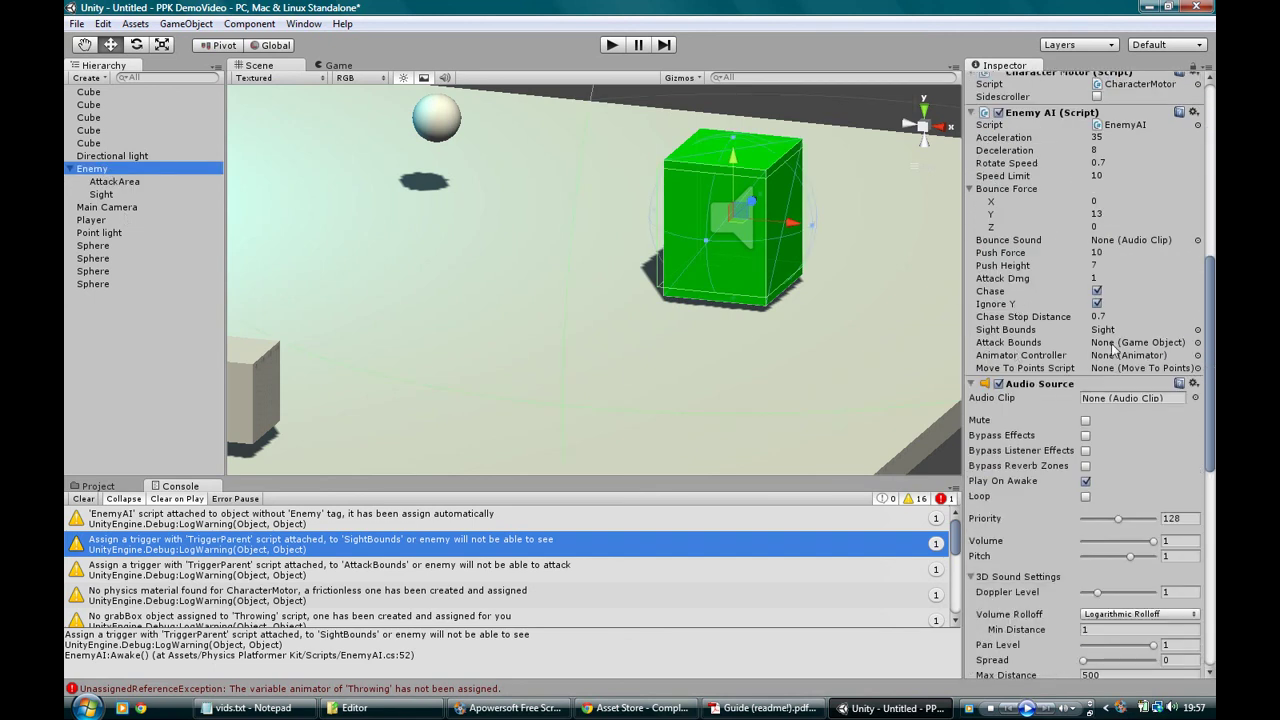
drag(112, 182, 1104, 345)
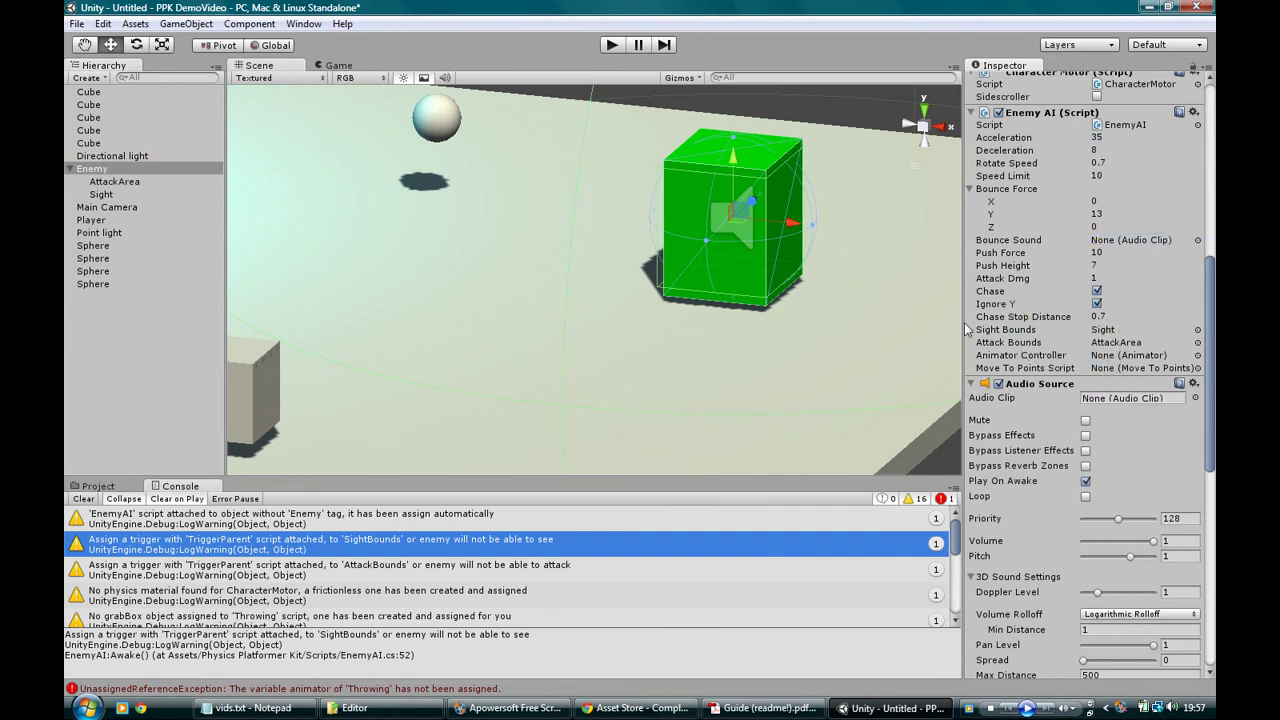
- Review the SightBounds and AttackBounds warnings in the console and clear all messages
scroll(514, 311, down, 5)
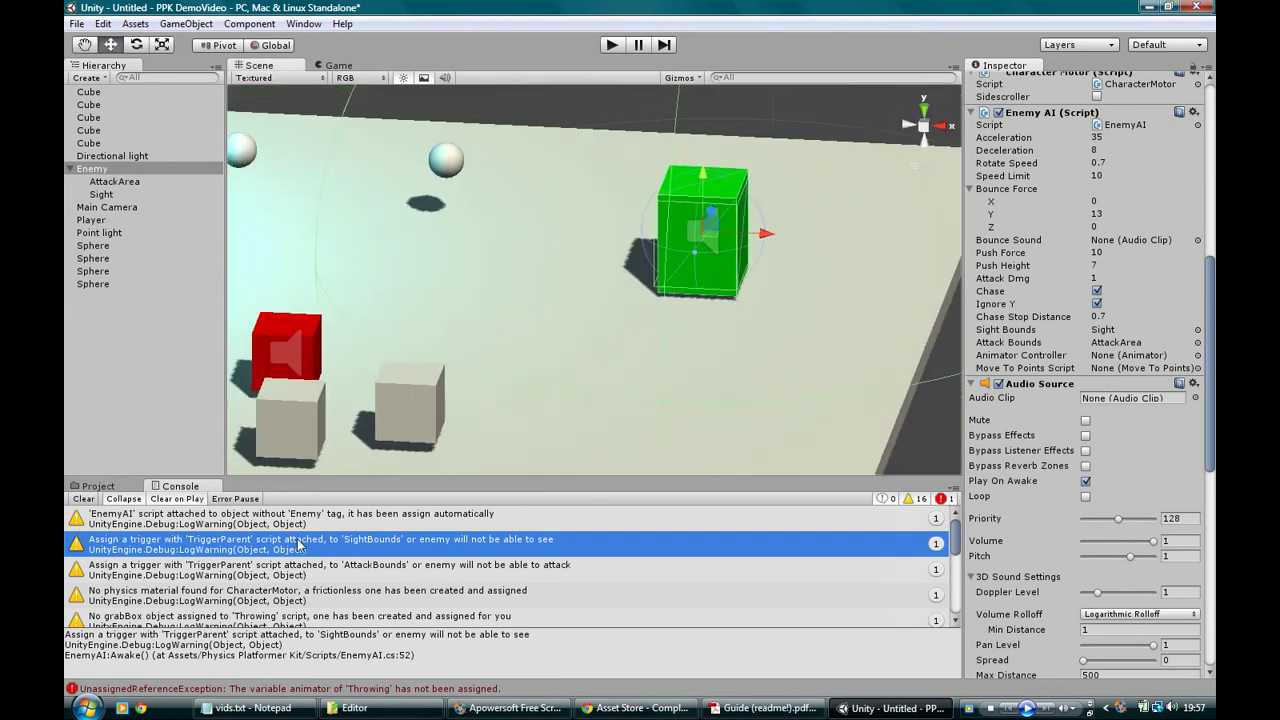
click(405, 570)
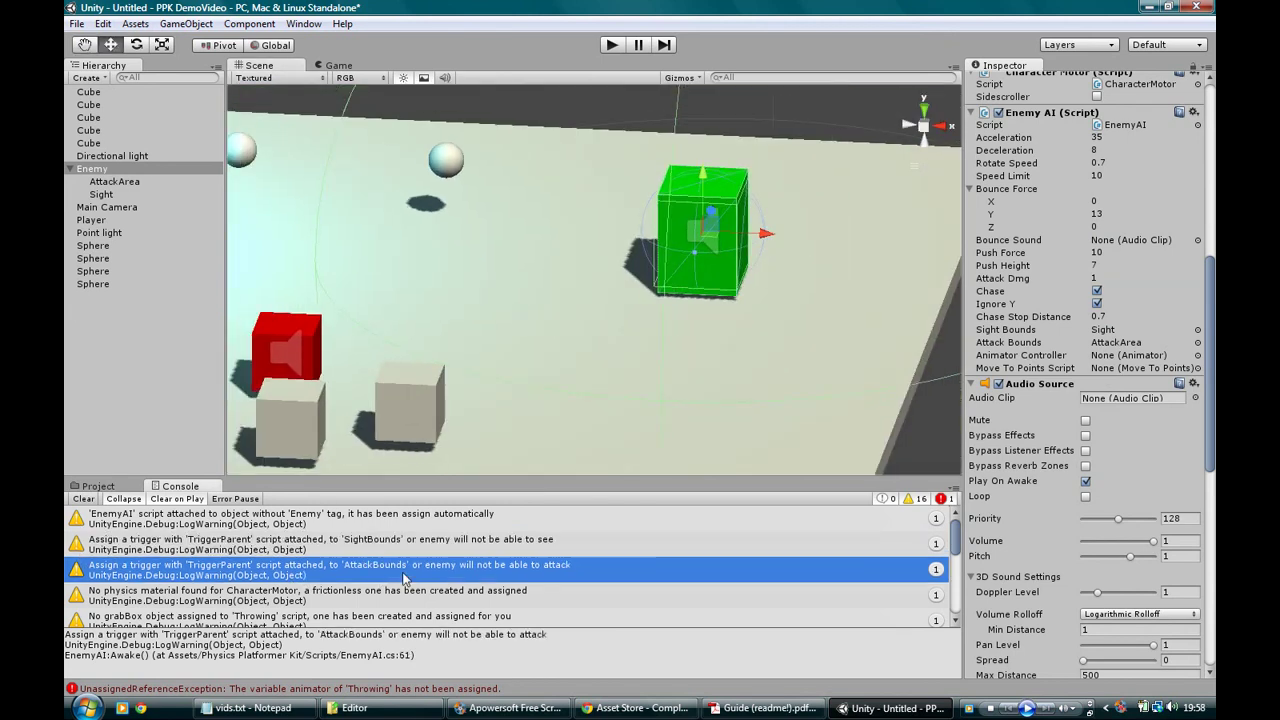
click(128, 548)
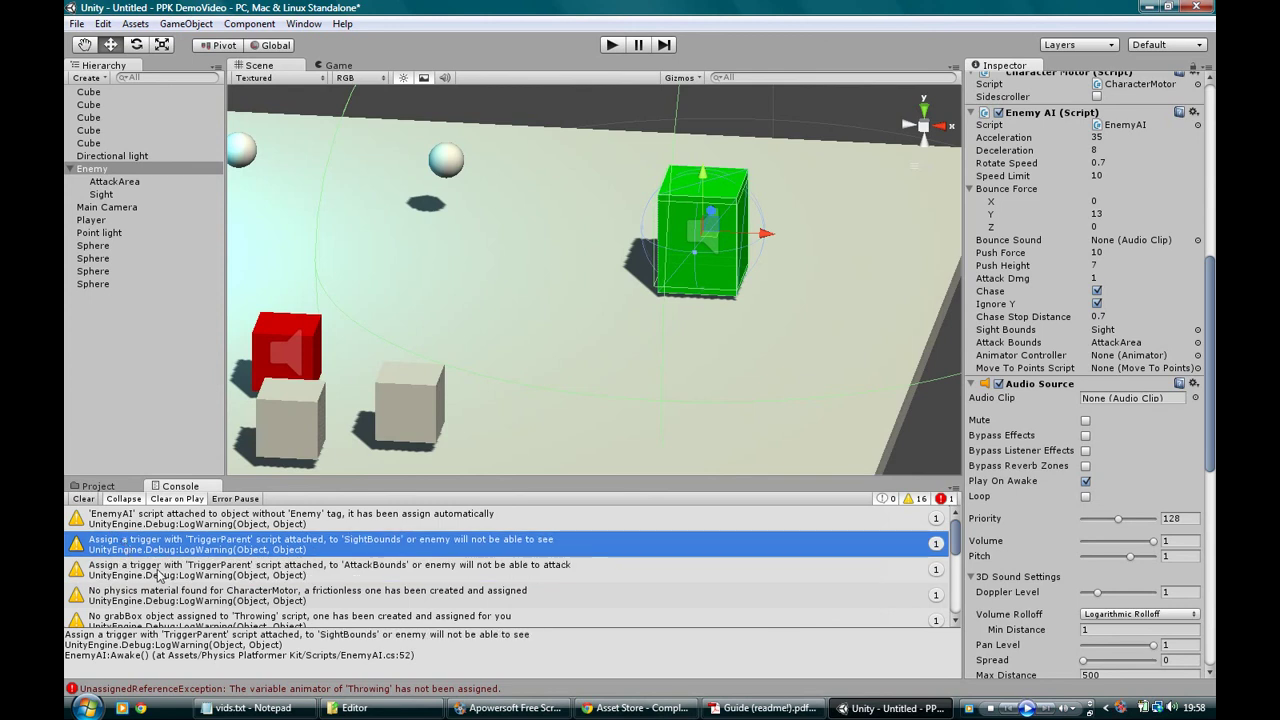
click(158, 572)
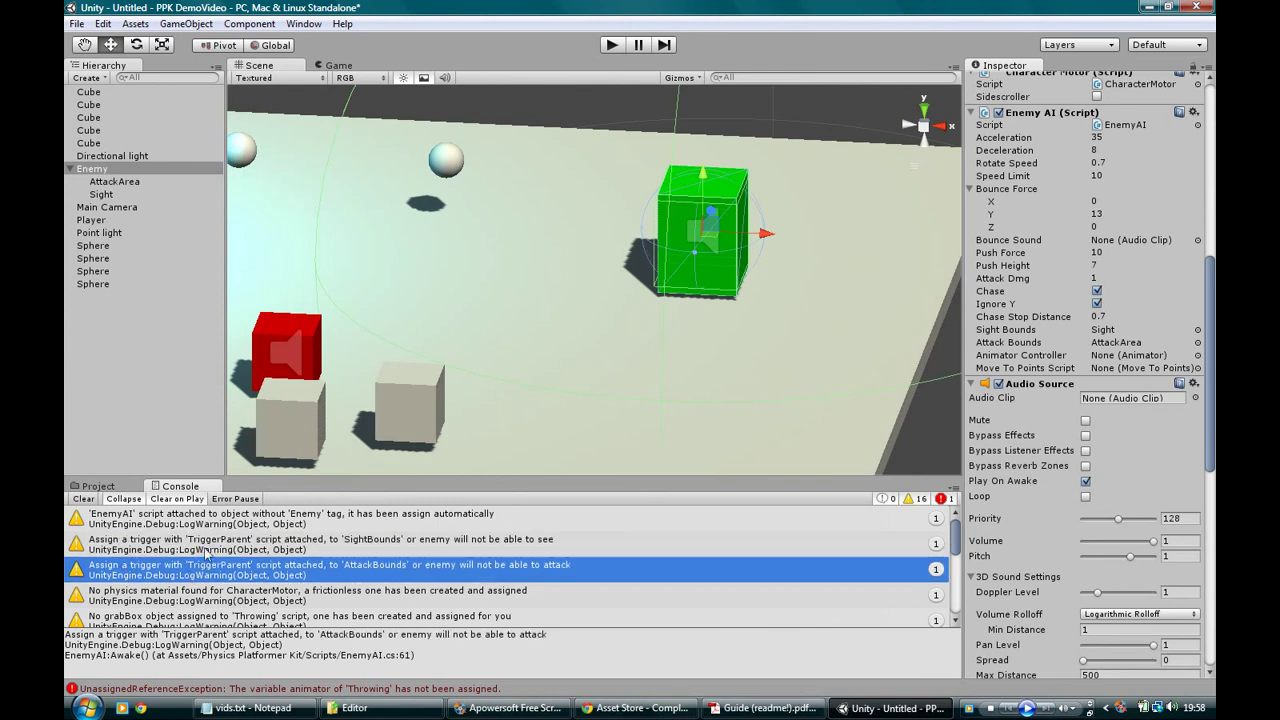
click(85, 501)
- Run the scene and steer the player through the floating spheres within the green enemy's sight range to test its chase
right_drag(494, 209, 629, 225)
scroll(629, 225, down, 4)
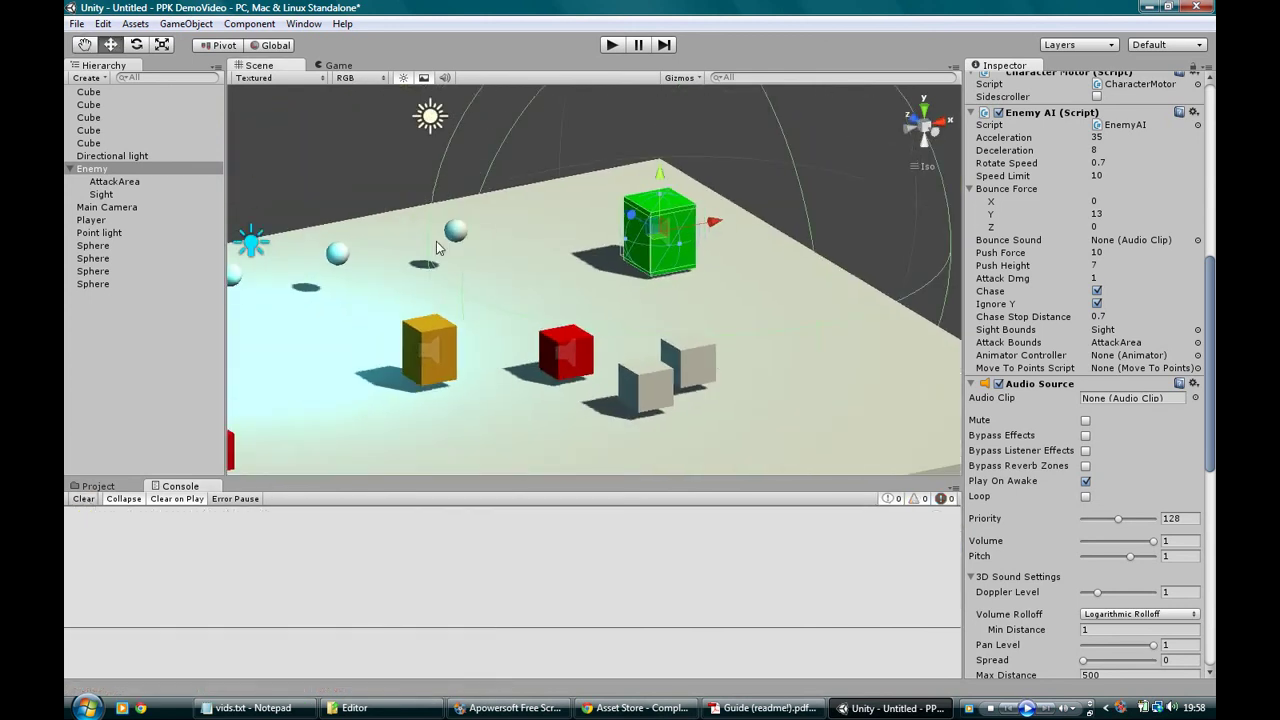
mouse_move(445, 237)
right_down()
mouse_move(445, 188)
mouse_move(440, 212)
right_up()
scroll(445, 188, down, 5)
click(611, 46)
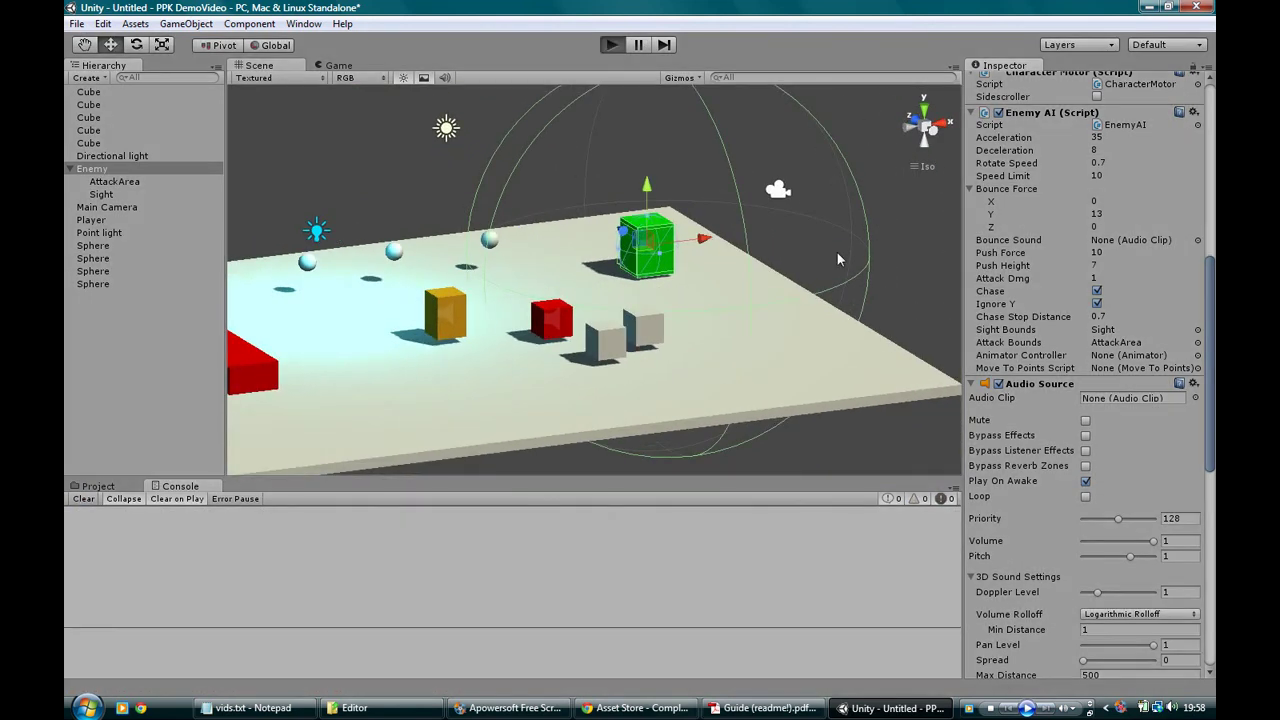
key(Left)
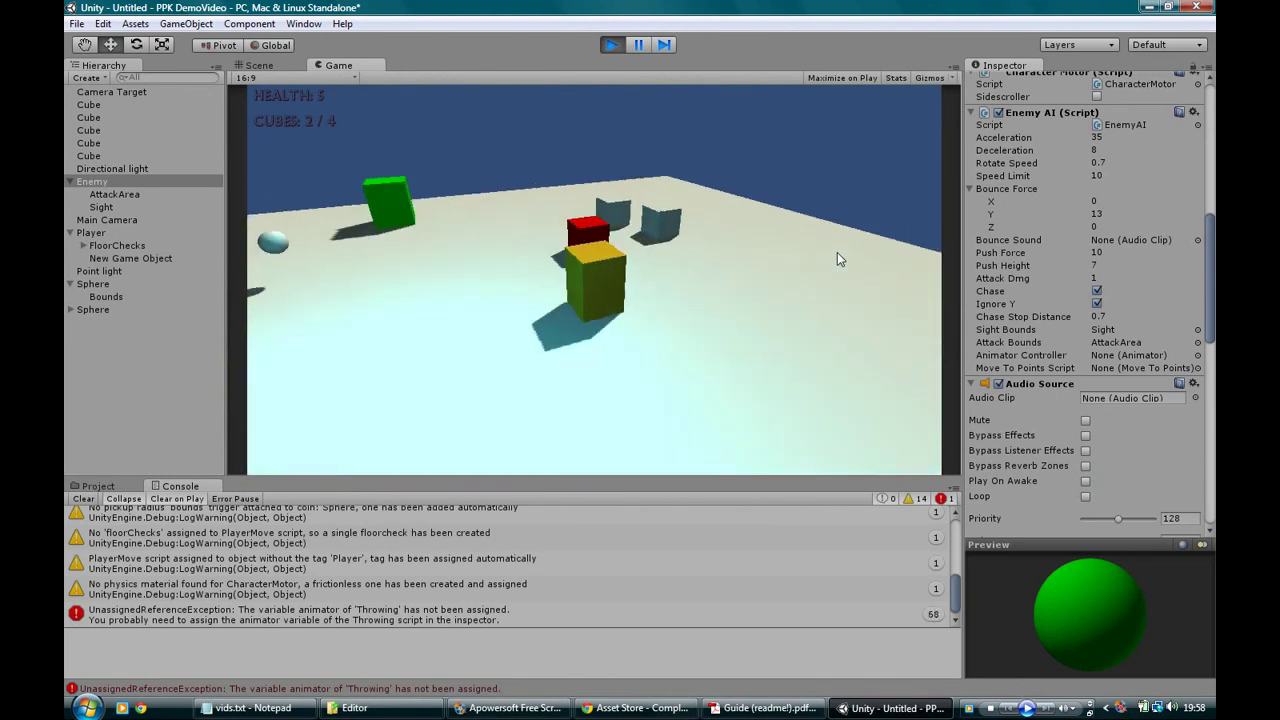
key(Right)
key(Left)
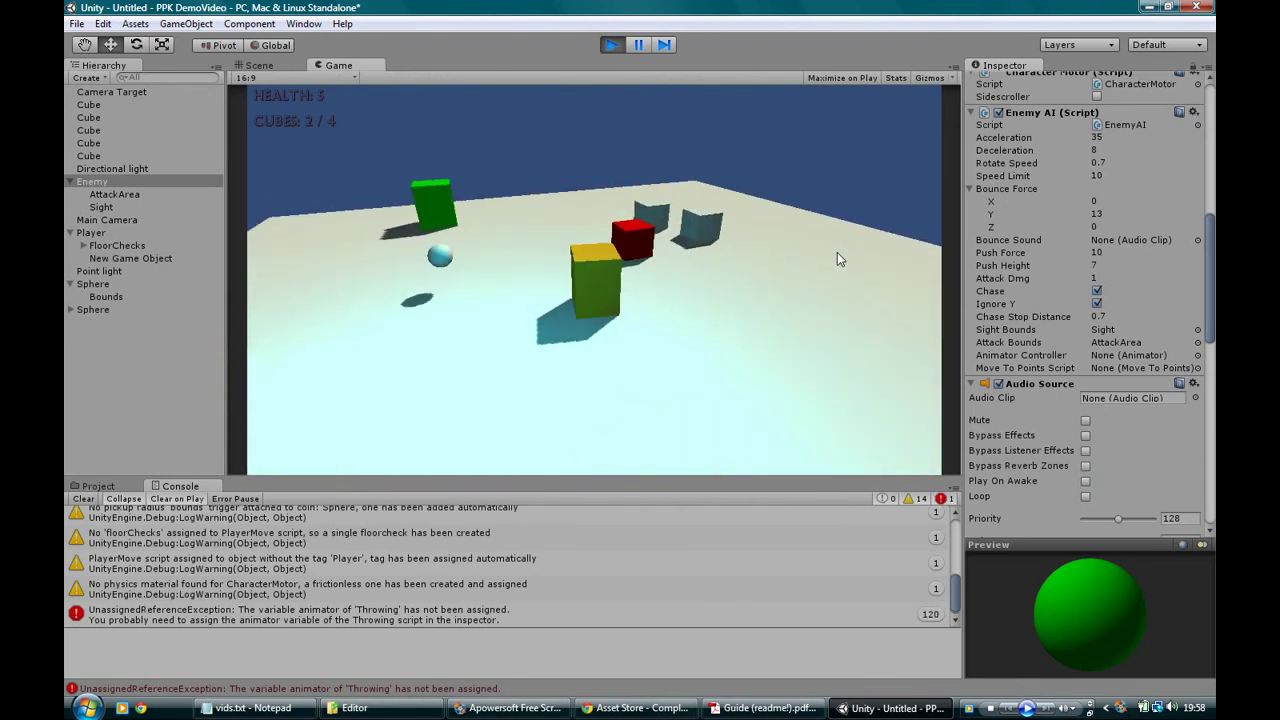
key(Right)
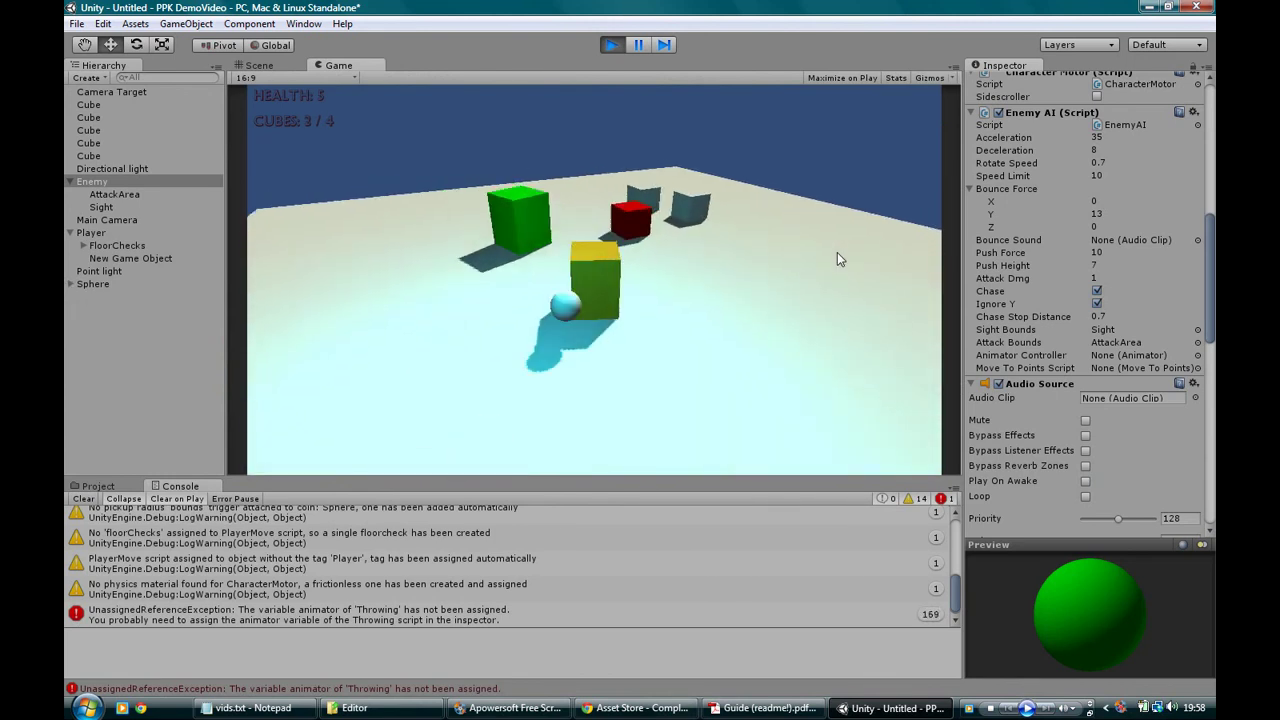
key(Left)
key(Right)
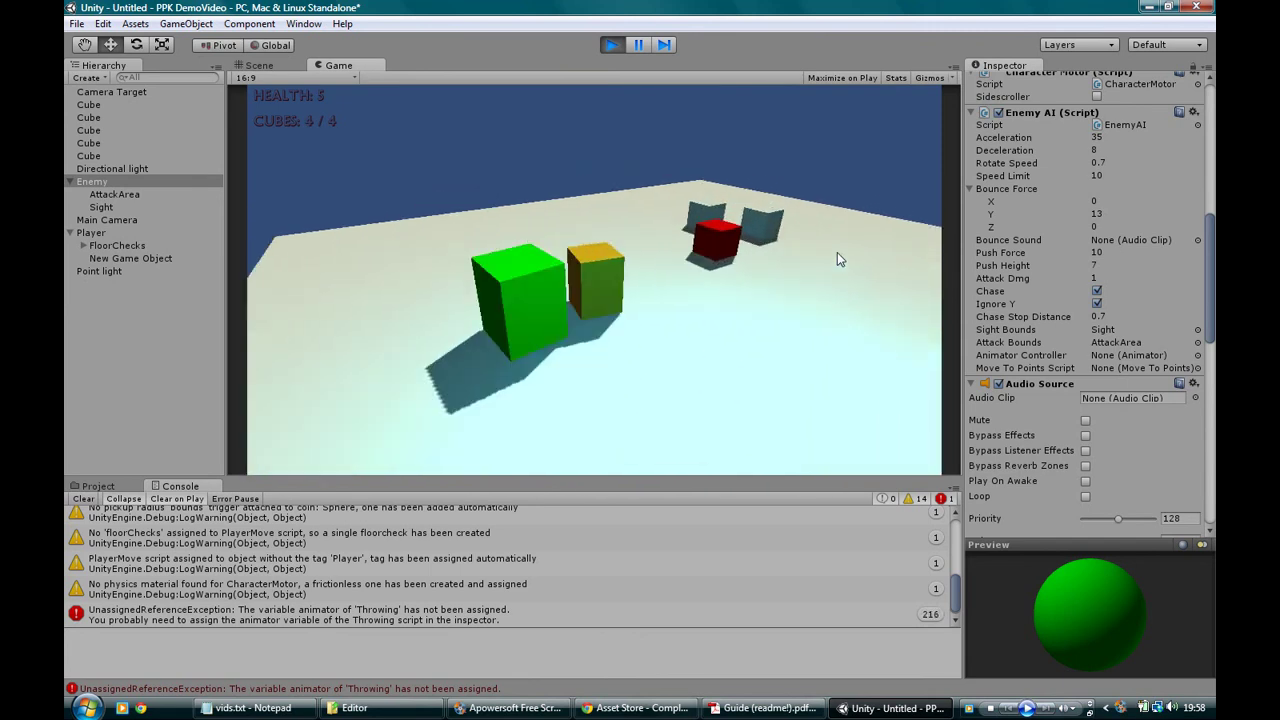
- Let the enemy attack the player near the long red block, and run away toward the floor's far edge
key(Down)
key(Right)
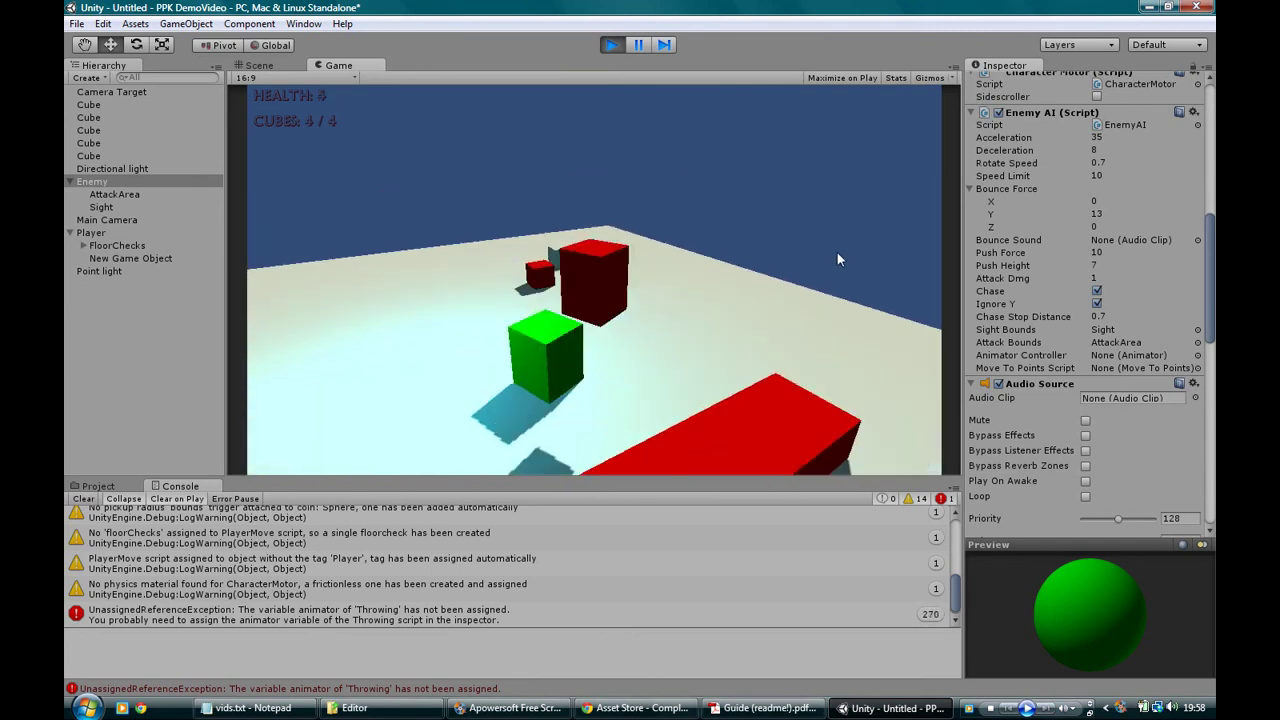
key(Up)
key(Right)
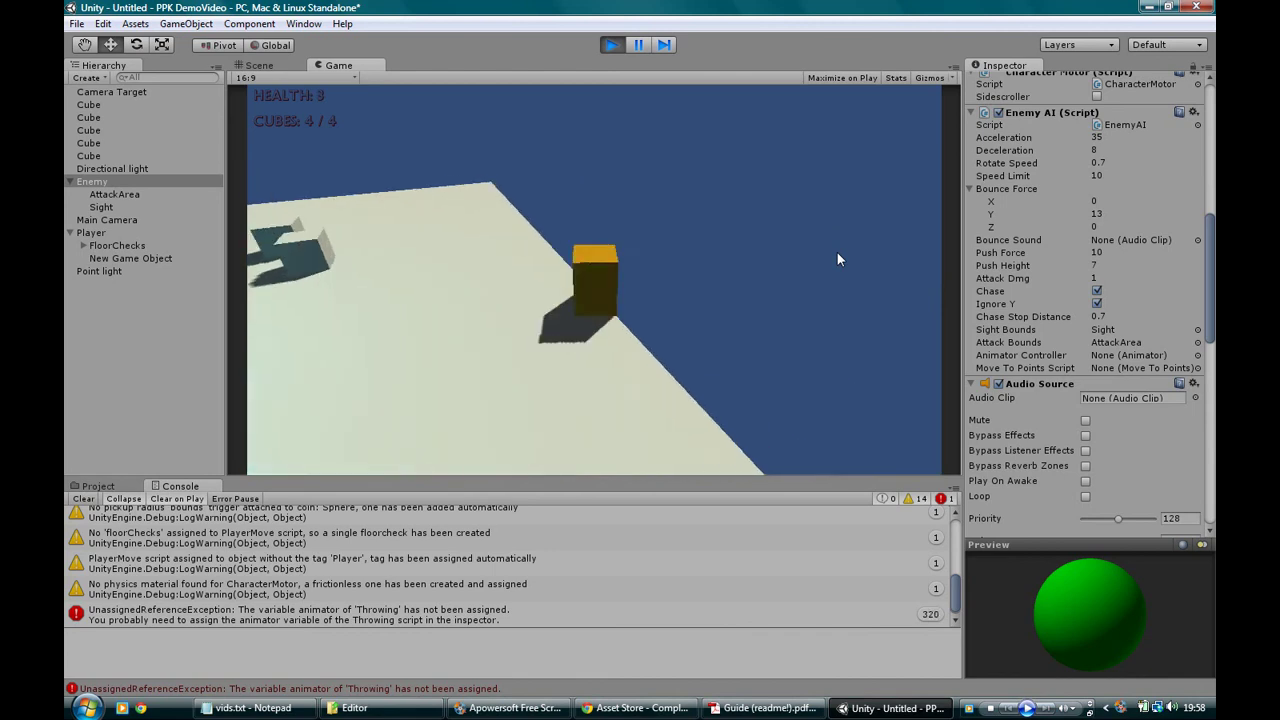
- Walk the player back past the grey cubes and pick up the small red cube
key(Left)
key(Right)
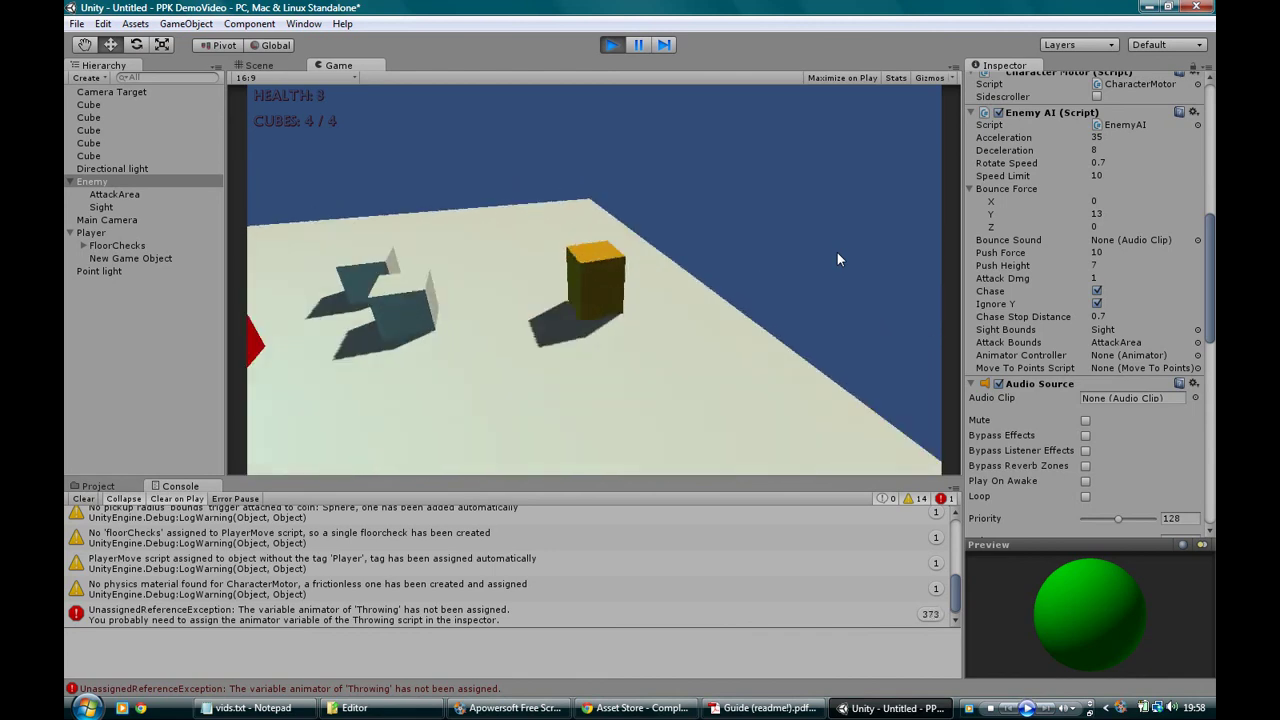
key(Left)
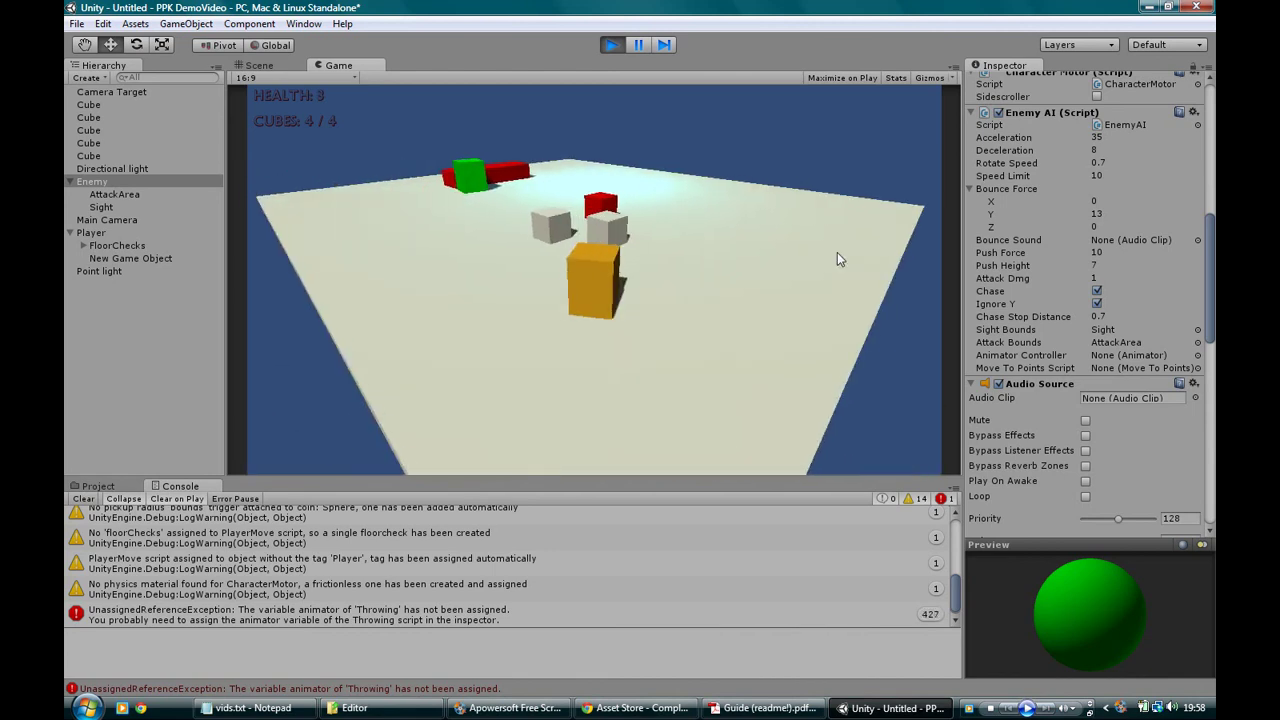
key(Right)
key(Left)
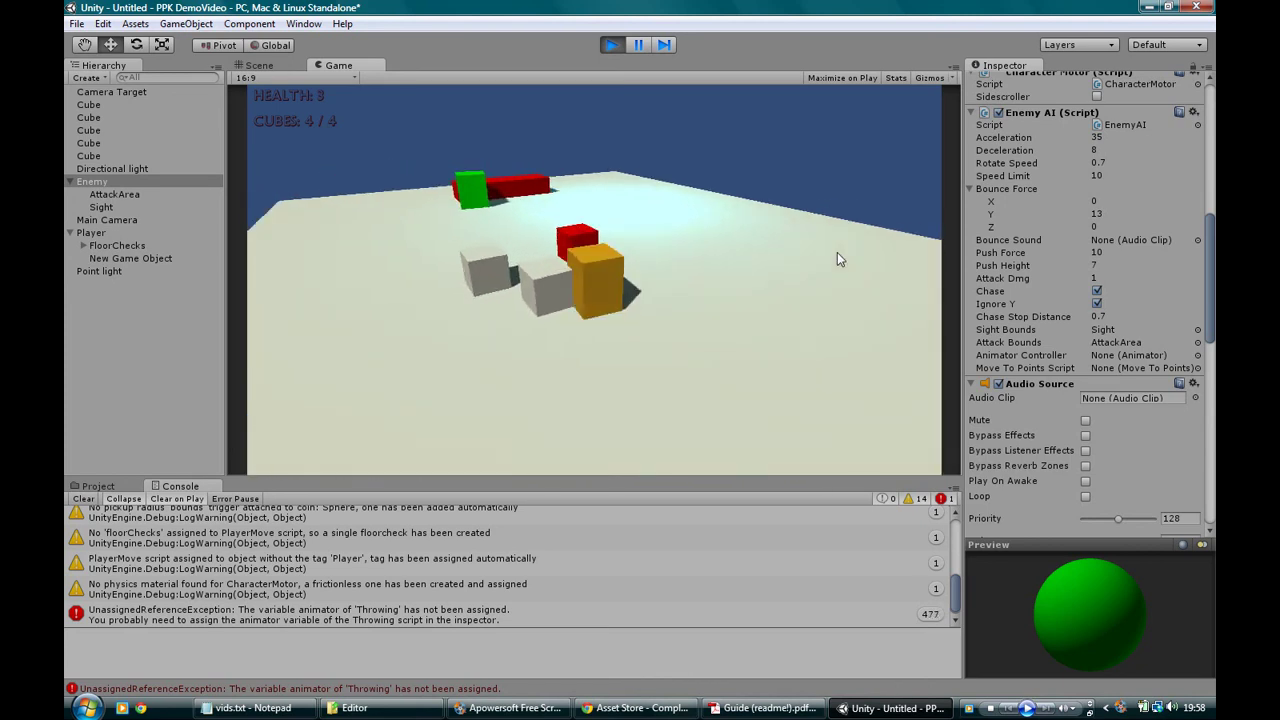
key(Right)
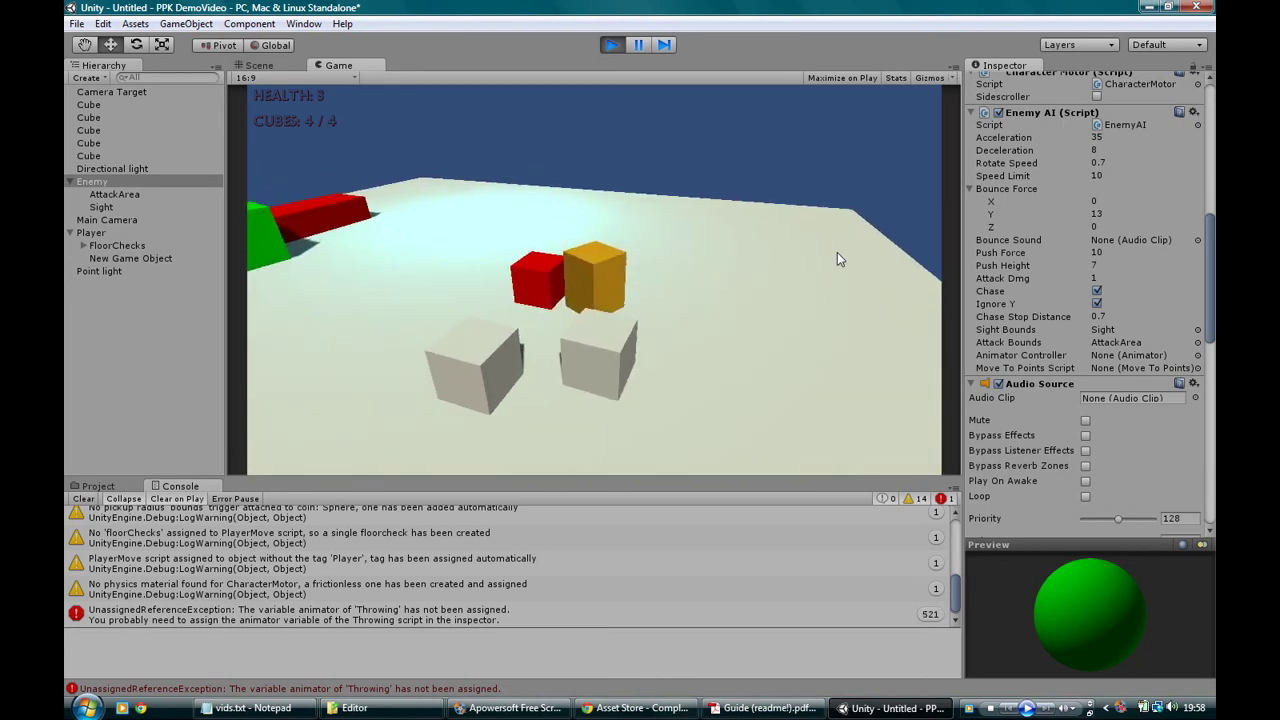
key(Left)
key(e)
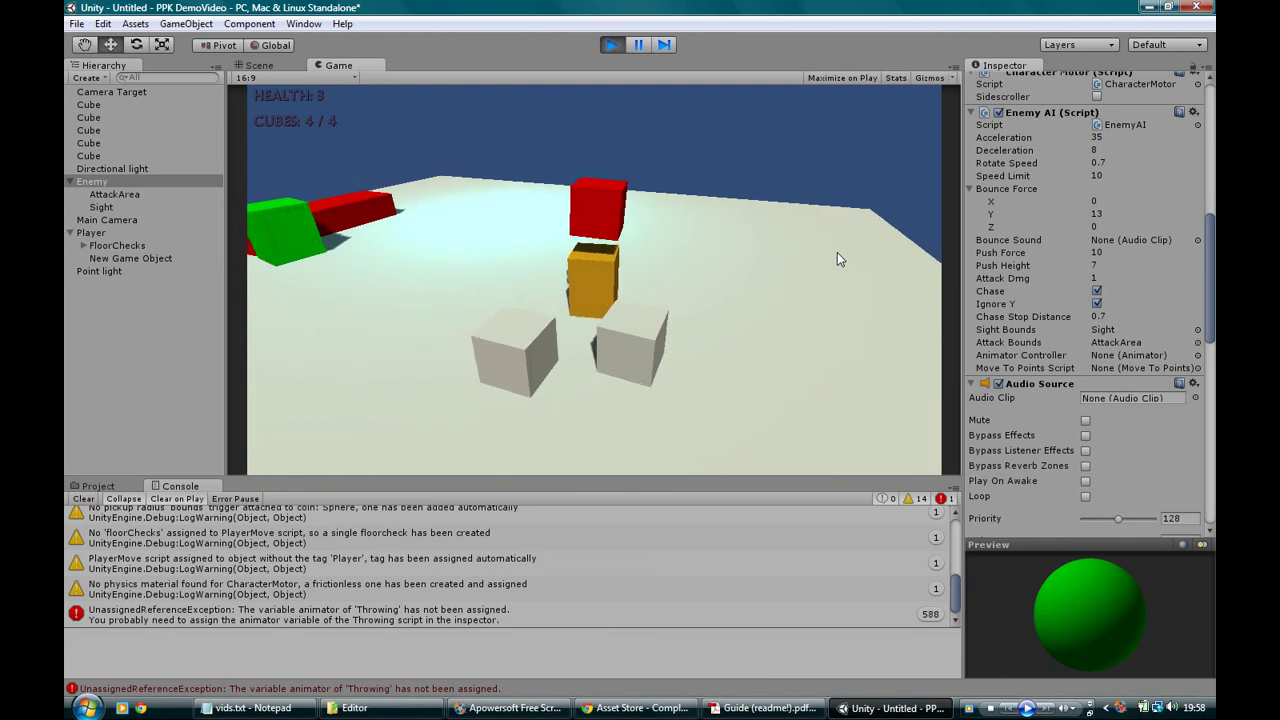
- Carry the red cube toward the green enemy, throw it at the enemy, and stop the test run
key(Right)
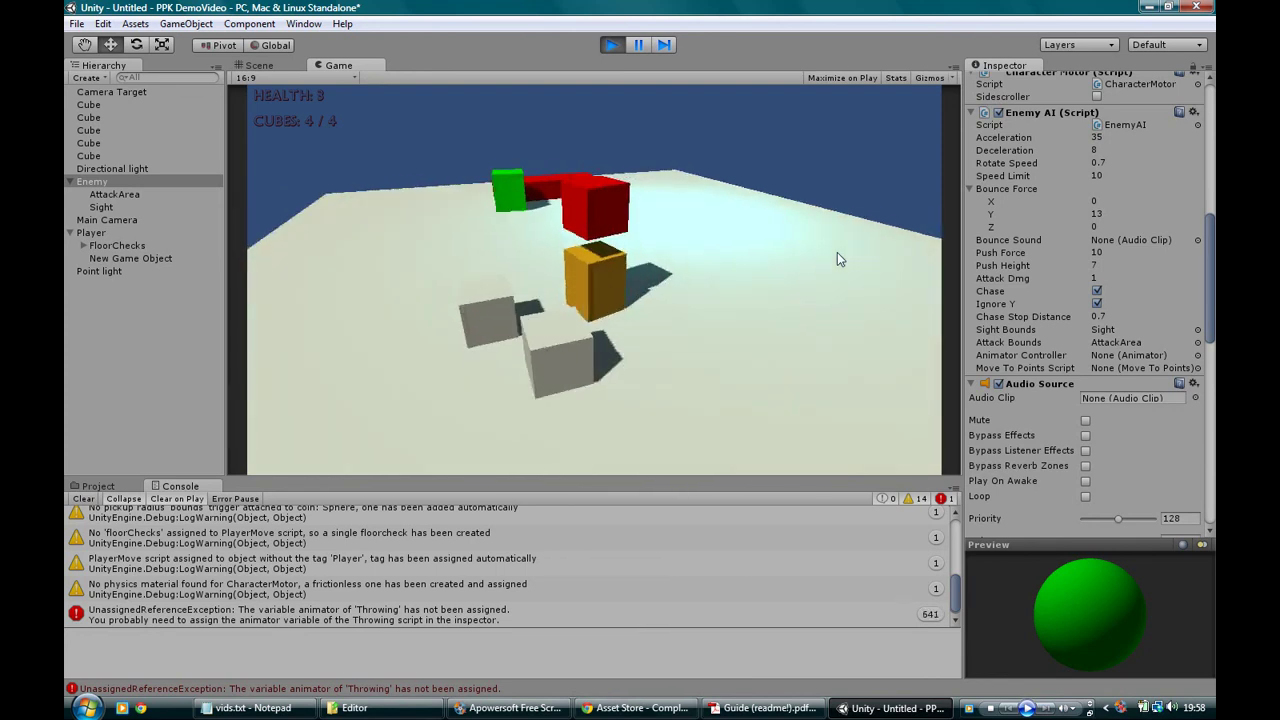
key(Up)
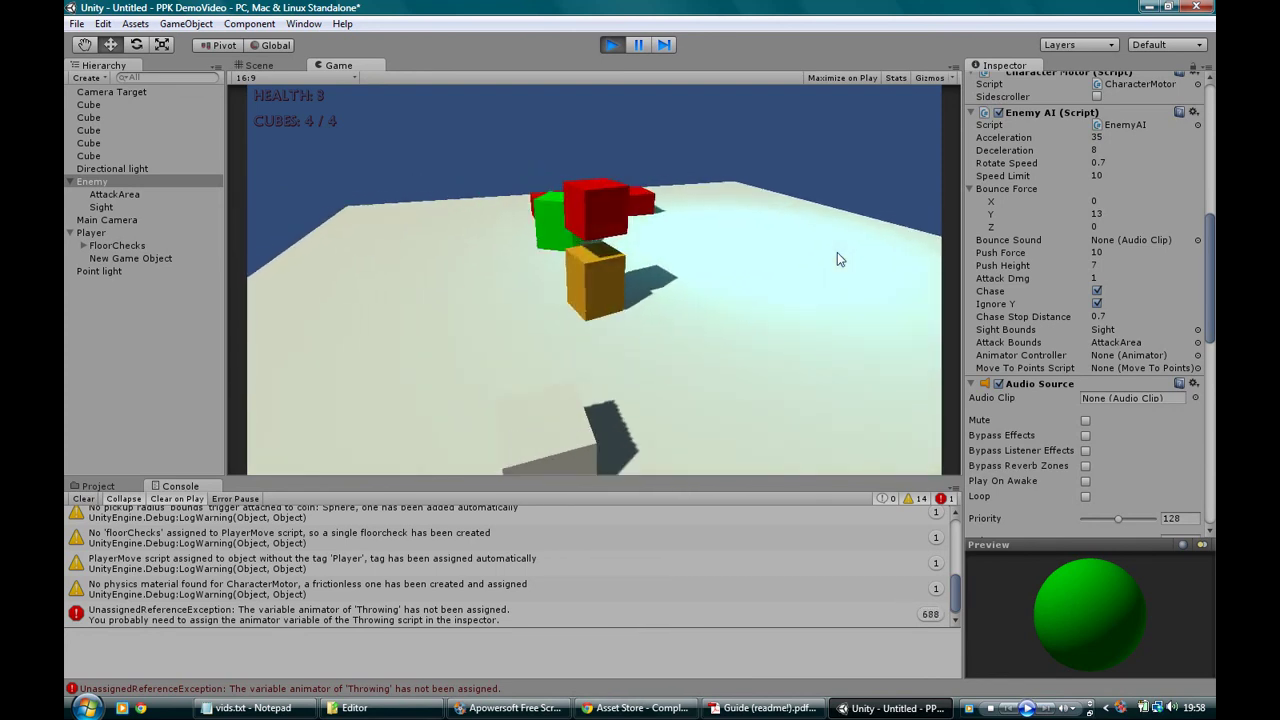
key(e)
key(Down)
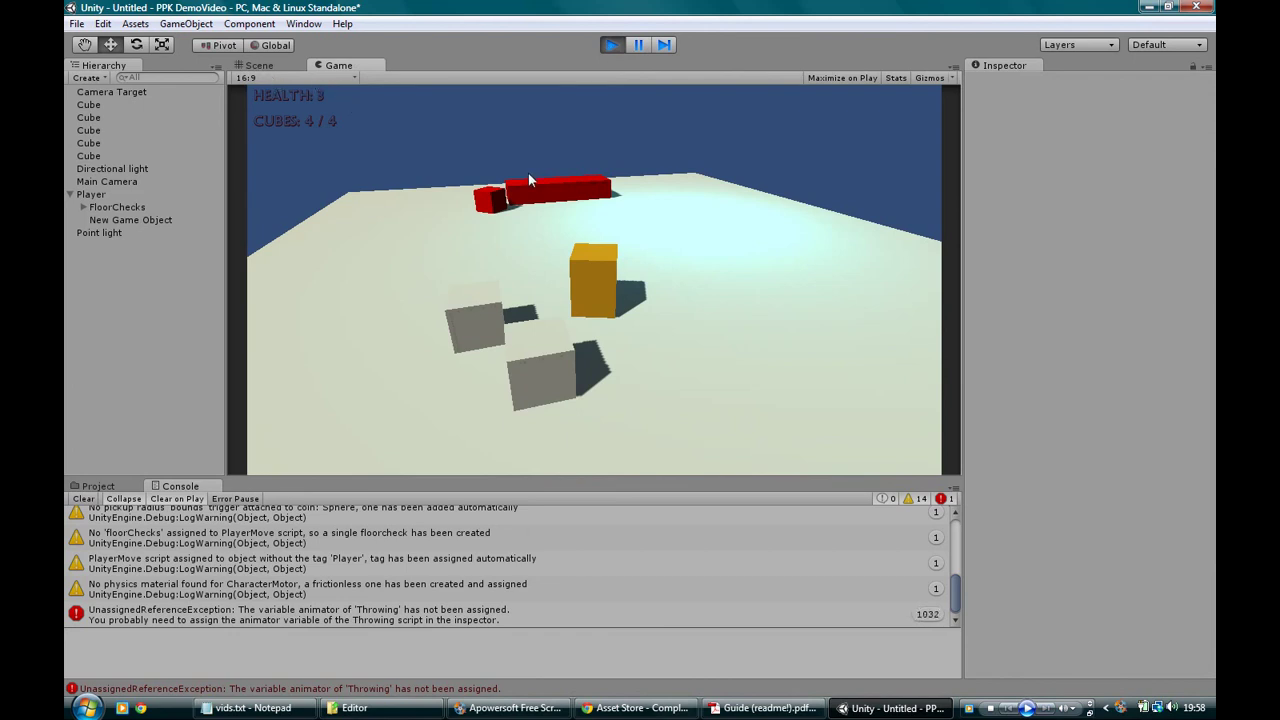
click(610, 45)
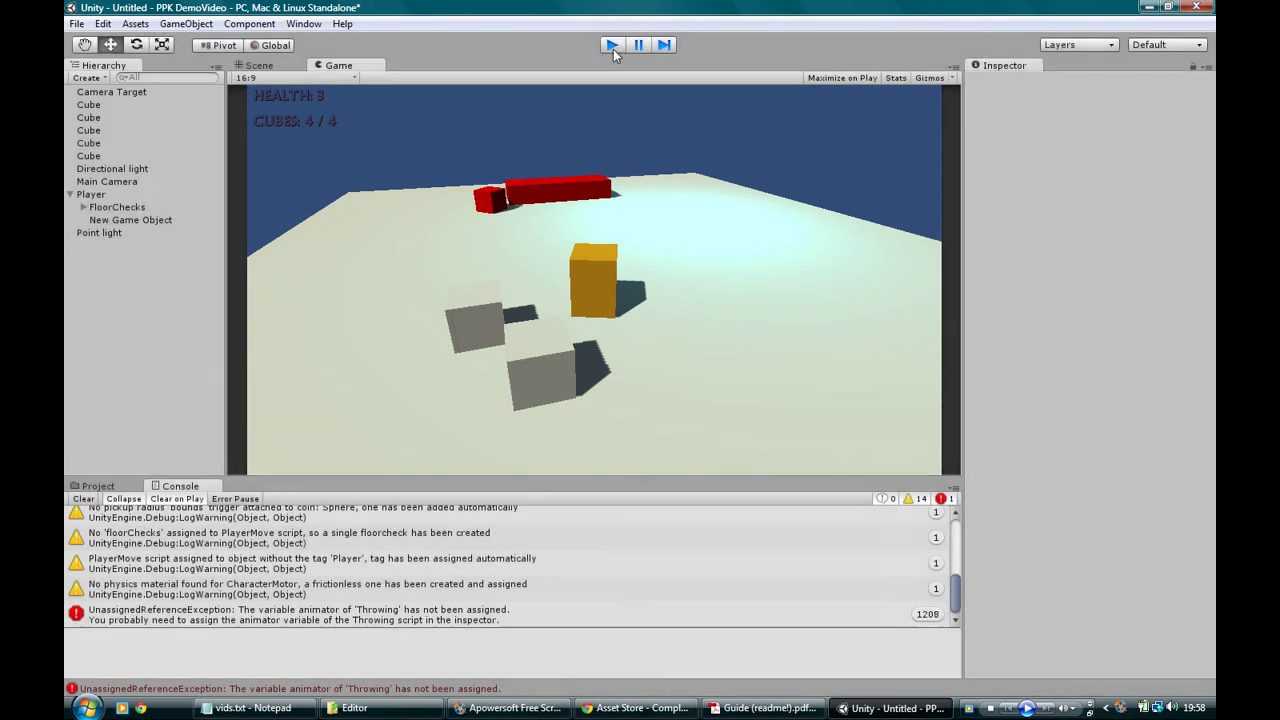
- Try raising a duplicate of the floor slab to a Y position of about 3.13, and undo the move
right_drag(406, 300, 560, 310)
click(735, 321)
click(456, 293)
right_drag(457, 297, 492, 326)
middle_drag(492, 326, 642, 286)
key(ctrl+d)
drag(764, 283, 653, 270)
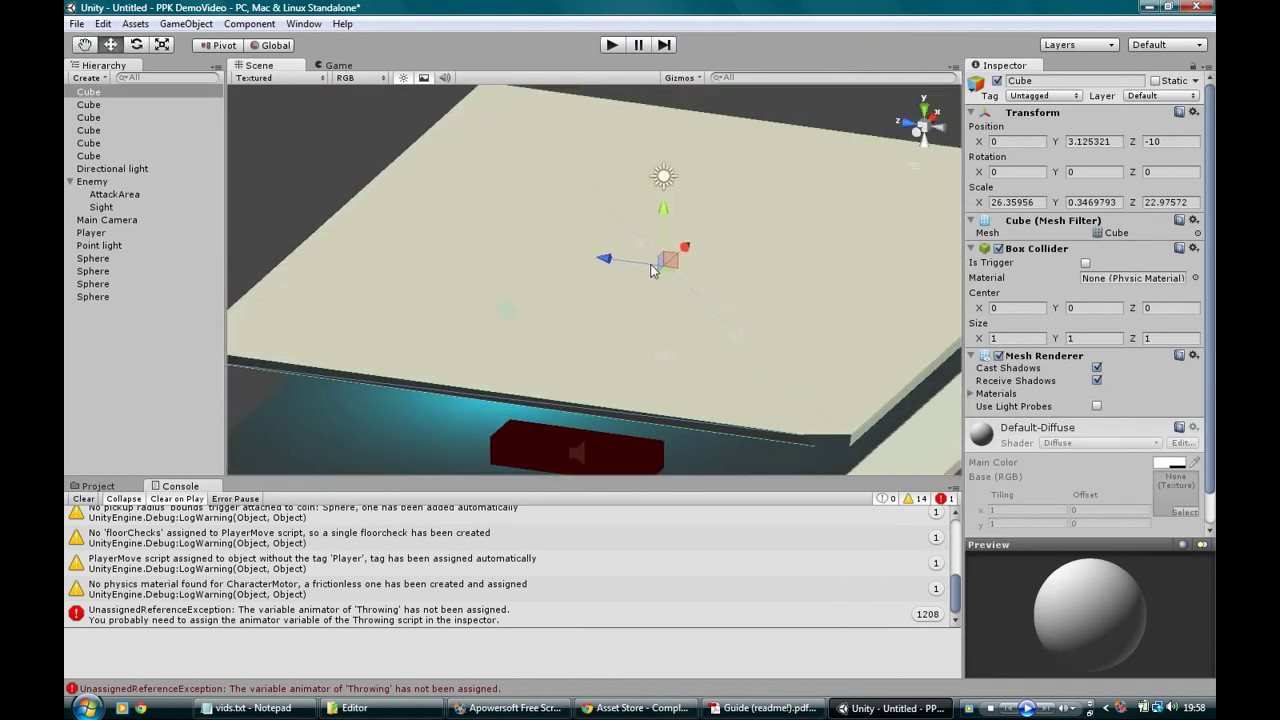
key(ctrl+z)
- Shape a duplicate of the floor slab into a long narrow platform raised behind the floor, and lift the four spheres above it
key(ctrl+d)
drag(663, 335, 345, 229)
key(r)
key(w)
alt+drag(518, 271, 504, 192)
drag(470, 238, 520, 255)
drag(491, 170, 493, 111)
middle_drag(452, 184, 484, 276)
drag(528, 177, 528, 161)
alt+drag(516, 222, 522, 262)
drag(473, 228, 405, 217)
alt+drag(528, 283, 502, 279)
alt+drag(502, 219, 557, 361)
- Shorten the green enemy along Y until it is roughly as tall as it is wide
click(768, 378)
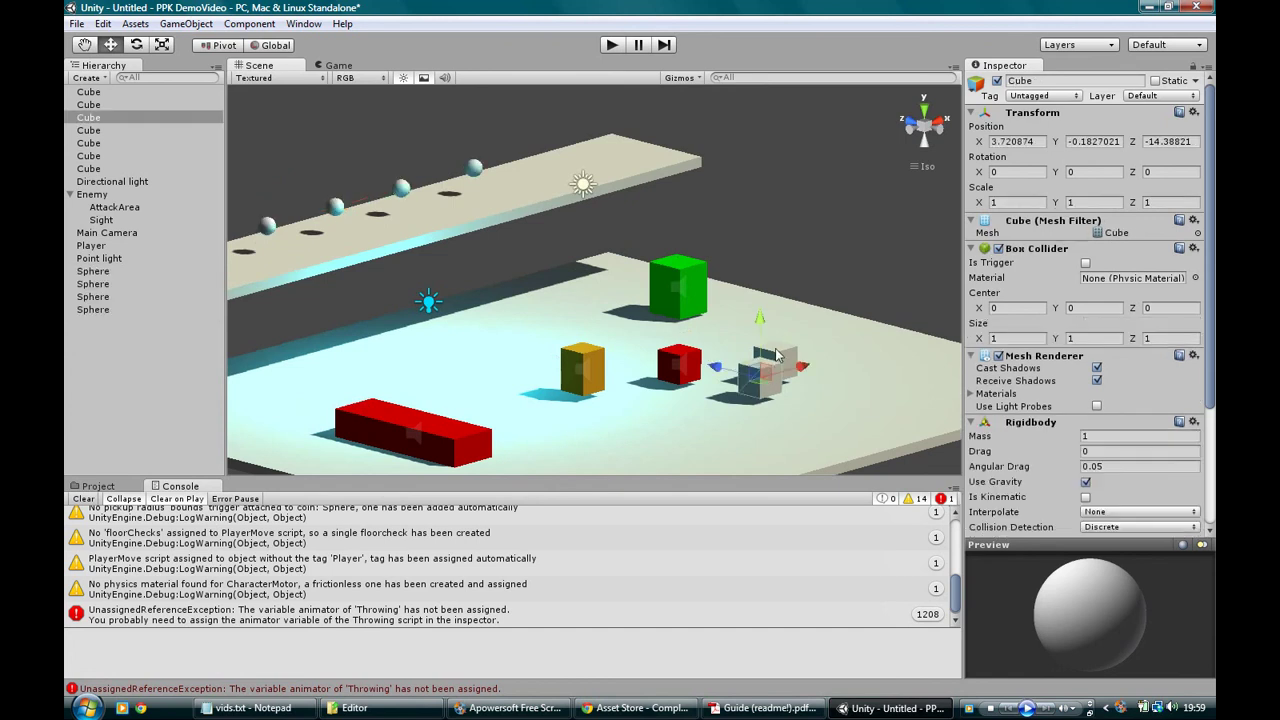
alt+drag(530, 252, 567, 283)
click(667, 278)
alt+drag(668, 279, 699, 278)
key(e)
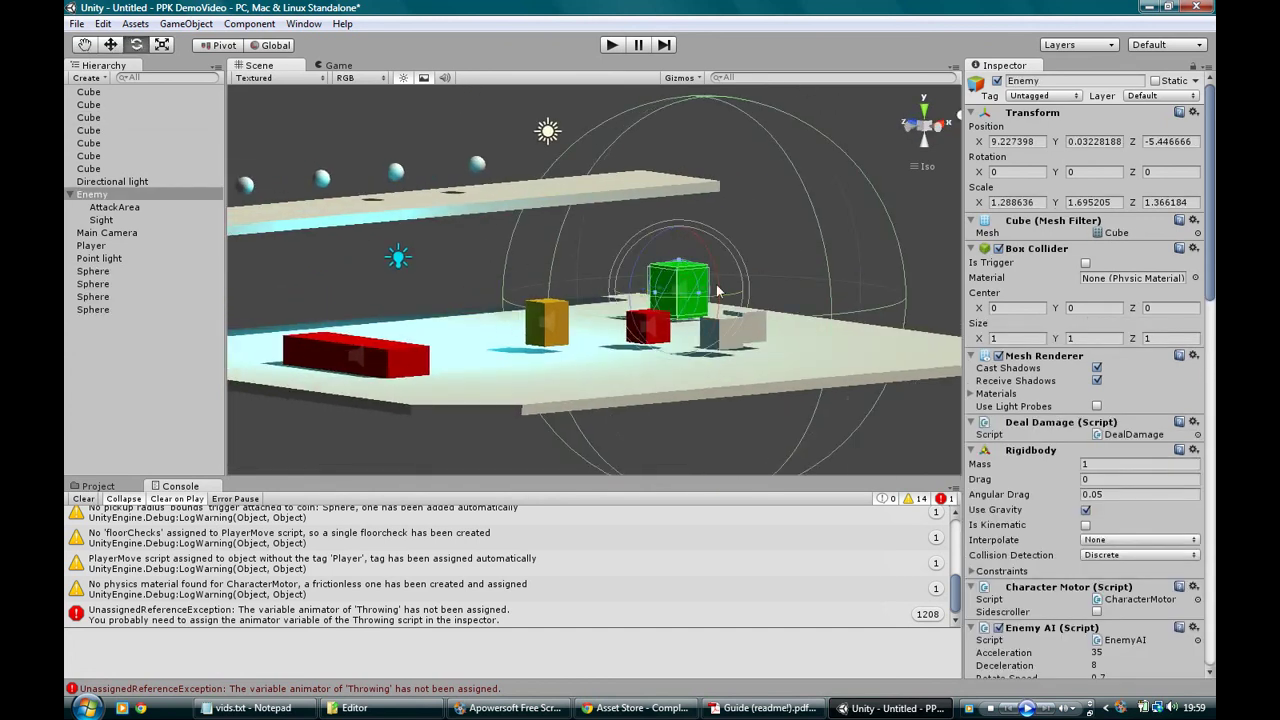
key(w)
click(767, 232)
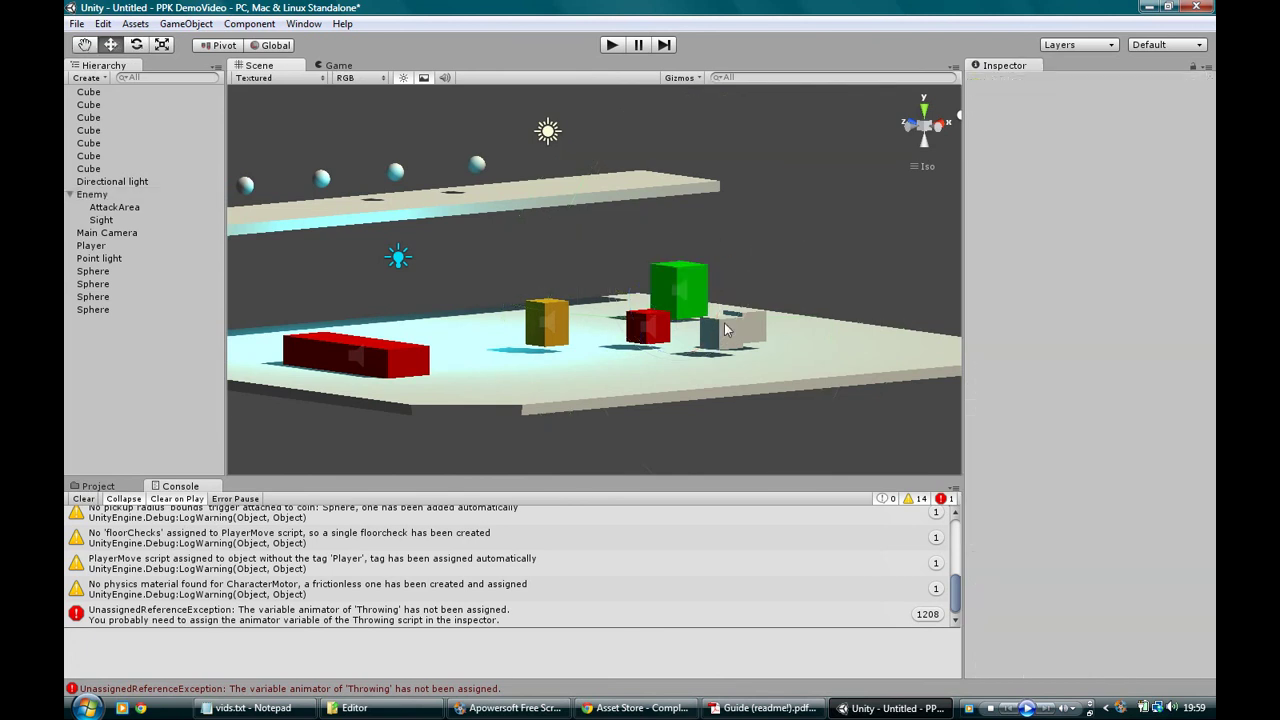
click(675, 263)
key(e)
key(r)
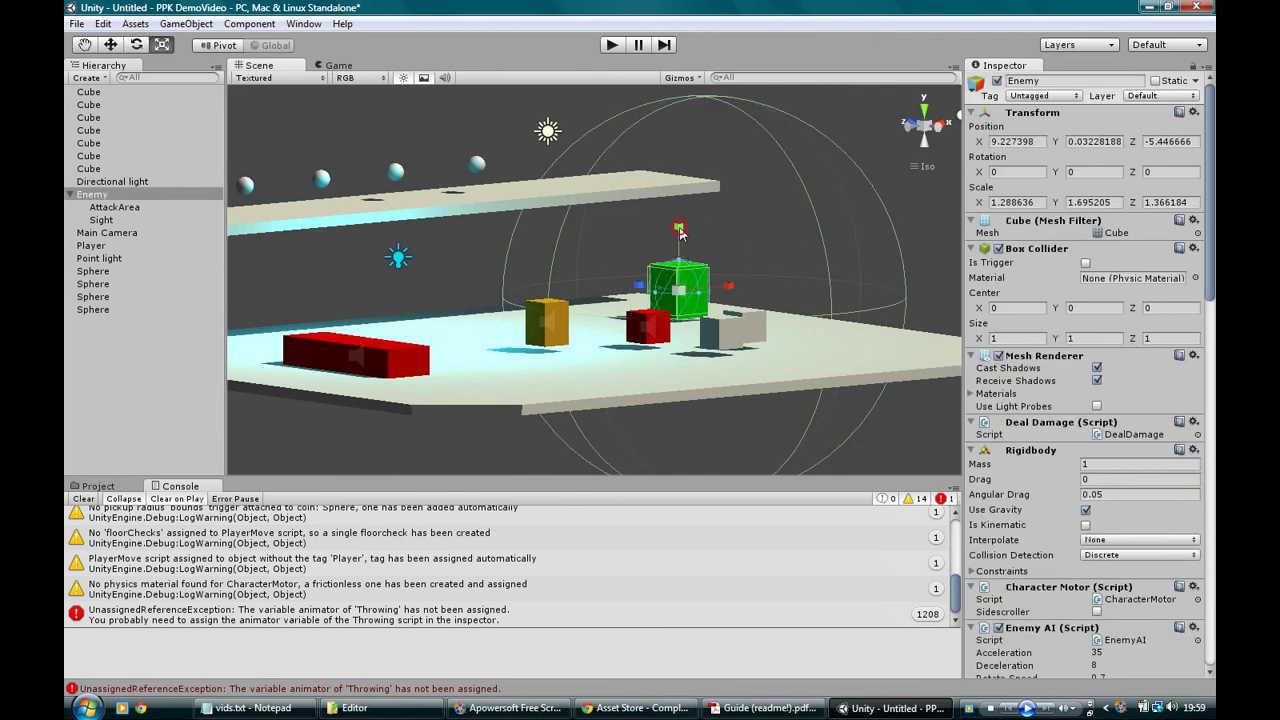
drag(680, 236, 659, 272)
key(w)
- Set the Y value of Bounce Force to 15 in the Enemy's Enemy AI script
scroll(1056, 437, down, 10)
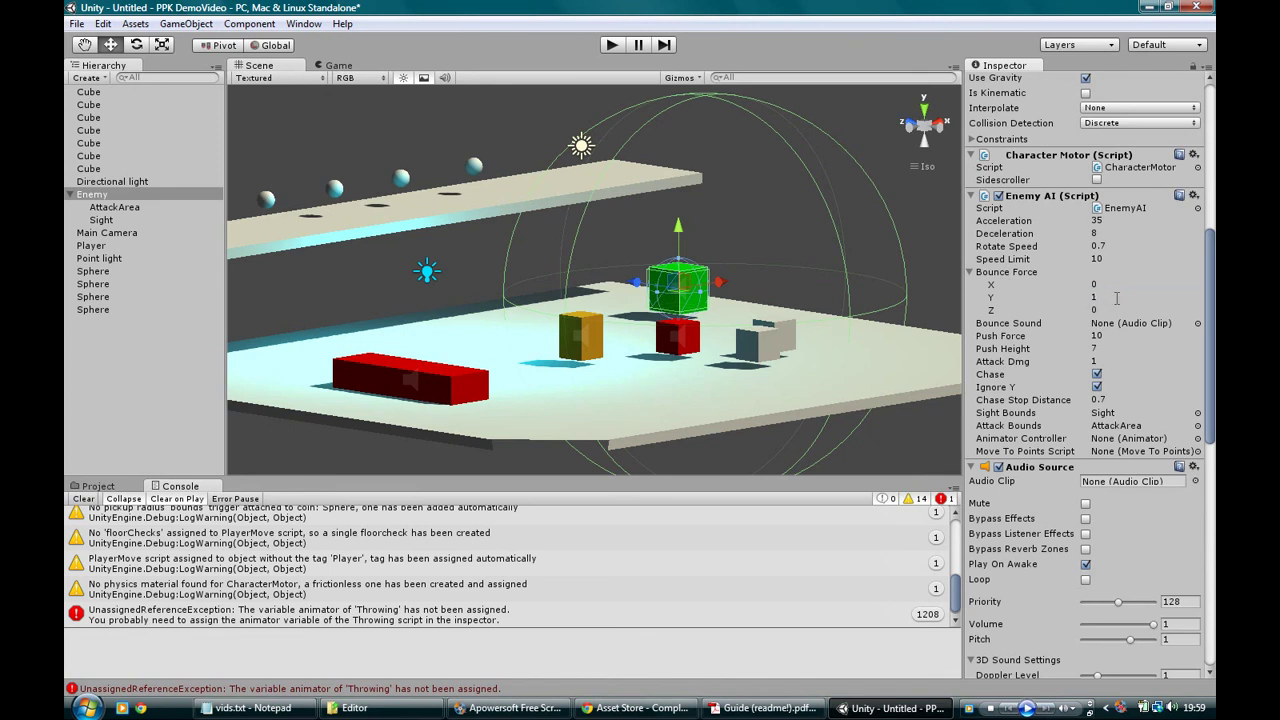
alt+drag(497, 374, 657, 296)
alt+drag(758, 259, 770, 340)
- Run the scene, collect the spheres, bounce the player off the enemy onto the raised platform, and stop the test run
click(770, 356)
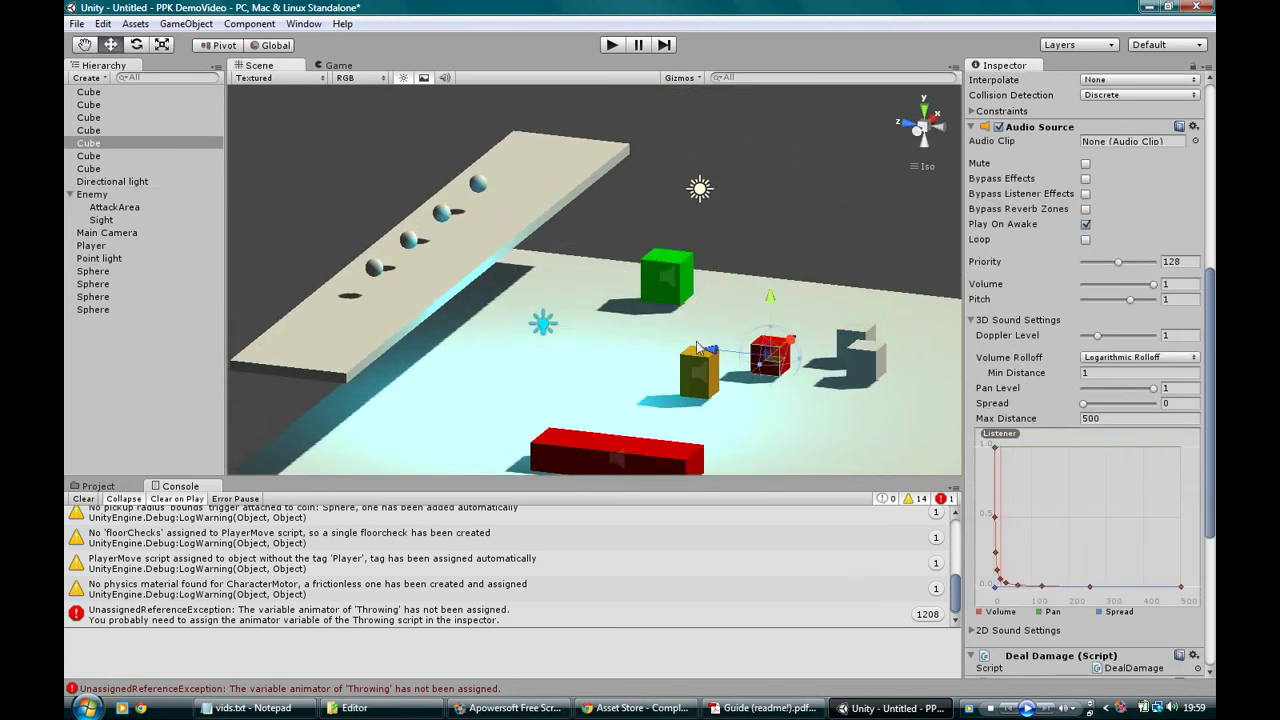
click(612, 45)
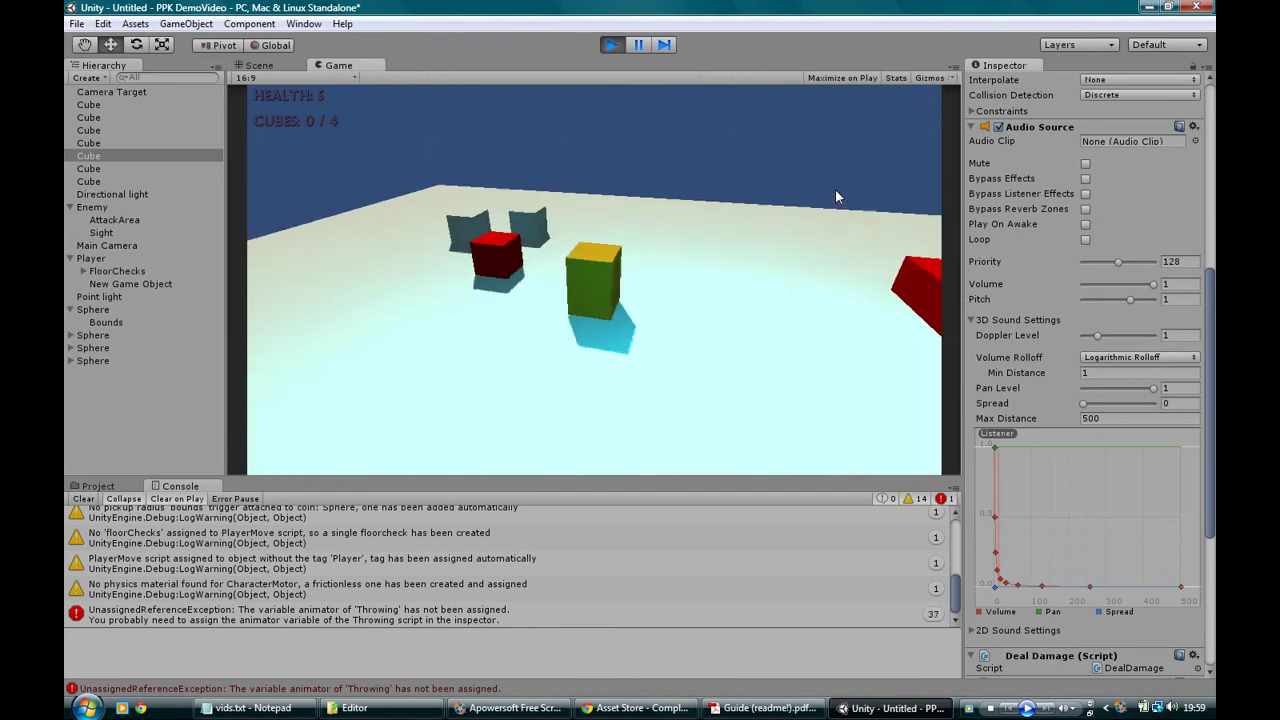
key(a)
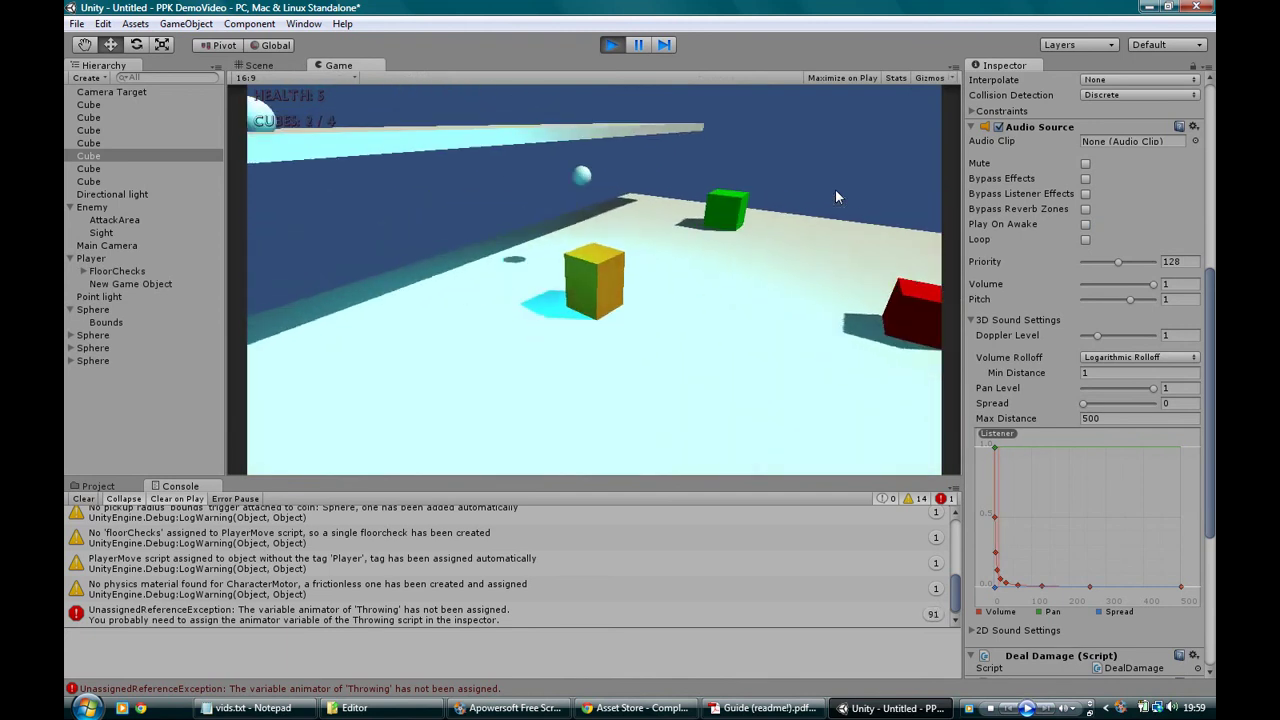
key(space)
key(space)
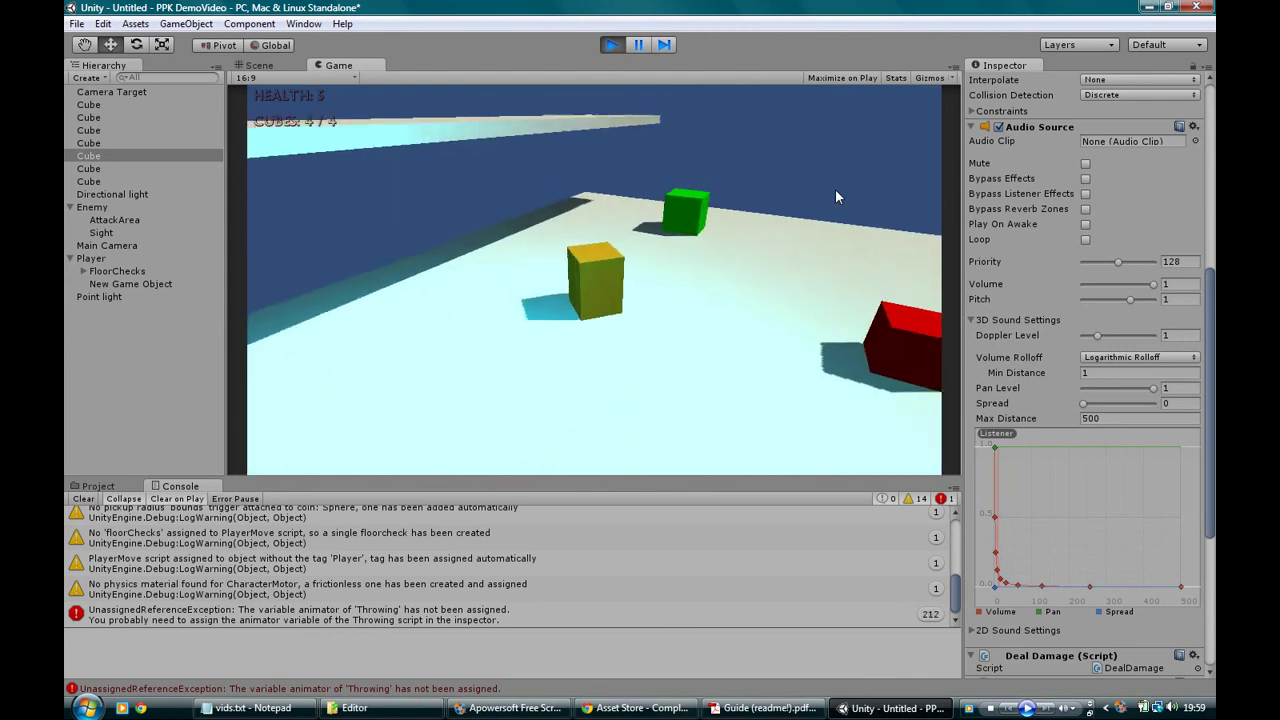
key(space)
key(space)
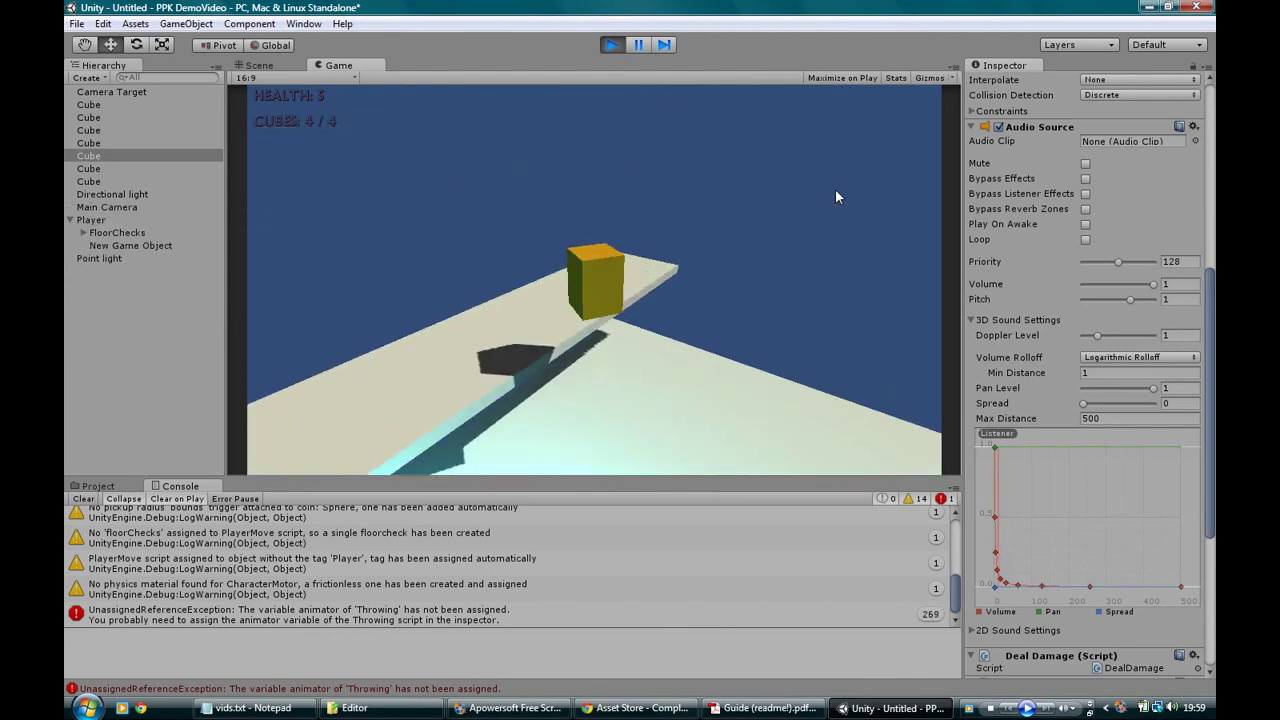
key(space)
key(space)
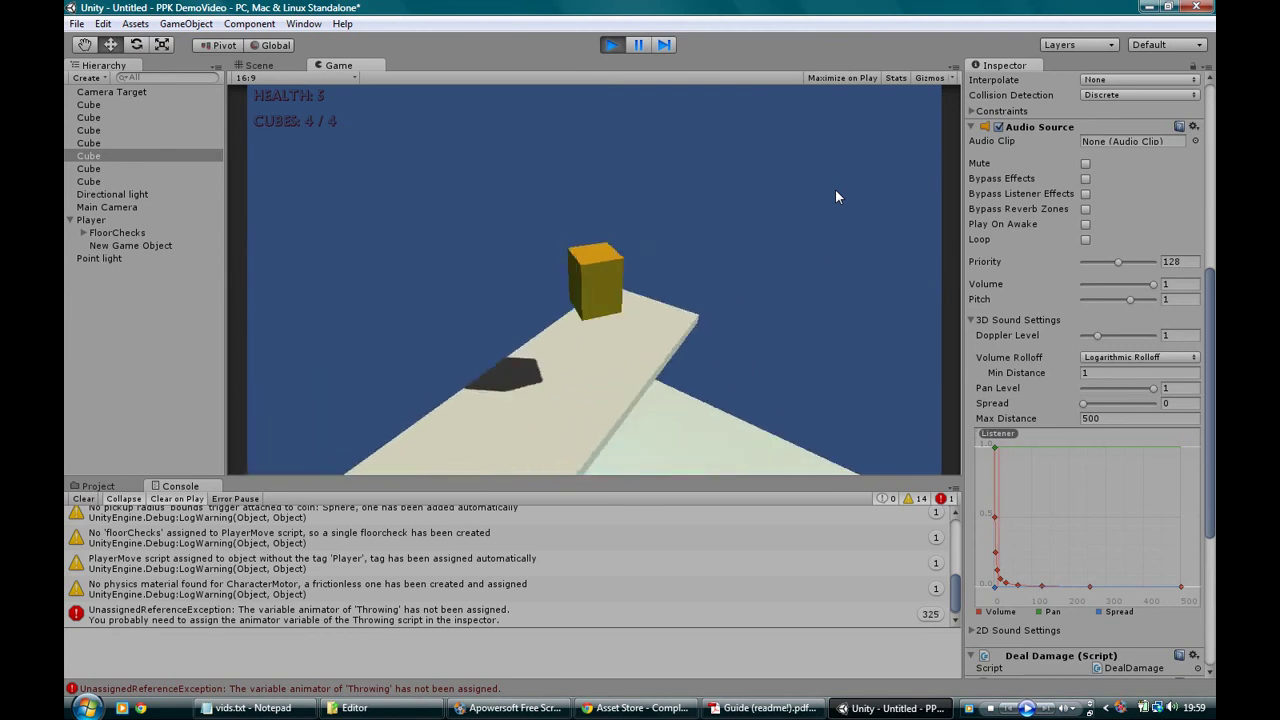
key(d)
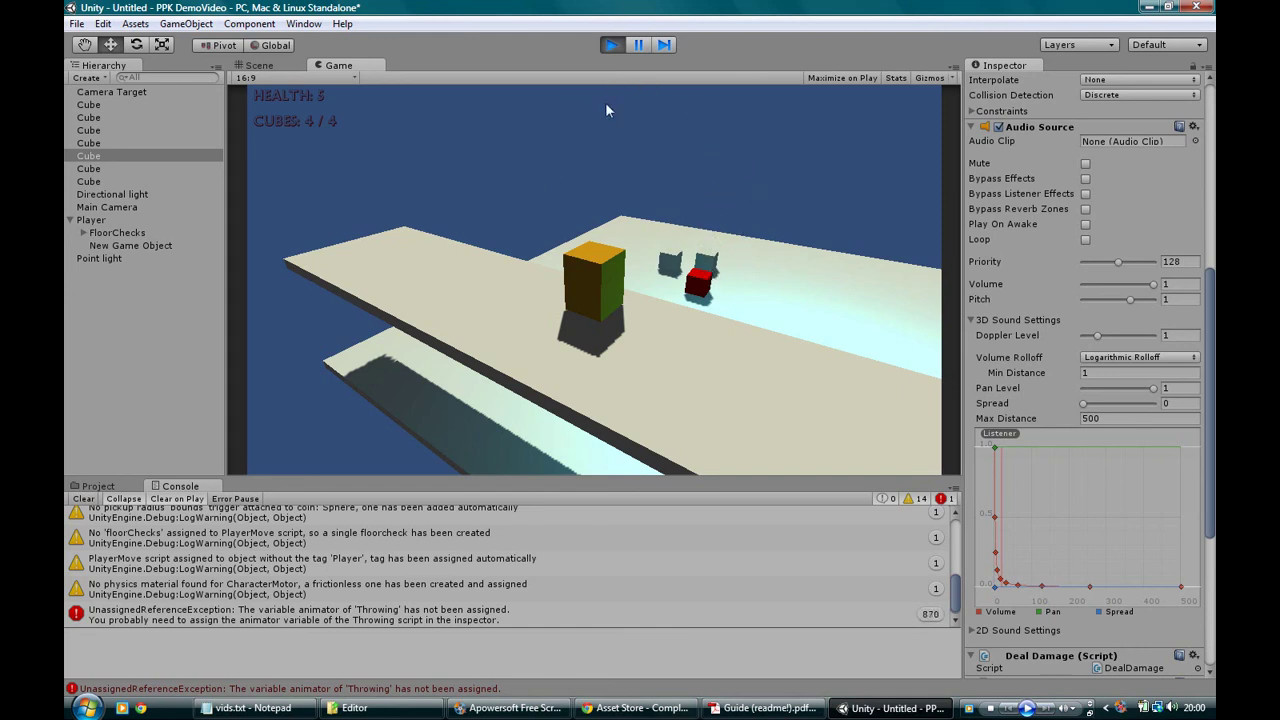
click(612, 45)
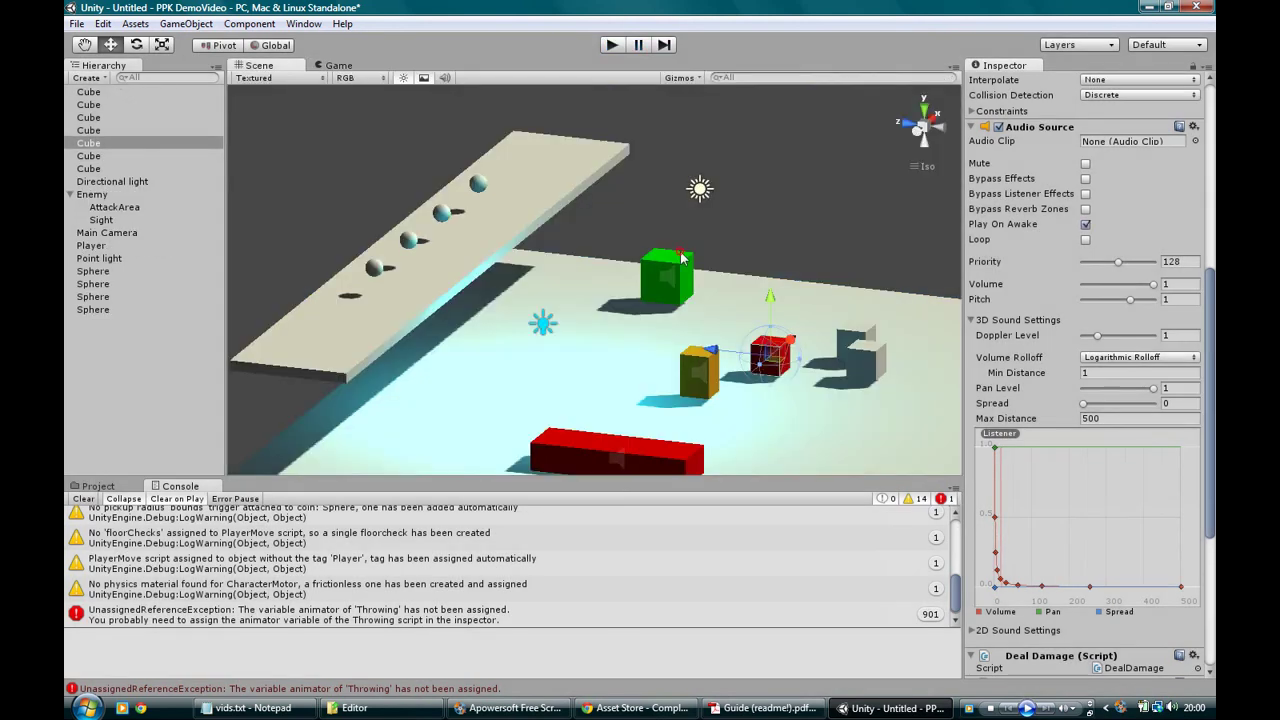
- Review the Enemy AI settings on Enemy and the Player Move settings on Player
click(681, 258)
scroll(1008, 383, down, 4)
scroll(1008, 383, up, 4)
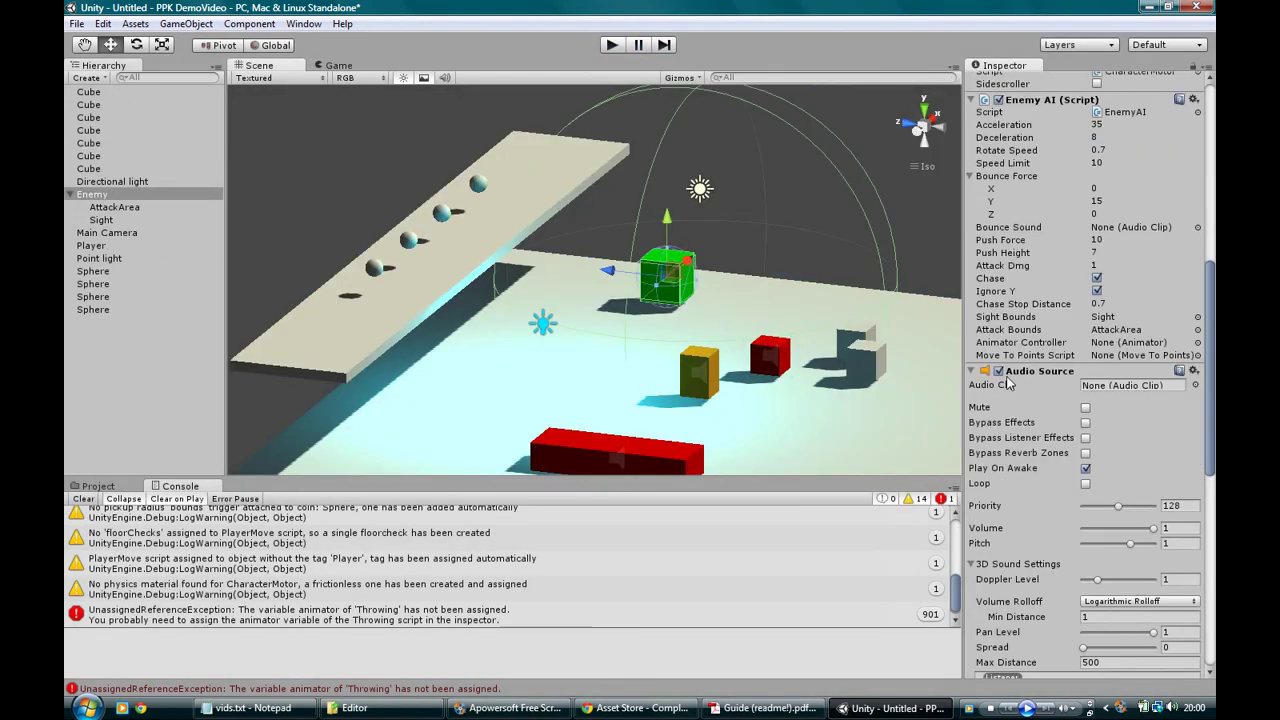
click(697, 373)
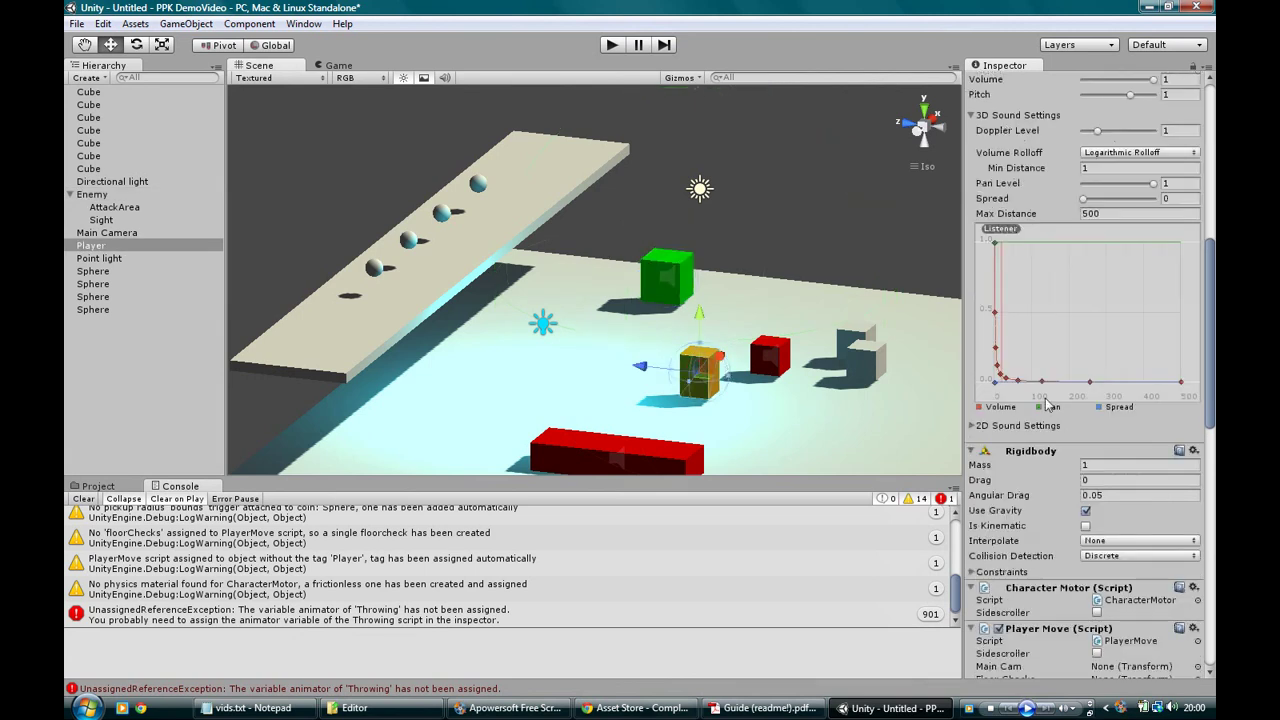
scroll(1051, 401, down, 10)
scroll(1051, 401, up, 2)
scroll(1051, 401, up, 2)
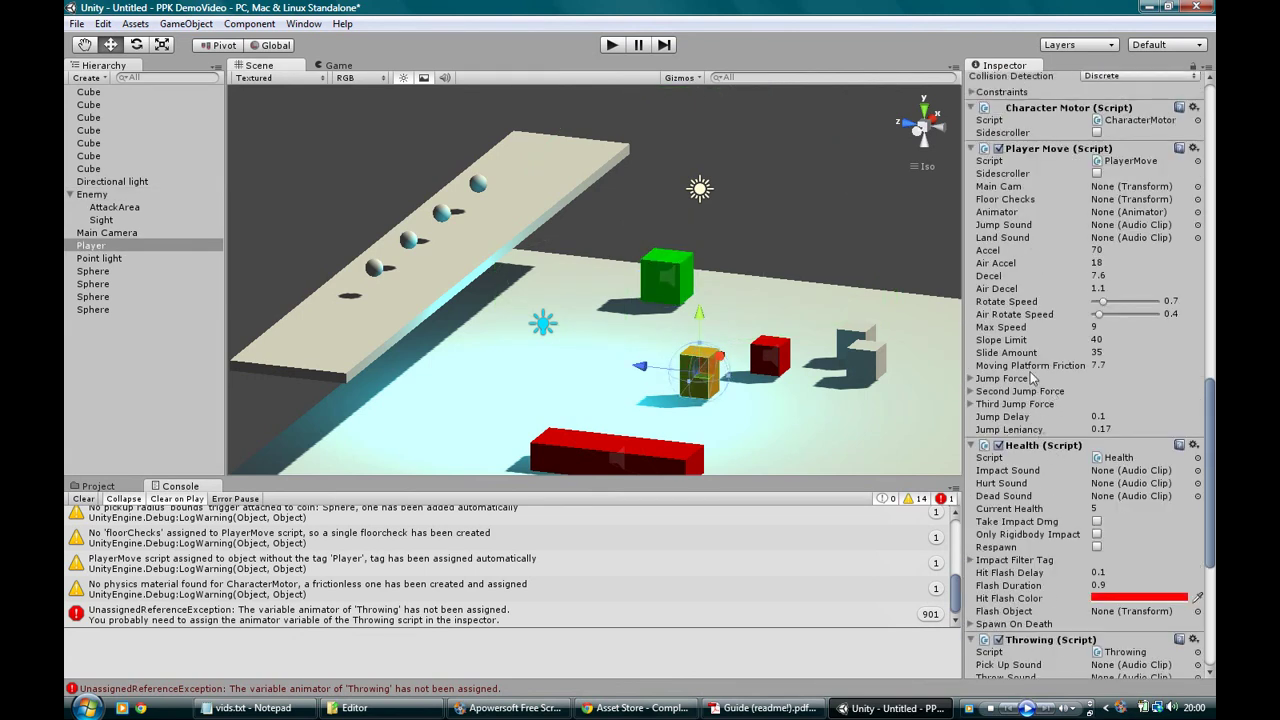
click(706, 138)
right_drag(850, 235, 845, 185)
scroll(741, 257, down, 5)
right_drag(708, 251, 650, 312)
mouse_move(772, 311)
right_down()
mouse_move(569, 323)
mouse_move(765, 300)
right_up()
click(533, 710)
click(533, 710)
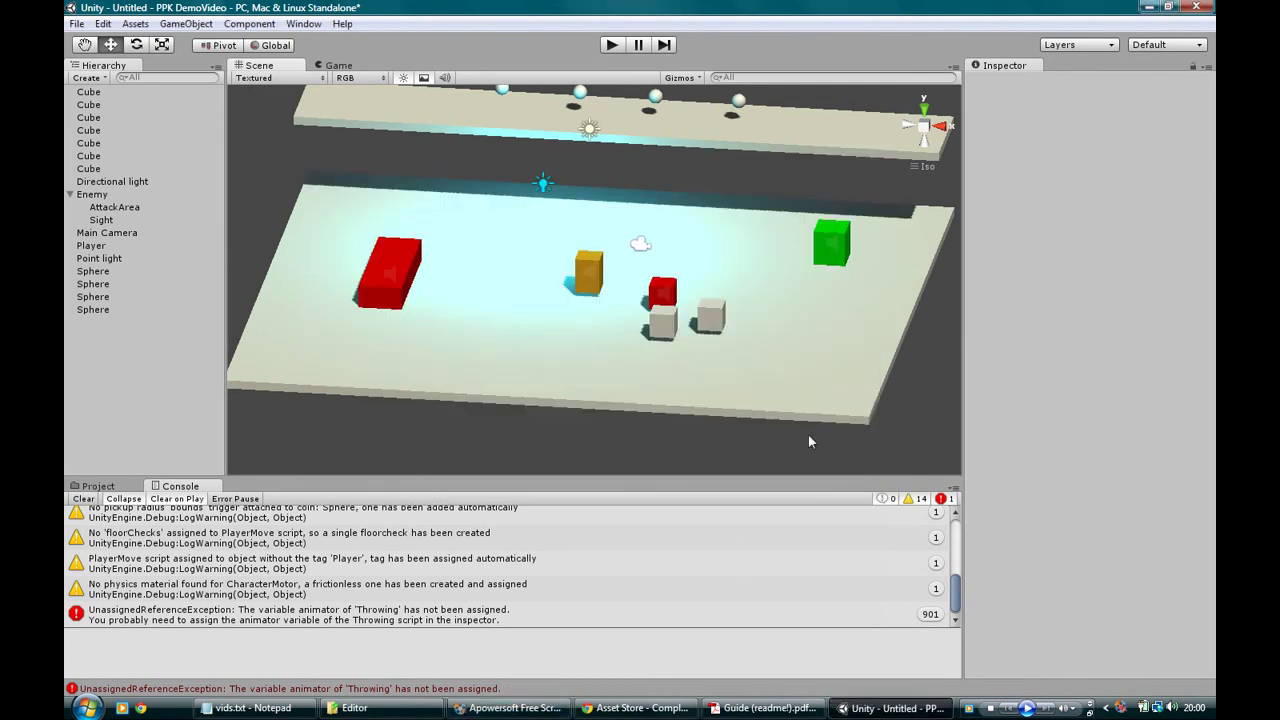
- Examine the tag and component settings of the small red cube beside the white cubes
right_drag(623, 378, 827, 356)
middle_drag(741, 320, 737, 411)
right_drag(737, 411, 672, 337)
scroll(664, 328, down, 2)
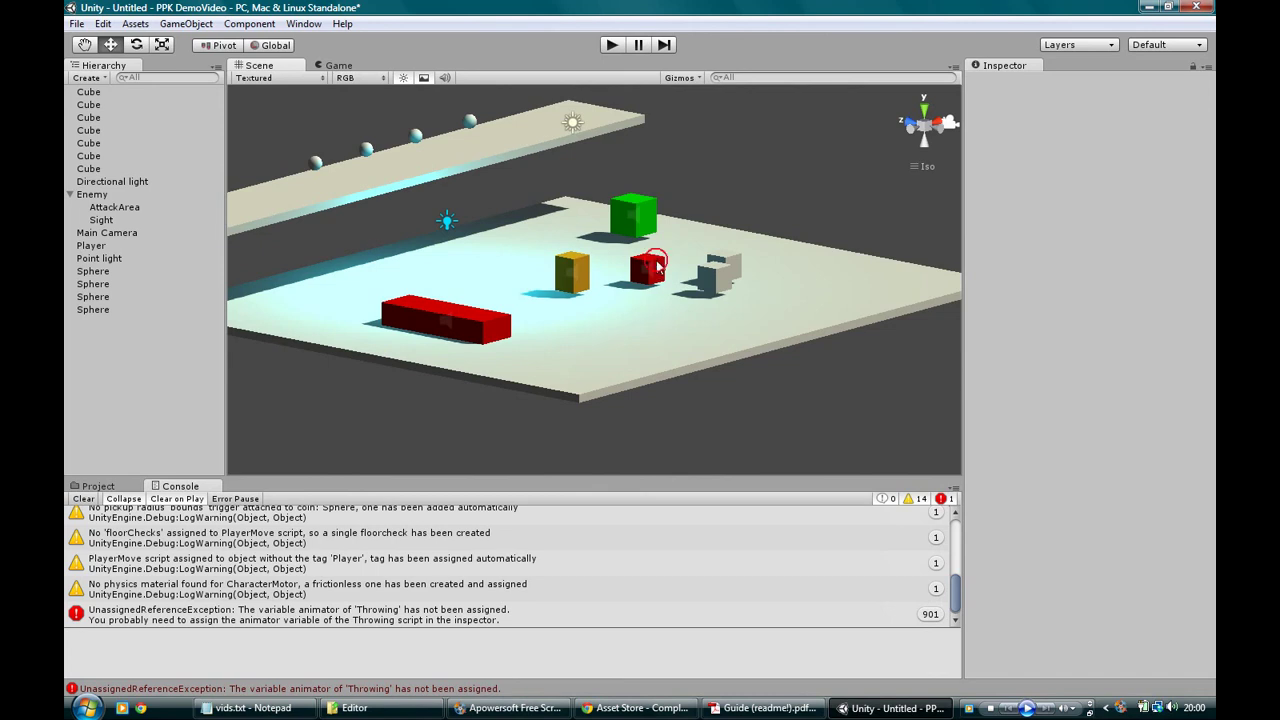
click(660, 267)
key(f)
right_drag(829, 314, 756, 340)
middle_drag(766, 340, 680, 360)
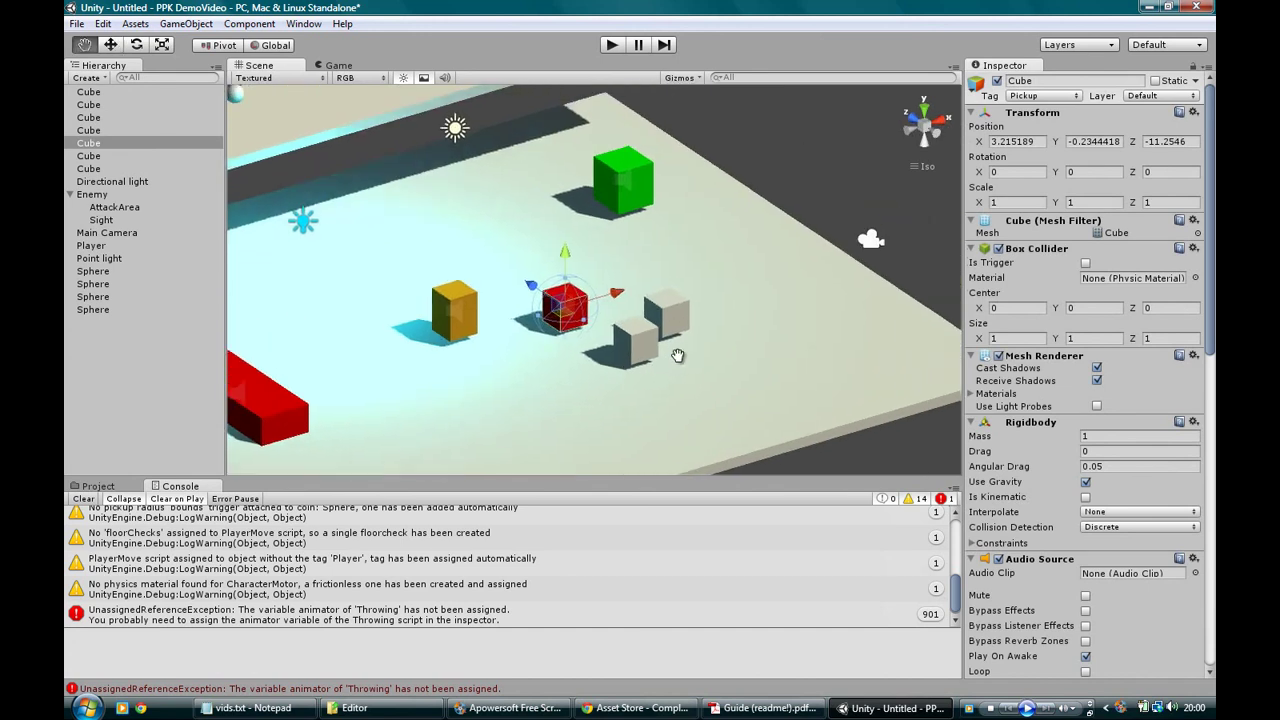
right_drag(712, 337, 738, 331)
- Enlarge the untagged white cube next to the red cube to a scale of about 1.63 on all axes
click(672, 304)
click(672, 305)
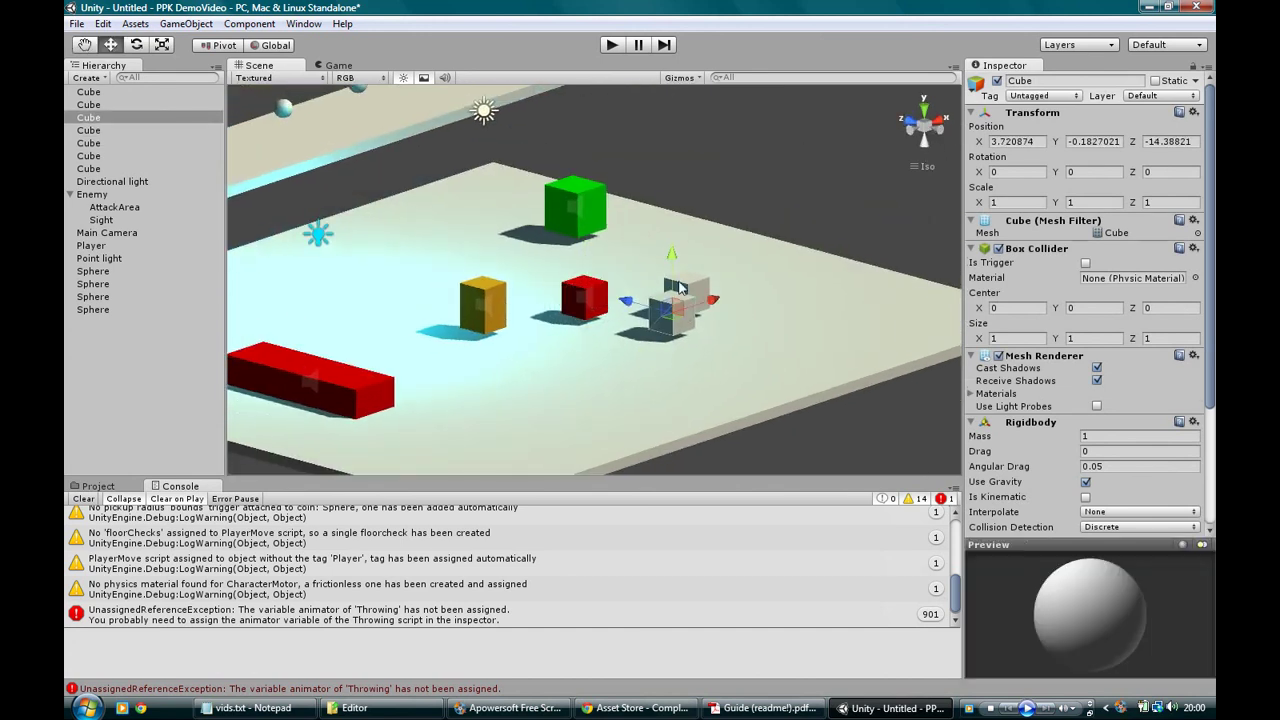
key(r)
drag(730, 285, 740, 276)
mouse_move(672, 251)
mouse_down()
mouse_move(674, 208)
mouse_move(675, 249)
mouse_up()
key(w)
- Move the enlarged cube to about X 2.22, Z -16.56 on the floor and tag it Pushable
right_drag(617, 340, 694, 378)
drag(708, 314, 752, 352)
right_drag(712, 388, 640, 342)
alt+drag(639, 341, 575, 305)
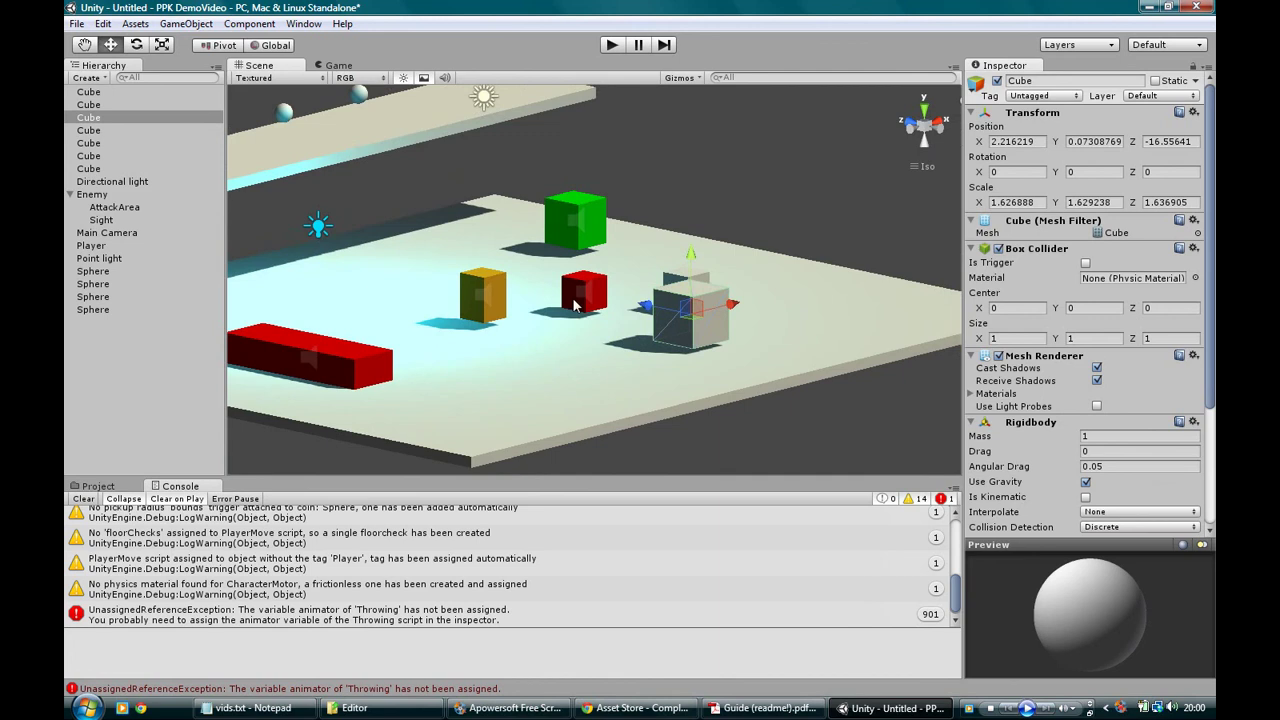
click(1038, 103)
click(1034, 302)
- Run the scene, walk the player to the enlarged cube, and grab and pull it across the floor
click(611, 45)
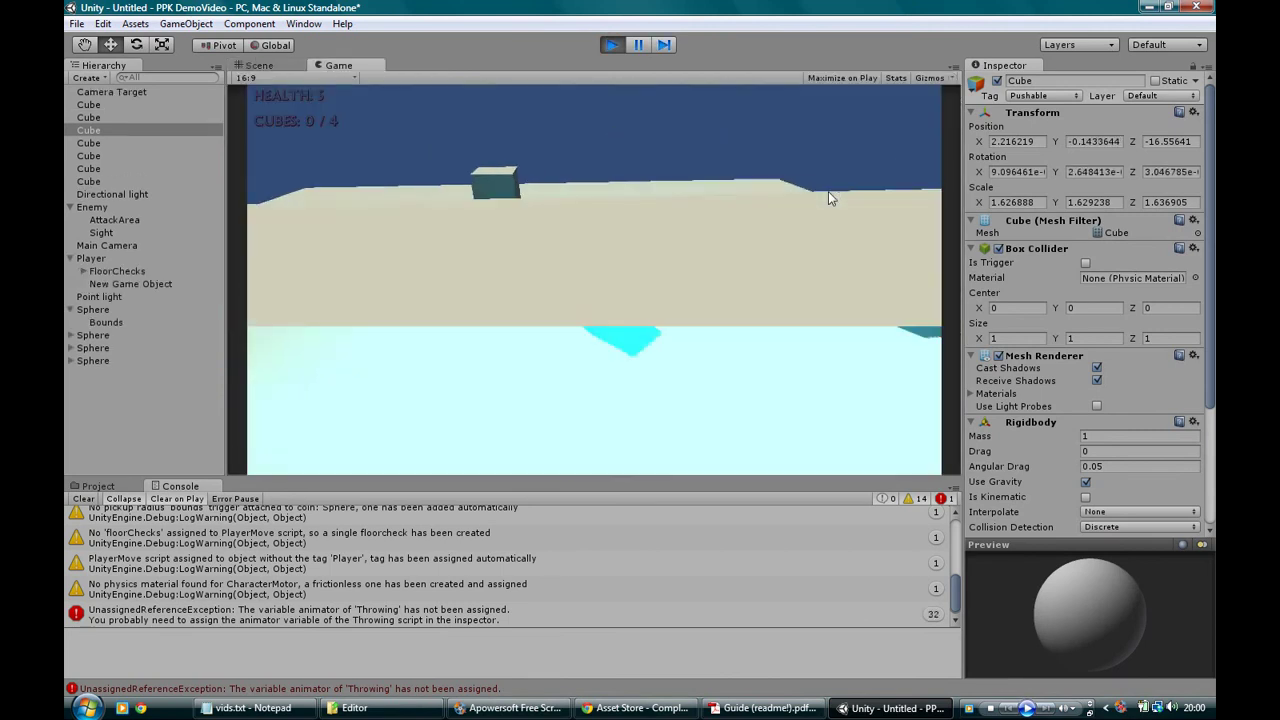
key(w)
key(a)
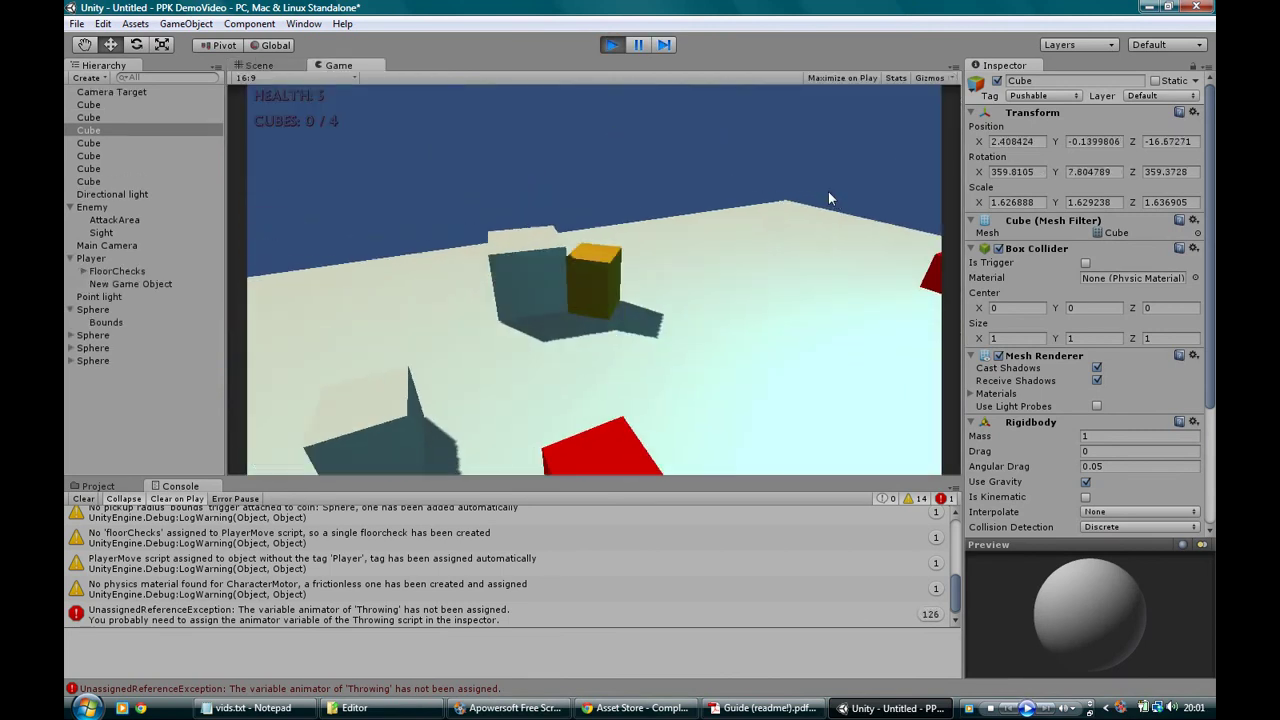
key(s)
key(w)
key(a)
key(d)
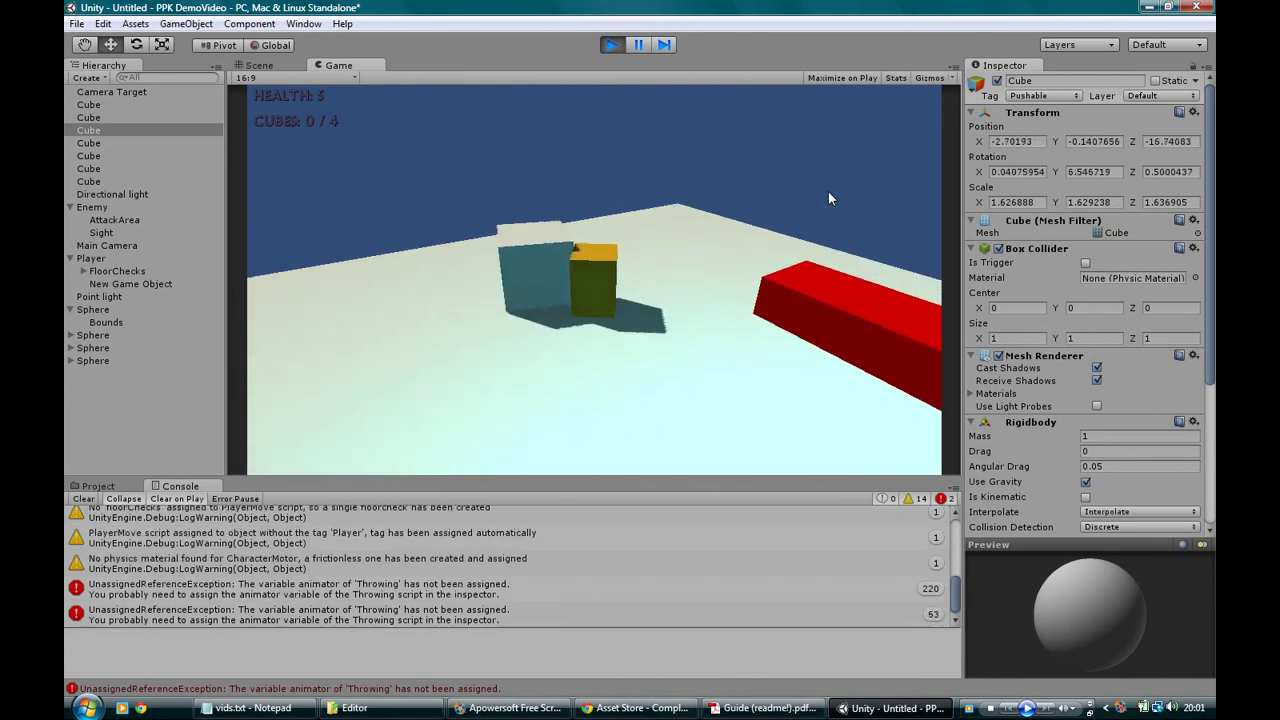
- Drag the held cube in other directions and jump with it to test the pushable behaviour
key(s)
key(d)
key(w)
key(space)
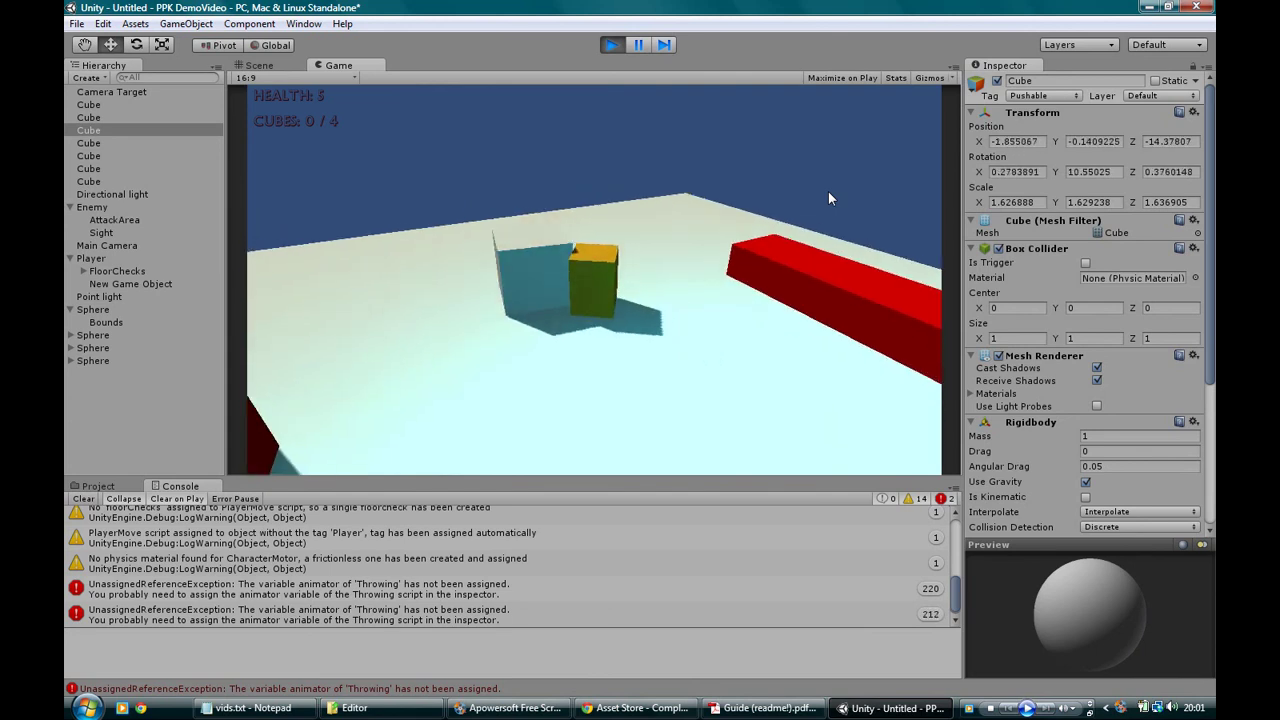
key(space)
key(space)
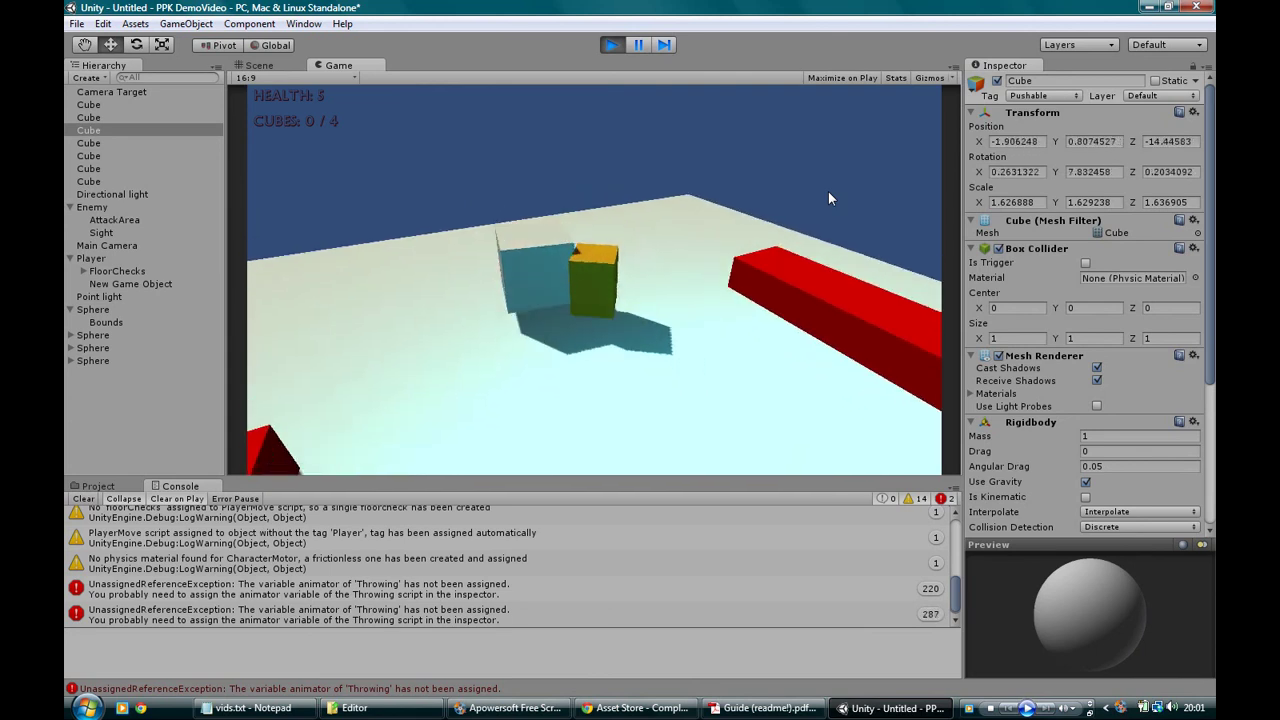
- Show the details of the latest Throwing script animator error in the Console and stop the test run
click(412, 612)
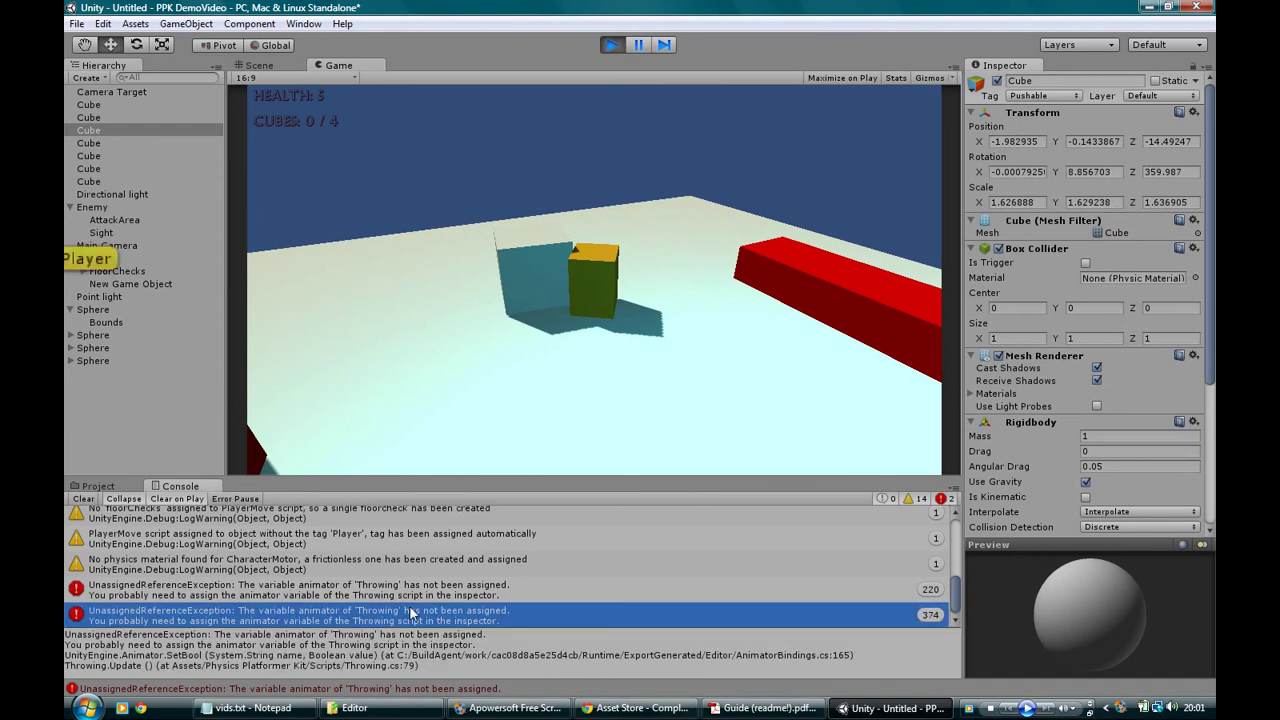
click(611, 45)
right_drag(761, 376, 662, 397)
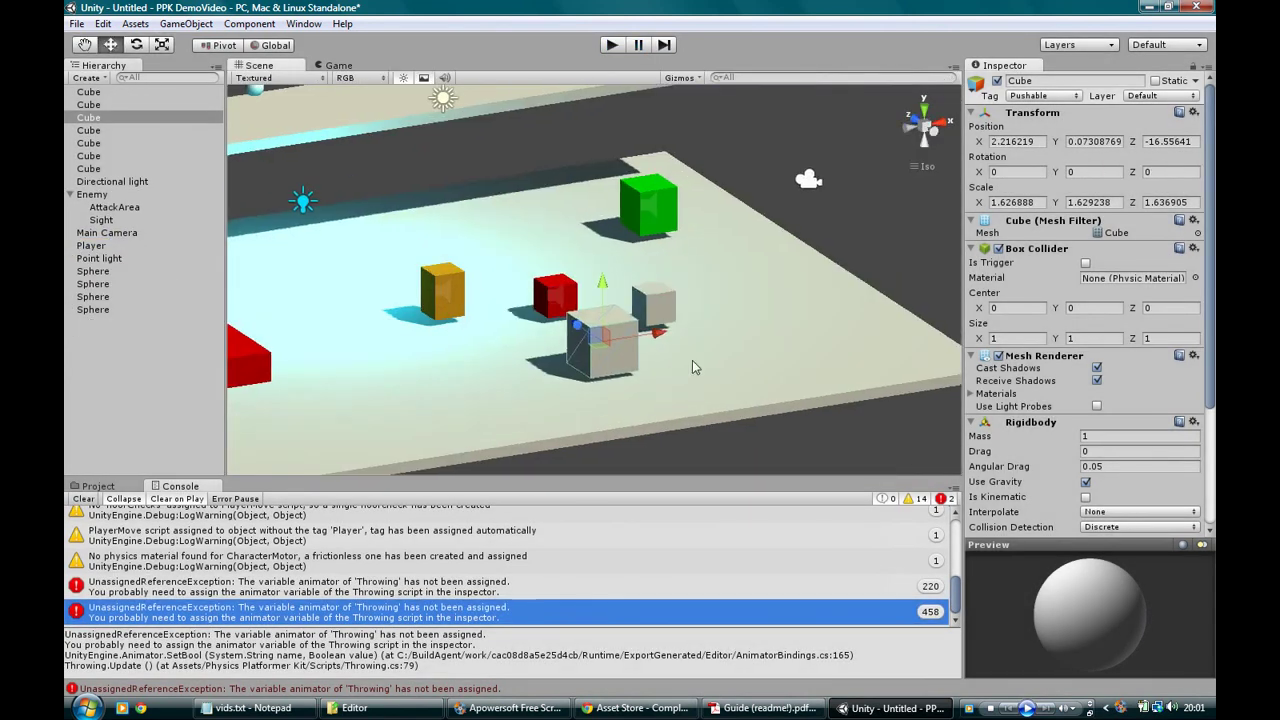
scroll(685, 353, down, 5)
right_drag(685, 351, 507, 302)
alt+drag(507, 302, 618, 407)
click(507, 708)
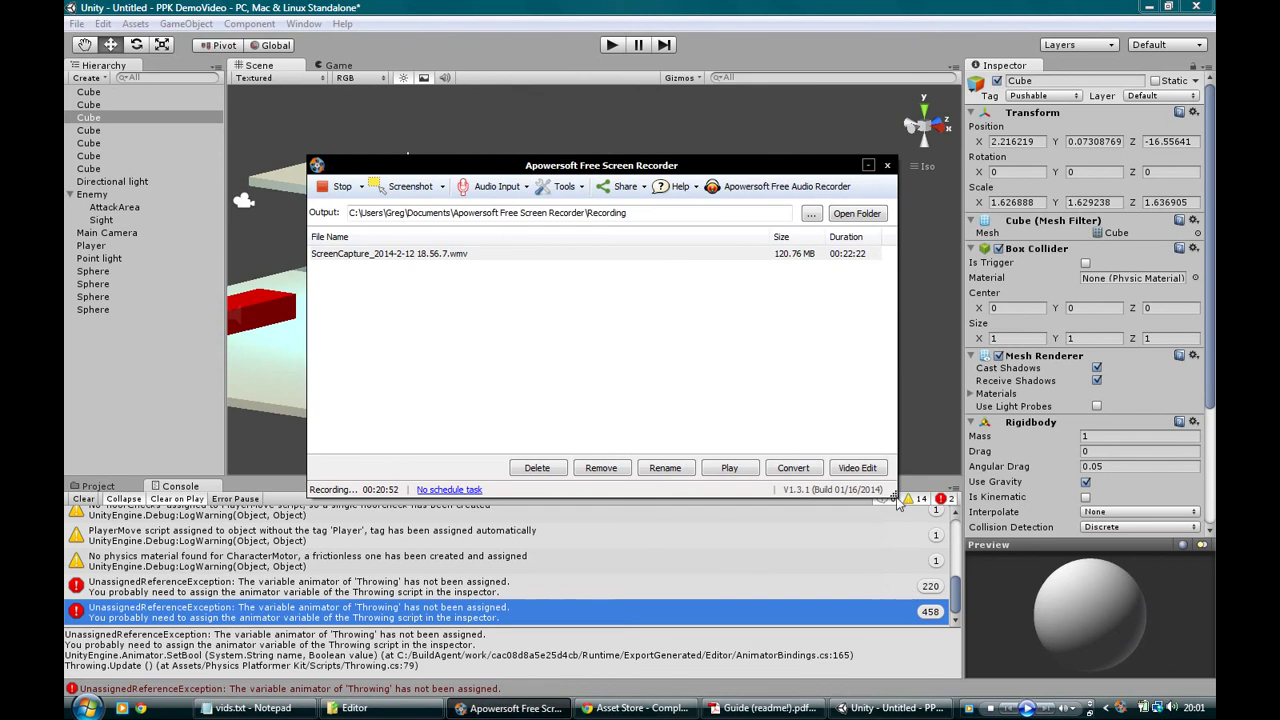
drag(893, 494, 954, 426)
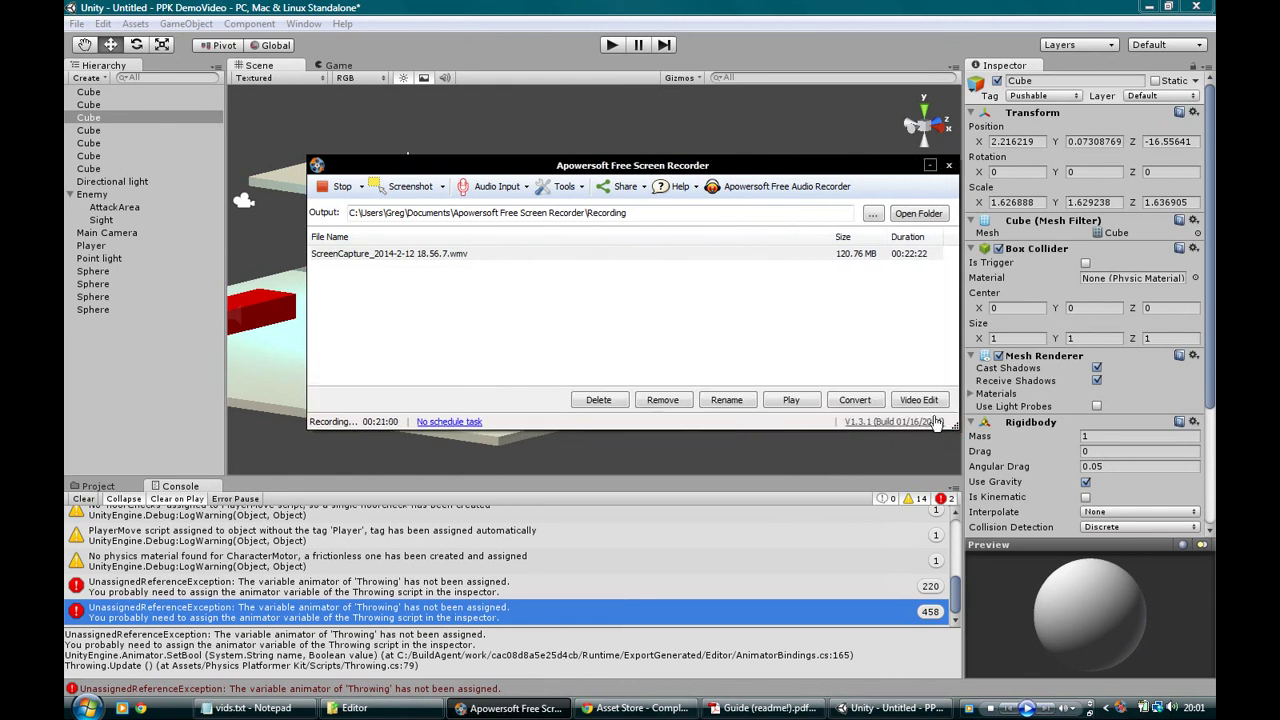